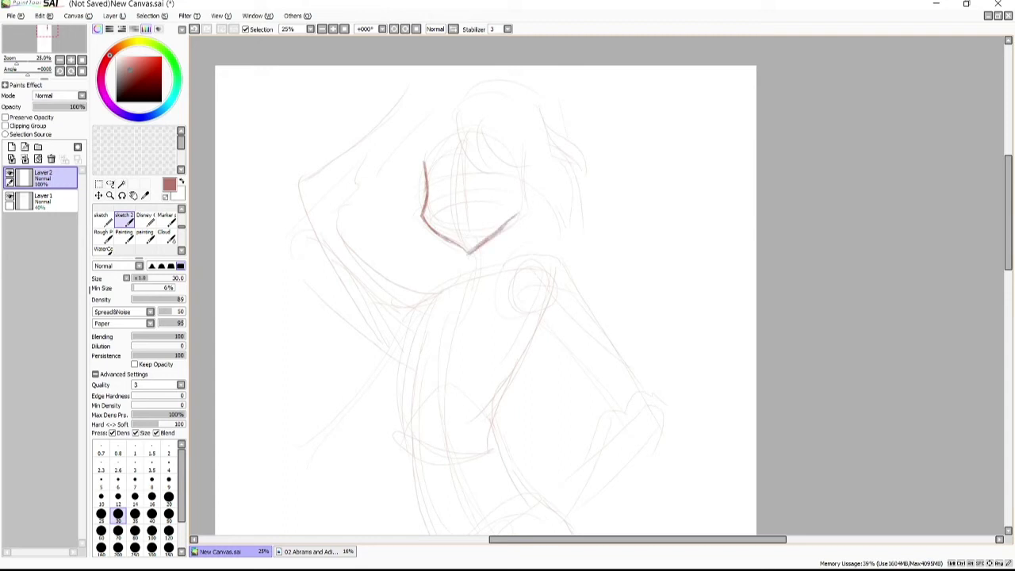
Sketch the grin's mouth line and redraw the eye arc higher and rounder
{"action": "mouse_move", "coordinate": [468, 178]}
{"action": "left_mouse_down"}
{"action": "mouse_move", "coordinate": [449, 187]}
{"action": "mouse_move", "coordinate": [471, 198]}
{"action": "left_mouse_up"}
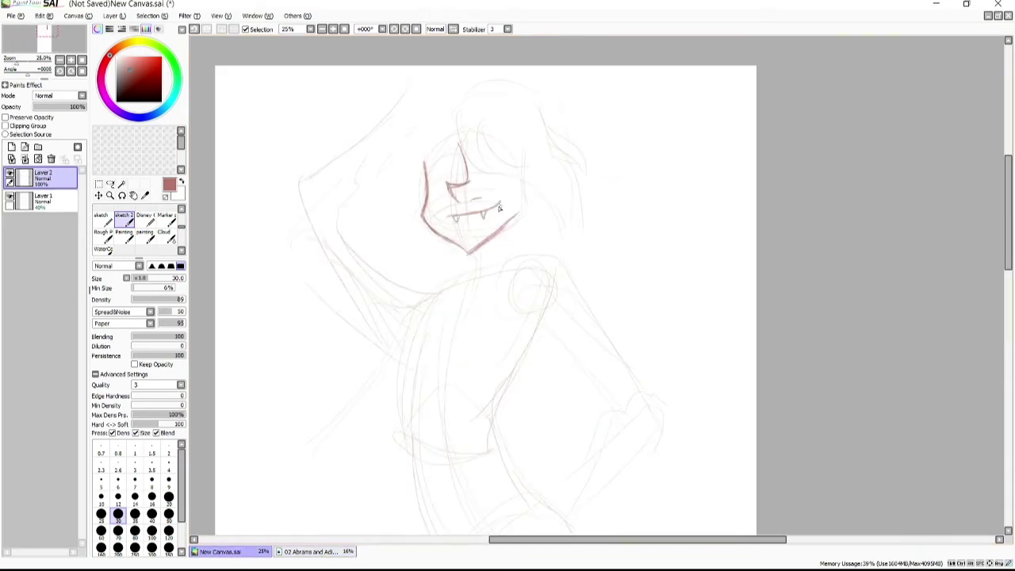
{"action": "key", "text": "ctrl+z"}
{"action": "left_click_drag", "start_coordinate": [486, 146], "coordinate": [517, 132]}
{"action": "key", "text": "ctrl+z"}
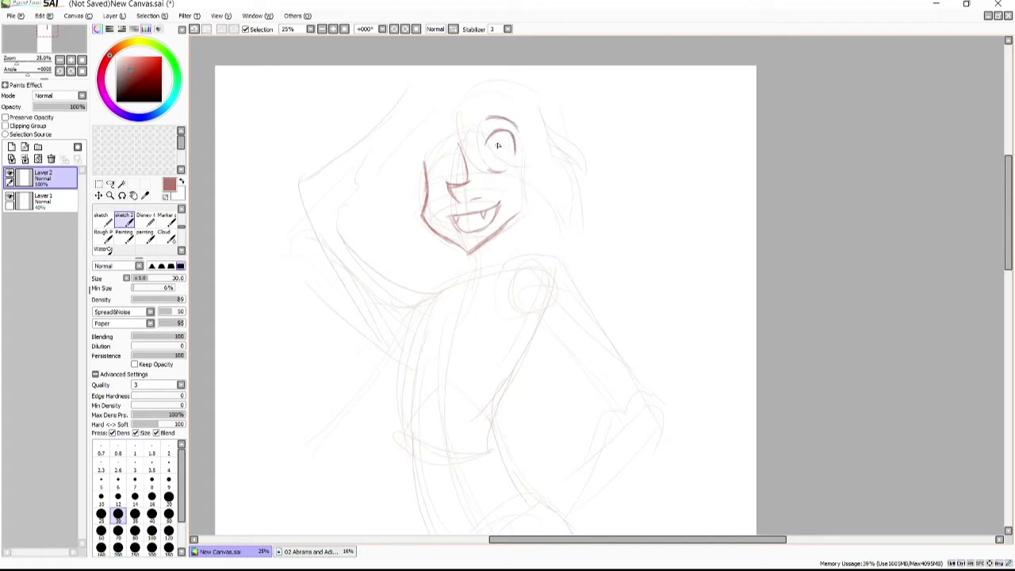
Sketch the head outline and hair strands on the right and left
{"action": "mouse_move", "coordinate": [451, 101]}
{"action": "left_mouse_down"}
{"action": "mouse_move", "coordinate": [456, 137]}
{"action": "mouse_move", "coordinate": [520, 211]}
{"action": "left_mouse_up"}
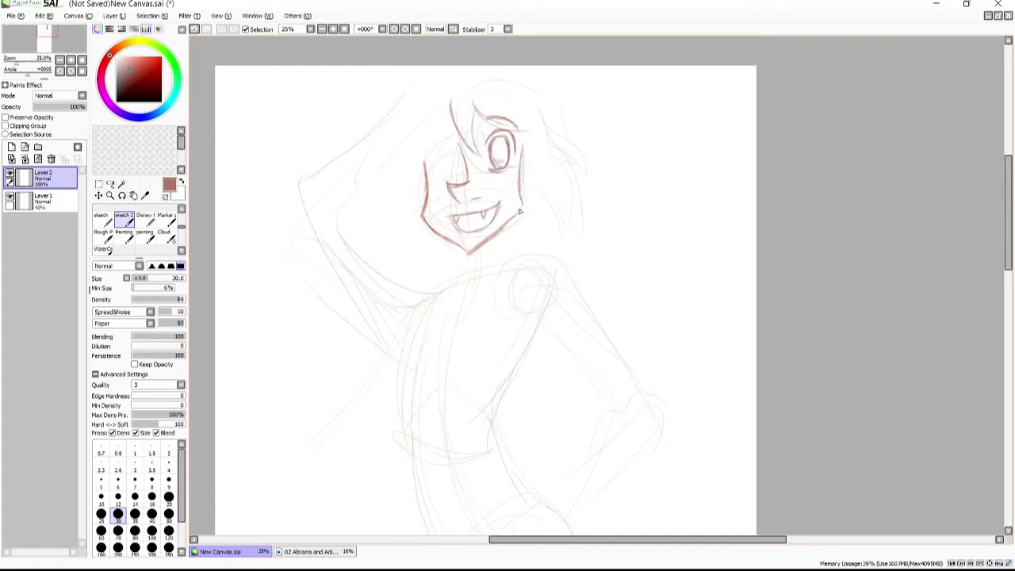
{"action": "left_click_drag", "start_coordinate": [474, 113], "coordinate": [477, 155]}
{"action": "mouse_move", "coordinate": [539, 104]}
{"action": "left_mouse_down"}
{"action": "mouse_move", "coordinate": [590, 178]}
{"action": "mouse_move", "coordinate": [563, 218]}
{"action": "left_mouse_up"}
{"action": "left_click_drag", "start_coordinate": [546, 159], "coordinate": [535, 236]}
{"action": "mouse_move", "coordinate": [428, 127]}
{"action": "left_mouse_down"}
{"action": "mouse_move", "coordinate": [420, 160]}
{"action": "mouse_move", "coordinate": [454, 163]}
{"action": "left_mouse_up"}
{"action": "scroll", "coordinate": [451, 152], "scroll_direction": "up", "scroll_amount": 2}
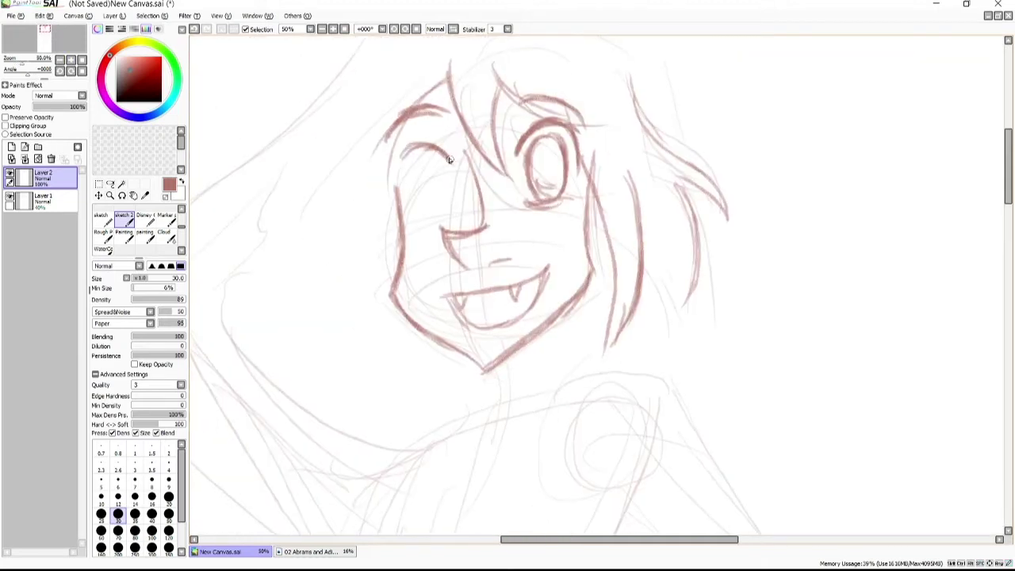
Redraw the winking eye as an open oval, touch up under-eye lines, and retrace the jaw
{"action": "left_click_drag", "start_coordinate": [531, 208], "coordinate": [558, 203]}
{"action": "left_click_drag", "start_coordinate": [444, 214], "coordinate": [414, 219]}
{"action": "mouse_move", "coordinate": [419, 157]}
{"action": "left_mouse_down"}
{"action": "mouse_move", "coordinate": [415, 211]}
{"action": "mouse_move", "coordinate": [447, 211]}
{"action": "left_mouse_up"}
{"action": "left_click_drag", "start_coordinate": [534, 203], "coordinate": [563, 201]}
{"action": "left_click_drag", "start_coordinate": [434, 340], "coordinate": [571, 306]}
{"action": "scroll", "coordinate": [568, 311], "scroll_direction": "up", "scroll_amount": 1}
Add hair strokes along the top of the head, the right lock and upper left
{"action": "left_click_drag", "start_coordinate": [476, 86], "coordinate": [662, 127]}
{"action": "left_click_drag", "start_coordinate": [650, 111], "coordinate": [726, 213]}
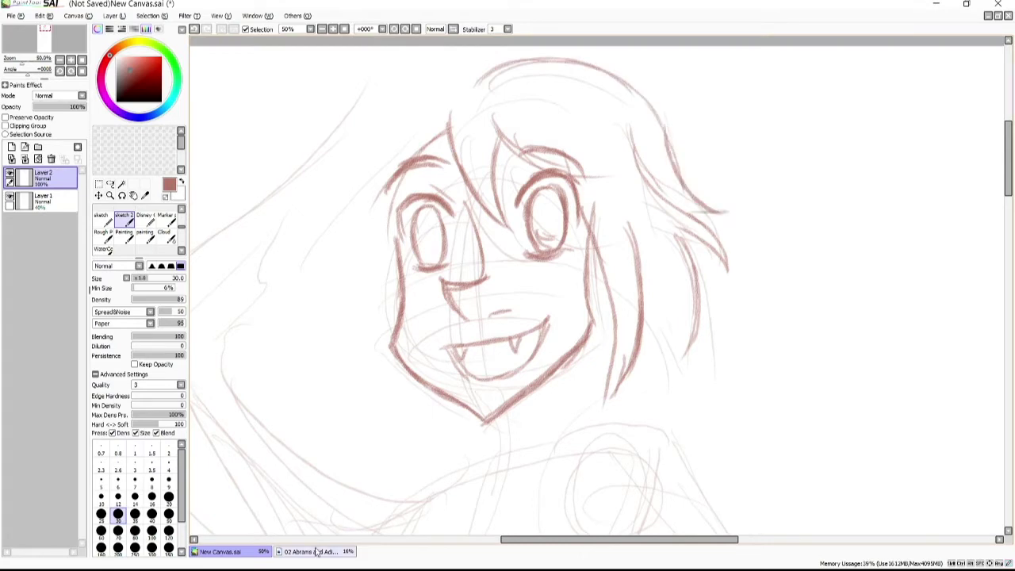
{"action": "left_click_drag", "start_coordinate": [448, 133], "coordinate": [389, 181]}
{"action": "left_click_drag", "start_coordinate": [421, 78], "coordinate": [310, 149]}
{"action": "left_click_drag", "start_coordinate": [364, 130], "coordinate": [273, 182]}
{"action": "left_click_drag", "start_coordinate": [396, 135], "coordinate": [366, 270]}
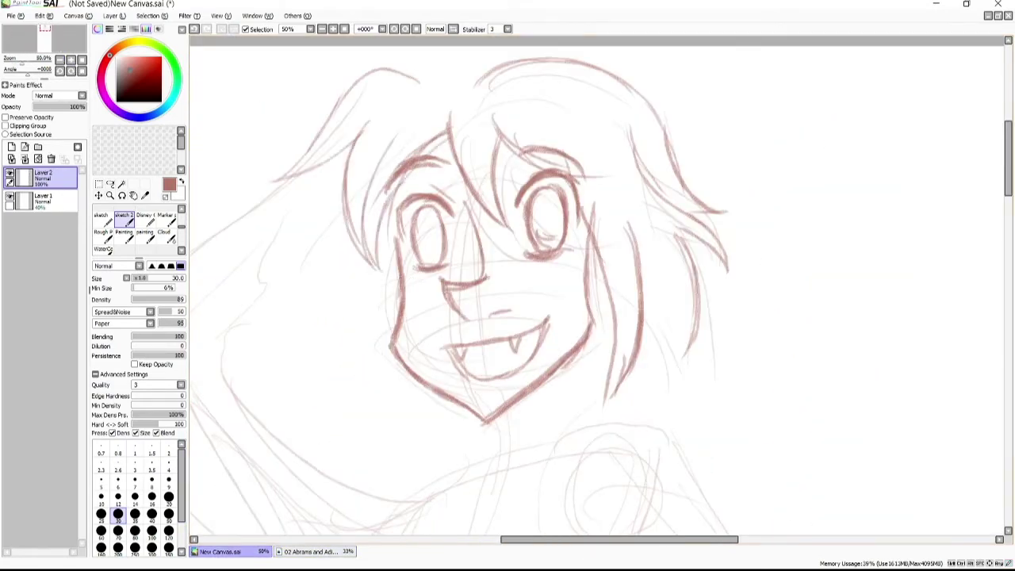
{"action": "scroll", "coordinate": [368, 206], "scroll_direction": "down", "scroll_amount": 1}
Draw hair strands at the lower left, right side and upper right
{"action": "left_click_drag", "start_coordinate": [351, 203], "coordinate": [282, 345]}
{"action": "left_click_drag", "start_coordinate": [379, 250], "coordinate": [301, 360]}
{"action": "left_click_drag", "start_coordinate": [389, 305], "coordinate": [327, 394]}
{"action": "left_click_drag", "start_coordinate": [700, 246], "coordinate": [657, 365]}
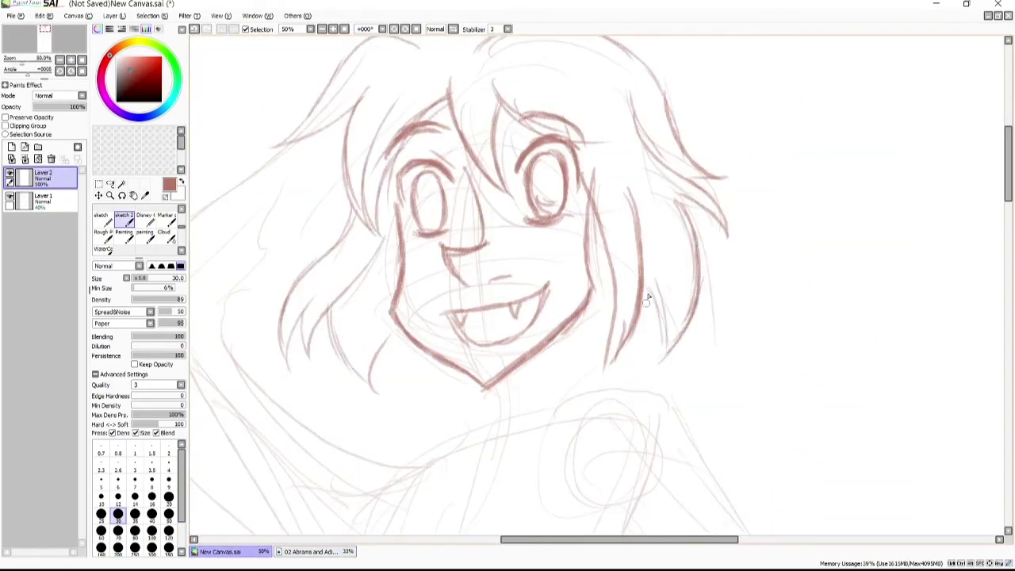
{"action": "scroll", "coordinate": [682, 262], "scroll_direction": "up", "scroll_amount": 1}
{"action": "left_click_drag", "start_coordinate": [614, 172], "coordinate": [623, 221]}
{"action": "mouse_move", "coordinate": [626, 223]}
{"action": "left_mouse_down"}
{"action": "mouse_move", "coordinate": [692, 243]}
{"action": "mouse_move", "coordinate": [658, 257]}
{"action": "mouse_move", "coordinate": [701, 201]}
{"action": "mouse_move", "coordinate": [705, 217]}
{"action": "left_mouse_up"}
Add further body strokes and arm sketch lines left of the face
{"action": "left_click_drag", "start_coordinate": [465, 413], "coordinate": [455, 500]}
{"action": "left_click_drag", "start_coordinate": [536, 396], "coordinate": [532, 456]}
{"action": "scroll", "coordinate": [682, 217], "scroll_direction": "down", "scroll_amount": 4}
{"action": "scroll", "coordinate": [555, 238], "scroll_direction": "up", "scroll_amount": 4}
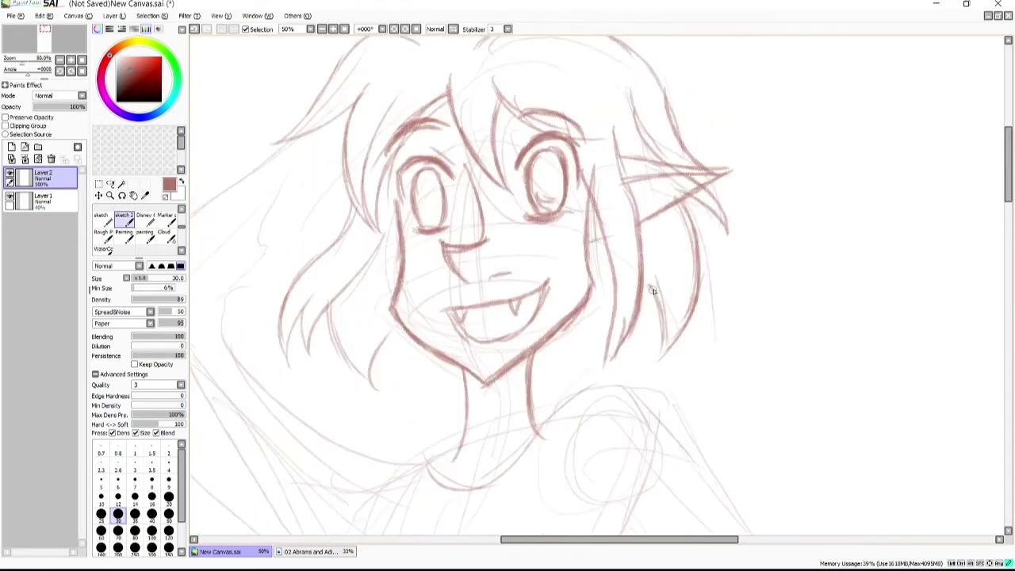
{"action": "scroll", "coordinate": [366, 117], "scroll_direction": "up", "scroll_amount": 1}
{"action": "left_click_drag", "start_coordinate": [417, 234], "coordinate": [394, 317]}
{"action": "mouse_move", "coordinate": [396, 401]}
{"action": "left_mouse_down"}
{"action": "mouse_move", "coordinate": [371, 460]}
{"action": "mouse_move", "coordinate": [330, 476]}
{"action": "left_mouse_up"}
{"action": "left_click_drag", "start_coordinate": [555, 539], "coordinate": [520, 540]}
{"action": "mouse_move", "coordinate": [444, 249]}
{"action": "left_mouse_down"}
{"action": "mouse_move", "coordinate": [388, 264]}
{"action": "mouse_move", "coordinate": [366, 303]}
{"action": "left_mouse_up"}
At 25% zoom, darken the right jaw and neck, then draw shoulder, arm and torso side
{"action": "left_click", "coordinate": [59, 61]}
{"action": "left_click", "coordinate": [59, 60]}
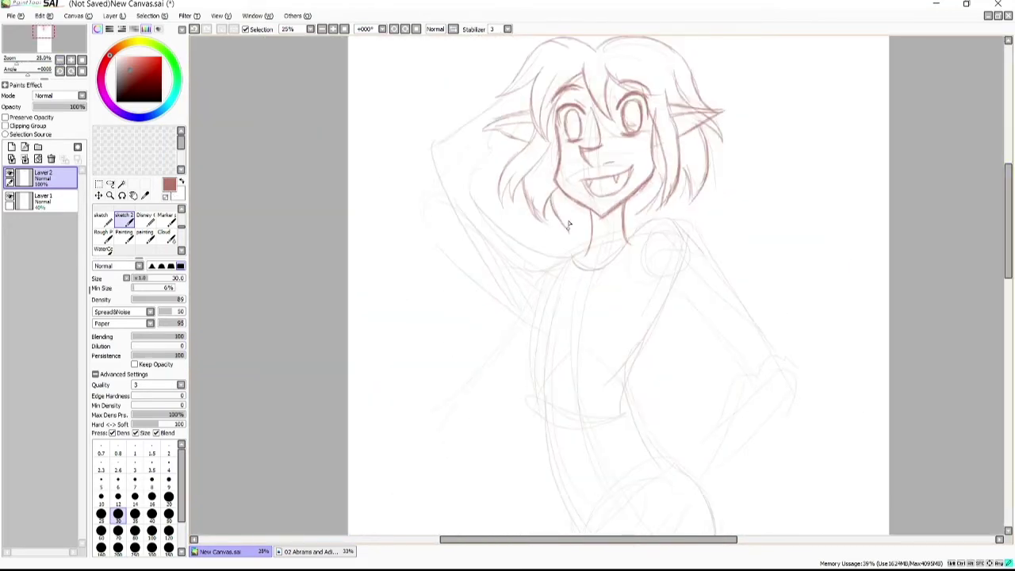
{"action": "mouse_move", "coordinate": [658, 190]}
{"action": "left_mouse_down"}
{"action": "mouse_move", "coordinate": [622, 213]}
{"action": "mouse_move", "coordinate": [717, 278]}
{"action": "mouse_move", "coordinate": [767, 351]}
{"action": "left_mouse_up"}
{"action": "left_click_drag", "start_coordinate": [673, 276], "coordinate": [632, 361]}
{"action": "left_click_drag", "start_coordinate": [549, 286], "coordinate": [526, 340]}
{"action": "left_click_drag", "start_coordinate": [573, 332], "coordinate": [587, 361]}
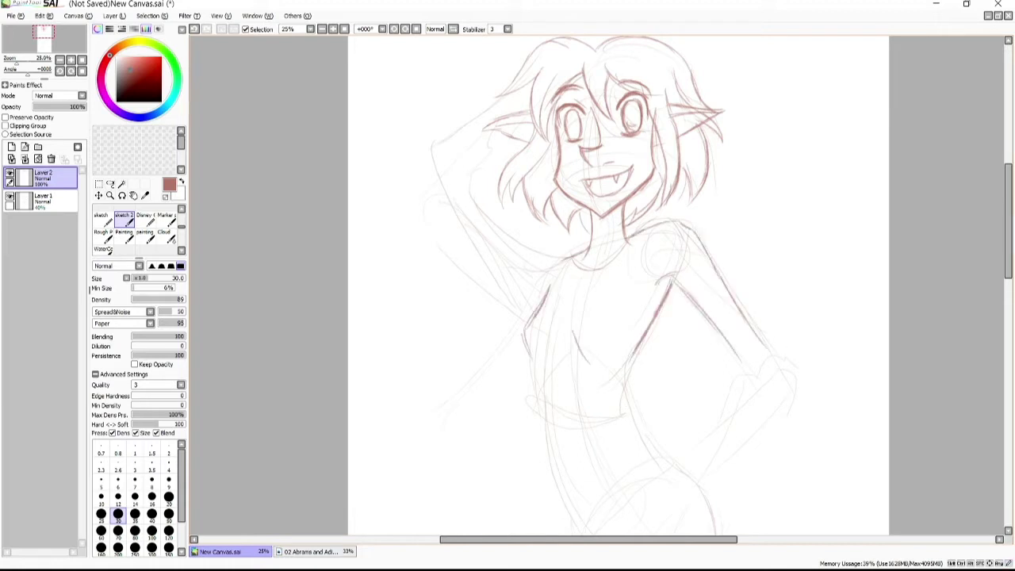
Trace the chest band, torso and waistband lines
{"action": "scroll", "coordinate": [994, 264], "scroll_direction": "down", "scroll_amount": 5}
{"action": "scroll", "coordinate": [1003, 260], "scroll_direction": "up", "scroll_amount": 1}
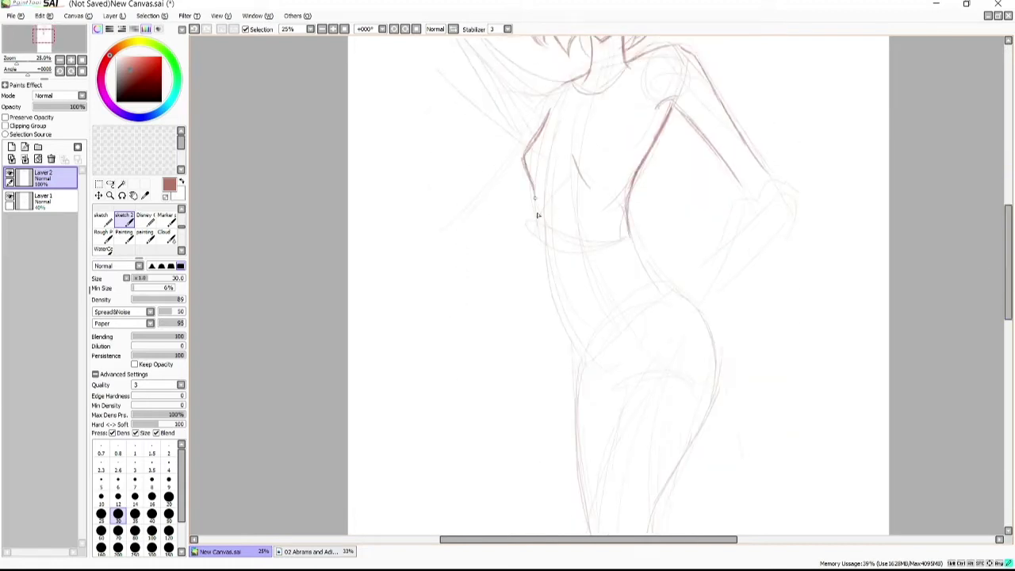
{"action": "left_click_drag", "start_coordinate": [542, 250], "coordinate": [630, 236]}
{"action": "scroll", "coordinate": [630, 238], "scroll_direction": "up", "scroll_amount": 1}
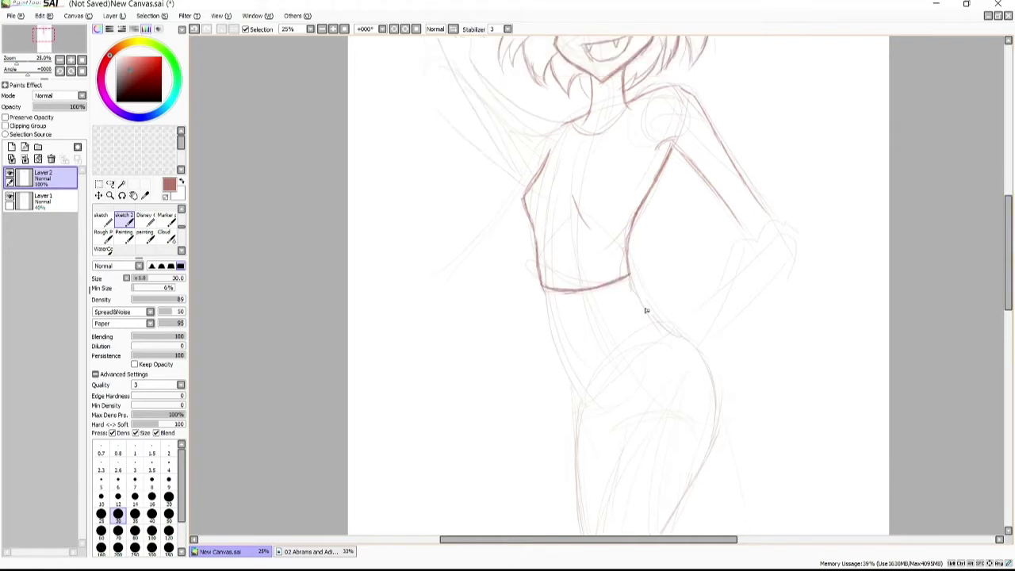
{"action": "left_click_drag", "start_coordinate": [631, 288], "coordinate": [546, 306]}
{"action": "left_click_drag", "start_coordinate": [658, 324], "coordinate": [563, 389]}
{"action": "scroll", "coordinate": [602, 333], "scroll_direction": "down", "scroll_amount": 2}
{"action": "left_click_drag", "start_coordinate": [655, 210], "coordinate": [563, 274]}
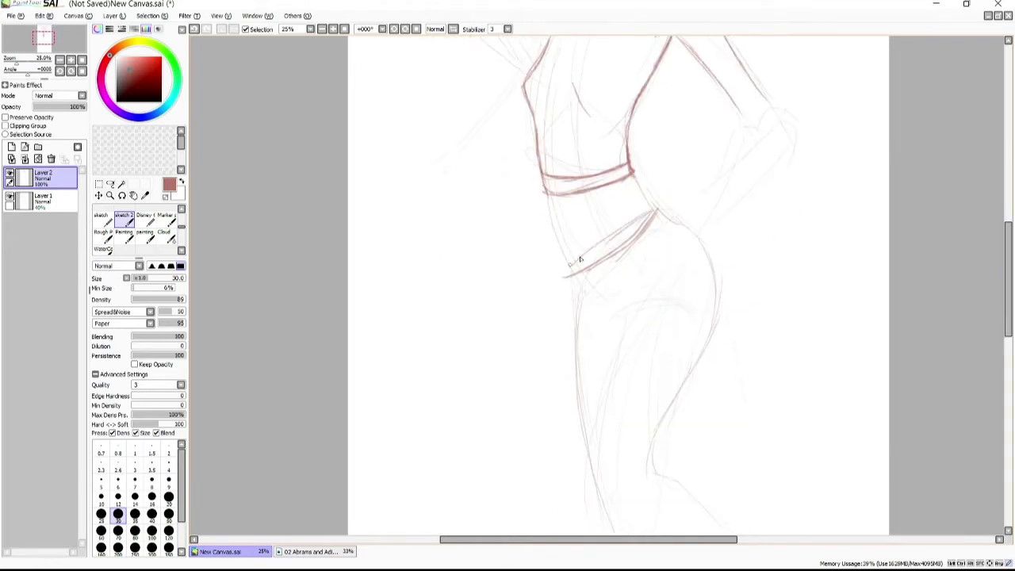
{"action": "scroll", "coordinate": [603, 269], "scroll_direction": "up", "scroll_amount": 4}
{"action": "scroll", "coordinate": [569, 133], "scroll_direction": "down", "scroll_amount": 4}
{"action": "scroll", "coordinate": [569, 133], "scroll_direction": "down", "scroll_amount": 6}
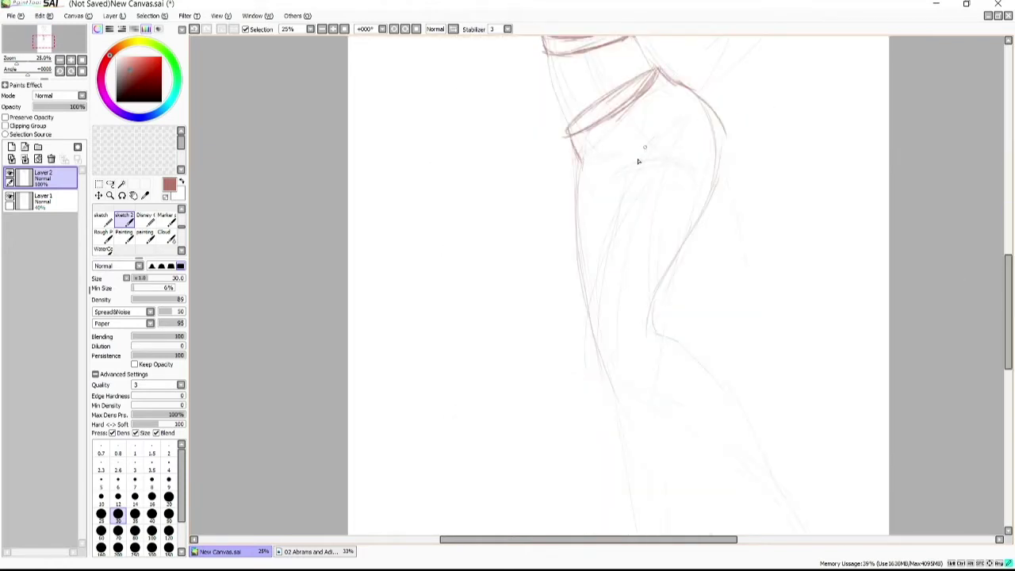
Sketch the hip lines and upper leg contours
{"action": "left_click_drag", "start_coordinate": [684, 118], "coordinate": [626, 188]}
{"action": "scroll", "coordinate": [627, 188], "scroll_direction": "up", "scroll_amount": 5}
{"action": "scroll", "coordinate": [626, 188], "scroll_direction": "down", "scroll_amount": 5}
{"action": "left_click_drag", "start_coordinate": [725, 113], "coordinate": [650, 309]}
{"action": "left_click_drag", "start_coordinate": [644, 140], "coordinate": [591, 305]}
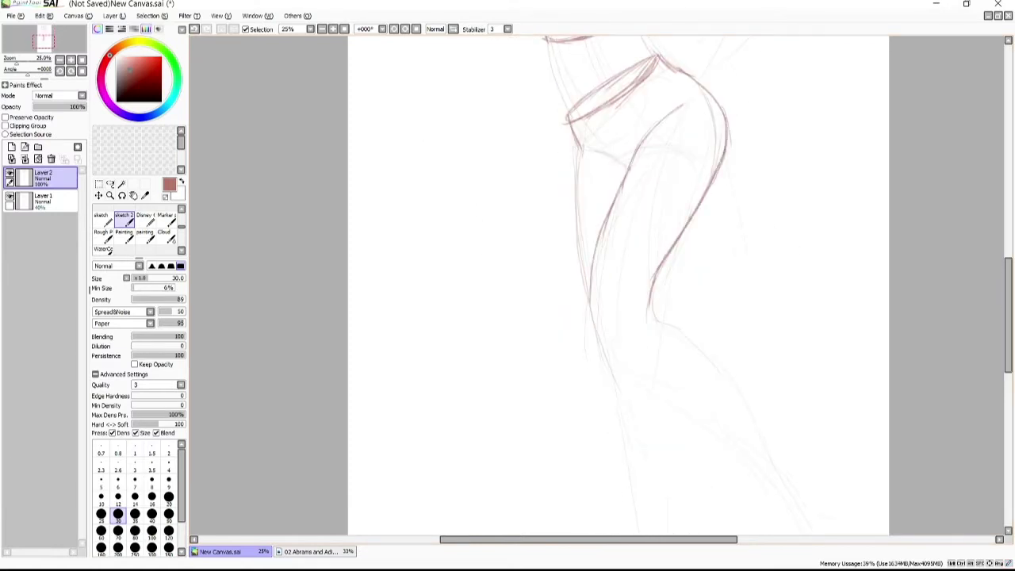
{"action": "left_click_drag", "start_coordinate": [607, 207], "coordinate": [591, 349]}
{"action": "scroll", "coordinate": [634, 238], "scroll_direction": "down", "scroll_amount": 2}
{"action": "scroll", "coordinate": [650, 234], "scroll_direction": "down", "scroll_amount": 1}
{"action": "scroll", "coordinate": [657, 232], "scroll_direction": "down", "scroll_amount": 1}
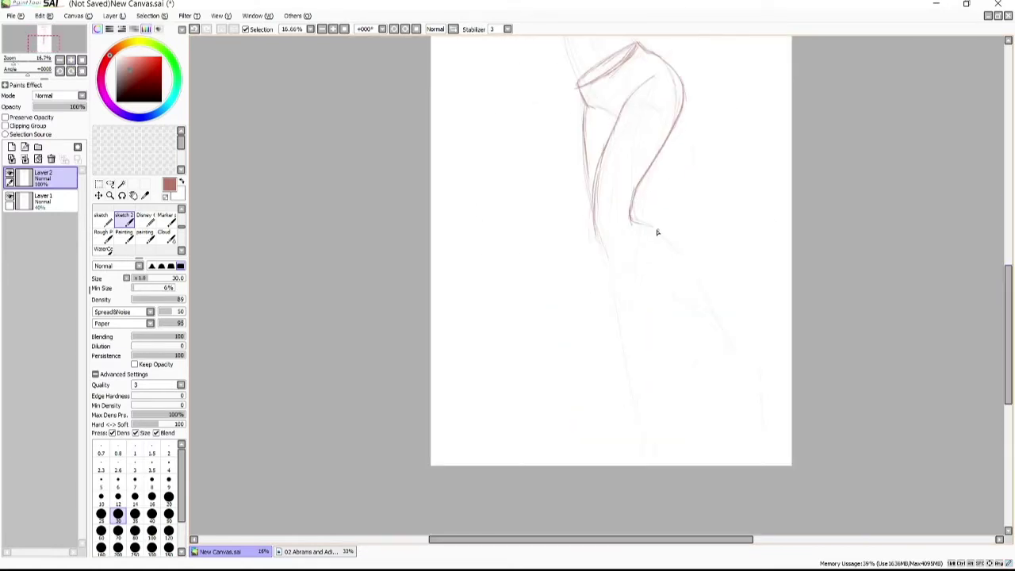
Draw the front leg's lower contour and sketch its foot
{"action": "left_click_drag", "start_coordinate": [658, 231], "coordinate": [728, 332]}
{"action": "scroll", "coordinate": [728, 331], "scroll_direction": "up", "scroll_amount": 7}
{"action": "scroll", "coordinate": [694, 362], "scroll_direction": "down", "scroll_amount": 2}
{"action": "scroll", "coordinate": [694, 362], "scroll_direction": "down", "scroll_amount": 3}
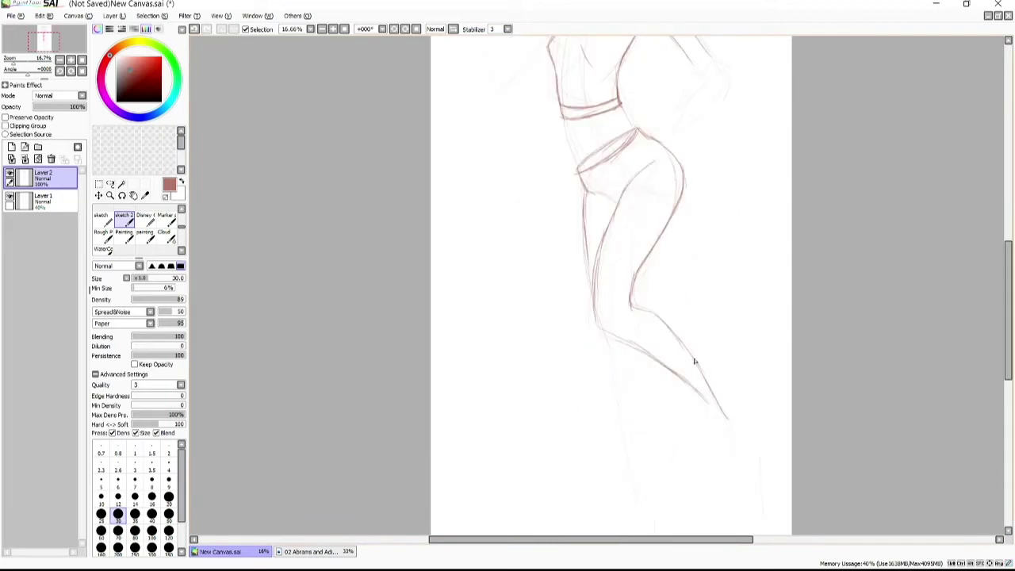
{"action": "mouse_move", "coordinate": [694, 361]}
{"action": "left_mouse_down"}
{"action": "mouse_move", "coordinate": [653, 325]}
{"action": "mouse_move", "coordinate": [725, 471]}
{"action": "left_mouse_up"}
{"action": "left_click_drag", "start_coordinate": [720, 400], "coordinate": [741, 475]}
{"action": "scroll", "coordinate": [591, 188], "scroll_direction": "down", "scroll_amount": 2}
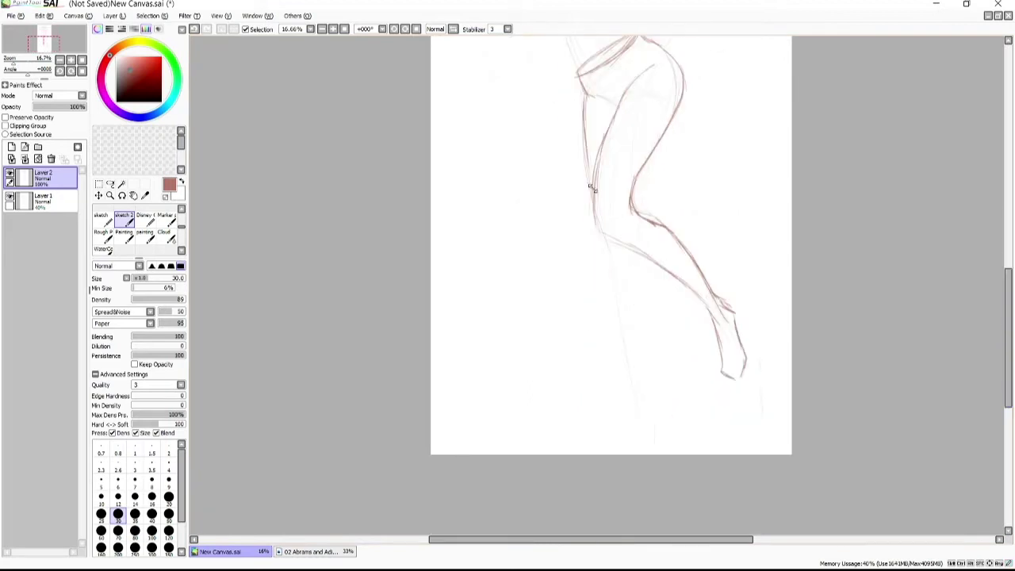
Darken the left leg and outline the back leg down to its foot
{"action": "left_click_drag", "start_coordinate": [601, 228], "coordinate": [589, 150]}
{"action": "left_click_drag", "start_coordinate": [607, 245], "coordinate": [628, 379]}
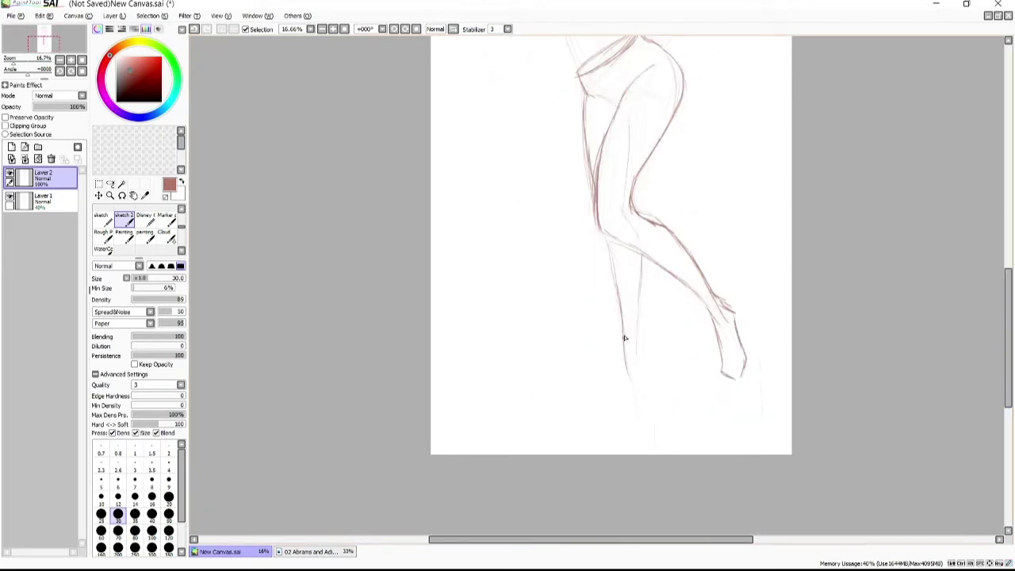
{"action": "mouse_move", "coordinate": [640, 255]}
{"action": "left_mouse_down"}
{"action": "mouse_move", "coordinate": [653, 389]}
{"action": "mouse_move", "coordinate": [609, 442]}
{"action": "left_mouse_up"}
{"action": "left_click_drag", "start_coordinate": [611, 443], "coordinate": [654, 382]}
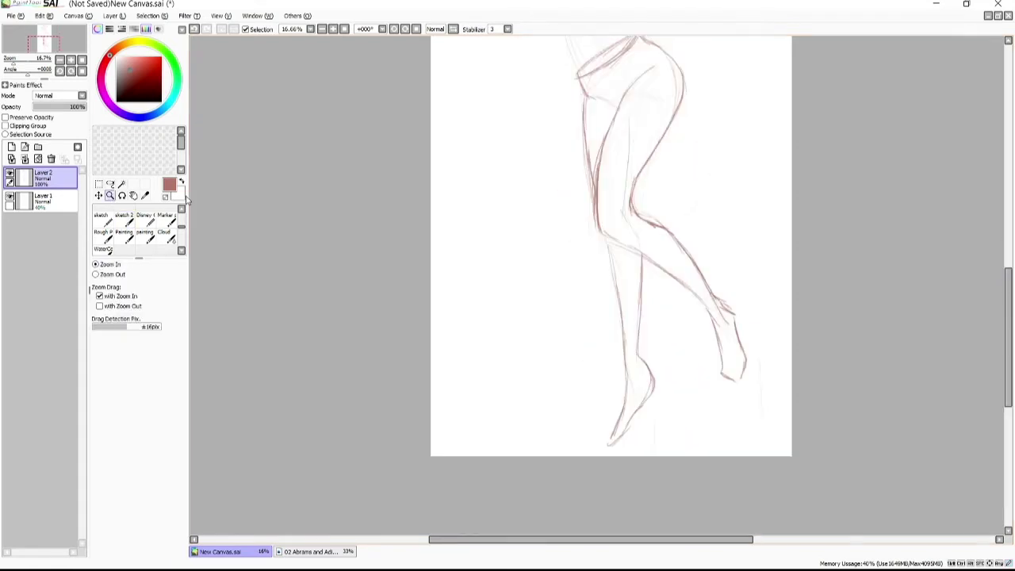
Lasso the legs, move them into place and deselect
{"action": "scroll", "coordinate": [610, 286], "scroll_direction": "up", "scroll_amount": 2}
{"action": "left_click_drag", "start_coordinate": [573, 135], "coordinate": [544, 168]}
{"action": "left_click_drag", "start_coordinate": [666, 299], "coordinate": [658, 283]}
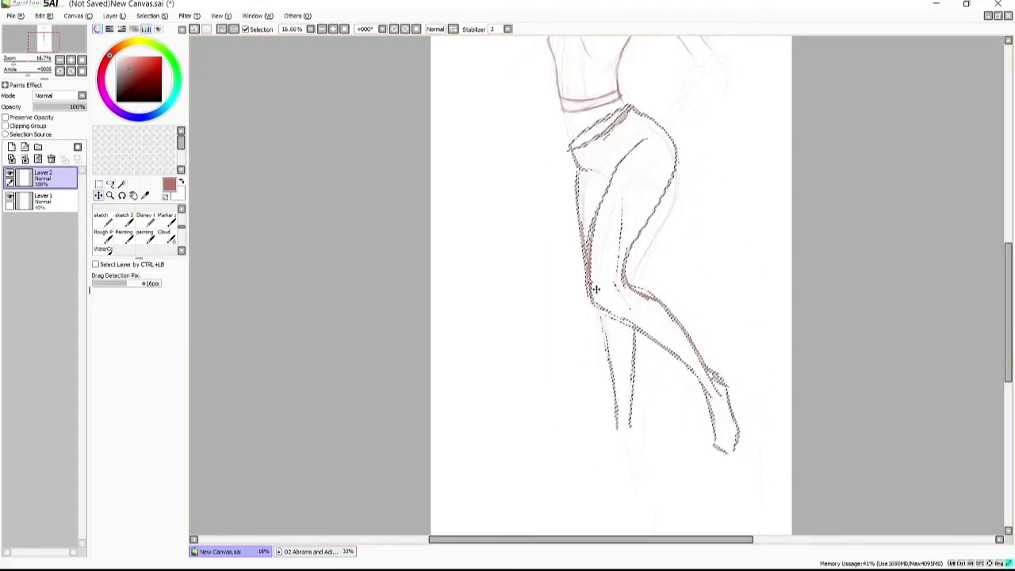
{"action": "key", "text": "ctrl+d"}
{"action": "left_click", "coordinate": [122, 218]}
Sketch strokes along the ankles and feet
{"action": "scroll", "coordinate": [980, 271], "scroll_direction": "up", "scroll_amount": 5}
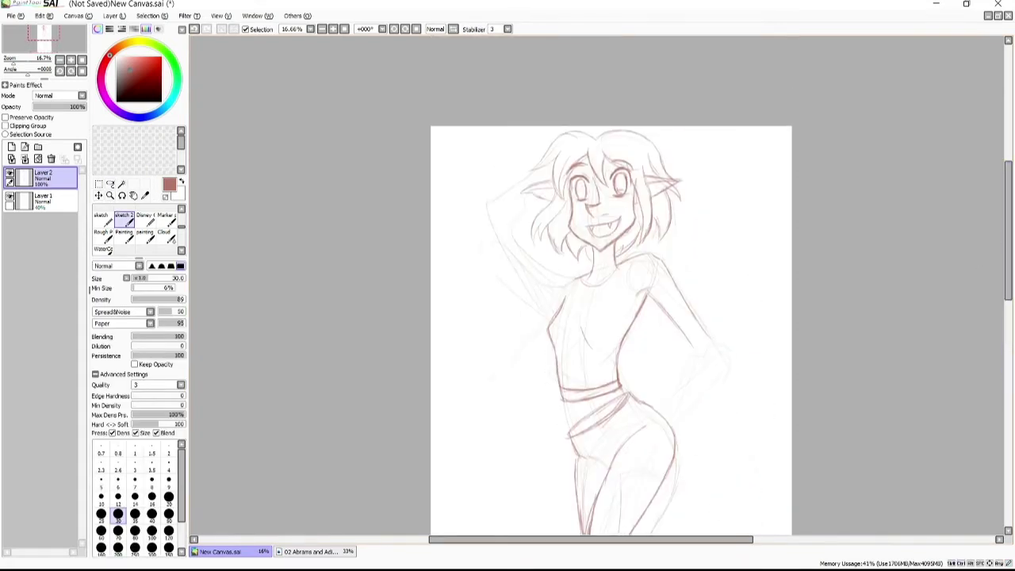
{"action": "scroll", "coordinate": [611, 318], "scroll_direction": "down", "scroll_amount": 5}
{"action": "left_click_drag", "start_coordinate": [634, 204], "coordinate": [627, 341]}
{"action": "mouse_move", "coordinate": [615, 296]}
{"action": "left_mouse_down"}
{"action": "mouse_move", "coordinate": [602, 362]}
{"action": "mouse_move", "coordinate": [578, 393]}
{"action": "left_mouse_up"}
{"action": "left_click_drag", "start_coordinate": [632, 317], "coordinate": [636, 360]}
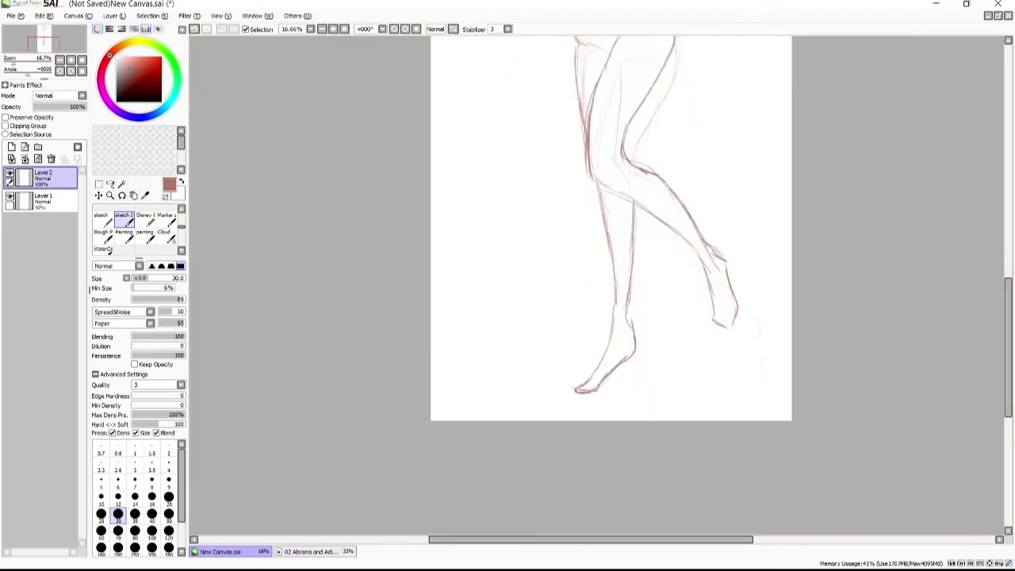
{"action": "scroll", "coordinate": [583, 392], "scroll_direction": "up", "scroll_amount": 2}
{"action": "scroll", "coordinate": [610, 274], "scroll_direction": "down", "scroll_amount": 2}
Shift the lower leg with a freehand selection and add strokes on the thigh
{"action": "left_click", "coordinate": [110, 184]}
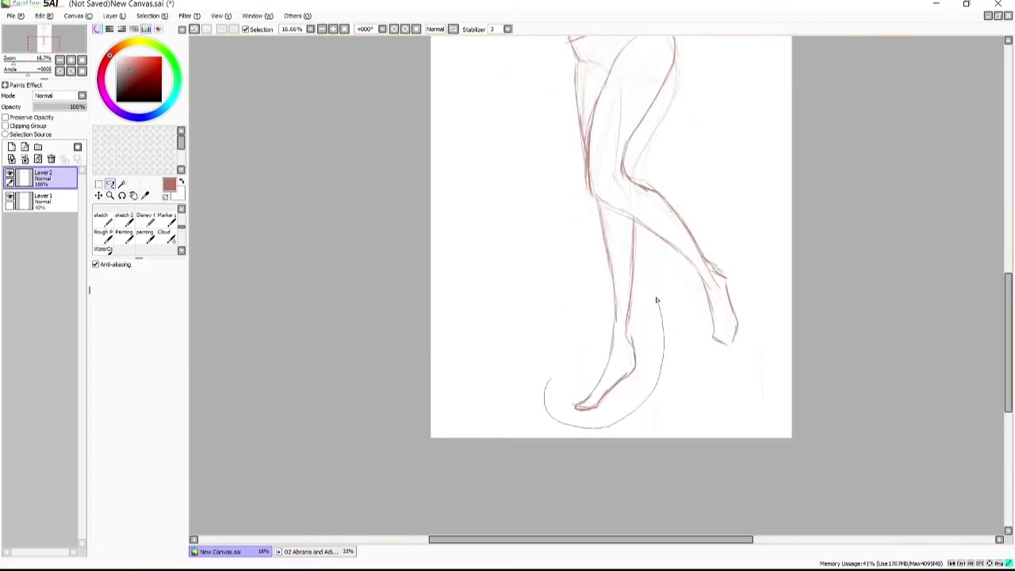
{"action": "mouse_move", "coordinate": [603, 212]}
{"action": "left_mouse_down"}
{"action": "mouse_move", "coordinate": [641, 283]}
{"action": "mouse_move", "coordinate": [635, 278]}
{"action": "left_mouse_up"}
{"action": "left_click", "coordinate": [124, 219]}
{"action": "mouse_move", "coordinate": [591, 158]}
{"action": "left_mouse_down"}
{"action": "mouse_move", "coordinate": [635, 214]}
{"action": "mouse_move", "coordinate": [600, 230]}
{"action": "left_mouse_up"}
{"action": "scroll", "coordinate": [646, 124], "scroll_direction": "up", "scroll_amount": 2}
{"action": "scroll", "coordinate": [697, 384], "scroll_direction": "up", "scroll_amount": 6}
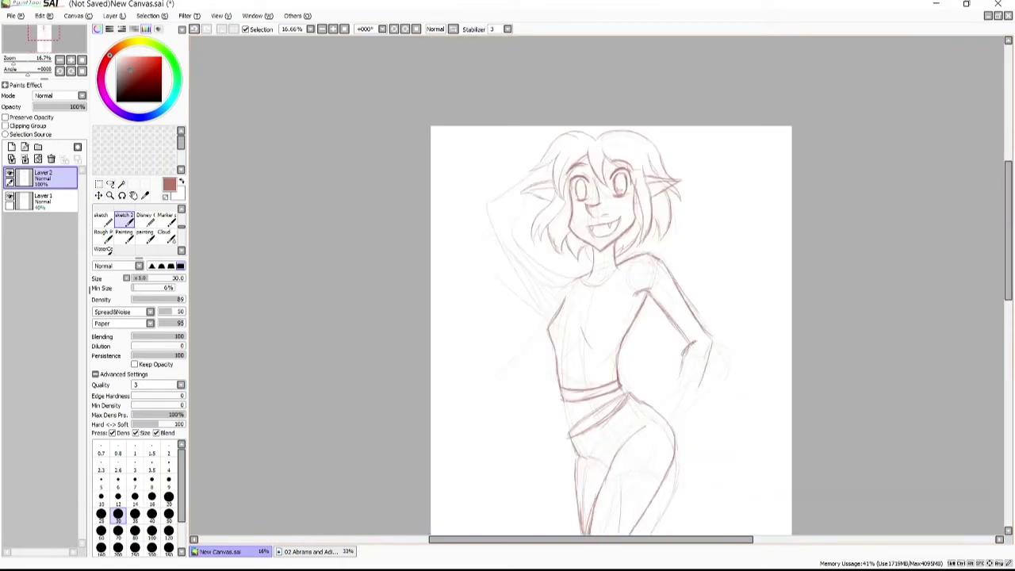
{"action": "scroll", "coordinate": [686, 190], "scroll_direction": "down", "scroll_amount": 2}
{"action": "scroll", "coordinate": [686, 190], "scroll_direction": "down", "scroll_amount": 2}
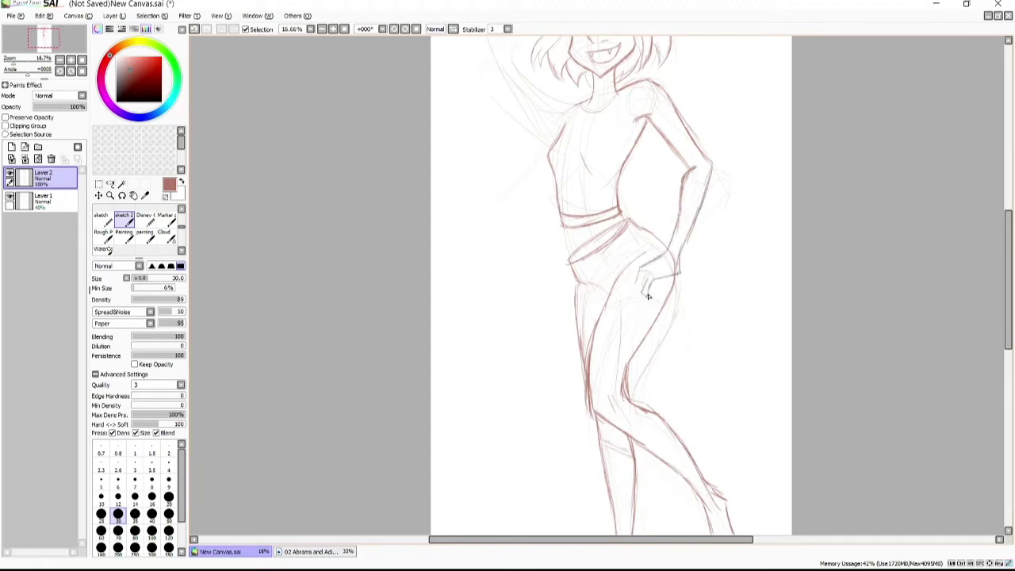
{"action": "scroll", "coordinate": [610, 286], "scroll_direction": "up", "scroll_amount": 3}
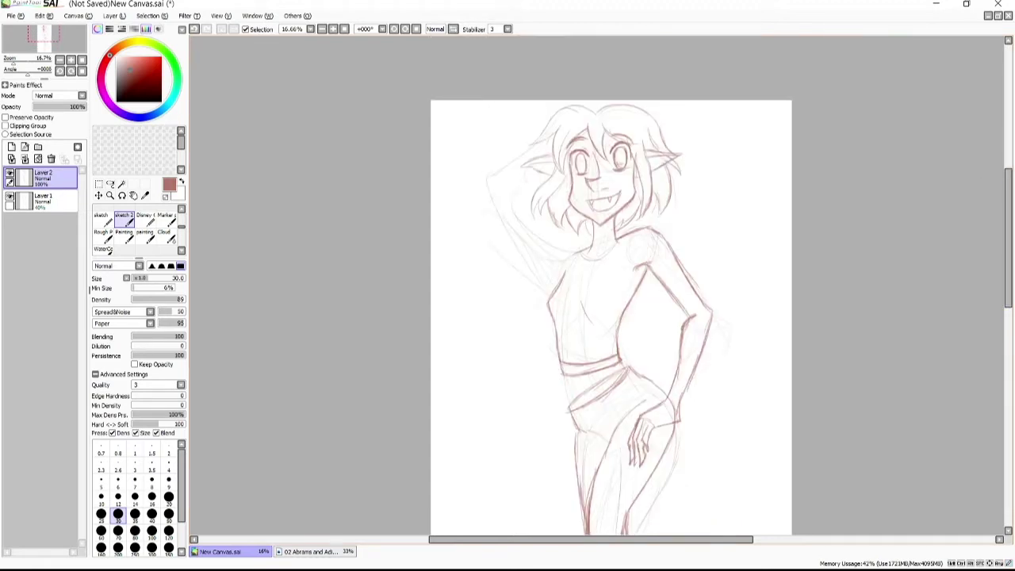
{"action": "scroll", "coordinate": [472, 391], "scroll_direction": "down", "scroll_amount": 1}
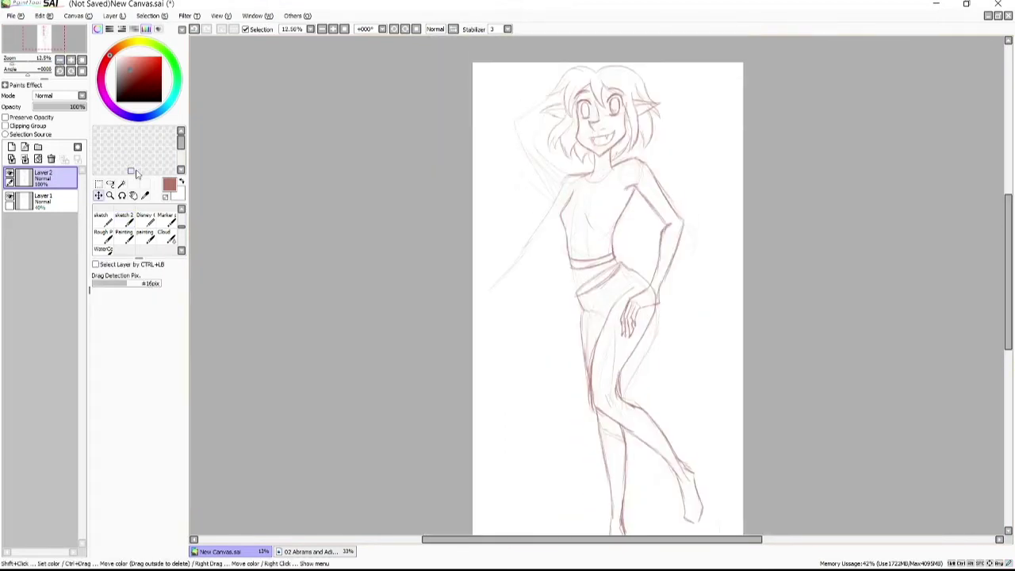
Shift the whole sketch about 30 px to the right
{"action": "left_click_drag", "start_coordinate": [472, 391], "coordinate": [495, 391]}
{"action": "left_click_drag", "start_coordinate": [1002, 274], "coordinate": [1002, 265]}
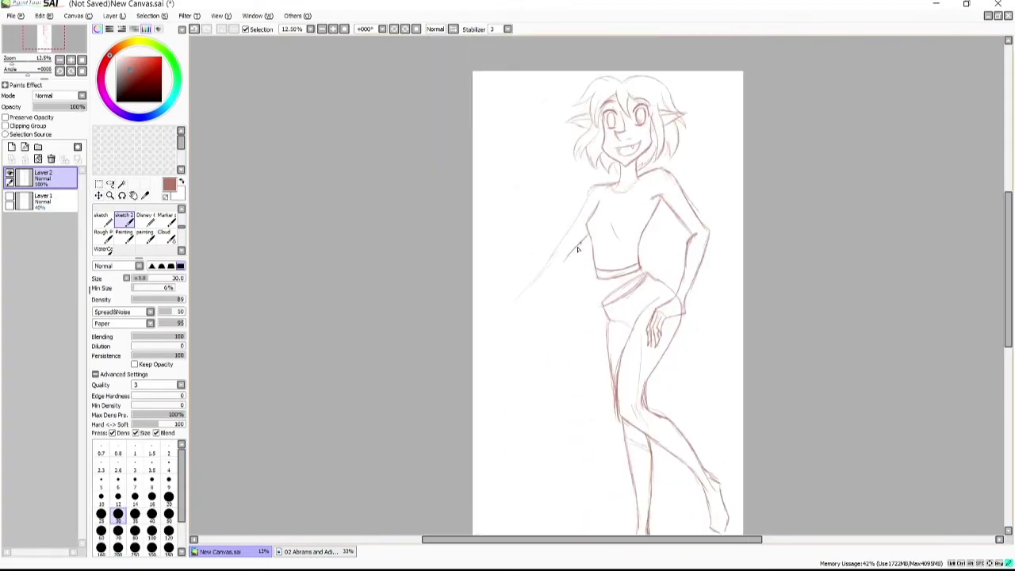
{"action": "left_click_drag", "start_coordinate": [564, 260], "coordinate": [503, 325]}
{"action": "scroll", "coordinate": [587, 287], "scroll_direction": "up", "scroll_amount": 1}
{"action": "scroll", "coordinate": [588, 287], "scroll_direction": "up", "scroll_amount": 1}
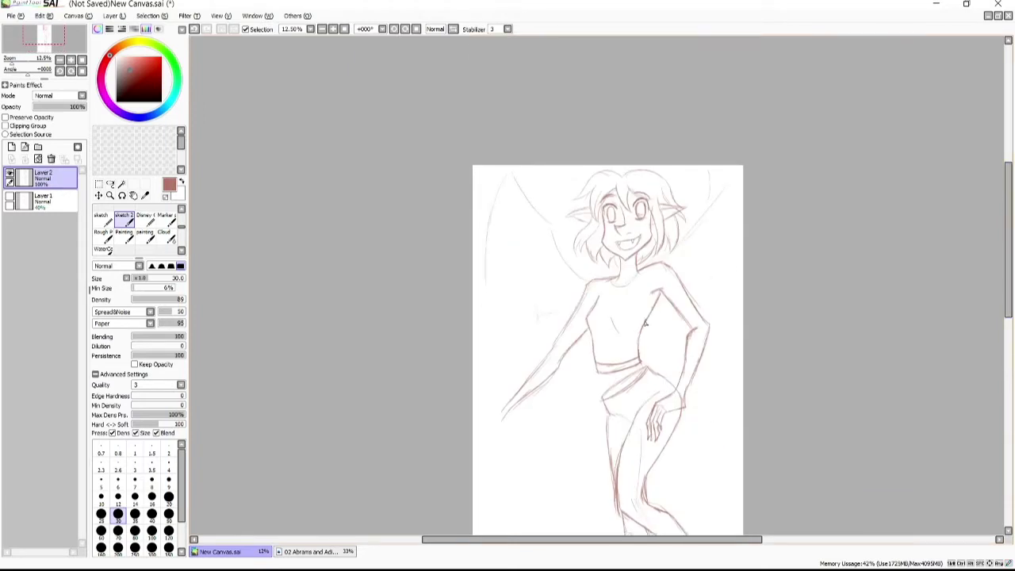
{"action": "scroll", "coordinate": [999, 325], "scroll_direction": "down", "scroll_amount": 3}
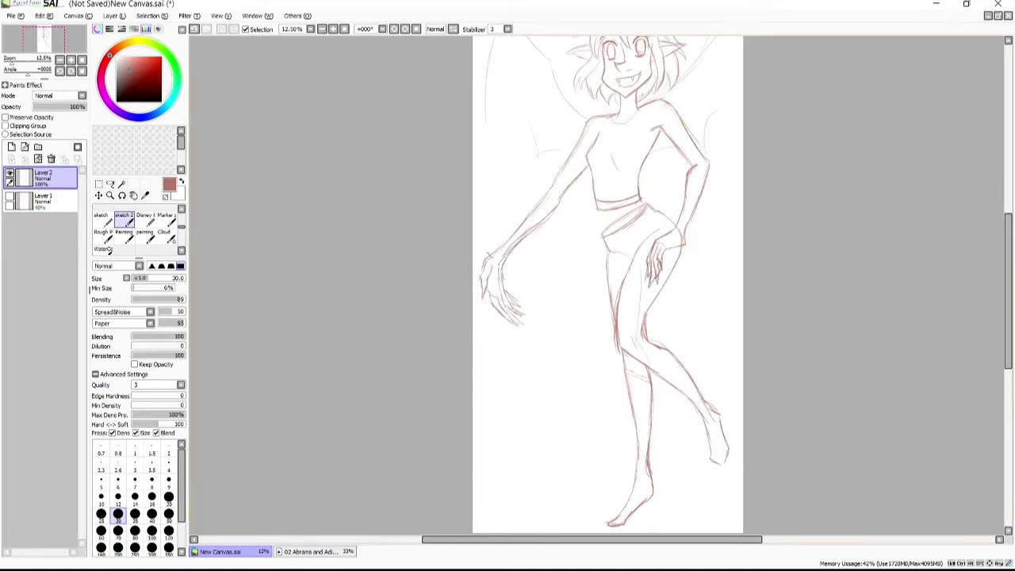
Move the dangling left hand slightly up and to the right
{"action": "left_click_drag", "start_coordinate": [501, 290], "coordinate": [509, 277]}
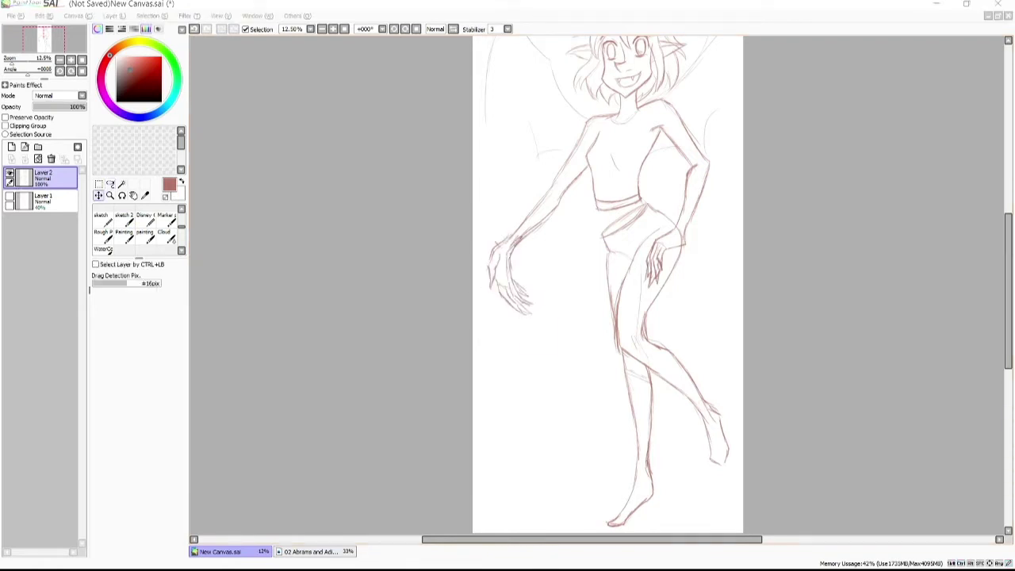
{"action": "scroll", "coordinate": [607, 285], "scroll_direction": "up", "scroll_amount": 1}
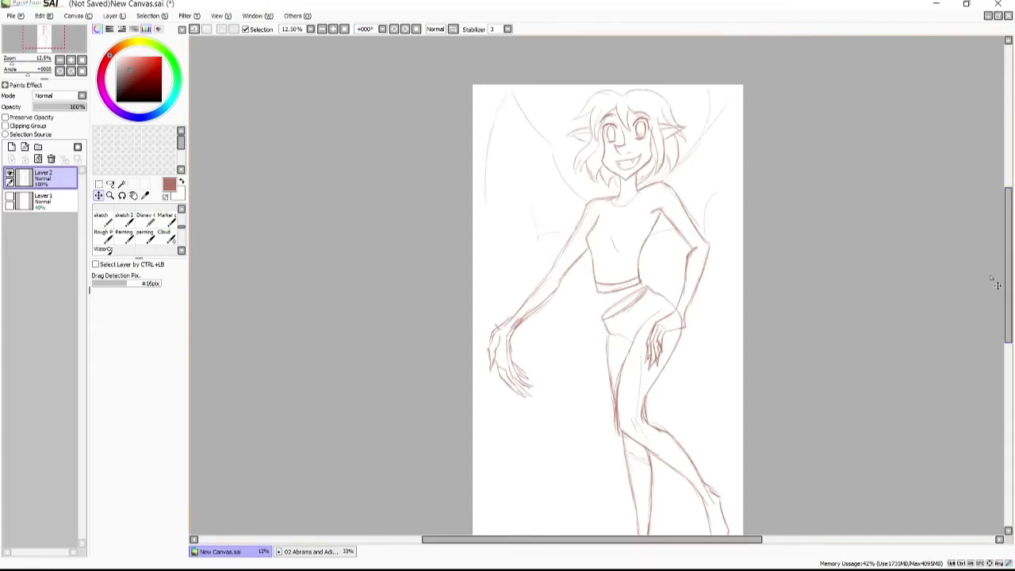
{"action": "scroll", "coordinate": [607, 286], "scroll_direction": "down", "scroll_amount": 1}
{"action": "scroll", "coordinate": [608, 286], "scroll_direction": "up", "scroll_amount": 1}
Add a new Layer 3 and fade the rough sketch layer to about 47% opacity
{"action": "key", "text": "b"}
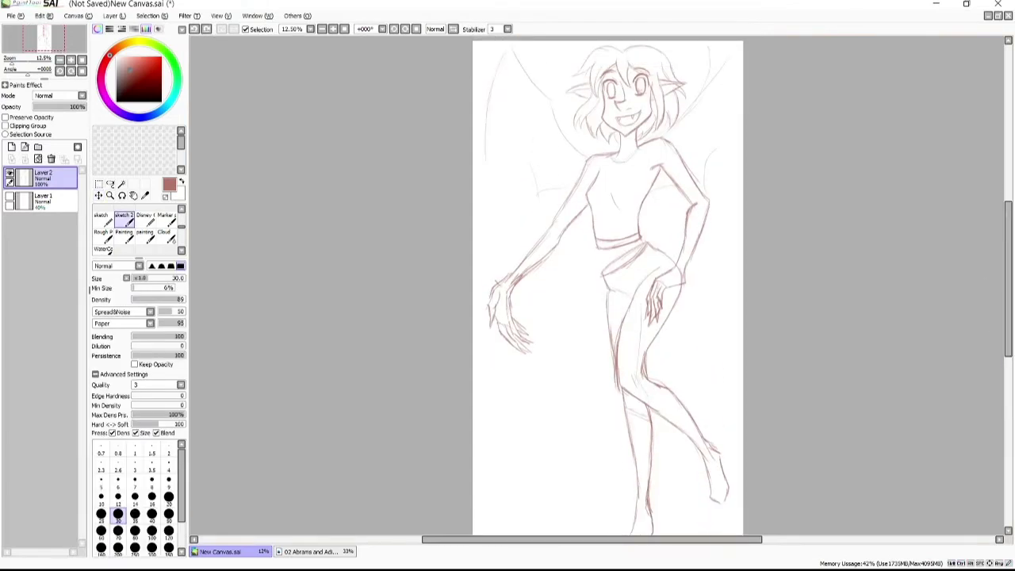
{"action": "left_click", "coordinate": [12, 147]}
{"action": "left_click", "coordinate": [43, 199]}
{"action": "left_click_drag", "start_coordinate": [79, 106], "coordinate": [58, 106]}
{"action": "left_click", "coordinate": [43, 176]}
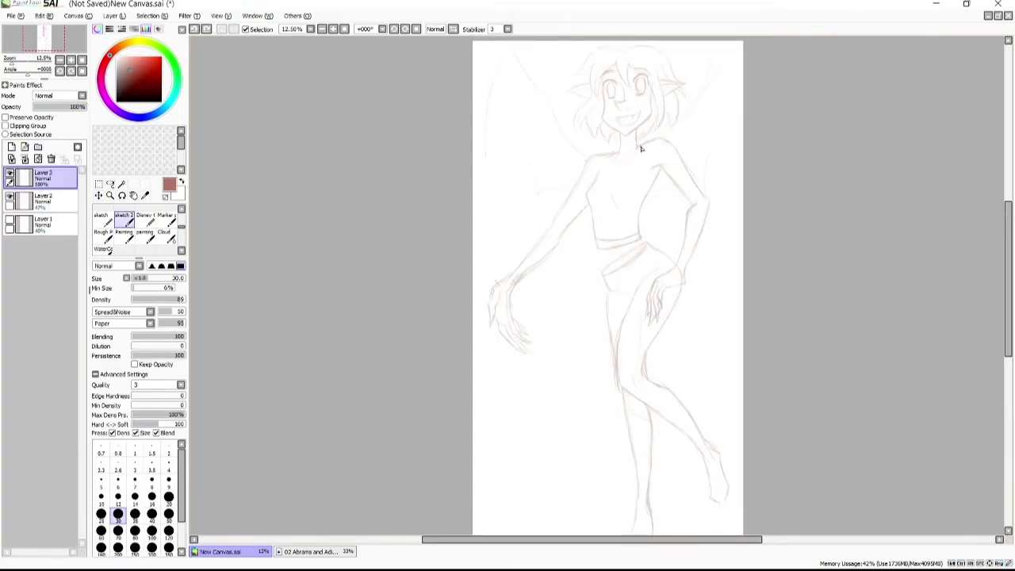
Trace the collar, left shoulder, torso sides, waistband and hip lines with the sketch brush
{"action": "mouse_move", "coordinate": [608, 156]}
{"action": "left_mouse_down"}
{"action": "mouse_move", "coordinate": [644, 146]}
{"action": "mouse_move", "coordinate": [701, 171]}
{"action": "mouse_move", "coordinate": [615, 137]}
{"action": "left_mouse_up"}
{"action": "scroll", "coordinate": [701, 170], "scroll_direction": "up", "scroll_amount": 2}
{"action": "mouse_move", "coordinate": [612, 122]}
{"action": "left_mouse_down"}
{"action": "mouse_move", "coordinate": [587, 131]}
{"action": "mouse_move", "coordinate": [540, 230]}
{"action": "mouse_move", "coordinate": [633, 311]}
{"action": "mouse_move", "coordinate": [695, 301]}
{"action": "left_mouse_up"}
{"action": "left_click_drag", "start_coordinate": [696, 242], "coordinate": [690, 306]}
{"action": "scroll", "coordinate": [754, 232], "scroll_direction": "up", "scroll_amount": 2}
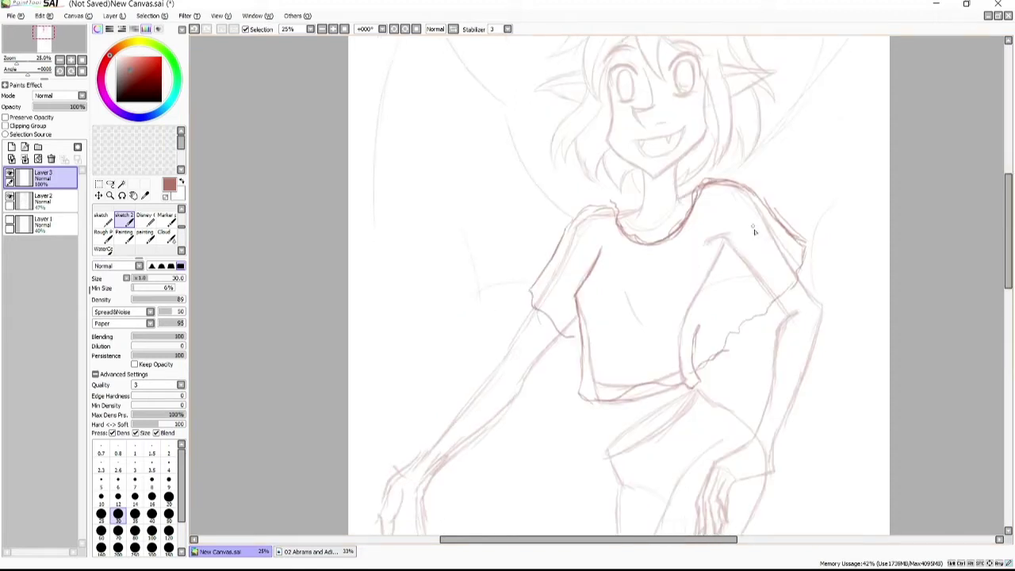
{"action": "scroll", "coordinate": [723, 342], "scroll_direction": "down", "scroll_amount": 4}
{"action": "mouse_move", "coordinate": [703, 241]}
{"action": "left_mouse_down"}
{"action": "mouse_move", "coordinate": [607, 308]}
{"action": "mouse_move", "coordinate": [705, 248]}
{"action": "mouse_move", "coordinate": [630, 323]}
{"action": "left_mouse_up"}
{"action": "scroll", "coordinate": [712, 258], "scroll_direction": "down", "scroll_amount": 3}
{"action": "left_click_drag", "start_coordinate": [724, 136], "coordinate": [755, 261]}
{"action": "left_click_drag", "start_coordinate": [666, 185], "coordinate": [617, 224]}
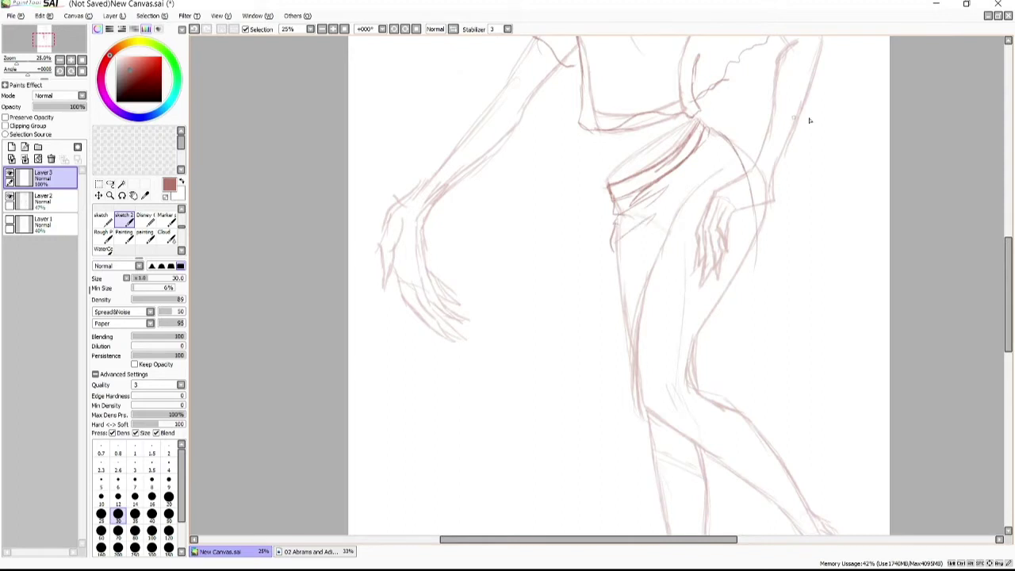
Draw the left and right outlines of a long flared skirt
{"action": "key", "text": "minus"}
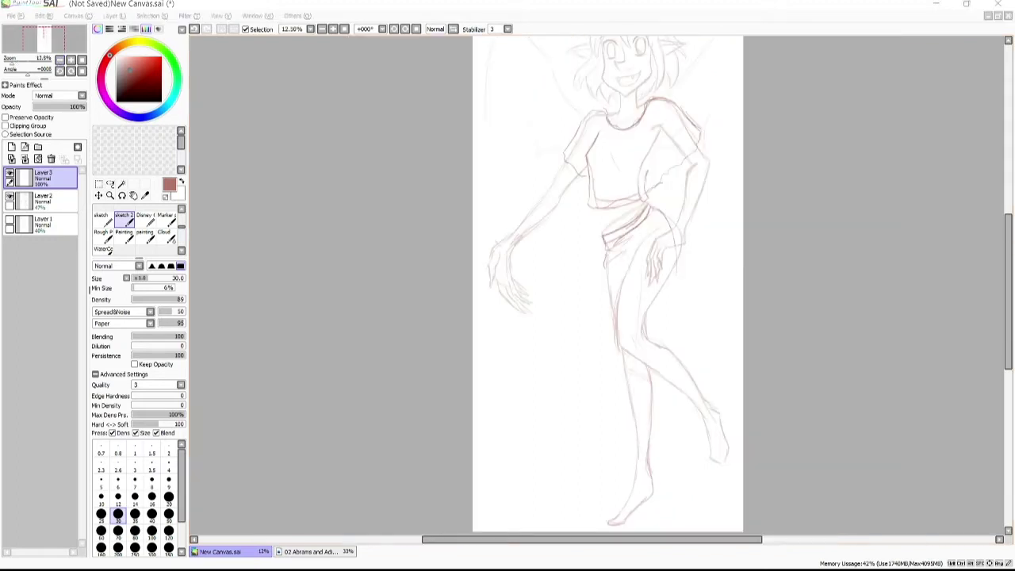
{"action": "left_click", "coordinate": [912, 25]}
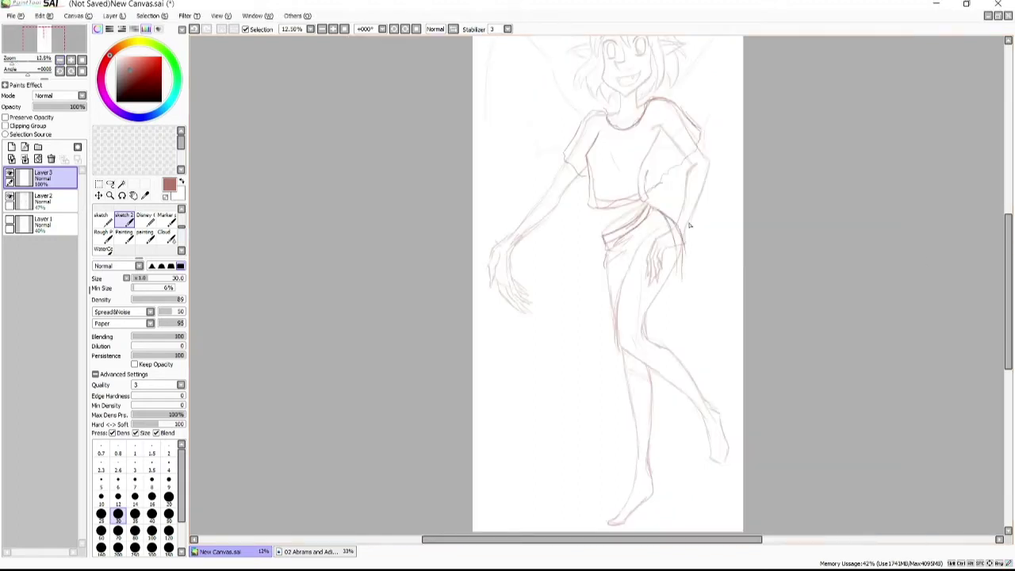
{"action": "key", "text": "plus"}
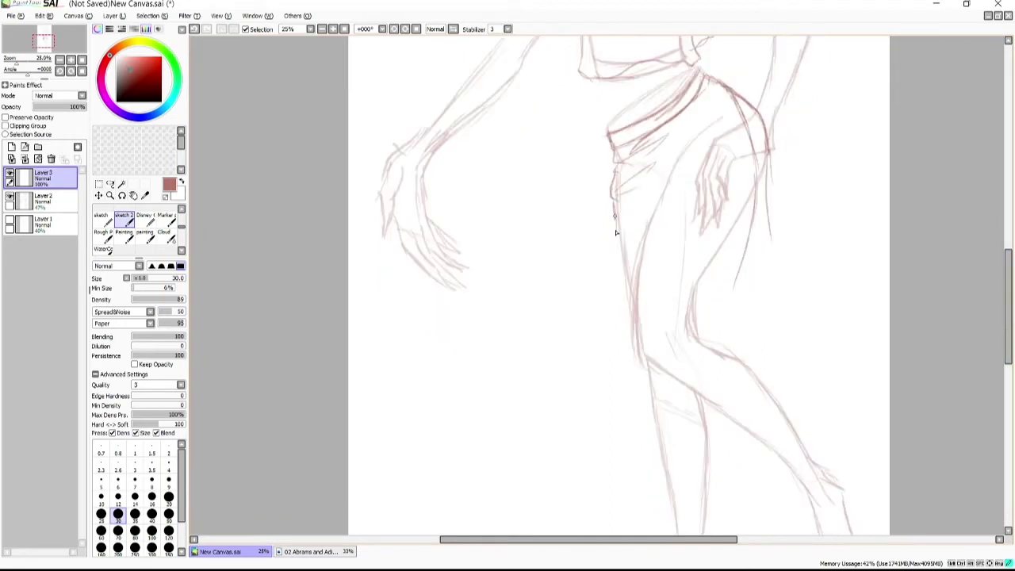
{"action": "mouse_move", "coordinate": [615, 232]}
{"action": "left_mouse_down"}
{"action": "mouse_move", "coordinate": [560, 426]}
{"action": "mouse_move", "coordinate": [706, 349]}
{"action": "left_mouse_up"}
{"action": "left_click_drag", "start_coordinate": [737, 290], "coordinate": [650, 371]}
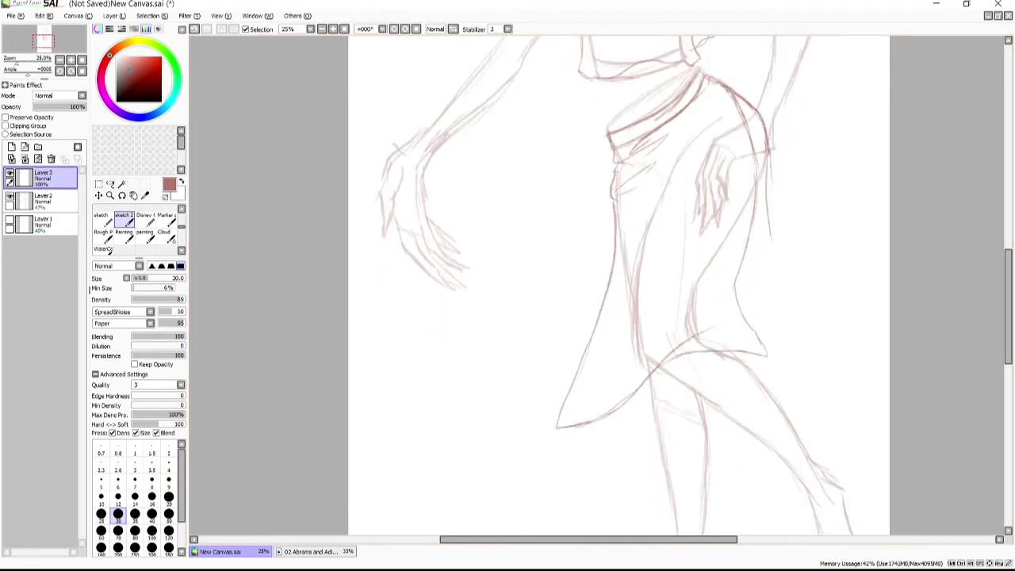
{"action": "scroll", "coordinate": [768, 238], "scroll_direction": "up", "scroll_amount": 2}
{"action": "mouse_move", "coordinate": [766, 204]}
{"action": "left_mouse_down"}
{"action": "mouse_move", "coordinate": [774, 341]}
{"action": "mouse_move", "coordinate": [792, 382]}
{"action": "left_mouse_up"}
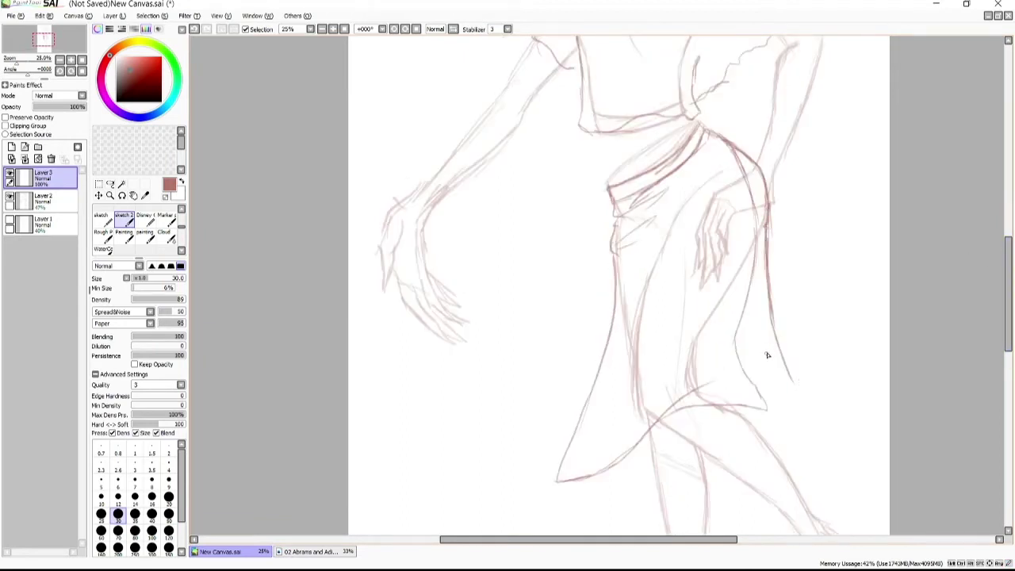
Add the skirt's edge strokes and several vertical fold lines
{"action": "scroll", "coordinate": [767, 355], "scroll_direction": "up", "scroll_amount": 8}
{"action": "scroll", "coordinate": [772, 345], "scroll_direction": "down", "scroll_amount": 9}
{"action": "left_click_drag", "start_coordinate": [701, 230], "coordinate": [698, 285]}
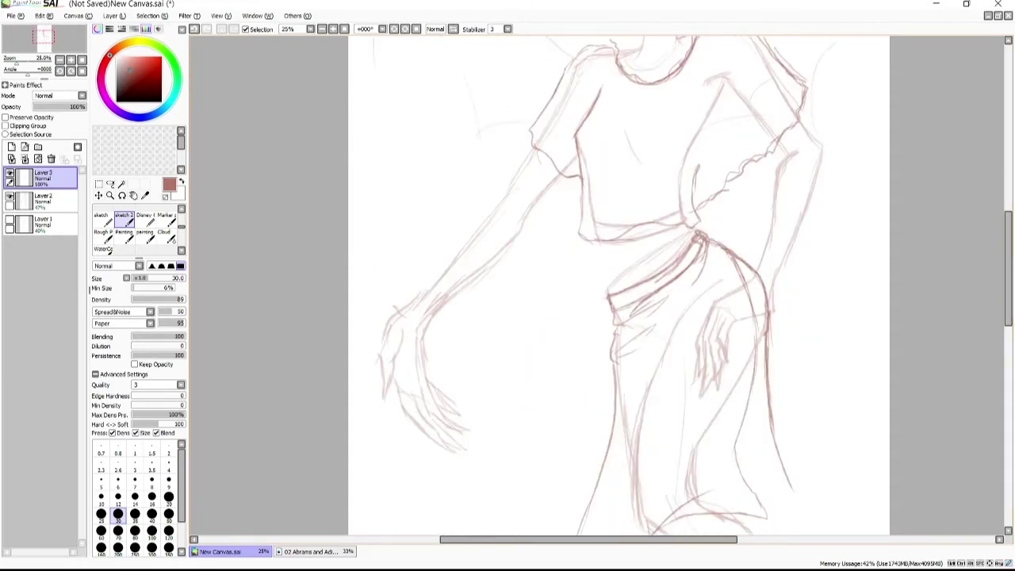
{"action": "scroll", "coordinate": [714, 253], "scroll_direction": "down", "scroll_amount": 1}
{"action": "mouse_move", "coordinate": [755, 141]}
{"action": "left_mouse_down"}
{"action": "mouse_move", "coordinate": [738, 335]}
{"action": "mouse_move", "coordinate": [773, 424]}
{"action": "left_mouse_up"}
{"action": "mouse_move", "coordinate": [773, 424]}
{"action": "left_mouse_down"}
{"action": "mouse_move", "coordinate": [670, 406]}
{"action": "mouse_move", "coordinate": [810, 367]}
{"action": "mouse_move", "coordinate": [791, 373]}
{"action": "left_mouse_up"}
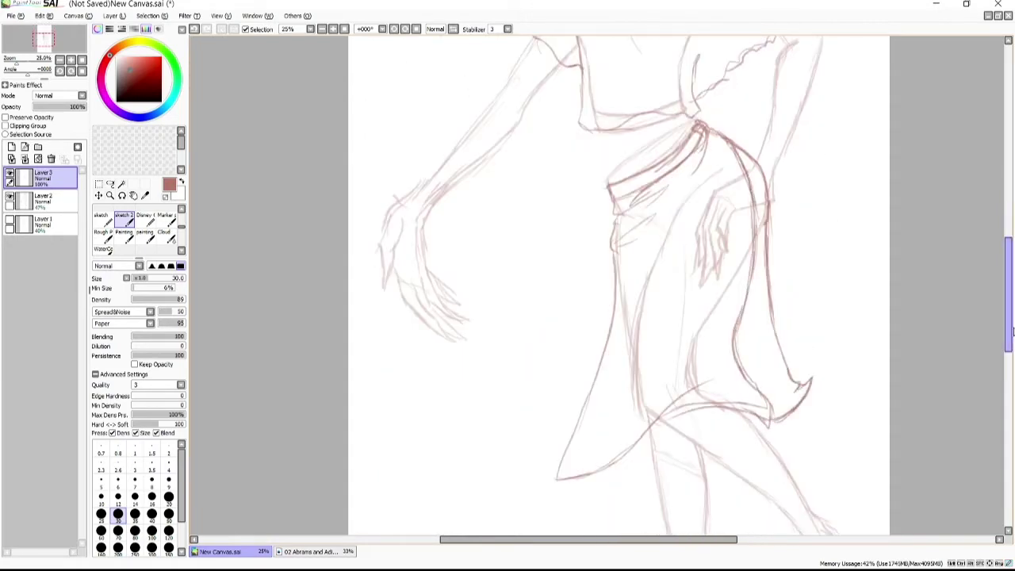
{"action": "scroll", "coordinate": [793, 373], "scroll_direction": "down", "scroll_amount": 1}
{"action": "left_click_drag", "start_coordinate": [717, 204], "coordinate": [715, 306]}
{"action": "left_click_drag", "start_coordinate": [702, 168], "coordinate": [674, 367]}
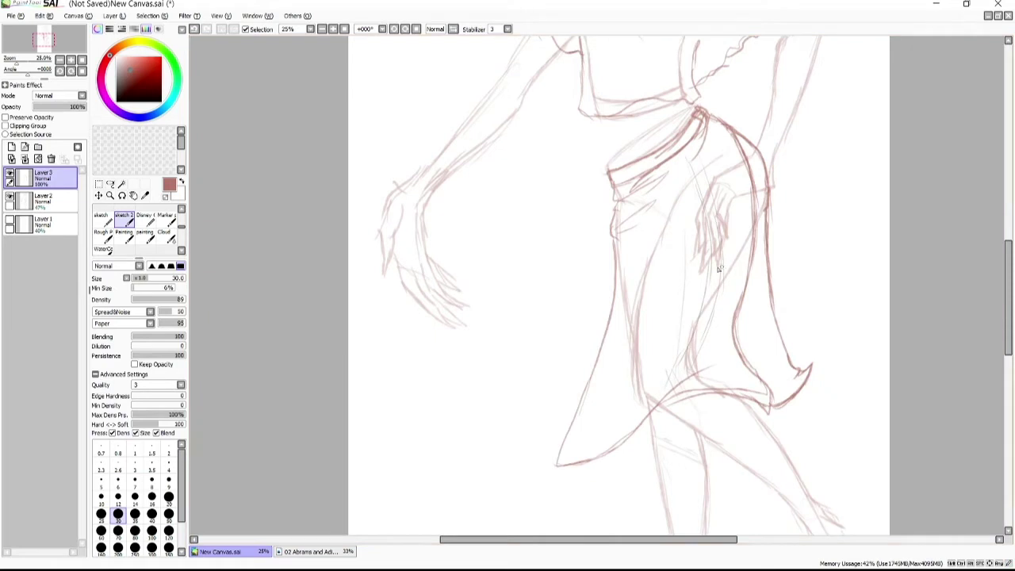
{"action": "left_click_drag", "start_coordinate": [670, 218], "coordinate": [652, 352]}
{"action": "left_click_drag", "start_coordinate": [649, 313], "coordinate": [627, 424]}
{"action": "left_click_drag", "start_coordinate": [639, 194], "coordinate": [590, 457]}
Hide the rough sketch and draw the shirt's side seam, wavy hem and two drawstrings
{"action": "left_click", "coordinate": [10, 198]}
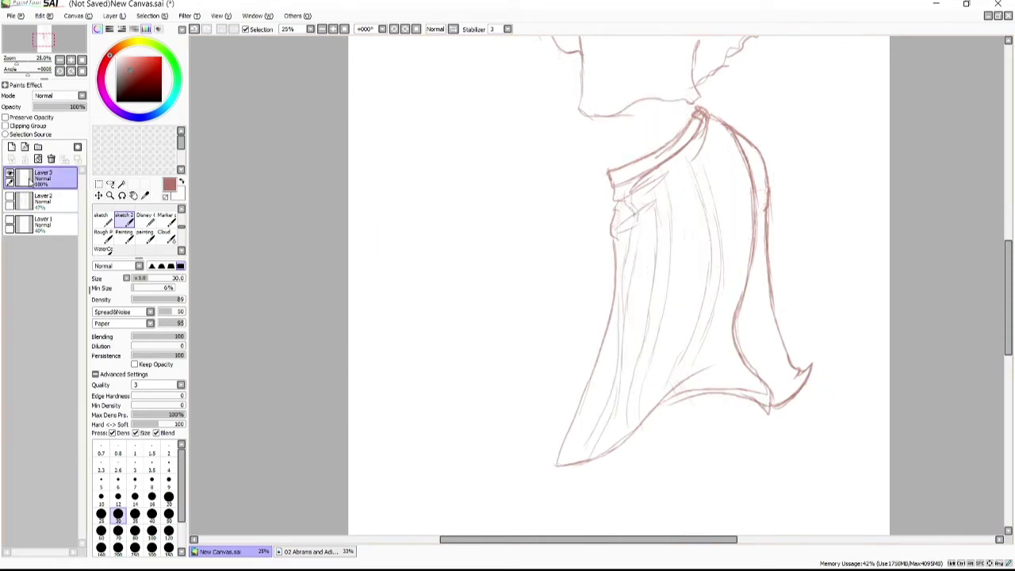
{"action": "scroll", "coordinate": [635, 285], "scroll_direction": "up", "scroll_amount": 5}
{"action": "mouse_move", "coordinate": [703, 157]}
{"action": "left_mouse_down"}
{"action": "mouse_move", "coordinate": [695, 296]}
{"action": "mouse_move", "coordinate": [577, 308]}
{"action": "left_mouse_up"}
{"action": "mouse_move", "coordinate": [583, 246]}
{"action": "left_mouse_down"}
{"action": "mouse_move", "coordinate": [583, 308]}
{"action": "mouse_move", "coordinate": [611, 339]}
{"action": "left_mouse_up"}
{"action": "left_click_drag", "start_coordinate": [654, 291], "coordinate": [646, 330]}
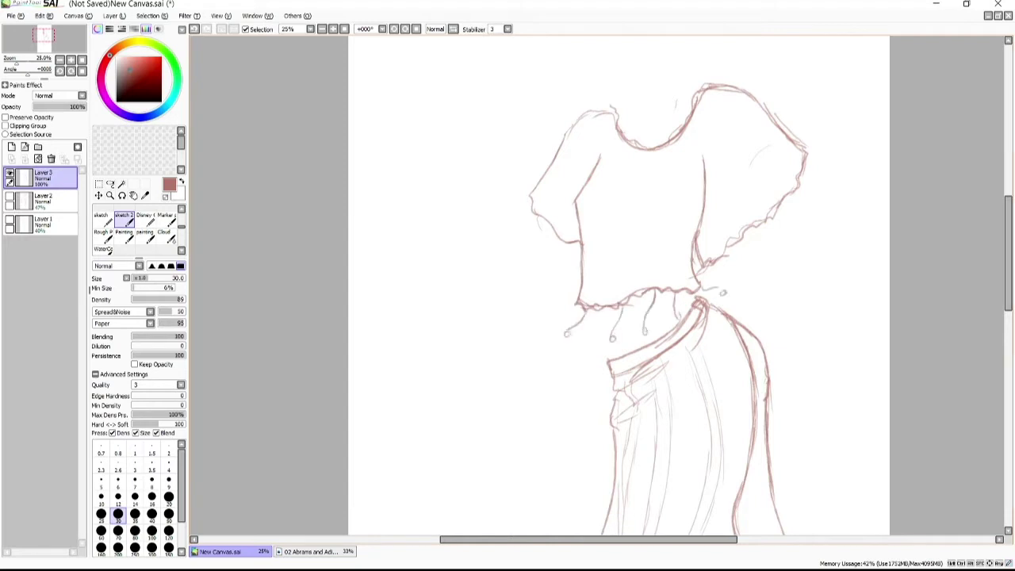
{"action": "scroll", "coordinate": [619, 286], "scroll_direction": "up", "scroll_amount": 2}
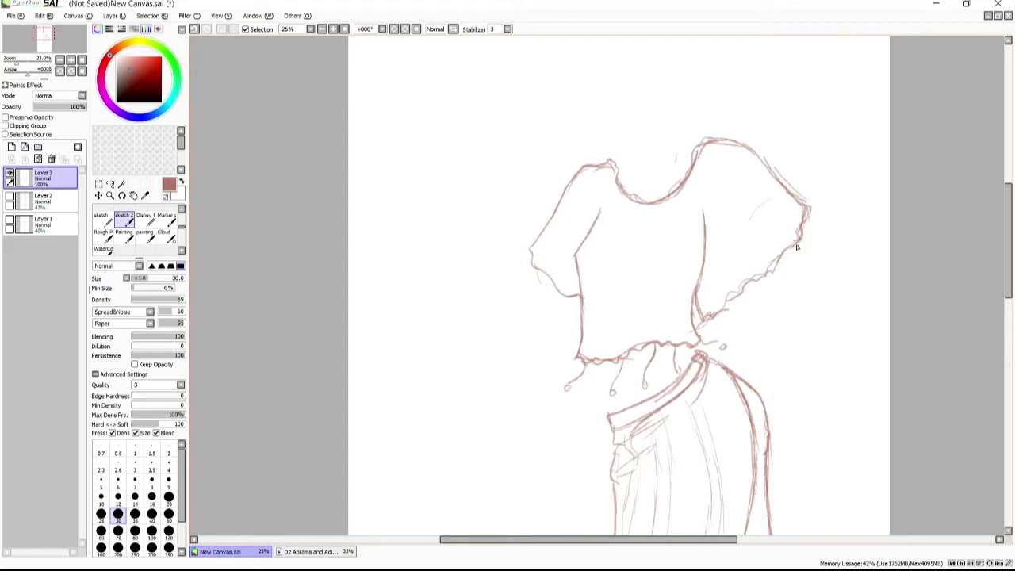
{"action": "scroll", "coordinate": [683, 324], "scroll_direction": "down", "scroll_amount": 1}
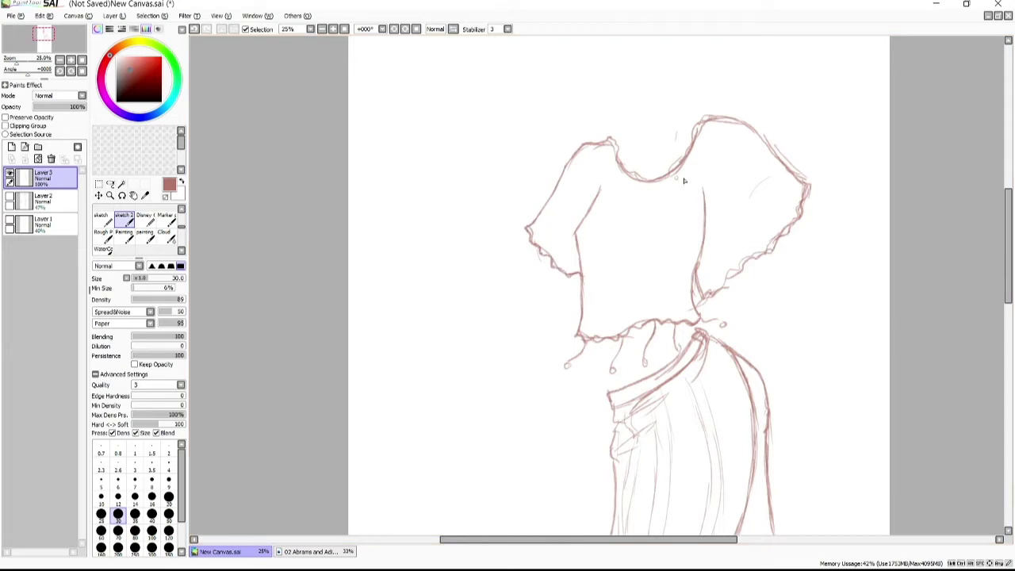
{"action": "scroll", "coordinate": [825, 287], "scroll_direction": "down", "scroll_amount": 5}
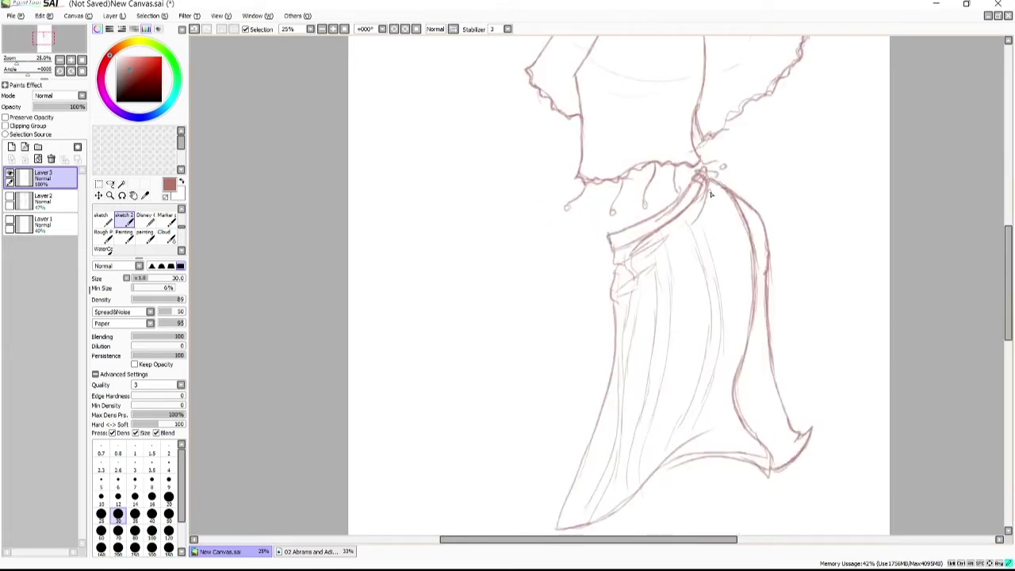
{"action": "left_click_drag", "start_coordinate": [704, 179], "coordinate": [785, 444]}
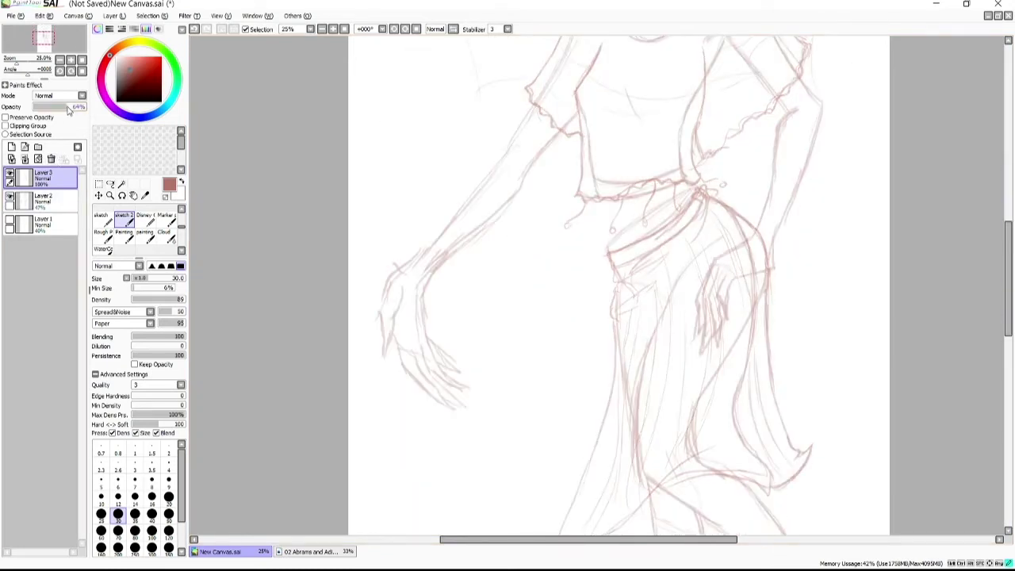
Reorder the copied sketch layer in the layer panel and switch to a large round brush tip
{"action": "left_click_drag", "start_coordinate": [44, 225], "coordinate": [44, 195]}
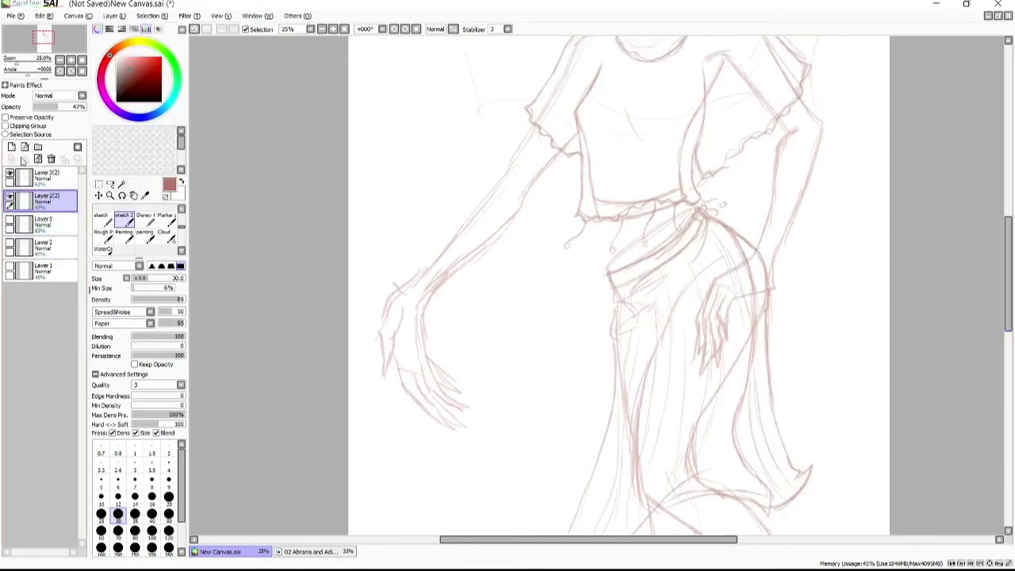
{"action": "key", "text": "e"}
{"action": "scroll", "coordinate": [767, 182], "scroll_direction": "up", "scroll_amount": 3}
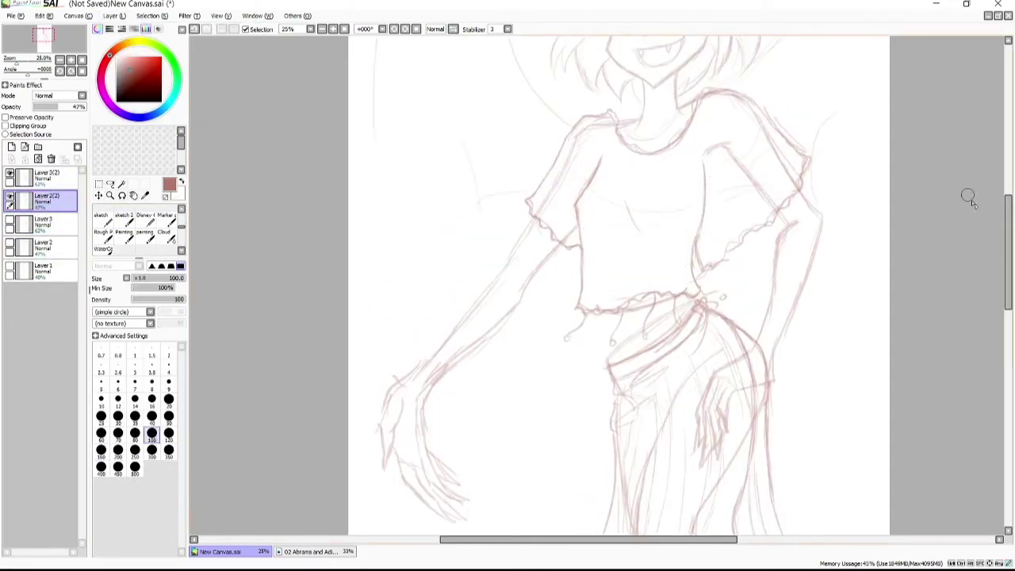
{"action": "scroll", "coordinate": [713, 262], "scroll_direction": "down", "scroll_amount": 2}
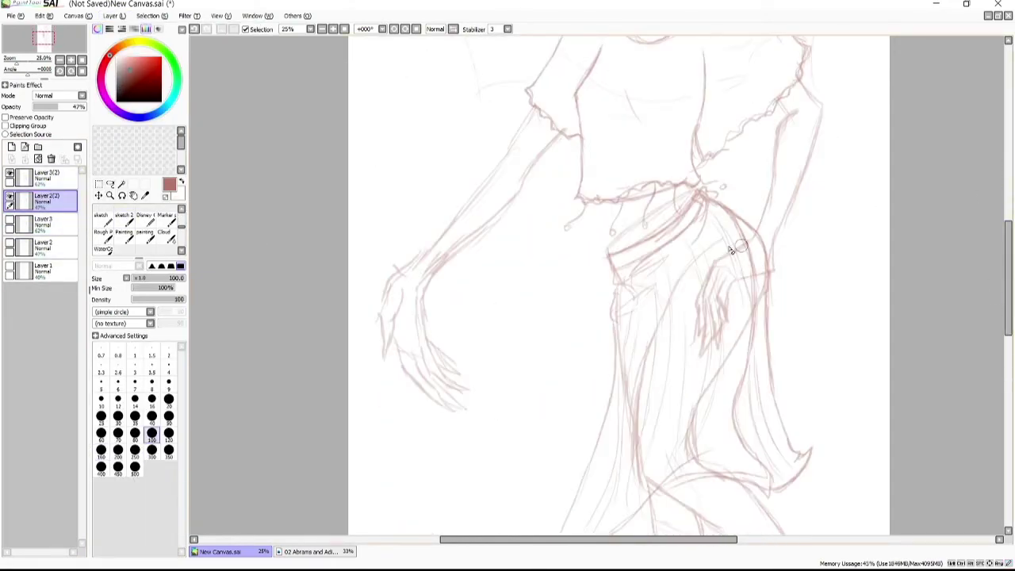
{"action": "scroll", "coordinate": [732, 249], "scroll_direction": "down", "scroll_amount": 3}
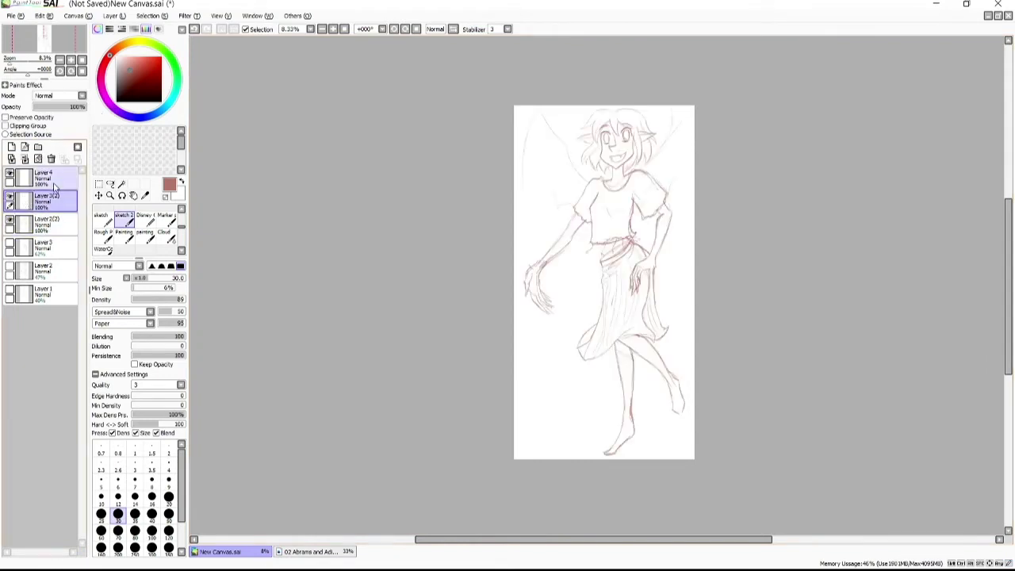
Set the brush size to 16 and draw a darker guide line beside the face
{"action": "scroll", "coordinate": [517, 256], "scroll_direction": "up", "scroll_amount": 1}
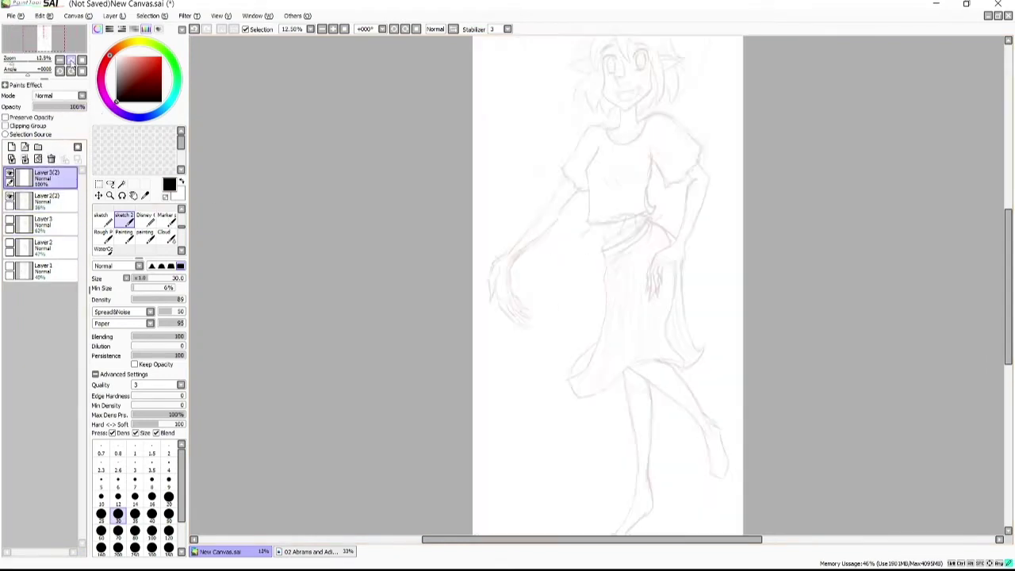
{"action": "scroll", "coordinate": [517, 255], "scroll_direction": "up", "scroll_amount": 1}
{"action": "scroll", "coordinate": [517, 255], "scroll_direction": "up", "scroll_amount": 1}
{"action": "left_click_drag", "start_coordinate": [479, 208], "coordinate": [481, 260]}
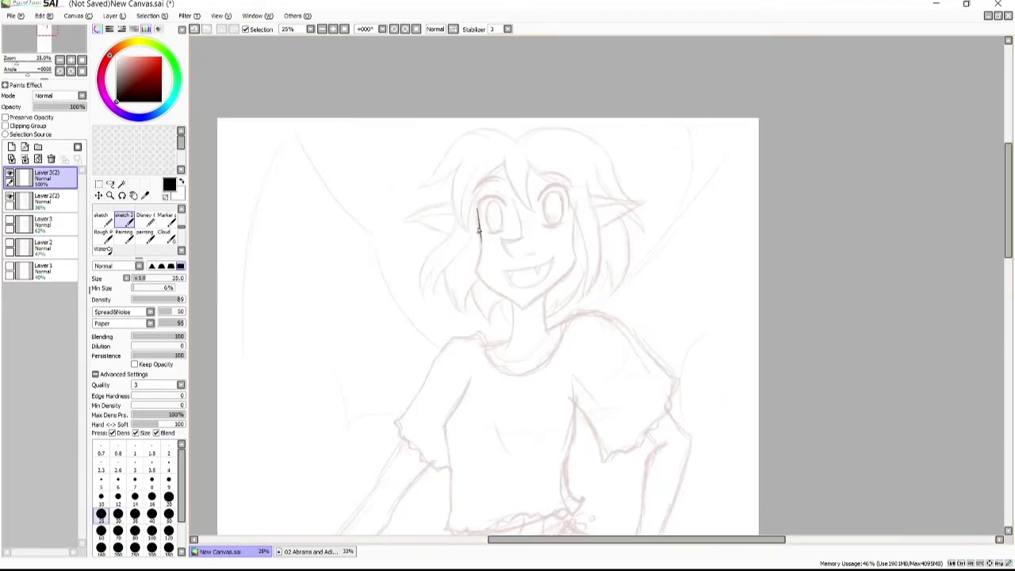
{"action": "key", "text": "ctrl+z"}
{"action": "left_click", "coordinate": [151, 497]}
{"action": "scroll", "coordinate": [443, 222], "scroll_direction": "up", "scroll_amount": 1}
{"action": "left_click_drag", "start_coordinate": [436, 176], "coordinate": [442, 222]}
{"action": "key", "text": "ctrl+z"}
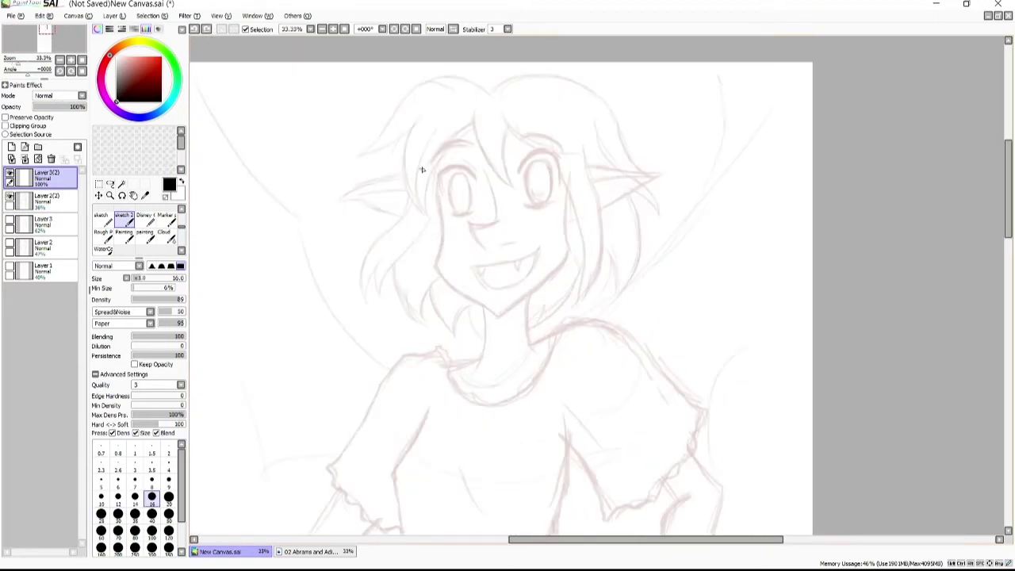
{"action": "left_click_drag", "start_coordinate": [433, 173], "coordinate": [436, 268]}
Mirror the Layer 2(2) sketch layer horizontally to check proportions
{"action": "left_click", "coordinate": [115, 16]}
{"action": "left_click", "coordinate": [149, 175]}
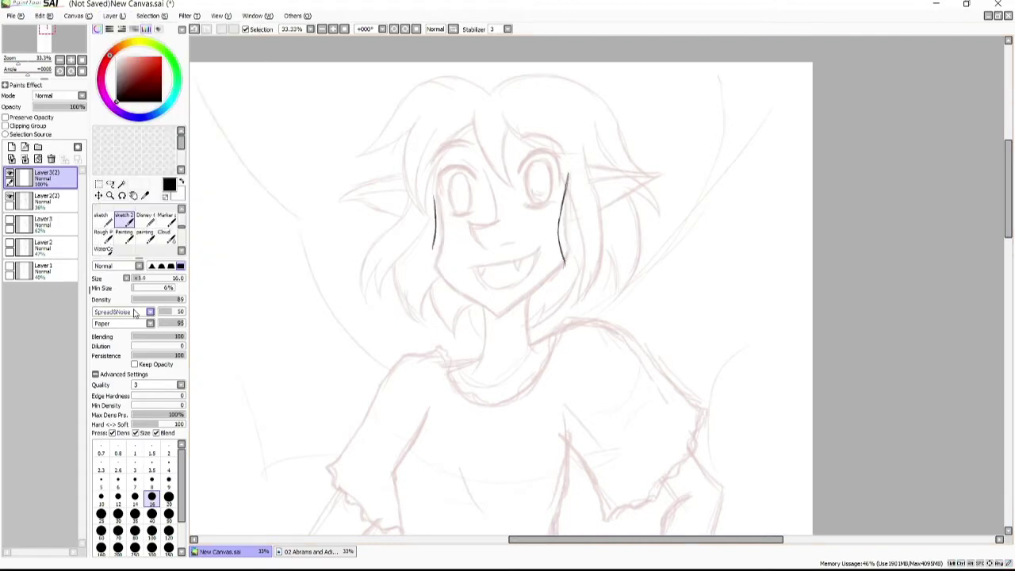
{"action": "left_click", "coordinate": [46, 198]}
{"action": "left_click", "coordinate": [115, 16]}
{"action": "left_click", "coordinate": [129, 204]}
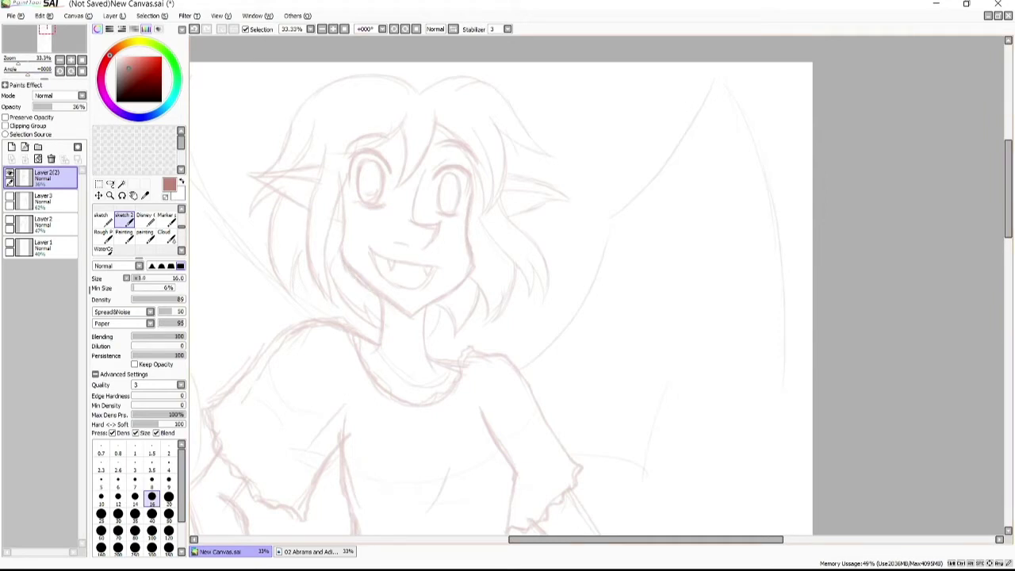
Lasso the left eye and nudge it slightly left, then flip the drawing back horizontally
{"action": "key", "text": "l"}
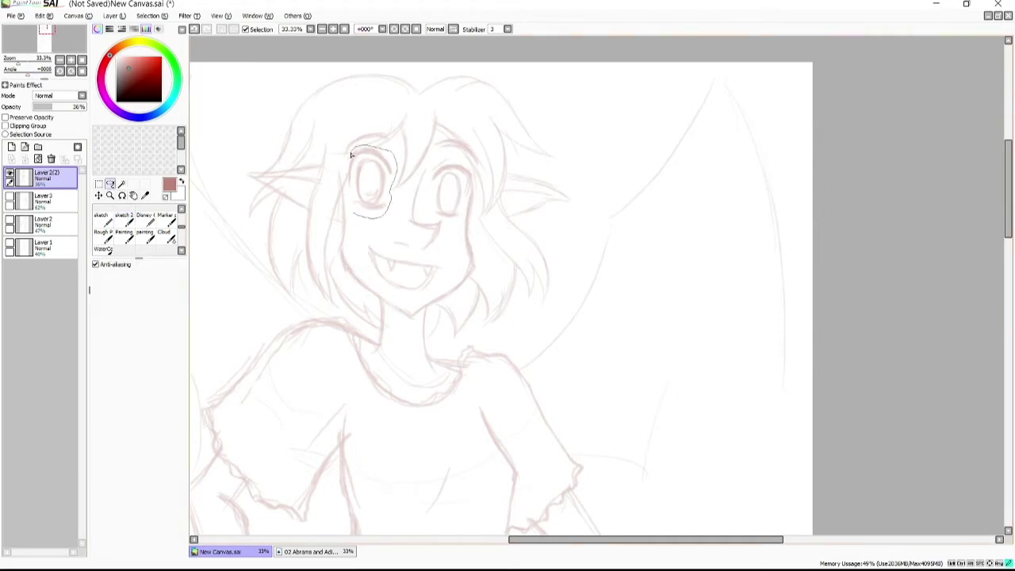
{"action": "mouse_move", "coordinate": [352, 155]}
{"action": "left_mouse_down"}
{"action": "mouse_move", "coordinate": [355, 213]}
{"action": "mouse_move", "coordinate": [380, 221]}
{"action": "left_mouse_up"}
{"action": "key", "text": "ctrl+t"}
{"action": "key", "text": "Return"}
{"action": "key", "text": "b"}
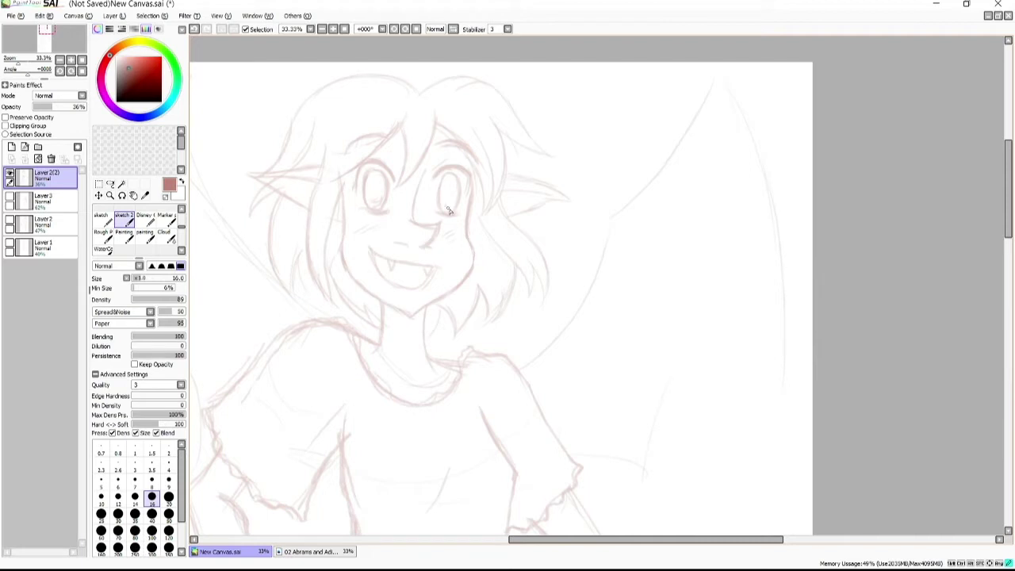
{"action": "left_click", "coordinate": [114, 16]}
{"action": "left_click", "coordinate": [134, 341]}
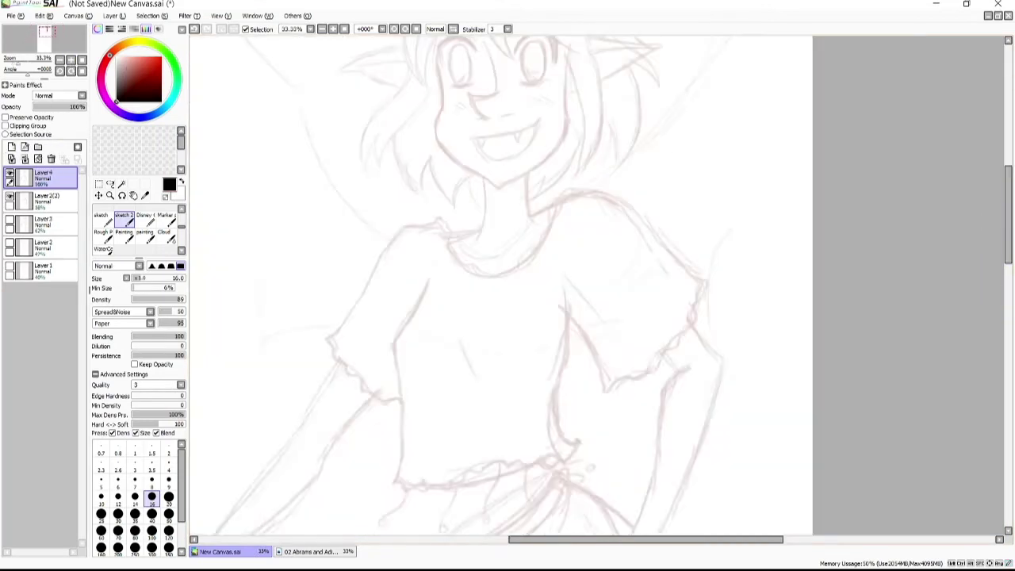
Ink the fringe strands, the strand over the right eye, the top hair outline and a left spike
{"action": "key", "text": "ctrl+z"}
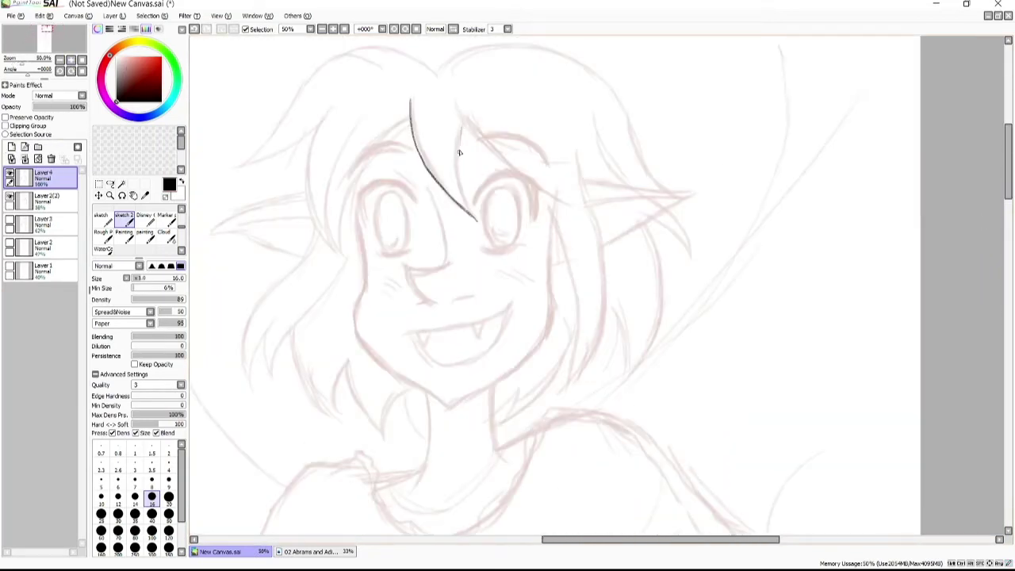
{"action": "left_click_drag", "start_coordinate": [461, 119], "coordinate": [477, 220]}
{"action": "left_click_drag", "start_coordinate": [409, 125], "coordinate": [344, 232]}
{"action": "left_click_drag", "start_coordinate": [362, 116], "coordinate": [334, 156]}
{"action": "key", "text": "ctrl+z"}
{"action": "left_click_drag", "start_coordinate": [333, 103], "coordinate": [341, 251]}
{"action": "left_click_drag", "start_coordinate": [464, 120], "coordinate": [579, 205]}
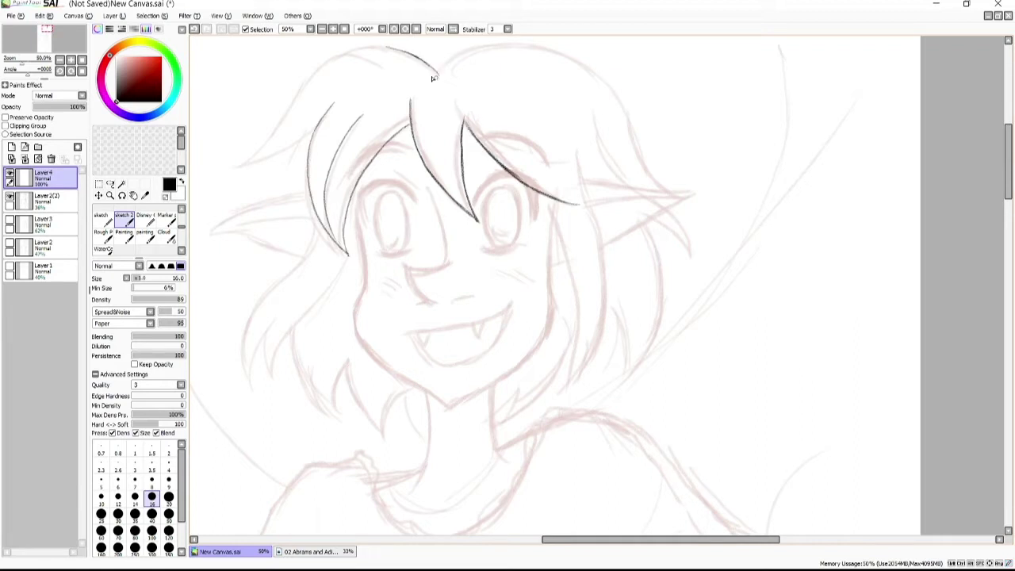
{"action": "mouse_move", "coordinate": [440, 77]}
{"action": "left_mouse_down"}
{"action": "mouse_move", "coordinate": [381, 51]}
{"action": "mouse_move", "coordinate": [233, 166]}
{"action": "left_mouse_up"}
{"action": "left_click_drag", "start_coordinate": [313, 131], "coordinate": [234, 166]}
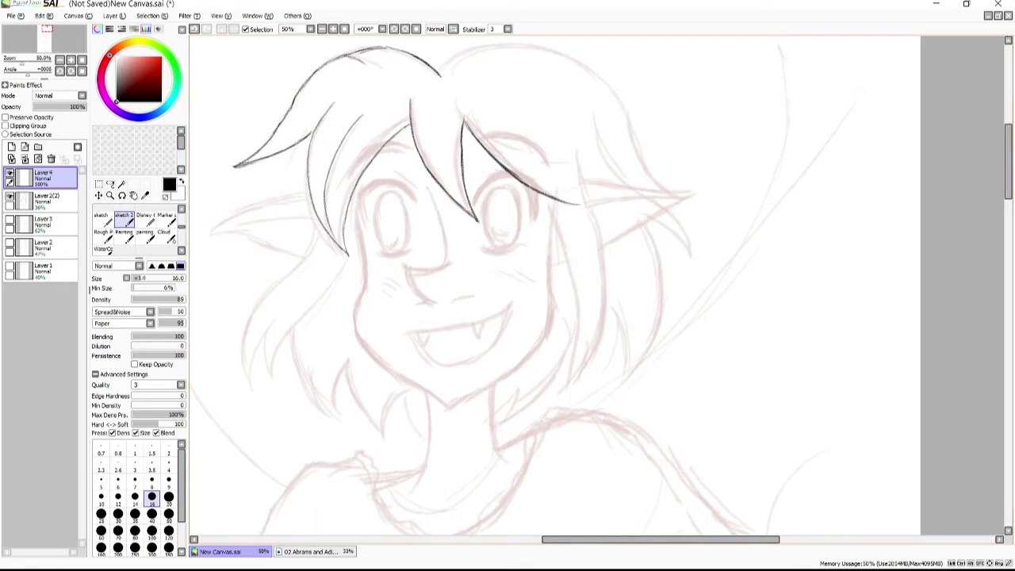
Ink the long side hair strands on both sides and their lower-left tips
{"action": "left_click_drag", "start_coordinate": [559, 235], "coordinate": [563, 394]}
{"action": "mouse_move", "coordinate": [590, 206]}
{"action": "left_mouse_down"}
{"action": "mouse_move", "coordinate": [607, 301]}
{"action": "mouse_move", "coordinate": [563, 395]}
{"action": "left_mouse_up"}
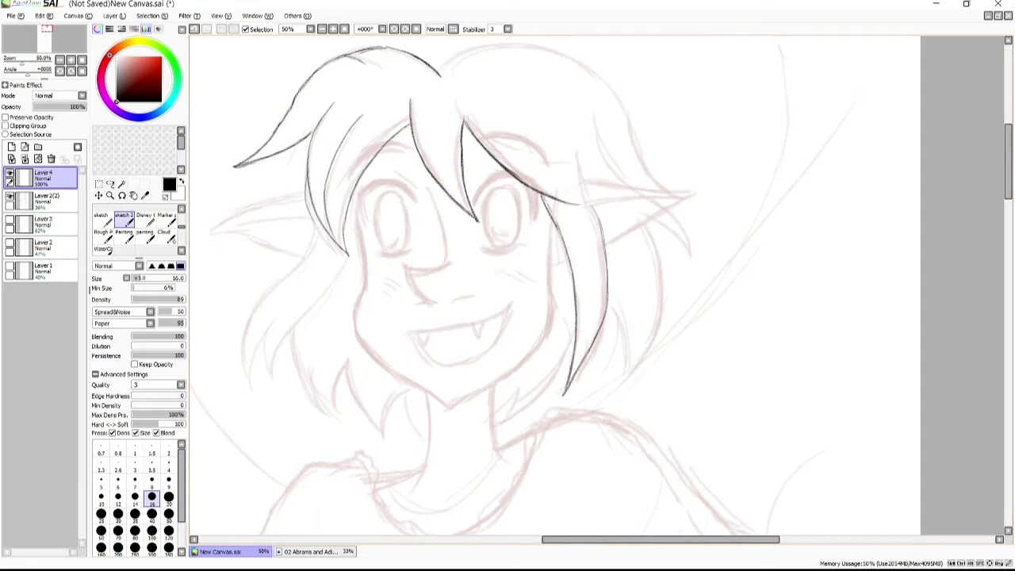
{"action": "mouse_move", "coordinate": [306, 131]}
{"action": "left_mouse_down"}
{"action": "mouse_move", "coordinate": [333, 252]}
{"action": "mouse_move", "coordinate": [252, 386]}
{"action": "left_mouse_up"}
{"action": "left_click_drag", "start_coordinate": [252, 386], "coordinate": [273, 327]}
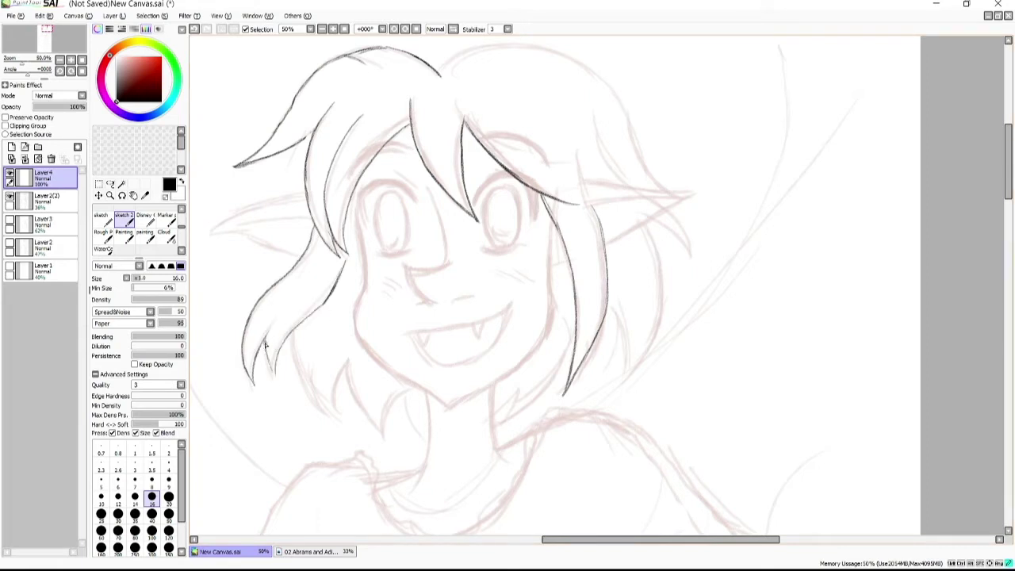
{"action": "mouse_move", "coordinate": [269, 337]}
{"action": "left_mouse_down"}
{"action": "mouse_move", "coordinate": [277, 384]}
{"action": "mouse_move", "coordinate": [339, 417]}
{"action": "left_mouse_up"}
{"action": "left_click_drag", "start_coordinate": [345, 361], "coordinate": [343, 419]}
{"action": "left_click_drag", "start_coordinate": [395, 399], "coordinate": [386, 446]}
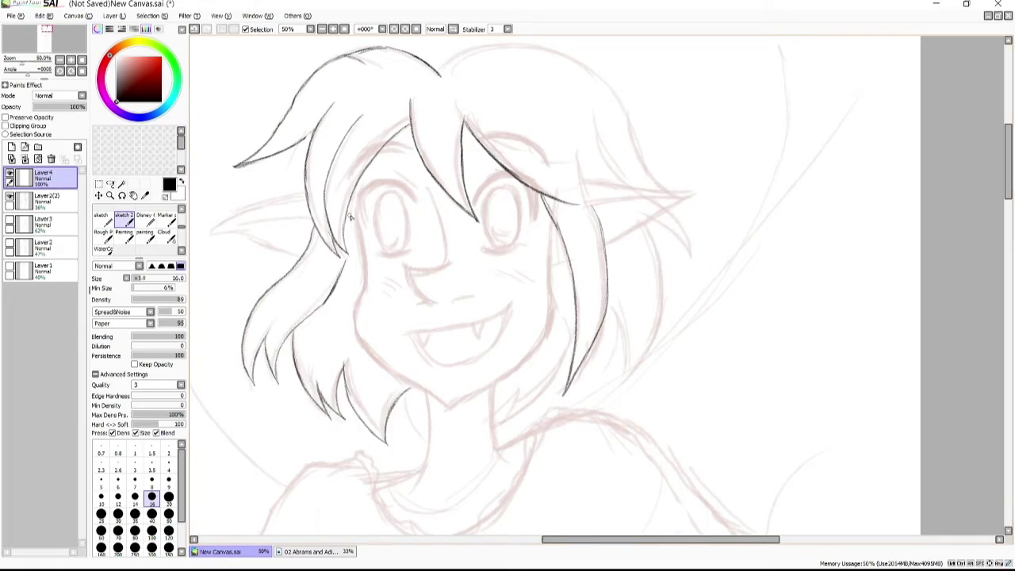
Ink the left cheek, the jawline down to the chin, and the right jaw and cheek
{"action": "key", "text": "ctrl+z"}
{"action": "left_click_drag", "start_coordinate": [351, 192], "coordinate": [367, 276]}
{"action": "mouse_move", "coordinate": [356, 317]}
{"action": "left_mouse_down"}
{"action": "mouse_move", "coordinate": [379, 363]}
{"action": "mouse_move", "coordinate": [451, 410]}
{"action": "left_mouse_up"}
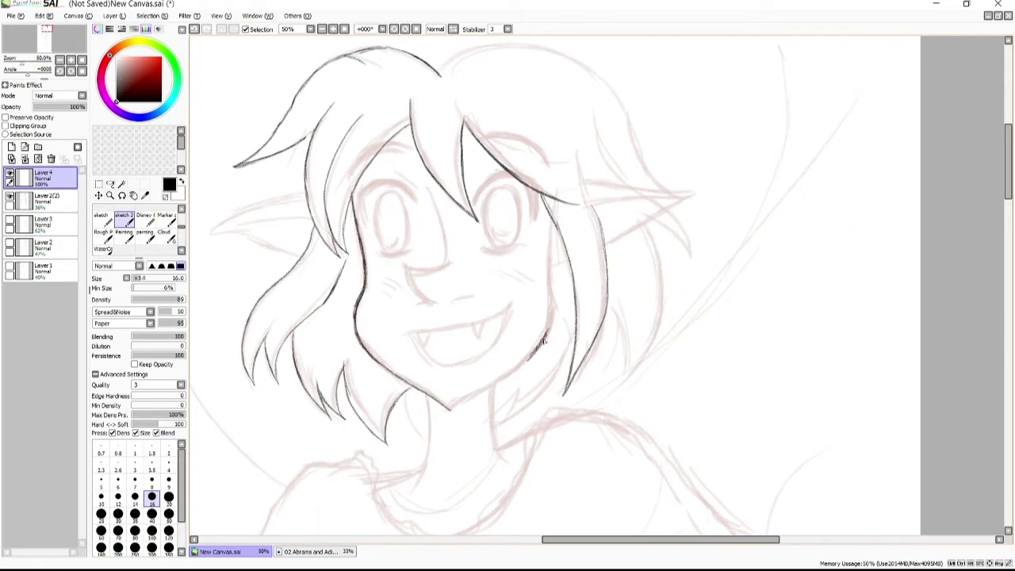
{"action": "mouse_move", "coordinate": [544, 341]}
{"action": "left_mouse_down"}
{"action": "mouse_move", "coordinate": [463, 410]}
{"action": "mouse_move", "coordinate": [525, 363]}
{"action": "left_mouse_up"}
{"action": "key", "text": "ctrl+z"}
{"action": "left_click_drag", "start_coordinate": [464, 401], "coordinate": [547, 333]}
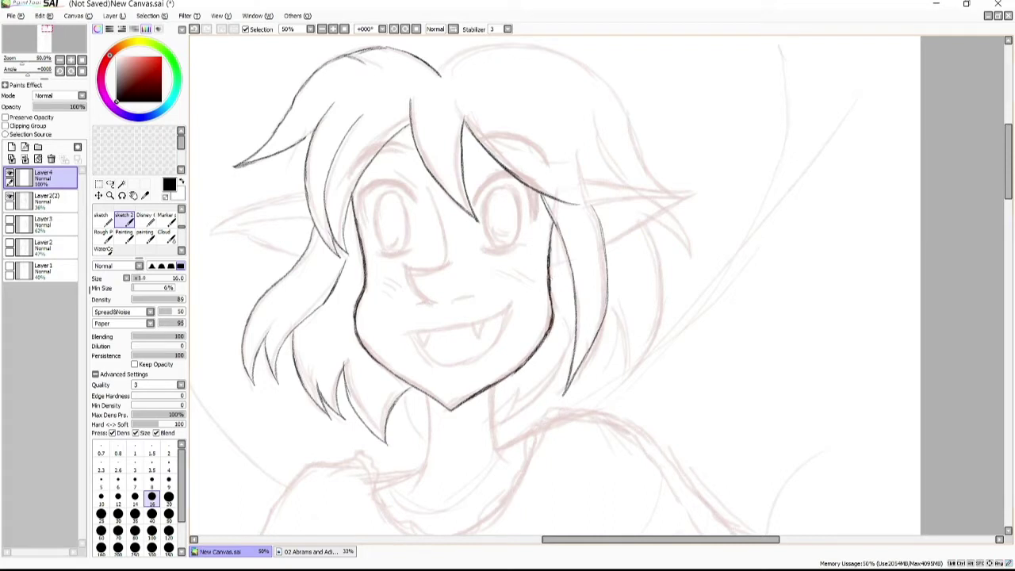
{"action": "left_click_drag", "start_coordinate": [553, 223], "coordinate": [549, 327]}
Ink the neck lines below the chin, the collar lines and right-side hair strands
{"action": "left_click_drag", "start_coordinate": [427, 403], "coordinate": [422, 468]}
{"action": "left_click_drag", "start_coordinate": [491, 385], "coordinate": [501, 463]}
{"action": "left_click_drag", "start_coordinate": [427, 398], "coordinate": [412, 486]}
{"action": "left_click_drag", "start_coordinate": [529, 405], "coordinate": [498, 433]}
{"action": "left_click_drag", "start_coordinate": [517, 388], "coordinate": [491, 435]}
{"action": "left_click_drag", "start_coordinate": [402, 392], "coordinate": [421, 438]}
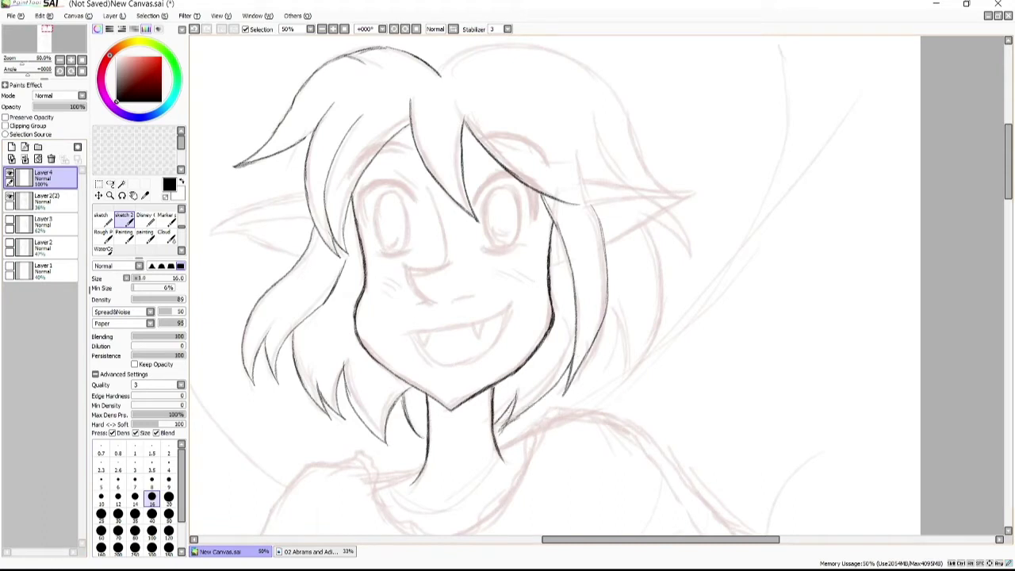
{"action": "left_click_drag", "start_coordinate": [618, 282], "coordinate": [617, 334]}
{"action": "left_click_drag", "start_coordinate": [606, 317], "coordinate": [563, 390]}
{"action": "left_click_drag", "start_coordinate": [620, 291], "coordinate": [596, 383]}
{"action": "left_click_drag", "start_coordinate": [622, 322], "coordinate": [630, 380]}
{"action": "left_click_drag", "start_coordinate": [665, 222], "coordinate": [644, 325]}
Add more right-side hair strands and outline the pointed right ear
{"action": "key", "text": "ctrl+z"}
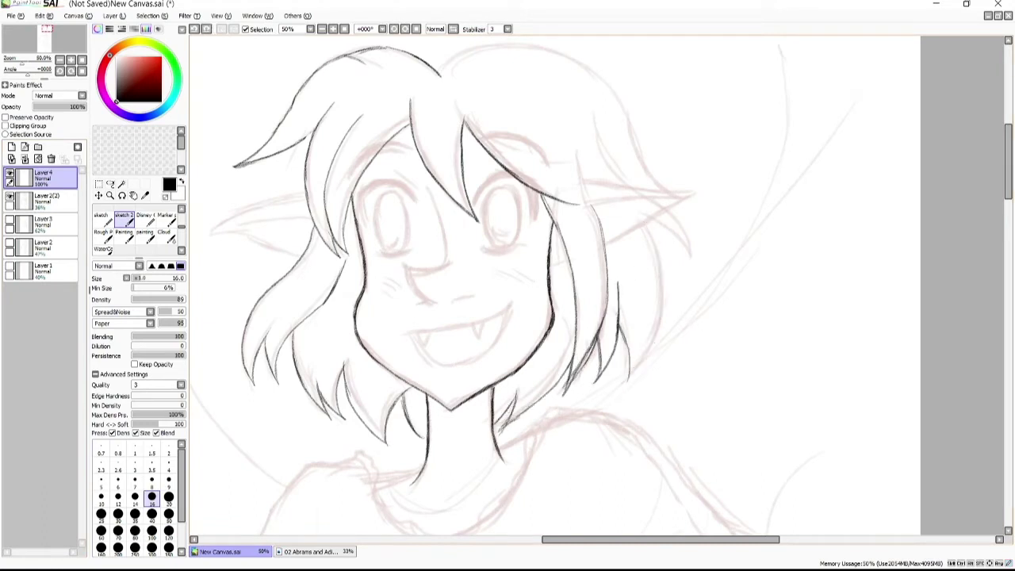
{"action": "left_click_drag", "start_coordinate": [547, 268], "coordinate": [568, 259]}
{"action": "mouse_move", "coordinate": [578, 141]}
{"action": "left_mouse_down"}
{"action": "mouse_move", "coordinate": [590, 200]}
{"action": "mouse_move", "coordinate": [663, 184]}
{"action": "left_mouse_up"}
{"action": "key", "text": "ctrl+z"}
{"action": "scroll", "coordinate": [595, 198], "scroll_direction": "up", "scroll_amount": 2}
{"action": "mouse_move", "coordinate": [569, 200]}
{"action": "left_mouse_down"}
{"action": "mouse_move", "coordinate": [801, 220]}
{"action": "mouse_move", "coordinate": [712, 267]}
{"action": "left_mouse_up"}
{"action": "key", "text": "ctrl+z"}
{"action": "left_click_drag", "start_coordinate": [796, 227], "coordinate": [615, 328]}
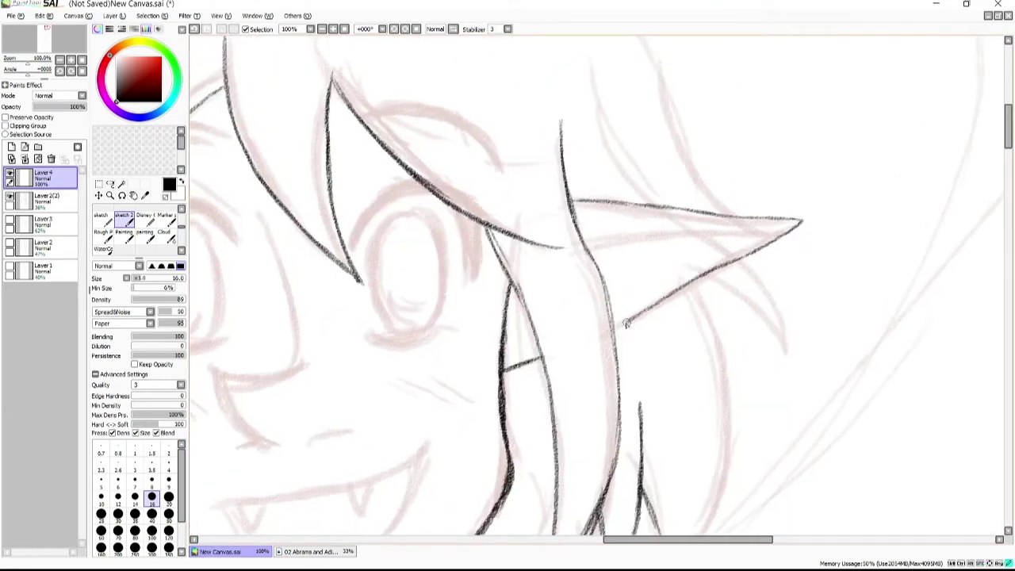
{"action": "mouse_move", "coordinate": [587, 240]}
{"action": "left_mouse_down"}
{"action": "mouse_move", "coordinate": [798, 224]}
{"action": "mouse_move", "coordinate": [614, 338]}
{"action": "left_mouse_up"}
Add strokes along the right side and ink the hair strand above the right ear
{"action": "left_click_drag", "start_coordinate": [615, 406], "coordinate": [620, 462]}
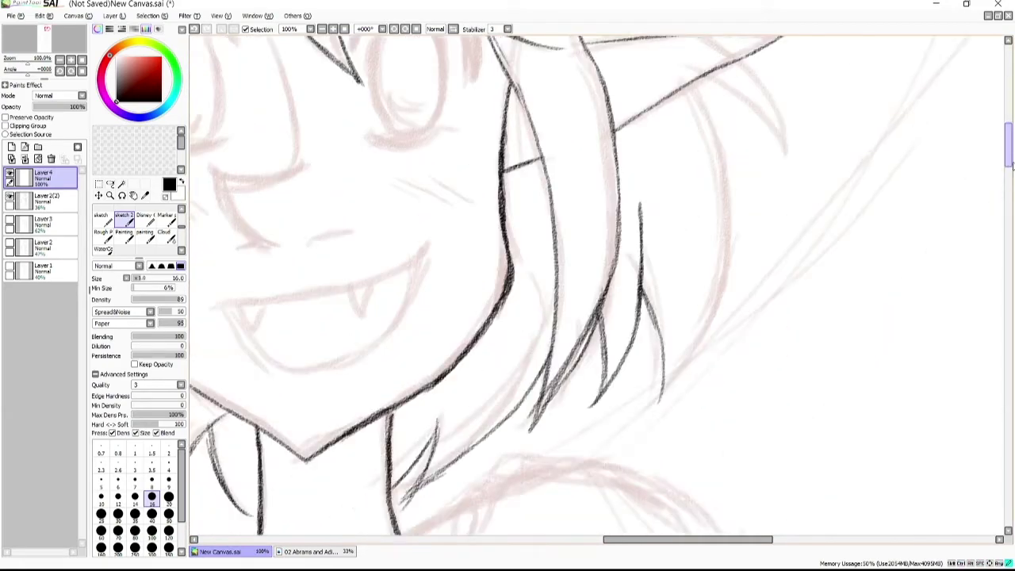
{"action": "scroll", "coordinate": [623, 424], "scroll_direction": "down", "scroll_amount": 5}
{"action": "left_click_drag", "start_coordinate": [698, 349], "coordinate": [697, 115]}
{"action": "left_click_drag", "start_coordinate": [644, 317], "coordinate": [659, 427]}
{"action": "scroll", "coordinate": [658, 396], "scroll_direction": "up", "scroll_amount": 6}
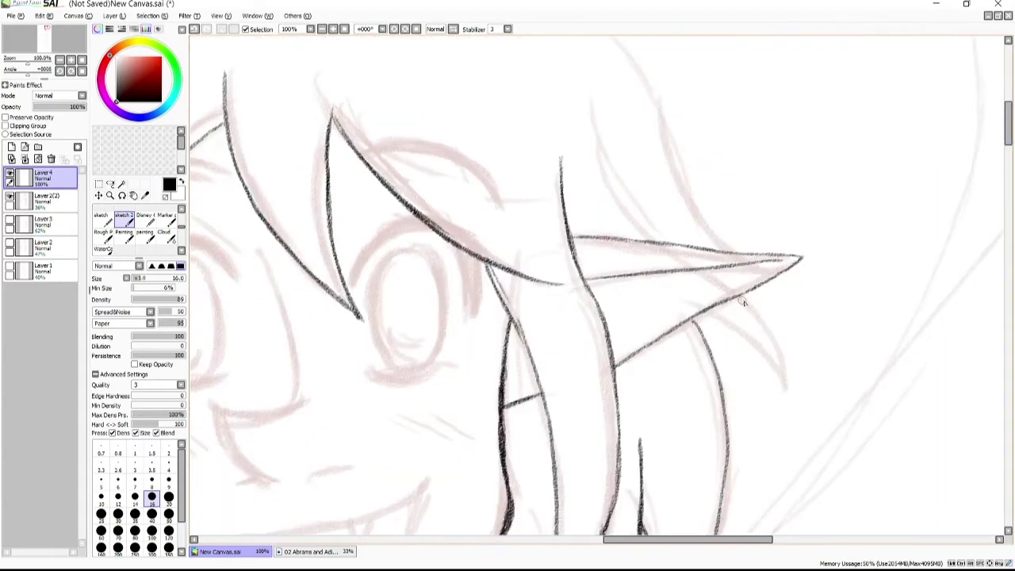
{"action": "mouse_move", "coordinate": [739, 298]}
{"action": "left_mouse_down"}
{"action": "mouse_move", "coordinate": [784, 368]}
{"action": "mouse_move", "coordinate": [785, 395]}
{"action": "left_mouse_up"}
{"action": "key", "text": "ctrl+minus"}
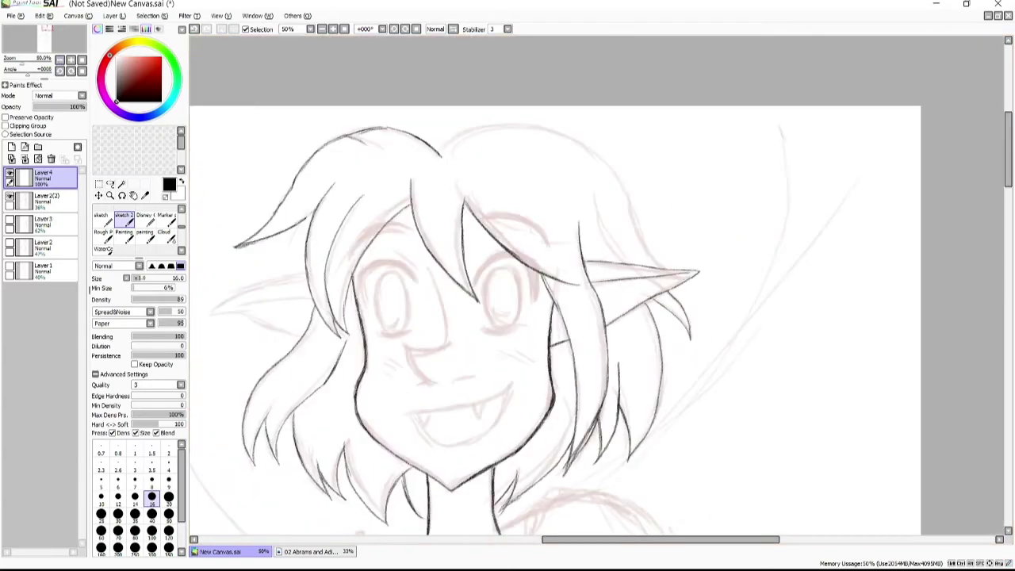
{"action": "mouse_move", "coordinate": [341, 341]}
{"action": "left_mouse_down"}
{"action": "mouse_move", "coordinate": [324, 385]}
{"action": "mouse_move", "coordinate": [293, 410]}
{"action": "left_mouse_up"}
{"action": "left_click_drag", "start_coordinate": [329, 360], "coordinate": [274, 429]}
{"action": "key", "text": "ctrl+z"}
{"action": "key", "text": "ctrl+z"}
{"action": "key", "text": "ctrl+z"}
{"action": "left_click_drag", "start_coordinate": [596, 203], "coordinate": [627, 260]}
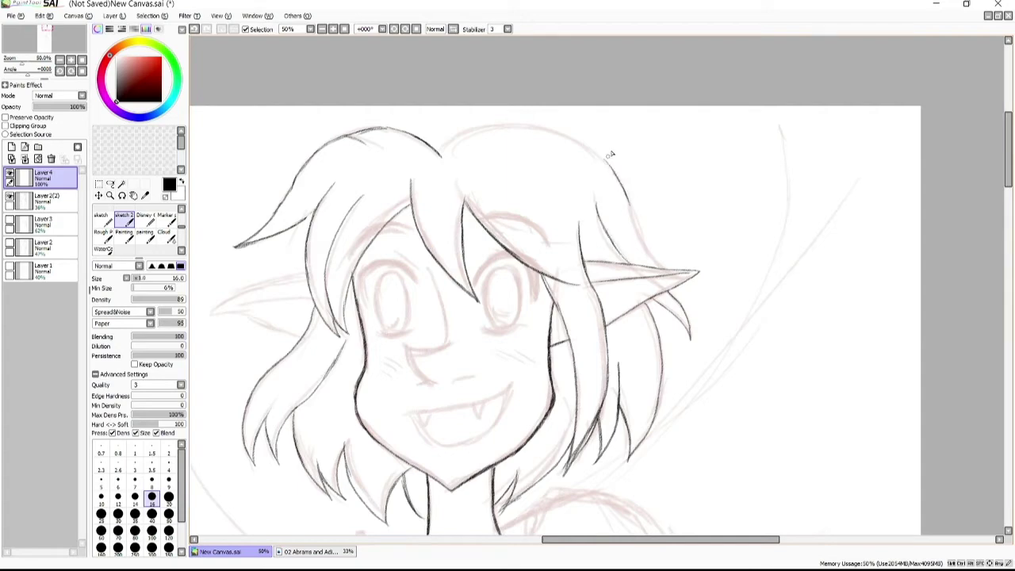
{"action": "key", "text": "ctrl+s"}
{"action": "left_click", "coordinate": [70, 53]}
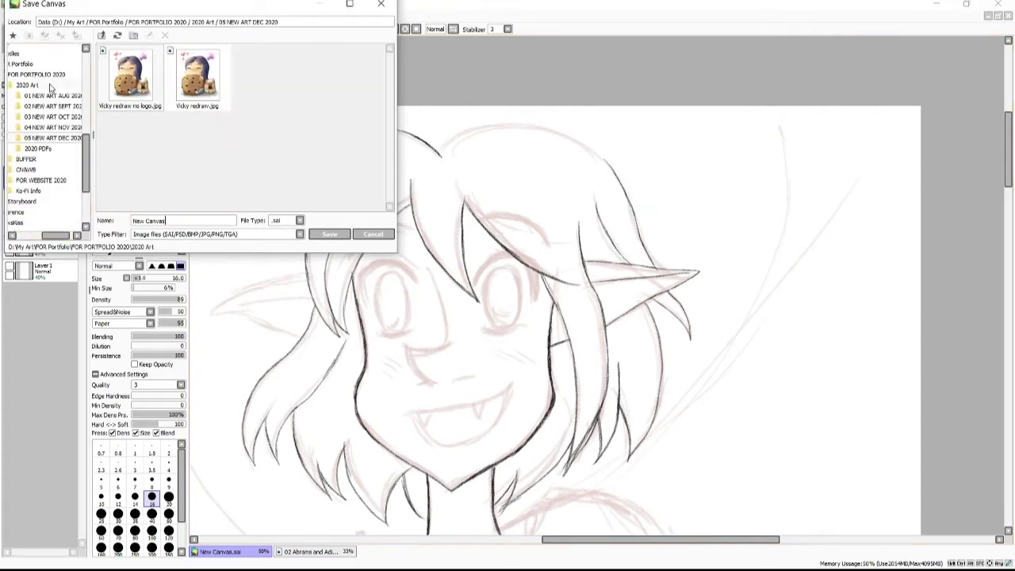
{"action": "type", "text": "Jemma"}
{"action": "type", "text": "gangal"}
{"action": "key", "text": "Return"}
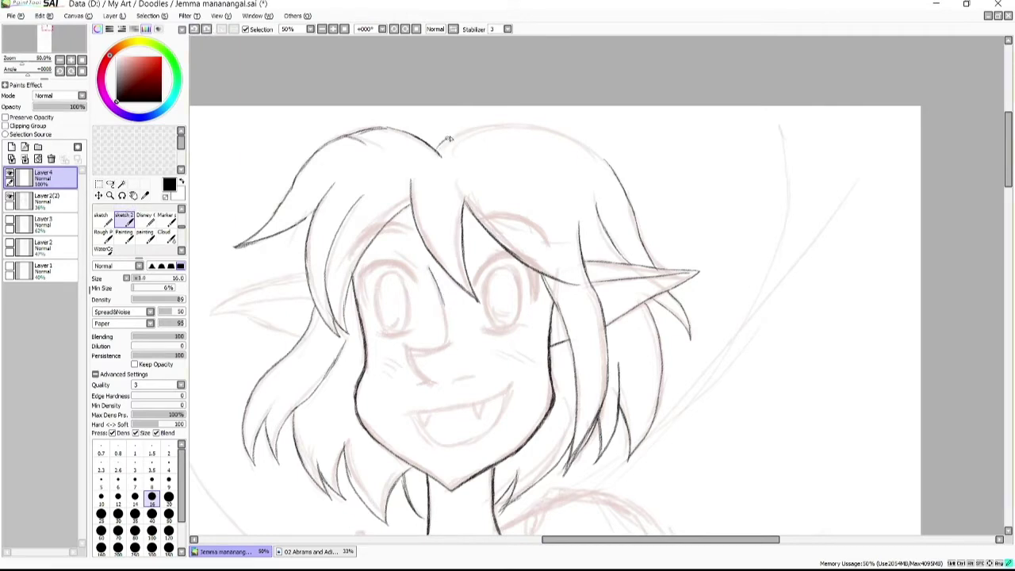
Ink the top-right hair outline, the nose, and the lids and under-eye lines of both eyes
{"action": "mouse_move", "coordinate": [440, 150]}
{"action": "left_mouse_down"}
{"action": "mouse_move", "coordinate": [606, 162]}
{"action": "mouse_move", "coordinate": [475, 133]}
{"action": "left_mouse_up"}
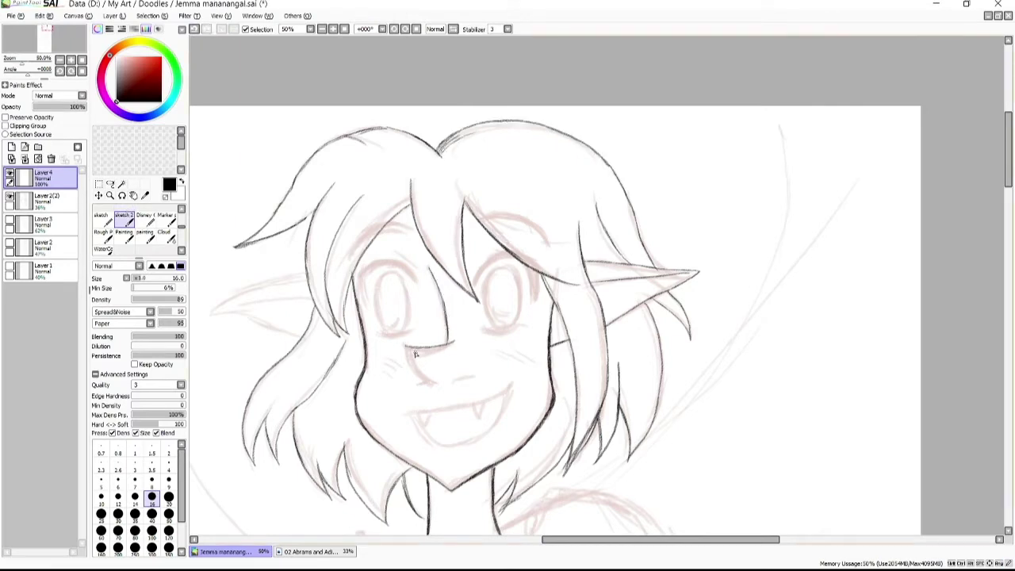
{"action": "mouse_move", "coordinate": [406, 347]}
{"action": "left_mouse_down"}
{"action": "mouse_move", "coordinate": [434, 383]}
{"action": "mouse_move", "coordinate": [474, 374]}
{"action": "left_mouse_up"}
{"action": "left_click_drag", "start_coordinate": [488, 332], "coordinate": [524, 323]}
{"action": "mouse_move", "coordinate": [474, 289]}
{"action": "left_mouse_down"}
{"action": "mouse_move", "coordinate": [509, 257]}
{"action": "mouse_move", "coordinate": [539, 287]}
{"action": "mouse_move", "coordinate": [536, 301]}
{"action": "left_mouse_up"}
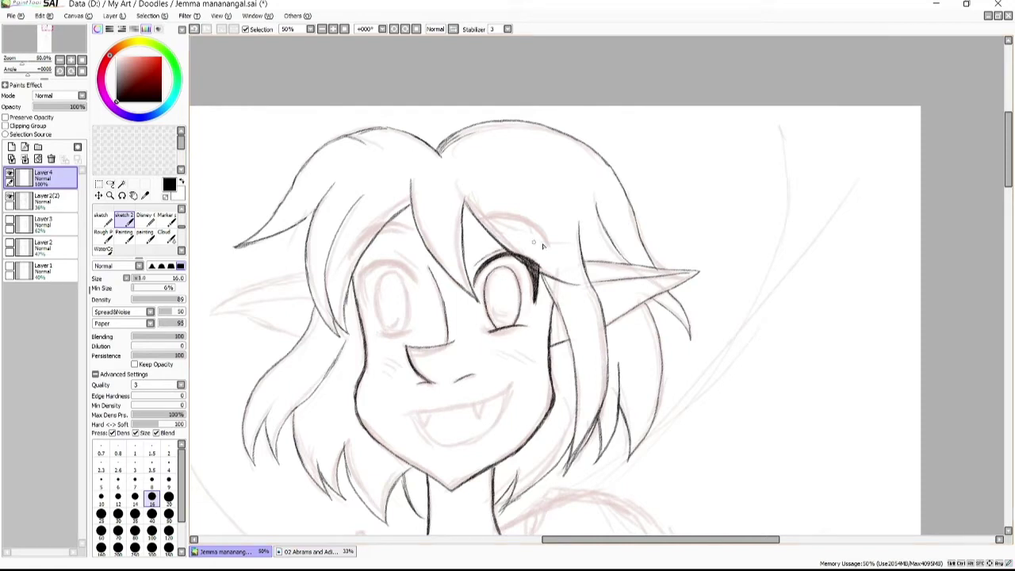
{"action": "left_click_drag", "start_coordinate": [393, 264], "coordinate": [420, 282]}
{"action": "mouse_move", "coordinate": [361, 268]}
{"action": "left_mouse_down"}
{"action": "mouse_move", "coordinate": [410, 265]}
{"action": "mouse_move", "coordinate": [364, 302]}
{"action": "left_mouse_up"}
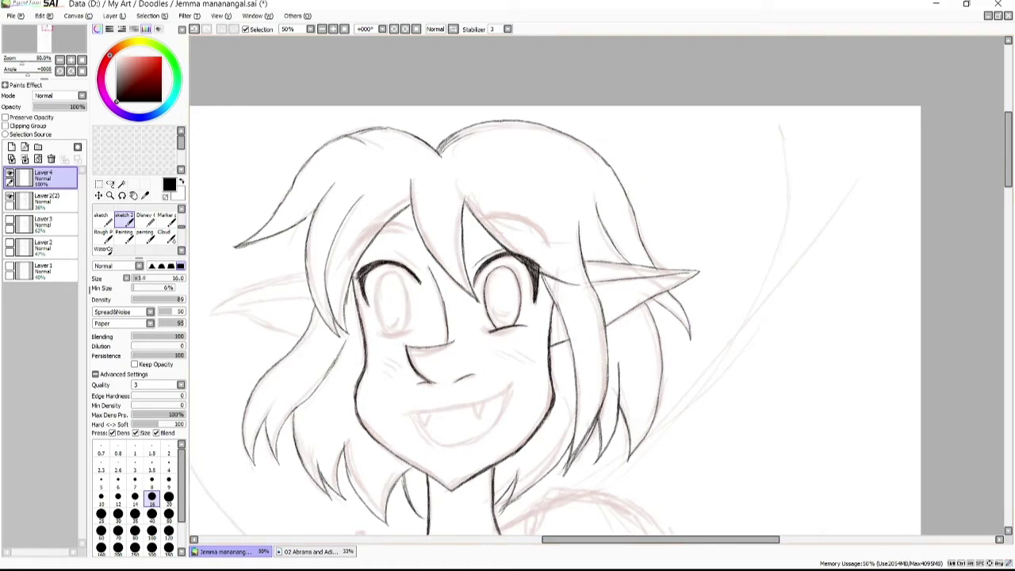
{"action": "mouse_move", "coordinate": [384, 339]}
{"action": "left_mouse_down"}
{"action": "mouse_move", "coordinate": [411, 339]}
{"action": "mouse_move", "coordinate": [381, 339]}
{"action": "left_mouse_up"}
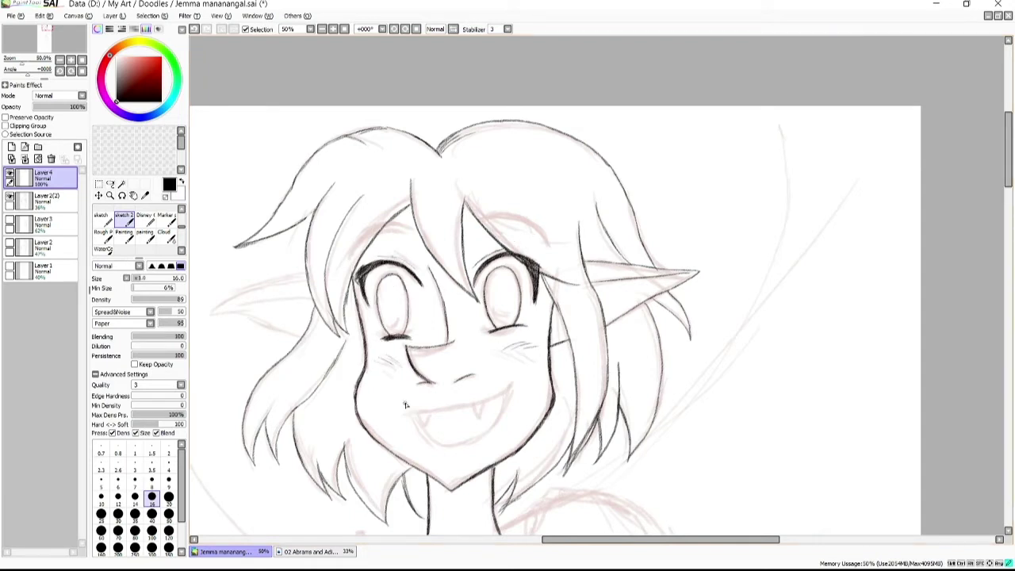
Ink the grinning mouth with its right fang, teeth and tongue
{"action": "left_click_drag", "start_coordinate": [405, 407], "coordinate": [513, 382]}
{"action": "mouse_move", "coordinate": [486, 399]}
{"action": "left_mouse_down"}
{"action": "mouse_move", "coordinate": [492, 412]}
{"action": "mouse_move", "coordinate": [496, 397]}
{"action": "mouse_move", "coordinate": [502, 416]}
{"action": "mouse_move", "coordinate": [468, 445]}
{"action": "left_mouse_up"}
{"action": "left_click_drag", "start_coordinate": [401, 402], "coordinate": [409, 411]}
{"action": "key", "text": "ctrl+z"}
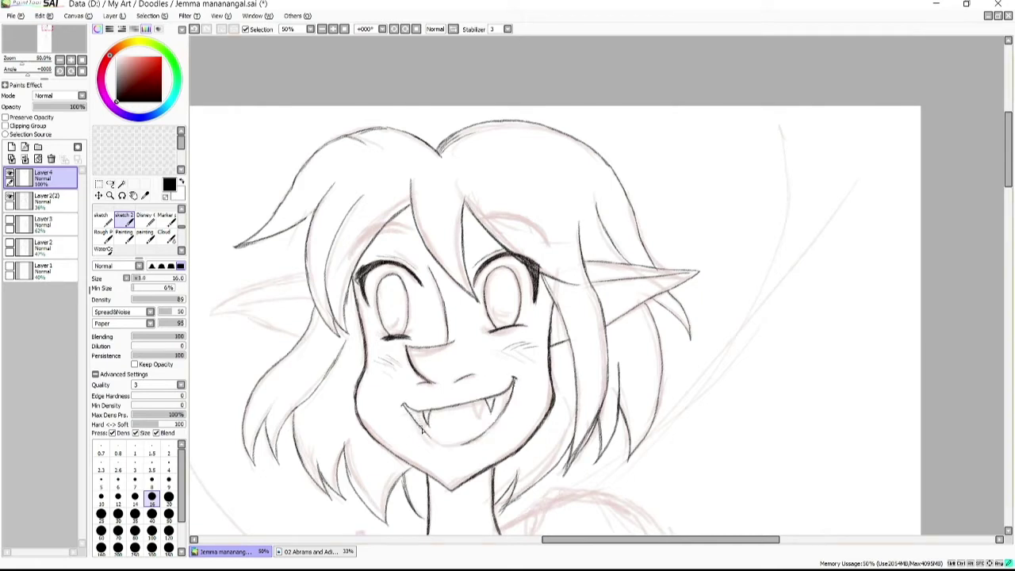
{"action": "mouse_move", "coordinate": [435, 418]}
{"action": "left_mouse_down"}
{"action": "mouse_move", "coordinate": [488, 406]}
{"action": "mouse_move", "coordinate": [479, 444]}
{"action": "mouse_move", "coordinate": [498, 419]}
{"action": "left_mouse_up"}
{"action": "left_click_drag", "start_coordinate": [447, 453], "coordinate": [471, 448]}
{"action": "left_click", "coordinate": [9, 197]}
{"action": "left_click", "coordinate": [10, 197]}
Ink both eyebrows and the right neck and collar lines
{"action": "mouse_move", "coordinate": [474, 227]}
{"action": "left_mouse_down"}
{"action": "mouse_move", "coordinate": [545, 236]}
{"action": "mouse_move", "coordinate": [530, 219]}
{"action": "left_mouse_up"}
{"action": "mouse_move", "coordinate": [350, 250]}
{"action": "left_mouse_down"}
{"action": "mouse_move", "coordinate": [417, 240]}
{"action": "mouse_move", "coordinate": [415, 224]}
{"action": "left_mouse_up"}
{"action": "left_click", "coordinate": [9, 197]}
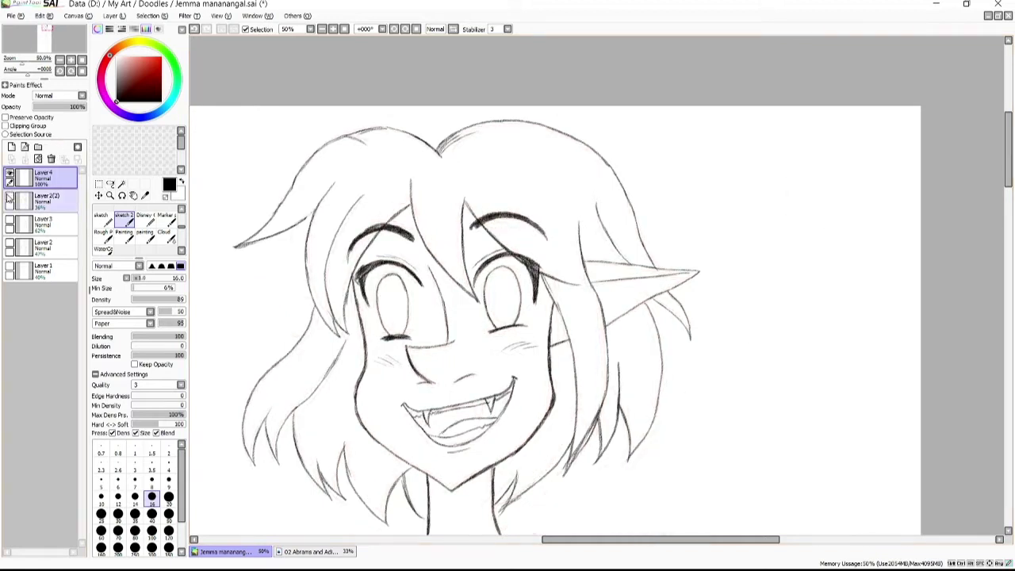
{"action": "left_click", "coordinate": [10, 197]}
{"action": "key", "text": "ctrl+minus"}
{"action": "left_click_drag", "start_coordinate": [533, 451], "coordinate": [555, 439]}
{"action": "left_click_drag", "start_coordinate": [483, 461], "coordinate": [451, 468]}
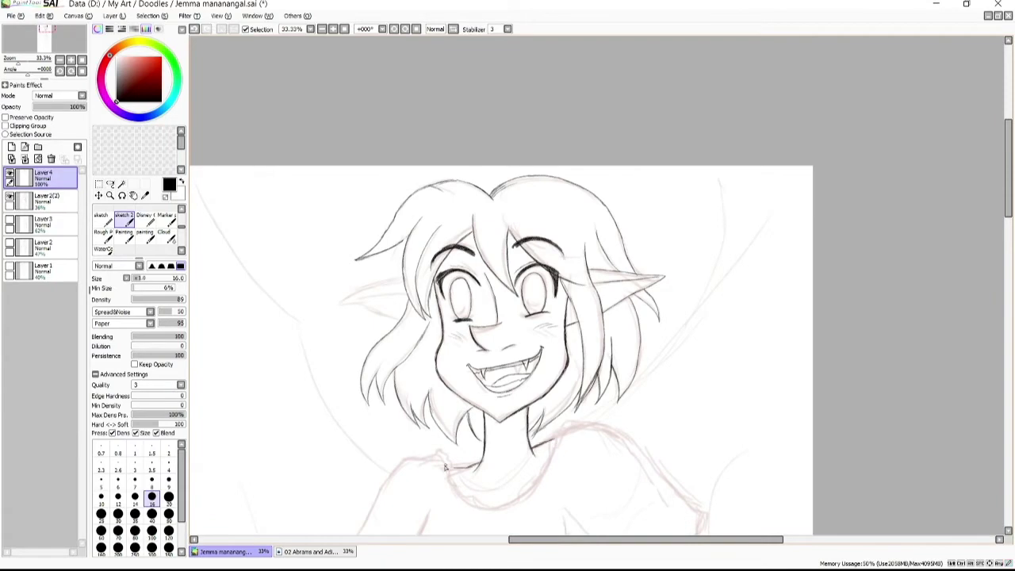
{"action": "scroll", "coordinate": [410, 241], "scroll_direction": "up", "scroll_amount": 2}
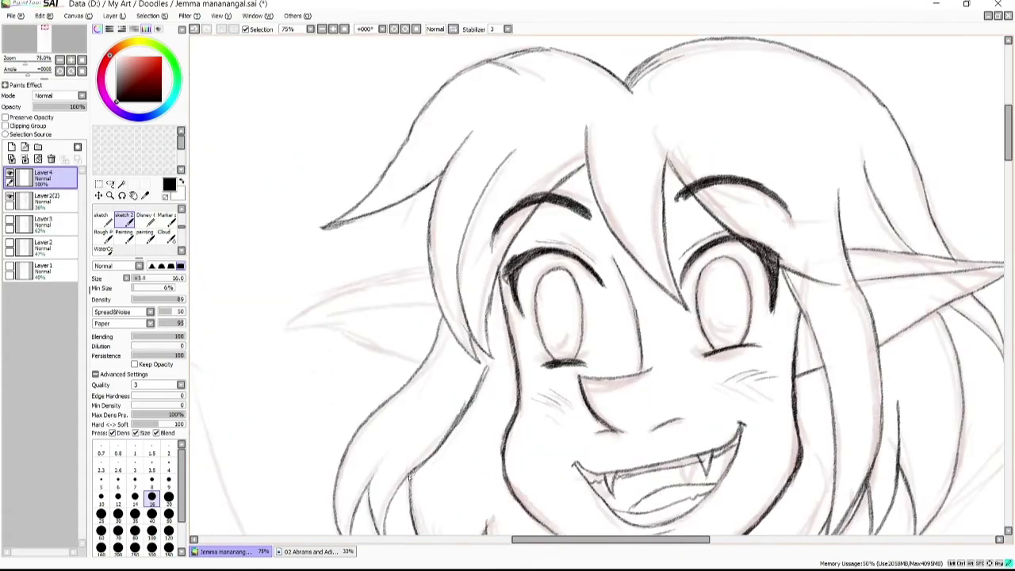
Ink the left ear and vertical slit pupils, then lighten the lines between the eyes
{"action": "mouse_move", "coordinate": [334, 296]}
{"action": "left_mouse_down"}
{"action": "mouse_move", "coordinate": [281, 330]}
{"action": "mouse_move", "coordinate": [350, 338]}
{"action": "mouse_move", "coordinate": [420, 364]}
{"action": "left_mouse_up"}
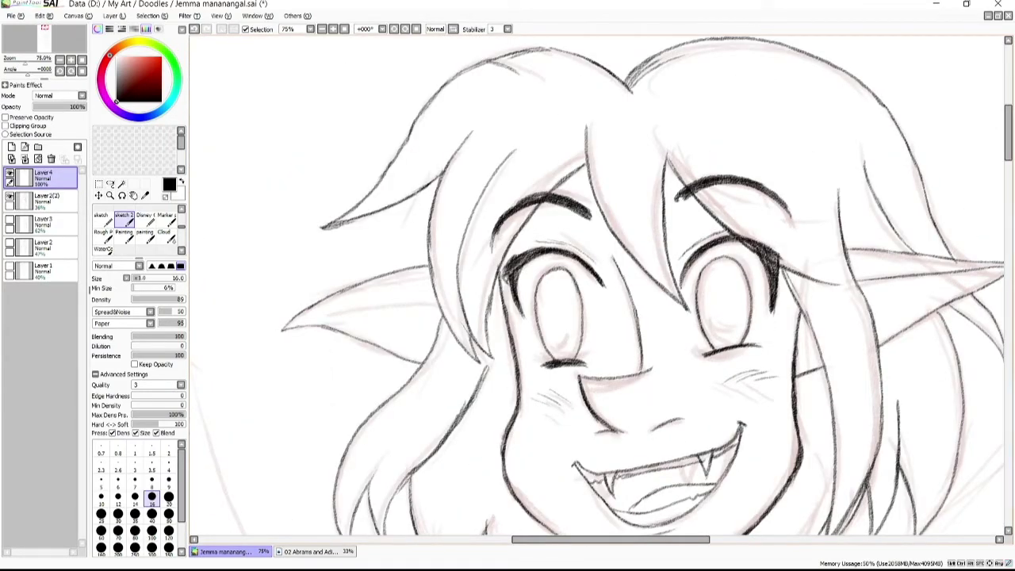
{"action": "left_click_drag", "start_coordinate": [303, 319], "coordinate": [437, 292]}
{"action": "left_click_drag", "start_coordinate": [722, 273], "coordinate": [721, 332]}
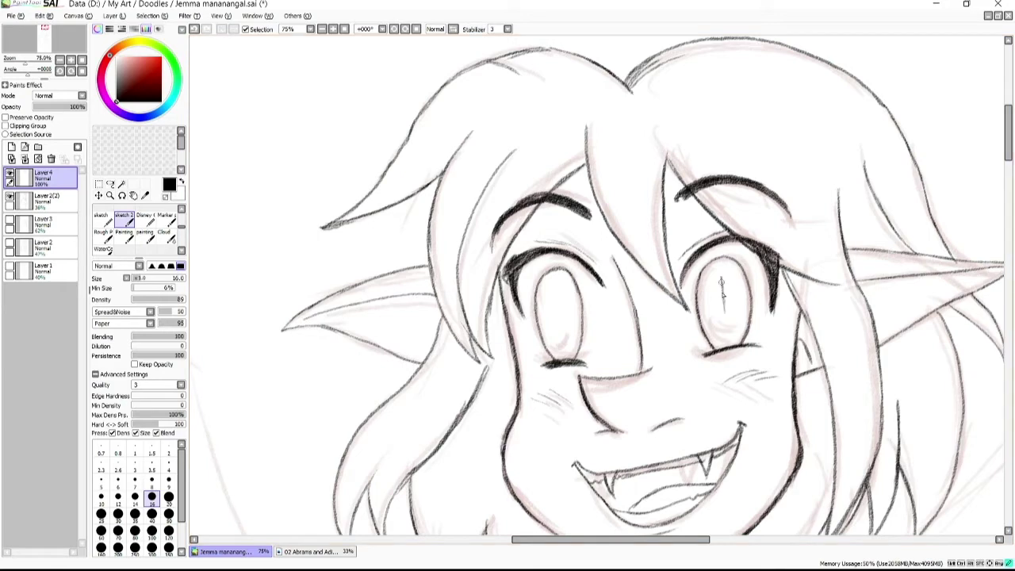
{"action": "mouse_move", "coordinate": [557, 281]}
{"action": "left_mouse_down"}
{"action": "mouse_move", "coordinate": [561, 352]}
{"action": "mouse_move", "coordinate": [644, 371]}
{"action": "left_mouse_up"}
{"action": "key", "text": "e"}
{"action": "left_click_drag", "start_coordinate": [606, 253], "coordinate": [647, 279]}
{"action": "scroll", "coordinate": [507, 286], "scroll_direction": "down", "scroll_amount": 3}
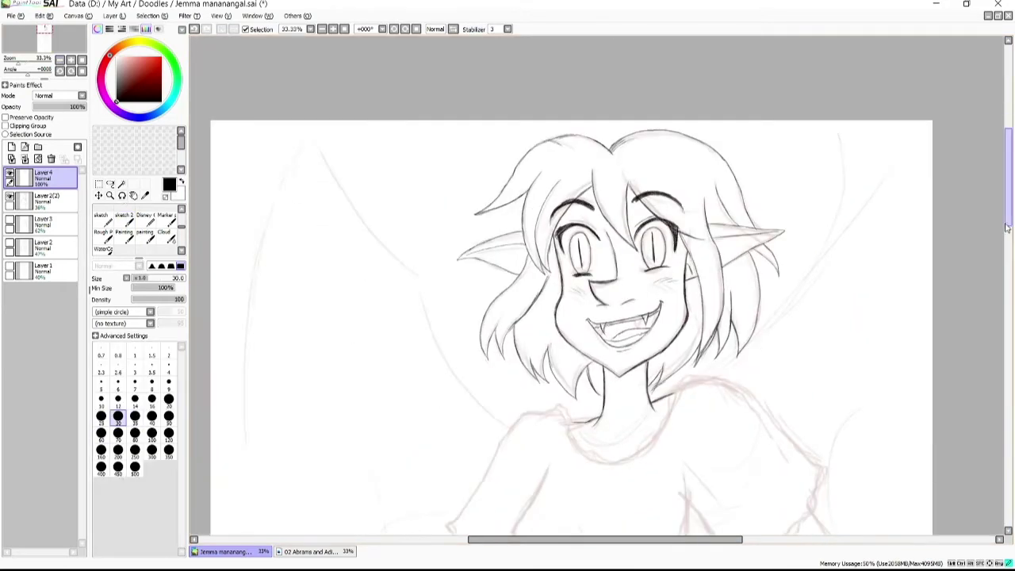
{"action": "scroll", "coordinate": [392, 257], "scroll_direction": "up", "scroll_amount": 4}
Ink the ruffled collar on both sides of the neckline and save
{"action": "key", "text": "b"}
{"action": "scroll", "coordinate": [392, 256], "scroll_direction": "down", "scroll_amount": 2}
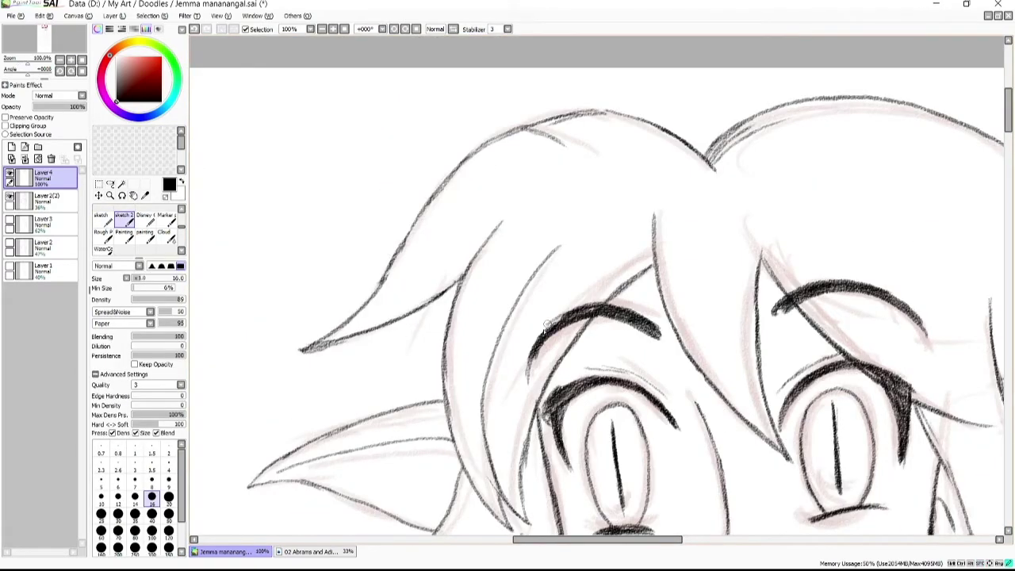
{"action": "scroll", "coordinate": [594, 199], "scroll_direction": "down", "scroll_amount": 3}
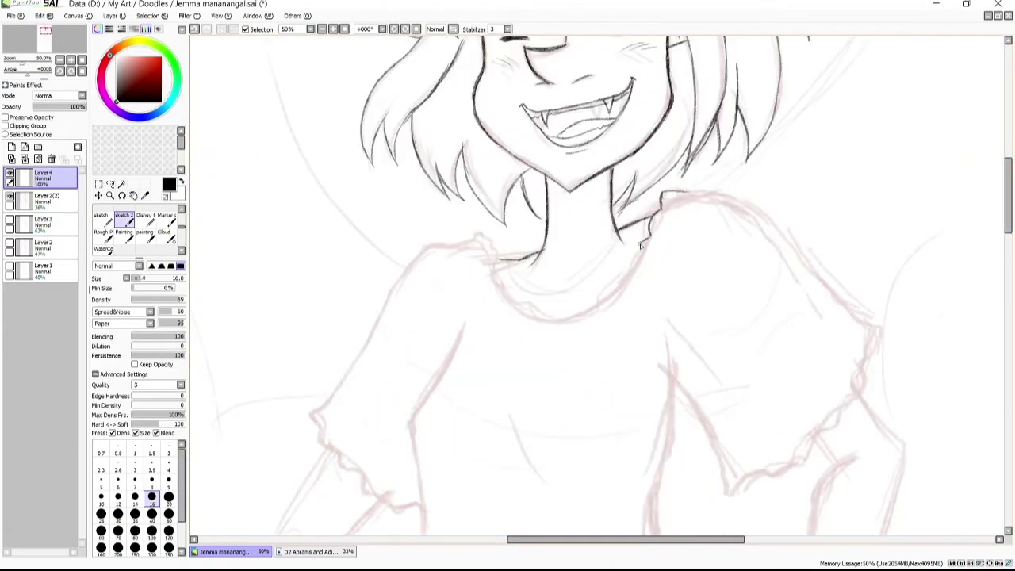
{"action": "left_click_drag", "start_coordinate": [641, 252], "coordinate": [597, 295]}
{"action": "left_click_drag", "start_coordinate": [476, 230], "coordinate": [503, 282]}
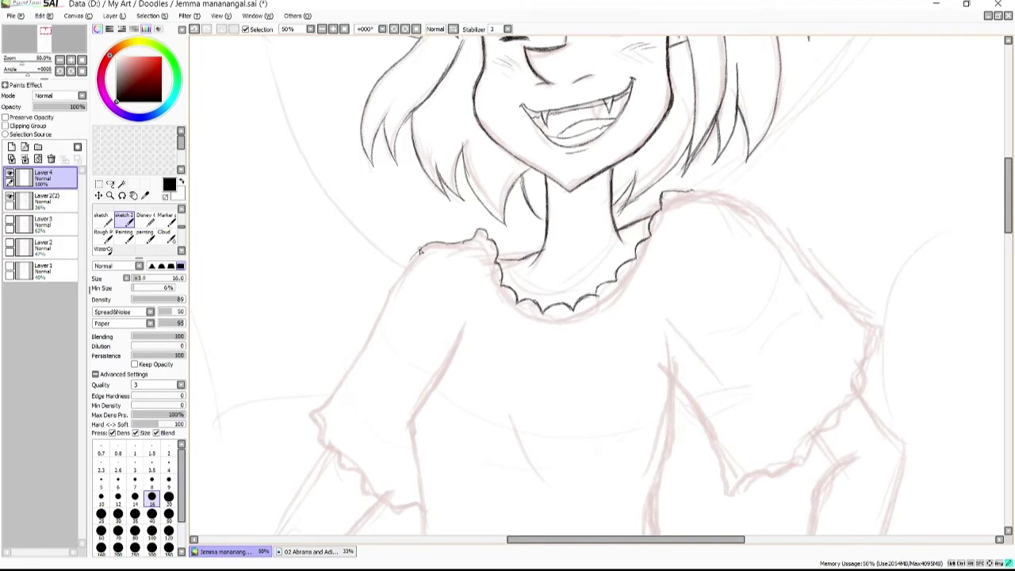
{"action": "scroll", "coordinate": [420, 252], "scroll_direction": "down", "scroll_amount": 2}
{"action": "scroll", "coordinate": [547, 285], "scroll_direction": "up", "scroll_amount": 3}
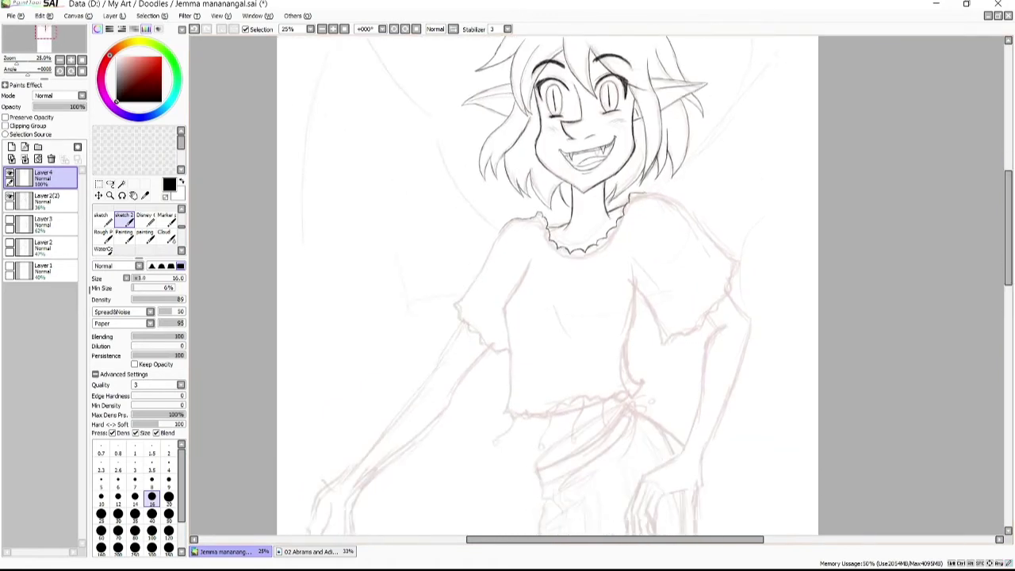
{"action": "key", "text": "ctrl+s"}
{"action": "scroll", "coordinate": [674, 198], "scroll_direction": "down", "scroll_amount": 3}
{"action": "scroll", "coordinate": [674, 199], "scroll_direction": "up", "scroll_amount": 2}
Ink both shirt side outlines and the wavy frilled hem
{"action": "left_click_drag", "start_coordinate": [675, 182], "coordinate": [682, 393]}
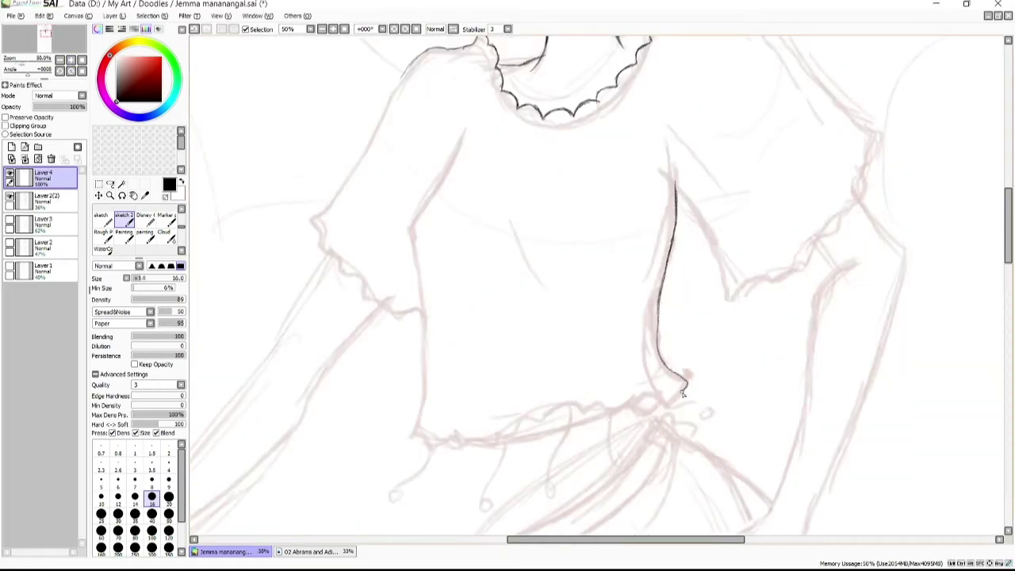
{"action": "key", "text": "ctrl+z"}
{"action": "mouse_move", "coordinate": [462, 134]}
{"action": "left_mouse_down"}
{"action": "mouse_move", "coordinate": [408, 234]}
{"action": "mouse_move", "coordinate": [424, 421]}
{"action": "mouse_move", "coordinate": [409, 440]}
{"action": "left_mouse_up"}
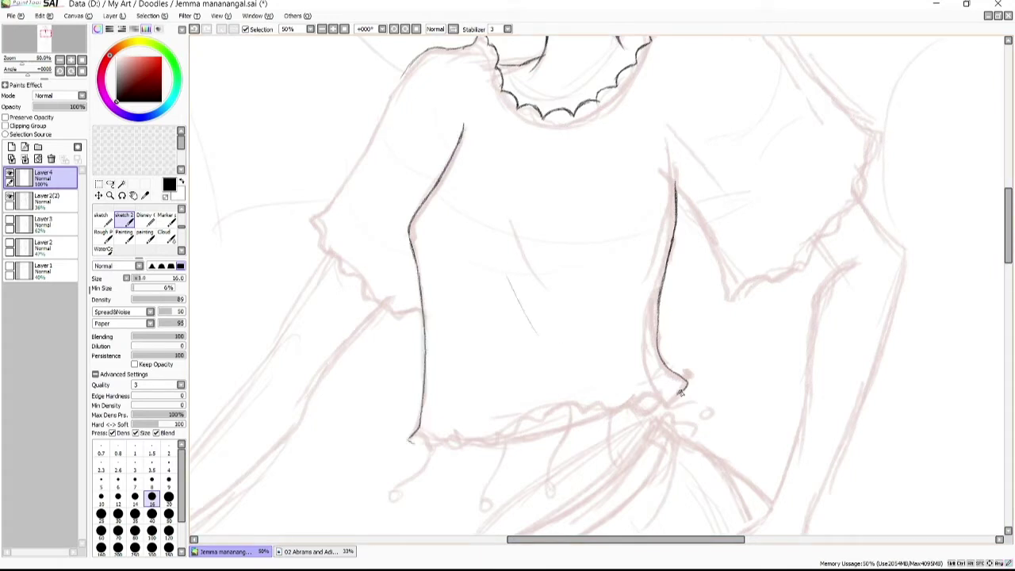
{"action": "mouse_move", "coordinate": [680, 392]}
{"action": "left_mouse_down"}
{"action": "mouse_move", "coordinate": [626, 414]}
{"action": "mouse_move", "coordinate": [545, 416]}
{"action": "left_mouse_up"}
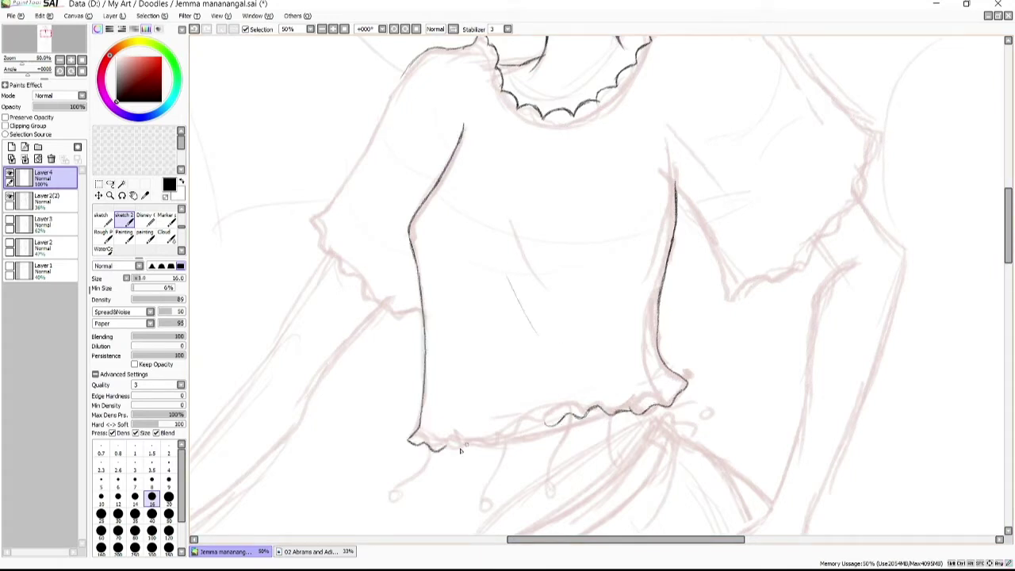
{"action": "left_click_drag", "start_coordinate": [460, 450], "coordinate": [584, 414]}
{"action": "key", "text": "ctrl+z"}
{"action": "left_click_drag", "start_coordinate": [1009, 269], "coordinate": [1010, 242]}
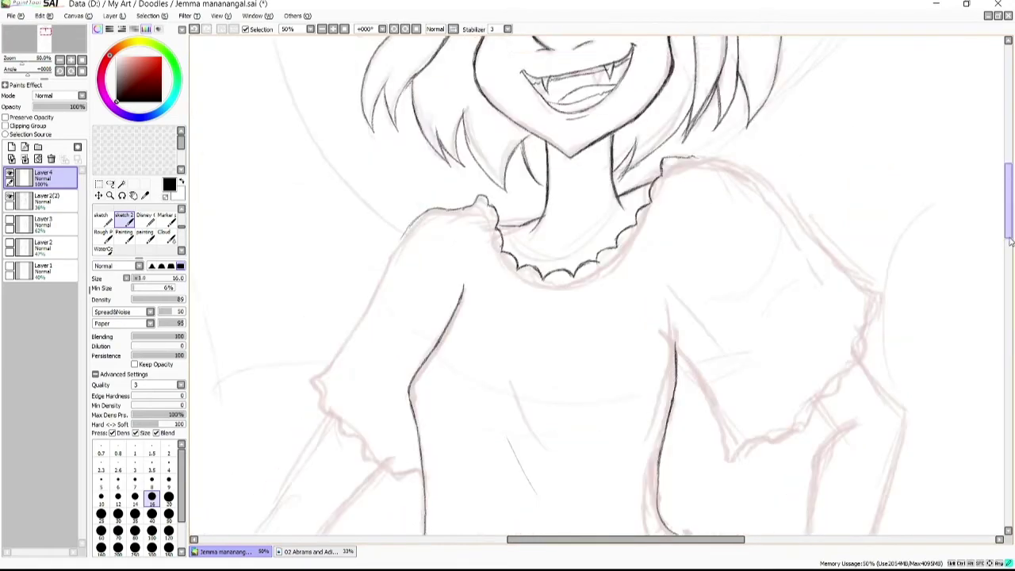
Ink both puffed sleeves with their ruffled cuffs
{"action": "left_click_drag", "start_coordinate": [793, 238], "coordinate": [595, 222]}
{"action": "mouse_move", "coordinate": [470, 148]}
{"action": "left_mouse_down"}
{"action": "mouse_move", "coordinate": [598, 190]}
{"action": "mouse_move", "coordinate": [675, 282]}
{"action": "left_mouse_up"}
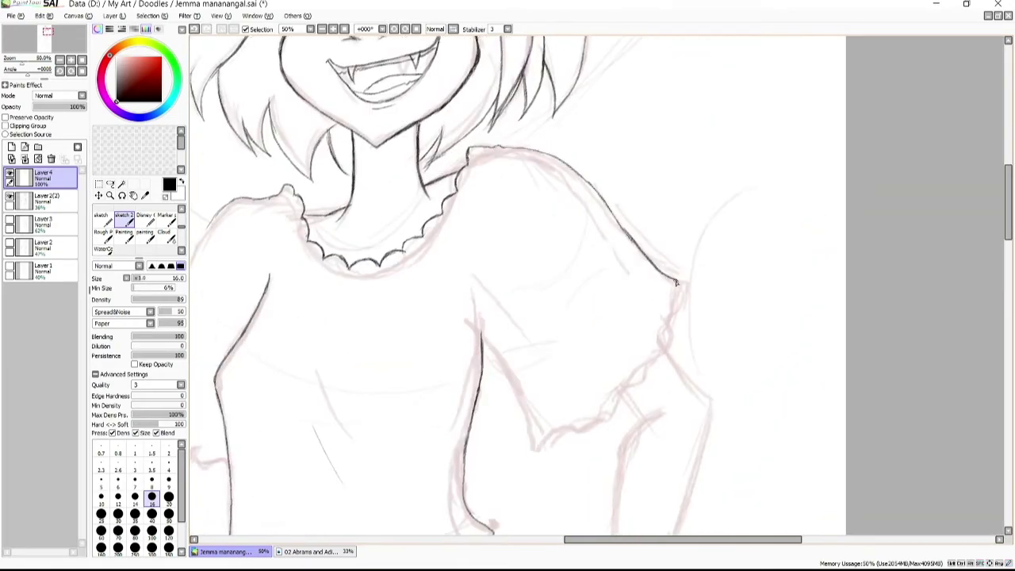
{"action": "mouse_move", "coordinate": [483, 346]}
{"action": "left_mouse_down"}
{"action": "mouse_move", "coordinate": [532, 454]}
{"action": "mouse_move", "coordinate": [575, 429]}
{"action": "left_mouse_up"}
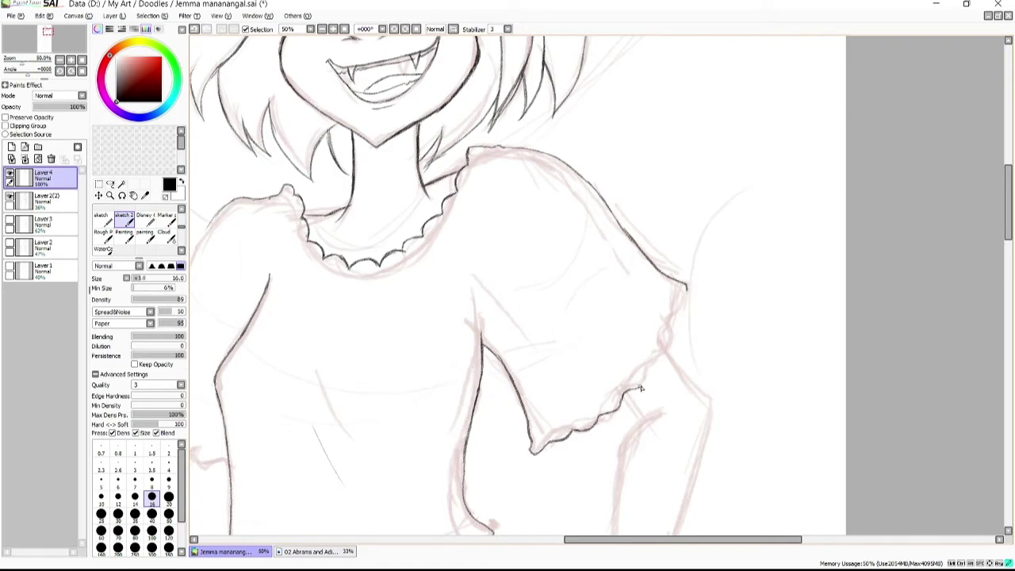
{"action": "left_click_drag", "start_coordinate": [679, 318], "coordinate": [952, 229]}
{"action": "left_click_drag", "start_coordinate": [507, 246], "coordinate": [721, 170]}
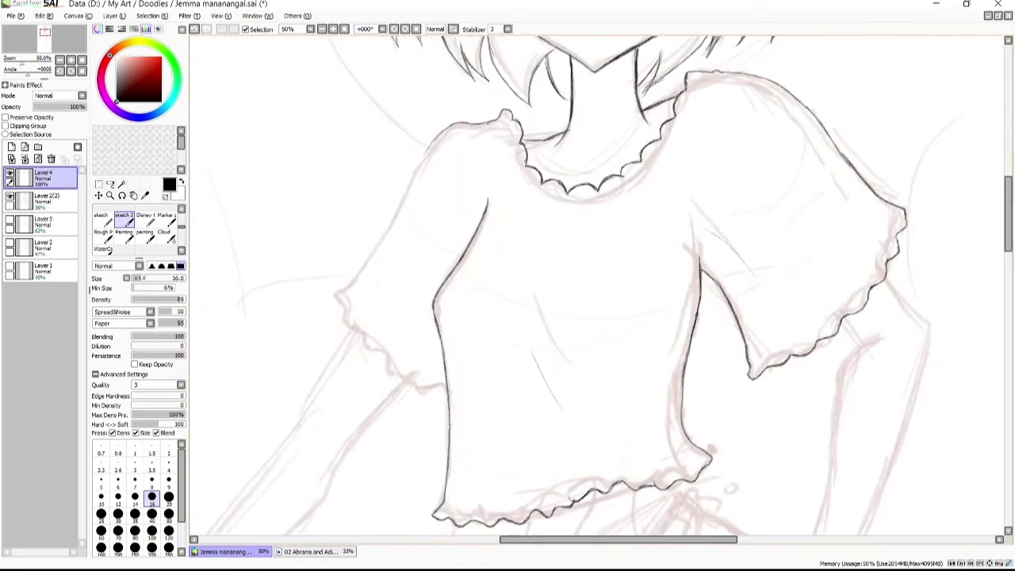
{"action": "left_click_drag", "start_coordinate": [426, 149], "coordinate": [359, 274]}
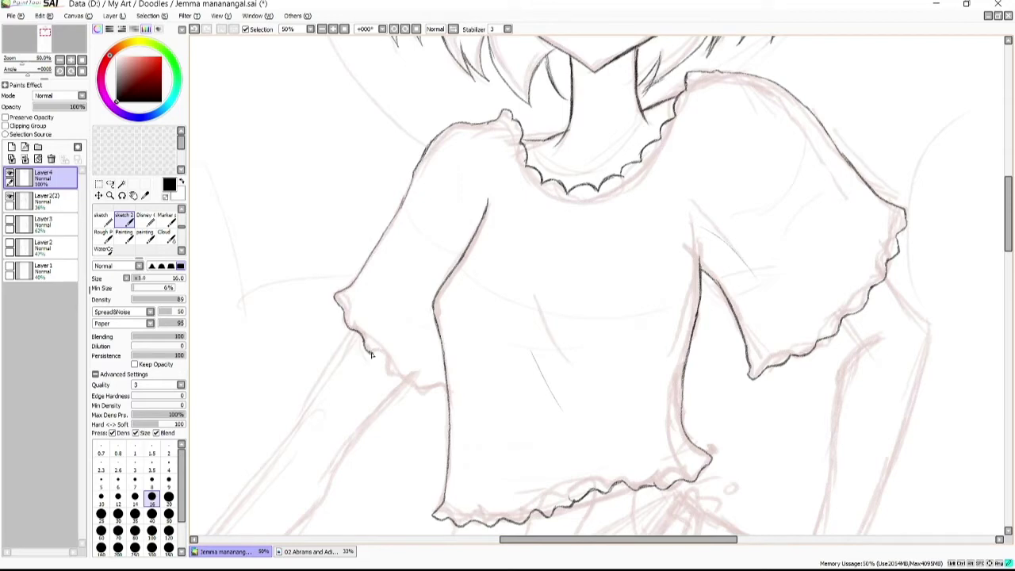
{"action": "mouse_move", "coordinate": [371, 355]}
{"action": "left_mouse_down"}
{"action": "mouse_move", "coordinate": [406, 381]}
{"action": "mouse_move", "coordinate": [448, 390]}
{"action": "left_mouse_up"}
{"action": "scroll", "coordinate": [448, 388], "scroll_direction": "up", "scroll_amount": 3}
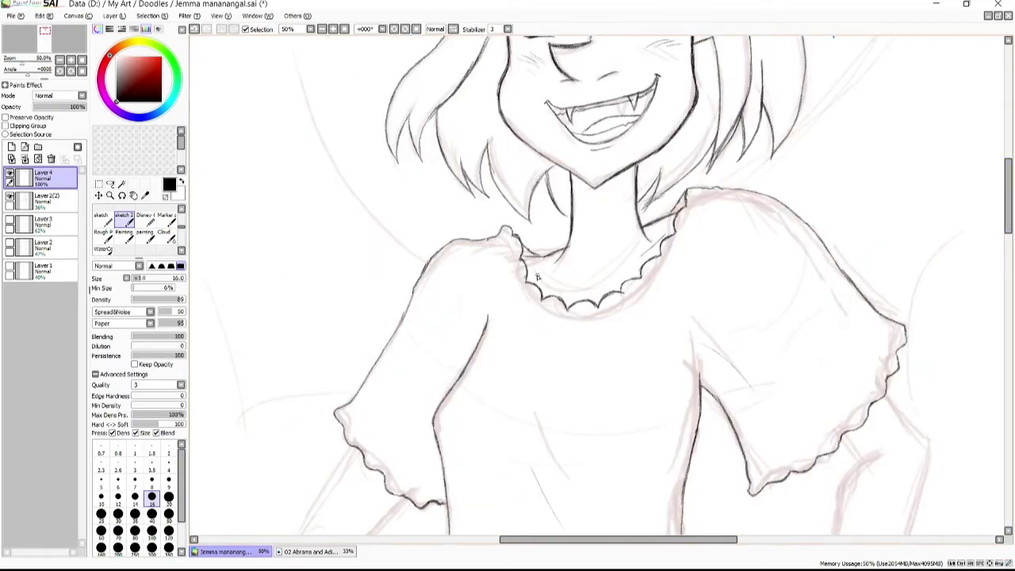
{"action": "scroll", "coordinate": [537, 276], "scroll_direction": "down", "scroll_amount": 1}
{"action": "scroll", "coordinate": [516, 285], "scroll_direction": "down", "scroll_amount": 2}
{"action": "scroll", "coordinate": [507, 290], "scroll_direction": "up", "scroll_amount": 2}
Draw two beaded strings hanging from the shirt hem
{"action": "scroll", "coordinate": [502, 292], "scroll_direction": "down", "scroll_amount": 3}
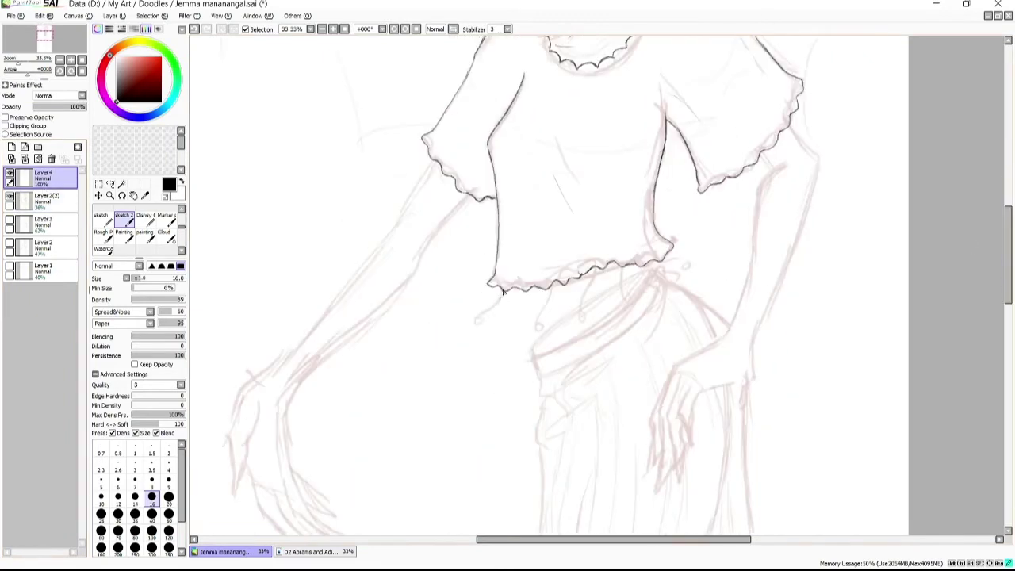
{"action": "left_click_drag", "start_coordinate": [595, 269], "coordinate": [582, 315]}
{"action": "left_click_drag", "start_coordinate": [620, 270], "coordinate": [632, 287]}
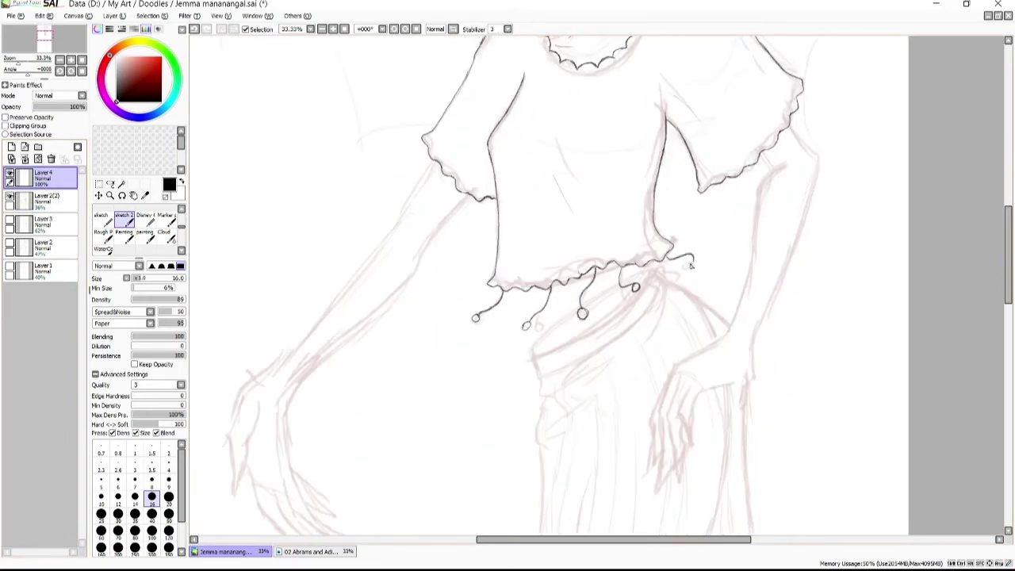
{"action": "scroll", "coordinate": [526, 325], "scroll_direction": "up", "scroll_amount": 3}
{"action": "scroll", "coordinate": [527, 339], "scroll_direction": "down", "scroll_amount": 3}
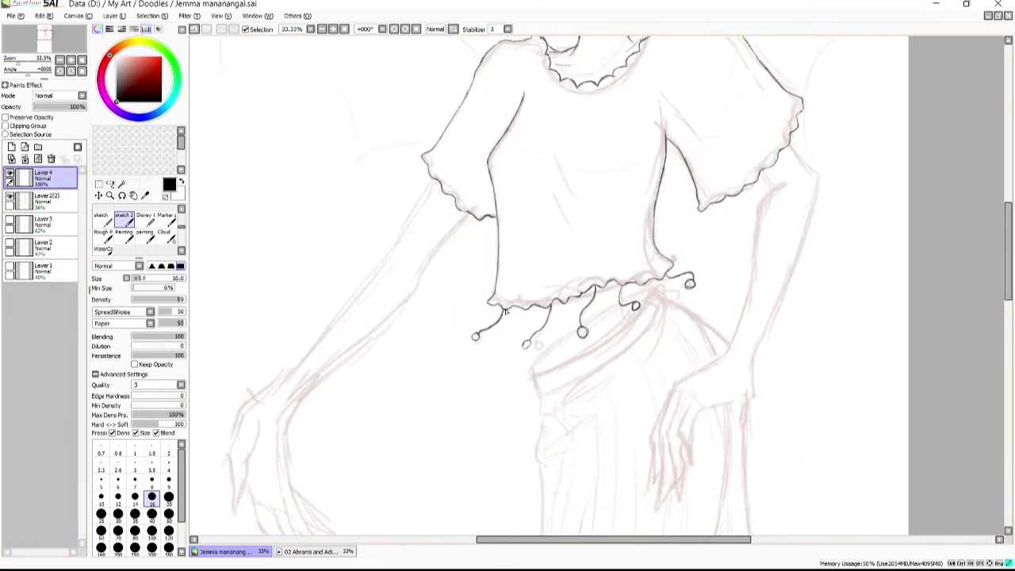
Draw a short waist line on a new layer, then check it by hiding and showing the layer
{"action": "key", "text": "ctrl+shift+n"}
{"action": "left_click_drag", "start_coordinate": [507, 314], "coordinate": [634, 284]}
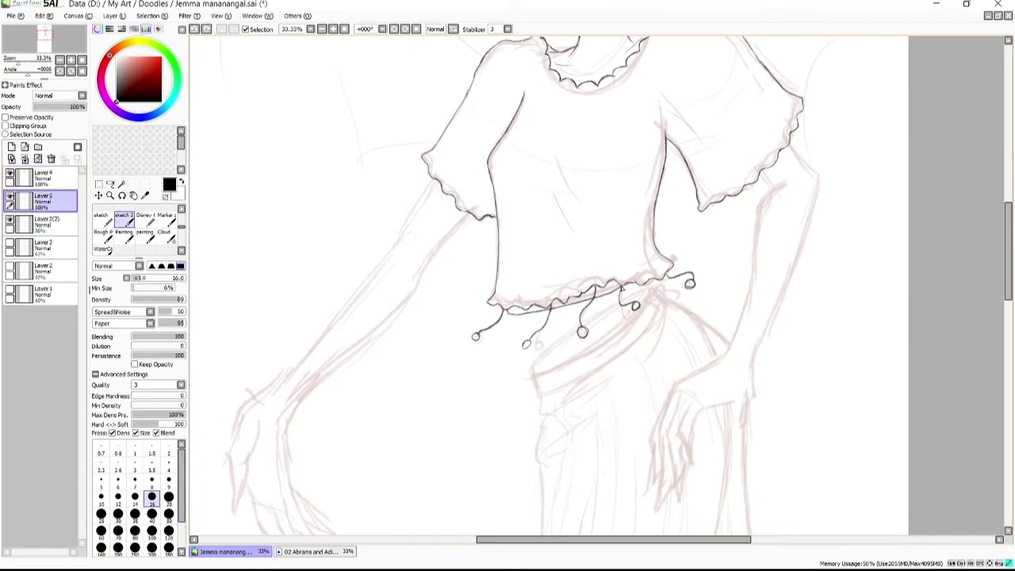
{"action": "key", "text": "ctrl+z"}
{"action": "left_click_drag", "start_coordinate": [507, 314], "coordinate": [604, 297]}
{"action": "scroll", "coordinate": [647, 278], "scroll_direction": "up", "scroll_amount": 3}
{"action": "scroll", "coordinate": [647, 278], "scroll_direction": "down", "scroll_amount": 5}
{"action": "scroll", "coordinate": [647, 278], "scroll_direction": "up", "scroll_amount": 4}
{"action": "left_click", "coordinate": [10, 202]}
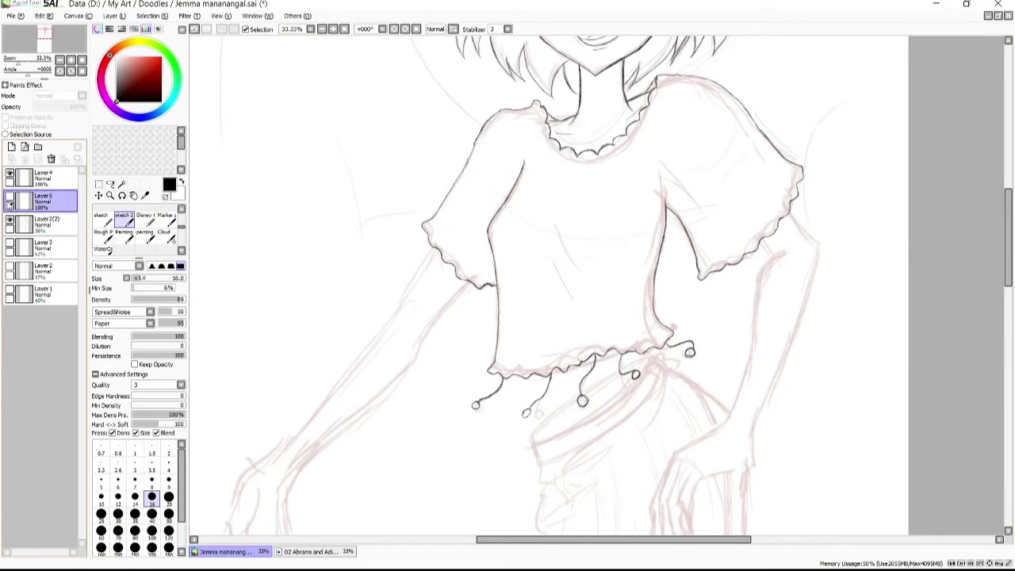
{"action": "left_click", "coordinate": [10, 200]}
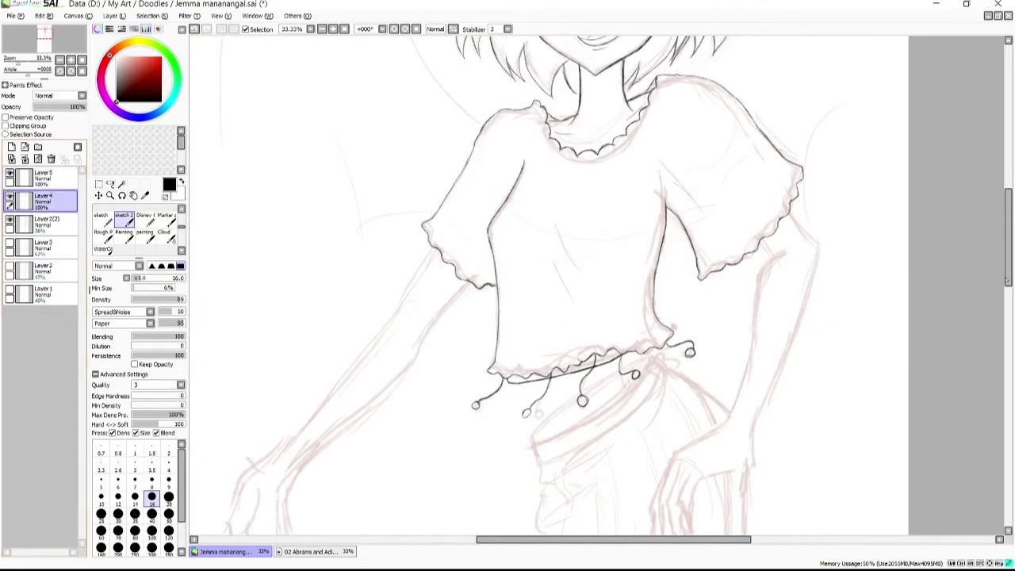
{"action": "scroll", "coordinate": [647, 278], "scroll_direction": "up", "scroll_amount": 3}
{"action": "scroll", "coordinate": [647, 278], "scroll_direction": "down", "scroll_amount": 4}
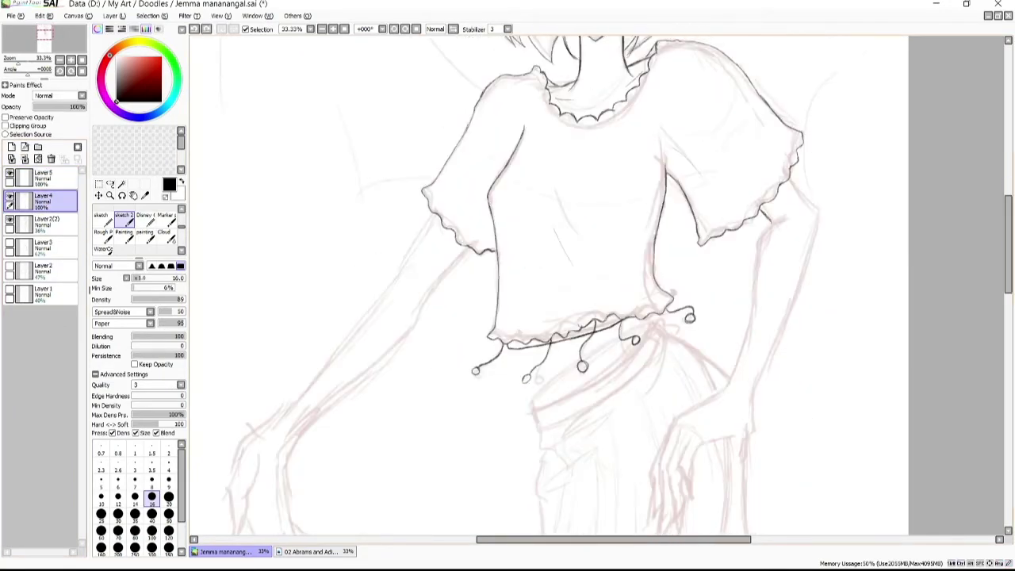
{"action": "scroll", "coordinate": [548, 286], "scroll_direction": "up", "scroll_amount": 6}
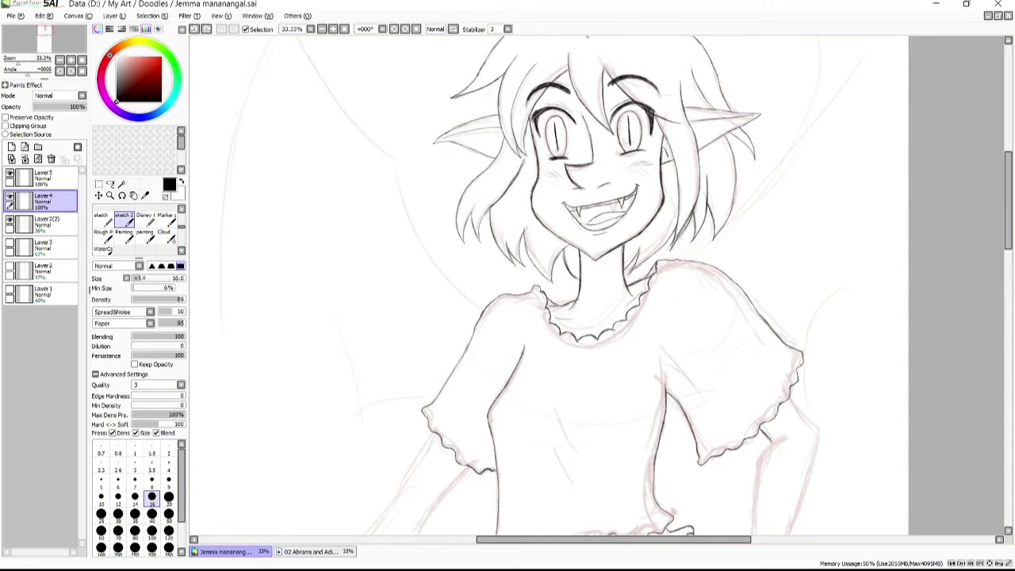
Ink the sleeve edge and arm lines down toward the resting hand
{"action": "scroll", "coordinate": [671, 114], "scroll_direction": "down", "scroll_amount": 5}
{"action": "scroll", "coordinate": [671, 113], "scroll_direction": "up", "scroll_amount": 3}
{"action": "scroll", "coordinate": [671, 114], "scroll_direction": "down", "scroll_amount": 2}
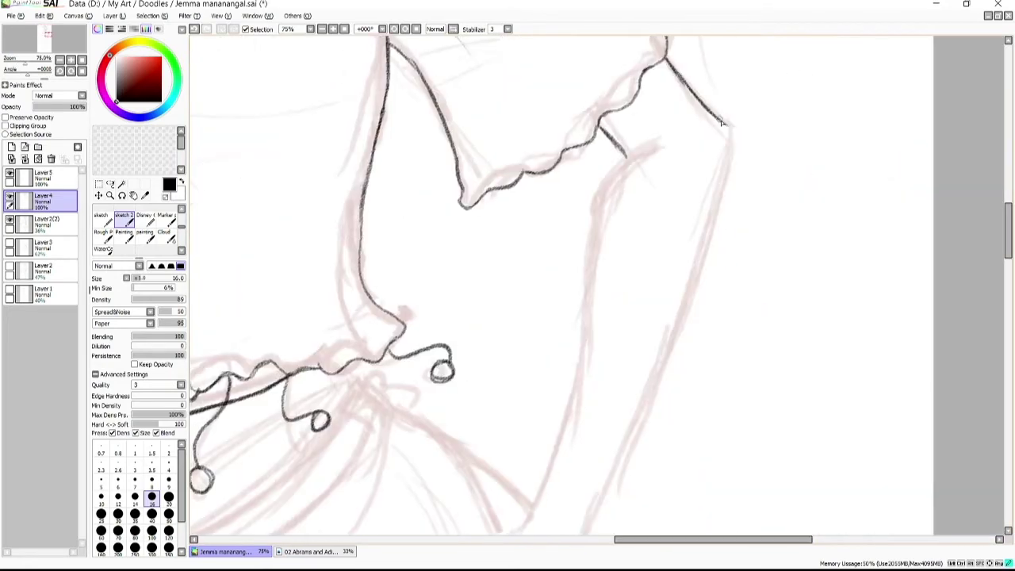
{"action": "scroll", "coordinate": [670, 113], "scroll_direction": "down", "scroll_amount": 1}
{"action": "left_click_drag", "start_coordinate": [634, 117], "coordinate": [545, 459]}
{"action": "scroll", "coordinate": [545, 458], "scroll_direction": "down", "scroll_amount": 1}
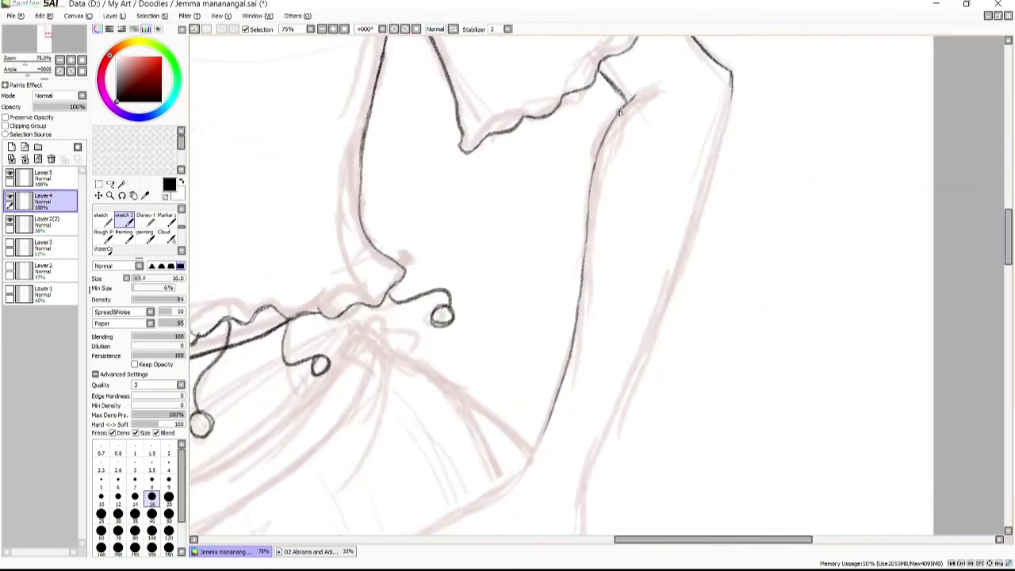
{"action": "left_click_drag", "start_coordinate": [623, 107], "coordinate": [593, 244]}
{"action": "left_click_drag", "start_coordinate": [731, 79], "coordinate": [597, 458]}
{"action": "scroll", "coordinate": [594, 309], "scroll_direction": "down", "scroll_amount": 4}
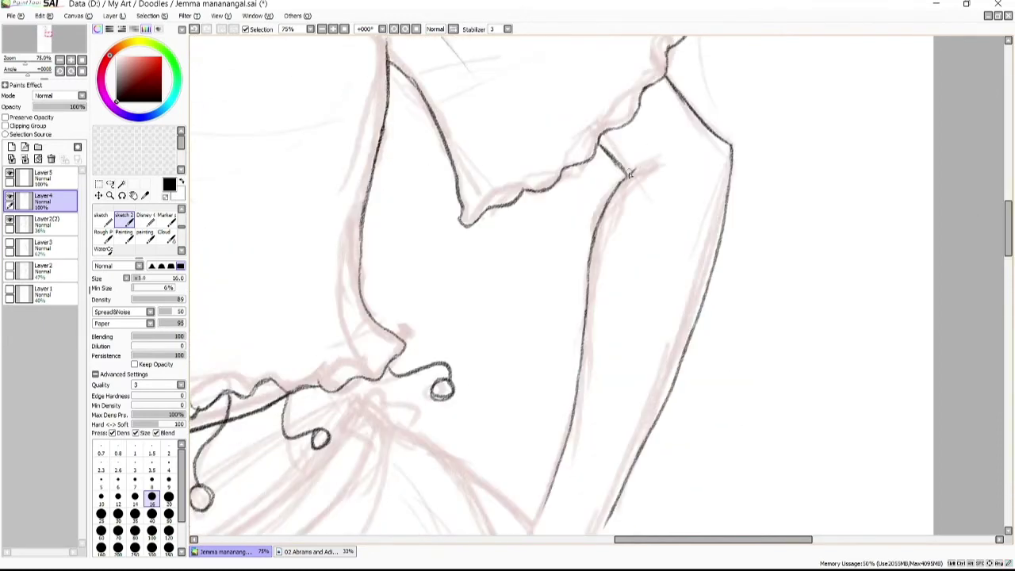
{"action": "scroll", "coordinate": [594, 309], "scroll_direction": "down", "scroll_amount": 3}
{"action": "left_click_drag", "start_coordinate": [594, 310], "coordinate": [579, 406]}
{"action": "scroll", "coordinate": [579, 405], "scroll_direction": "up", "scroll_amount": 8}
{"action": "scroll", "coordinate": [578, 406], "scroll_direction": "down", "scroll_amount": 11}
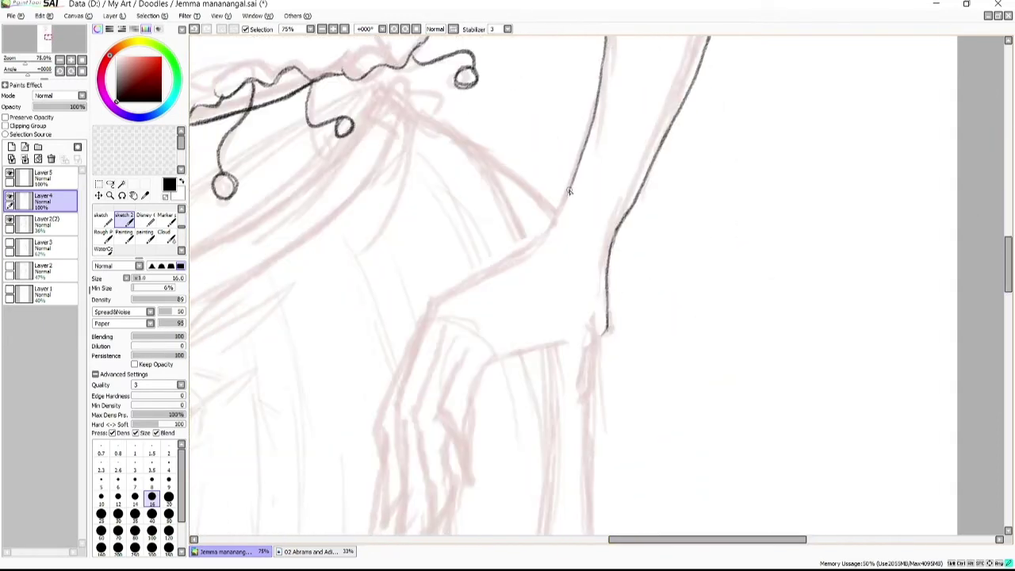
{"action": "mouse_move", "coordinate": [572, 185]}
{"action": "left_mouse_down"}
{"action": "mouse_move", "coordinate": [539, 249]}
{"action": "mouse_move", "coordinate": [428, 305]}
{"action": "left_mouse_up"}
Outline the resting hand's wrist and long clawed fingers
{"action": "left_click_drag", "start_coordinate": [605, 331], "coordinate": [485, 359]}
{"action": "left_click_drag", "start_coordinate": [475, 333], "coordinate": [435, 420]}
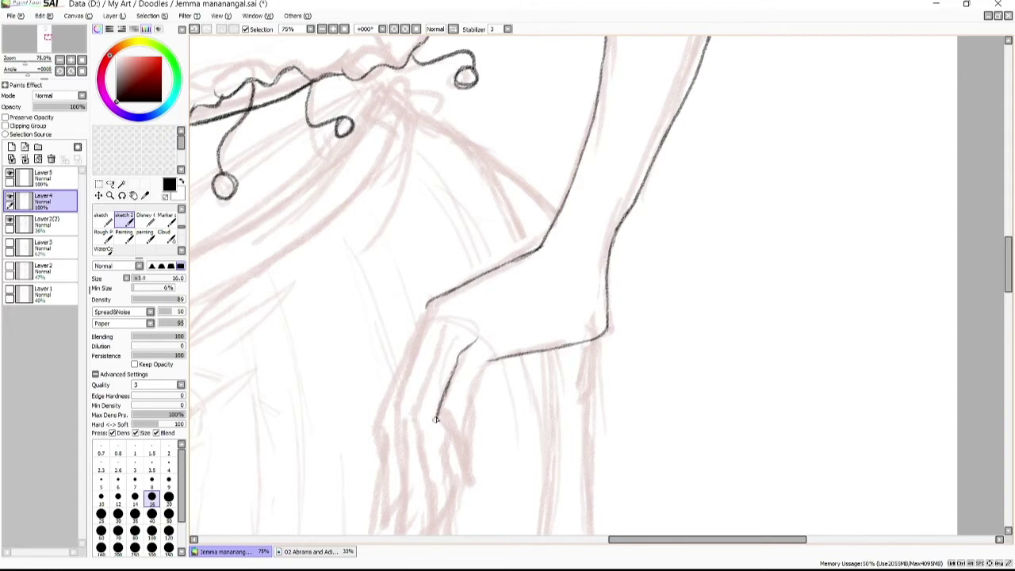
{"action": "scroll", "coordinate": [435, 420], "scroll_direction": "down", "scroll_amount": 8}
{"action": "left_click_drag", "start_coordinate": [488, 168], "coordinate": [464, 248]}
{"action": "left_click_drag", "start_coordinate": [436, 220], "coordinate": [473, 293]}
{"action": "mouse_move", "coordinate": [452, 123]}
{"action": "left_mouse_down"}
{"action": "mouse_move", "coordinate": [417, 238]}
{"action": "mouse_move", "coordinate": [436, 361]}
{"action": "mouse_move", "coordinate": [448, 252]}
{"action": "left_mouse_up"}
{"action": "left_click_drag", "start_coordinate": [448, 252], "coordinate": [451, 343]}
{"action": "mouse_move", "coordinate": [436, 109]}
{"action": "left_mouse_down"}
{"action": "mouse_move", "coordinate": [398, 282]}
{"action": "mouse_move", "coordinate": [419, 337]}
{"action": "mouse_move", "coordinate": [425, 316]}
{"action": "left_mouse_up"}
{"action": "mouse_move", "coordinate": [428, 111]}
{"action": "left_mouse_down"}
{"action": "mouse_move", "coordinate": [381, 273]}
{"action": "mouse_move", "coordinate": [391, 373]}
{"action": "mouse_move", "coordinate": [407, 350]}
{"action": "left_mouse_up"}
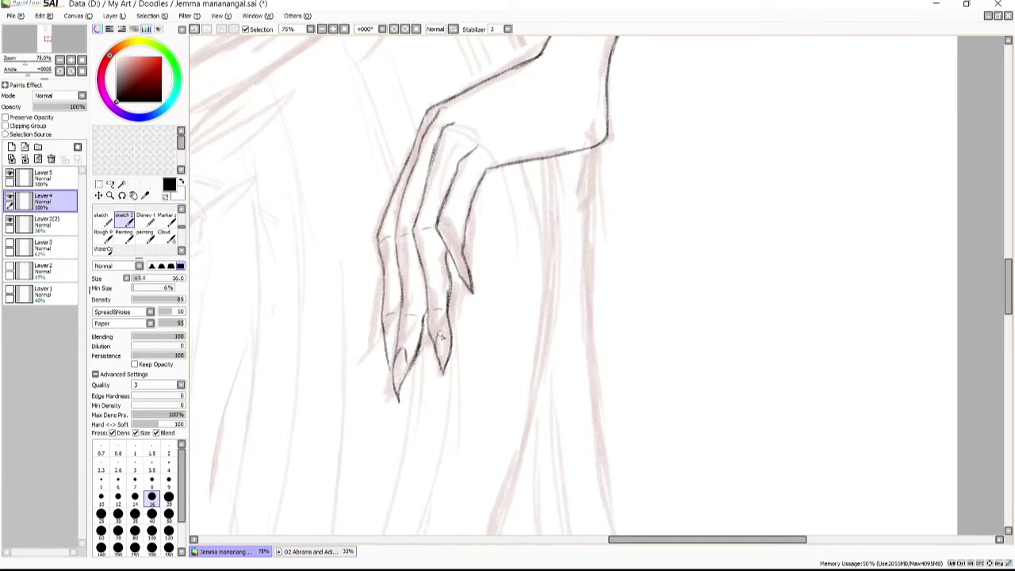
Redraw the left sleeve's ruffled edge with short strokes
{"action": "key", "text": "ctrl+minus"}
{"action": "scroll", "coordinate": [571, 285], "scroll_direction": "up", "scroll_amount": 5}
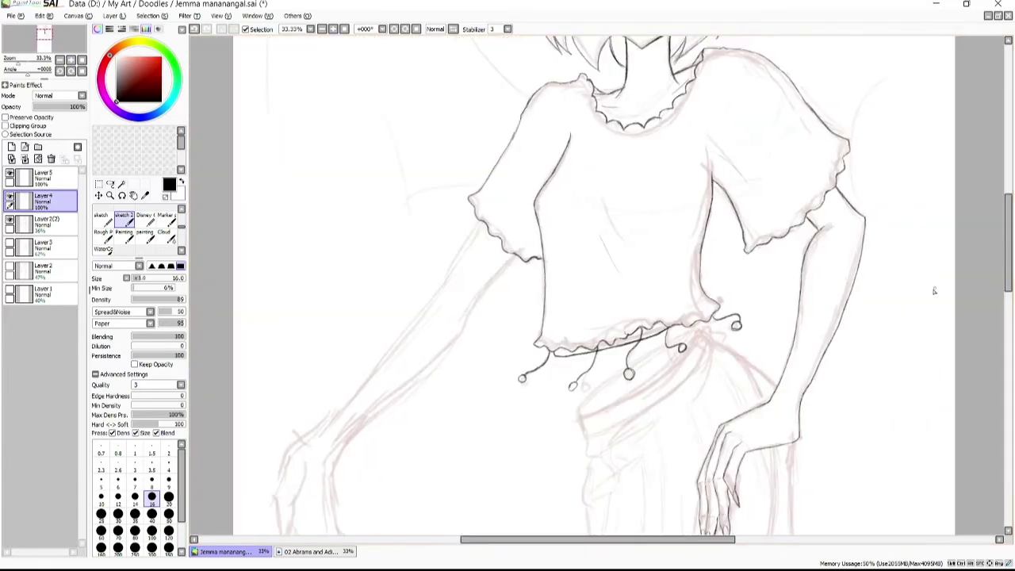
{"action": "scroll", "coordinate": [571, 286], "scroll_direction": "up", "scroll_amount": 3}
{"action": "key", "text": "ctrl+plus"}
{"action": "scroll", "coordinate": [571, 285], "scroll_direction": "up", "scroll_amount": 3}
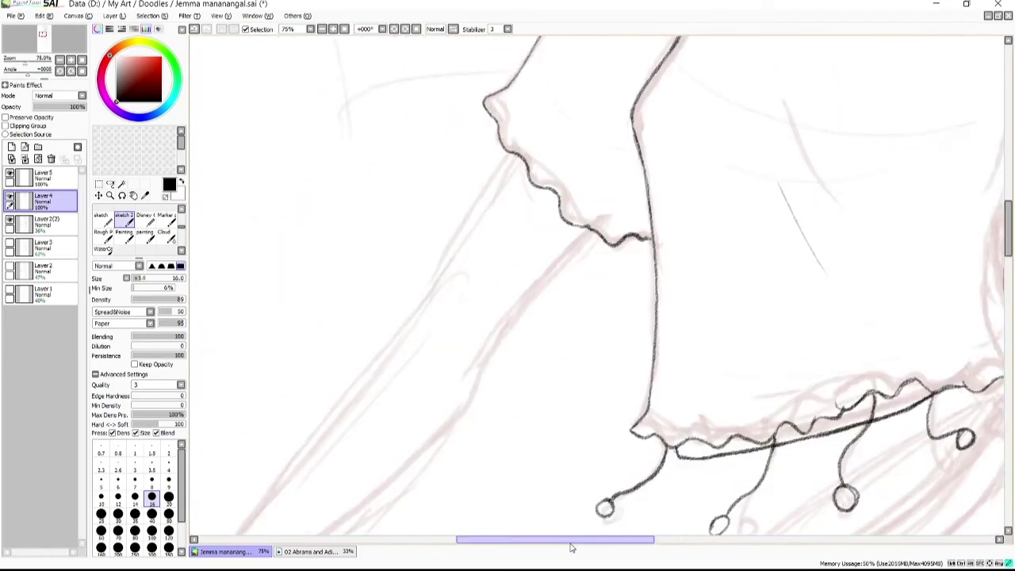
{"action": "left_click_drag", "start_coordinate": [673, 235], "coordinate": [546, 414]}
{"action": "key", "text": "ctrl+z"}
{"action": "key", "text": "ctrl+z"}
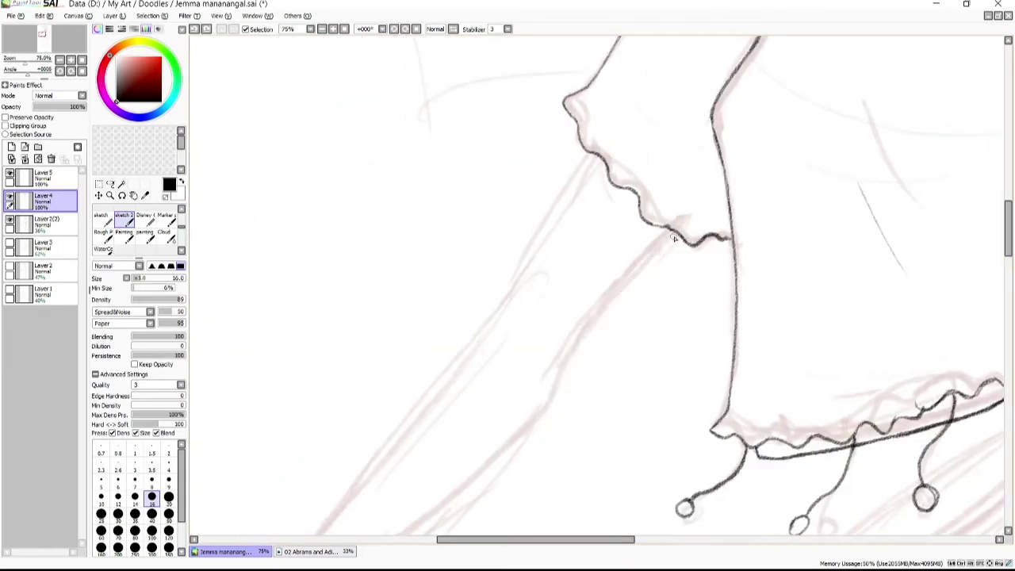
{"action": "left_click_drag", "start_coordinate": [673, 236], "coordinate": [528, 426]}
{"action": "key", "text": "ctrl+z"}
{"action": "left_click_drag", "start_coordinate": [593, 151], "coordinate": [438, 390]}
Ink dark upper, outer and inner contours along the arm
{"action": "key", "text": "ctrl+minus"}
{"action": "scroll", "coordinate": [1011, 242], "scroll_direction": "up", "scroll_amount": 5}
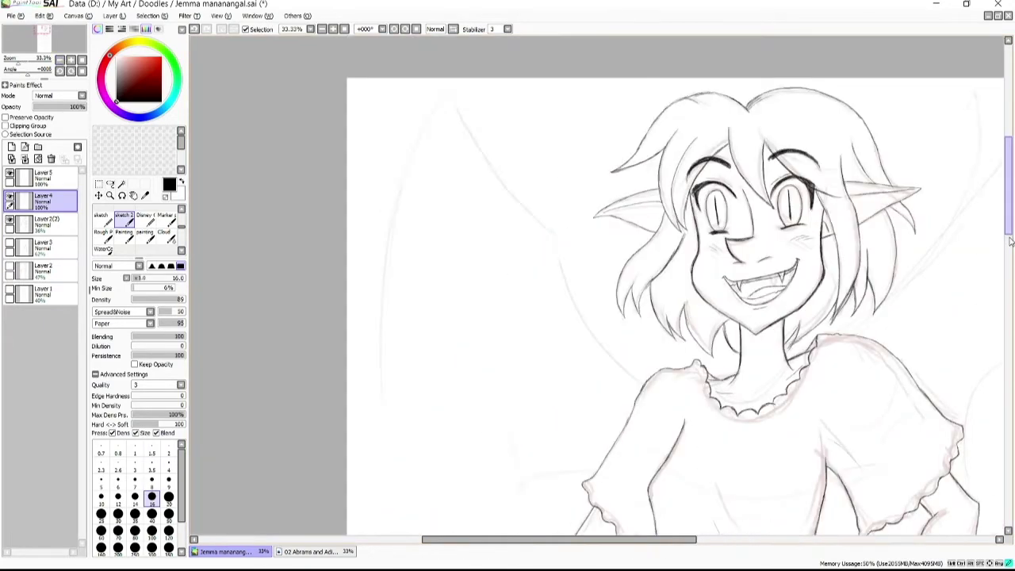
{"action": "scroll", "coordinate": [1011, 242], "scroll_direction": "down", "scroll_amount": 5}
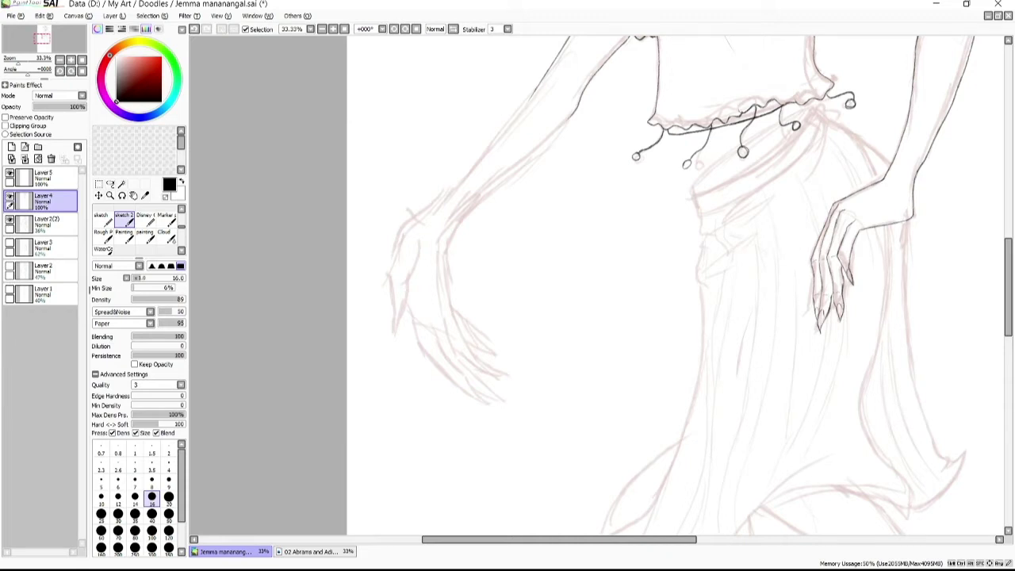
{"action": "scroll", "coordinate": [524, 187], "scroll_direction": "up", "scroll_amount": 3}
{"action": "left_click_drag", "start_coordinate": [423, 163], "coordinate": [272, 426]}
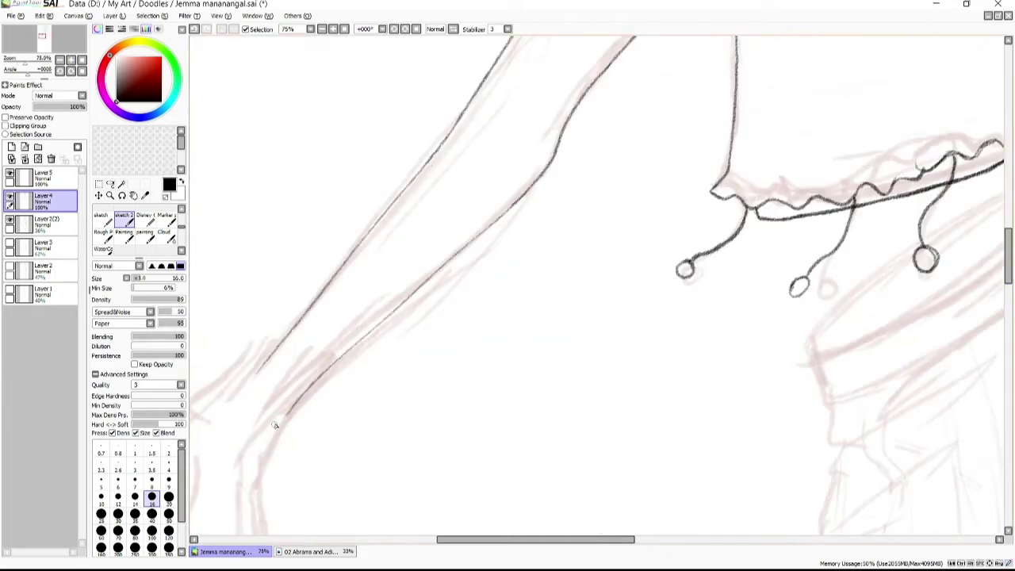
{"action": "scroll", "coordinate": [524, 187], "scroll_direction": "down", "scroll_amount": 1}
{"action": "left_click_drag", "start_coordinate": [524, 187], "coordinate": [391, 376]}
{"action": "left_click_drag", "start_coordinate": [402, 498], "coordinate": [459, 293]}
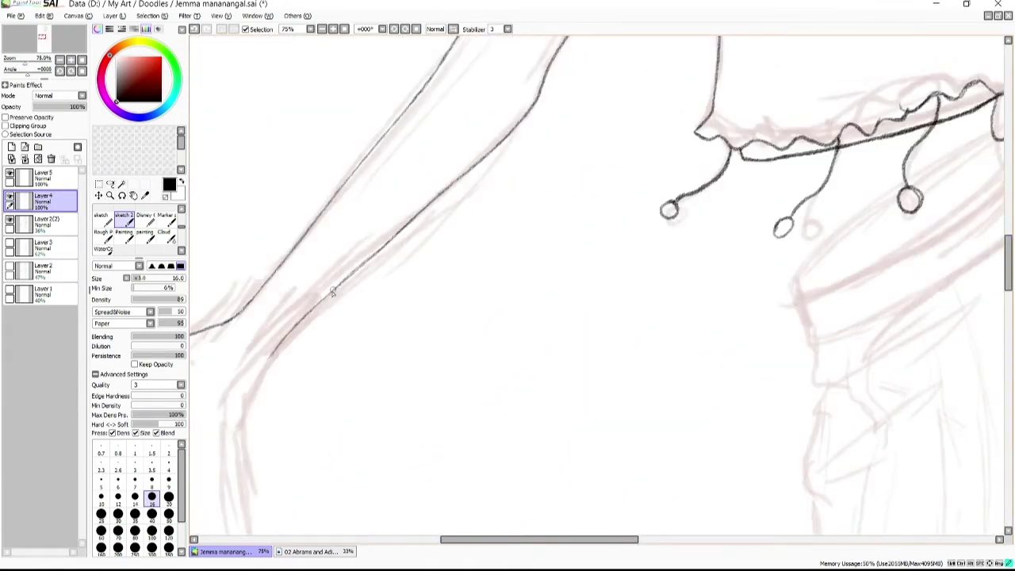
Ink the hand and hook-tipped finger contours and the skirt's curved waistline
{"action": "left_click_drag", "start_coordinate": [1006, 274], "coordinate": [1007, 289]}
{"action": "left_click_drag", "start_coordinate": [463, 131], "coordinate": [479, 263]}
{"action": "mouse_move", "coordinate": [367, 236]}
{"action": "left_mouse_down"}
{"action": "mouse_move", "coordinate": [421, 365]}
{"action": "mouse_move", "coordinate": [538, 460]}
{"action": "left_mouse_up"}
{"action": "mouse_move", "coordinate": [432, 286]}
{"action": "left_mouse_down"}
{"action": "mouse_move", "coordinate": [493, 399]}
{"action": "mouse_move", "coordinate": [559, 456]}
{"action": "mouse_move", "coordinate": [528, 406]}
{"action": "mouse_move", "coordinate": [543, 446]}
{"action": "mouse_move", "coordinate": [481, 288]}
{"action": "mouse_move", "coordinate": [585, 394]}
{"action": "mouse_move", "coordinate": [539, 411]}
{"action": "left_mouse_up"}
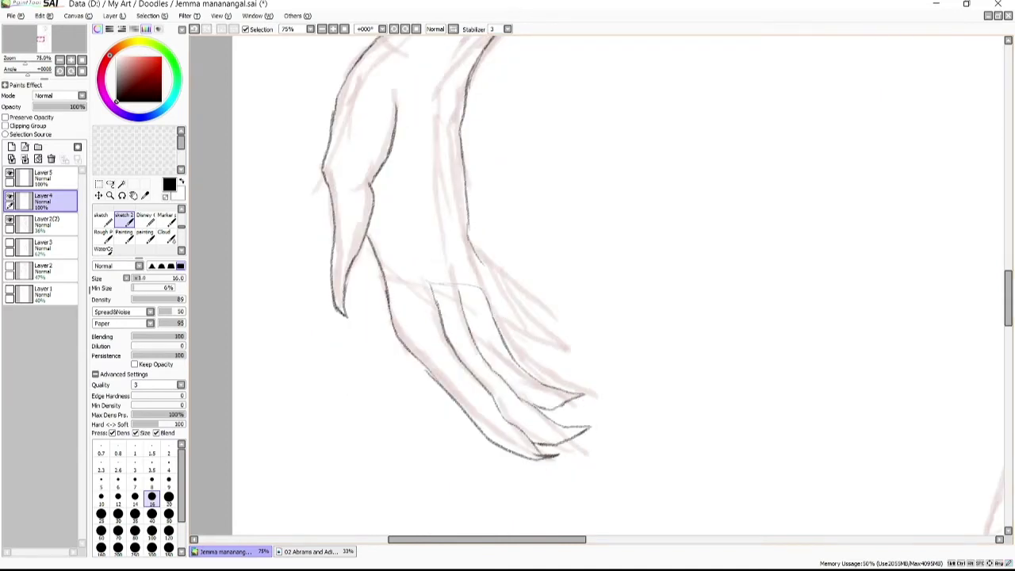
{"action": "left_click_drag", "start_coordinate": [472, 230], "coordinate": [557, 369]}
{"action": "key", "text": "ctrl+z"}
{"action": "scroll", "coordinate": [540, 377], "scroll_direction": "down", "scroll_amount": 1}
{"action": "scroll", "coordinate": [540, 377], "scroll_direction": "down", "scroll_amount": 1}
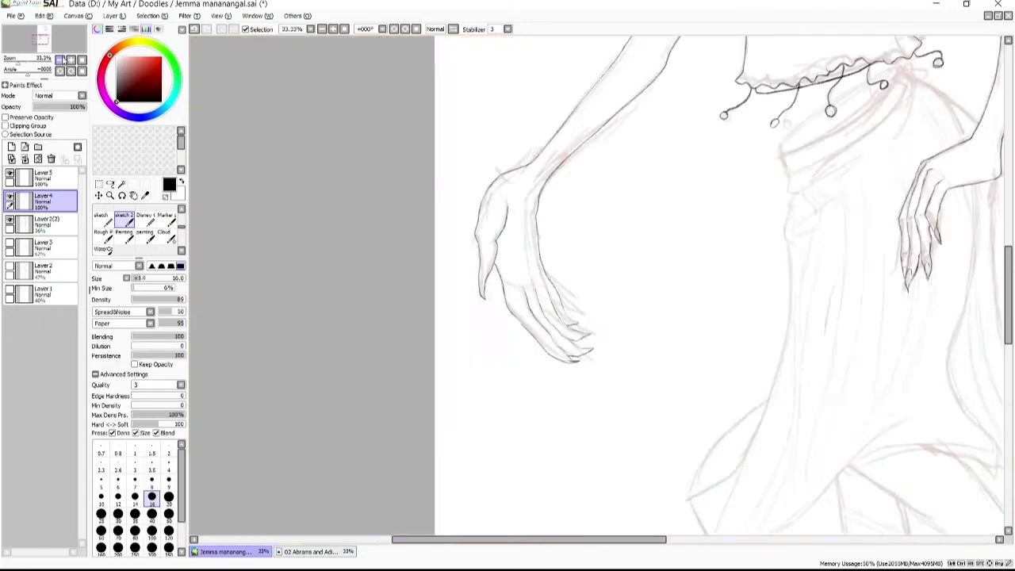
{"action": "scroll", "coordinate": [540, 377], "scroll_direction": "down", "scroll_amount": 1}
{"action": "scroll", "coordinate": [345, 162], "scroll_direction": "up", "scroll_amount": 1}
{"action": "scroll", "coordinate": [345, 163], "scroll_direction": "up", "scroll_amount": 1}
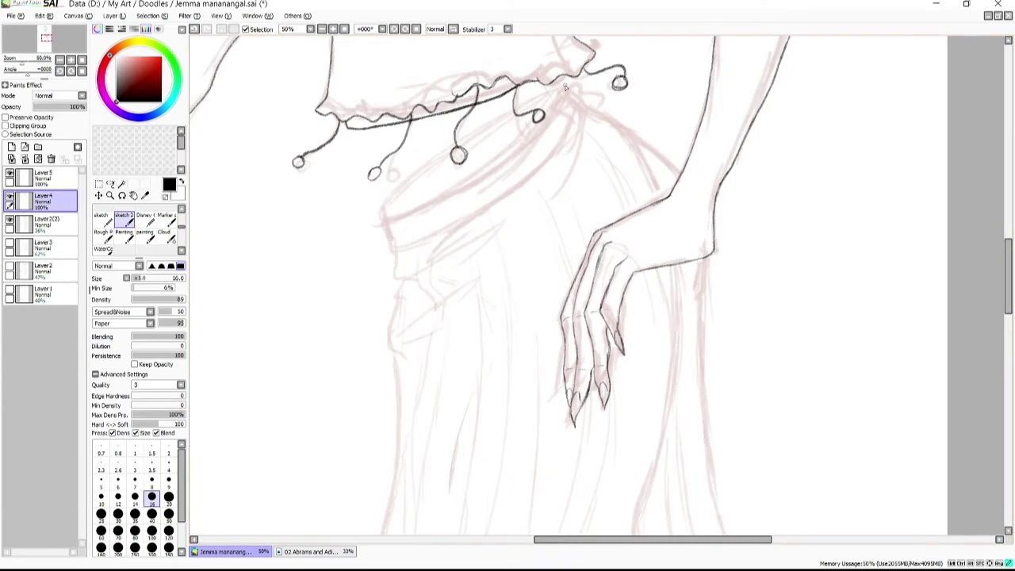
{"action": "mouse_move", "coordinate": [565, 87]}
{"action": "left_mouse_down"}
{"action": "mouse_move", "coordinate": [516, 147]}
{"action": "mouse_move", "coordinate": [444, 203]}
{"action": "mouse_move", "coordinate": [388, 214]}
{"action": "mouse_move", "coordinate": [469, 135]}
{"action": "mouse_move", "coordinate": [539, 96]}
{"action": "left_mouse_up"}
On the flat-coloured version, fill the selected skirt red on a new layer
{"action": "key", "text": "ctrl+z"}
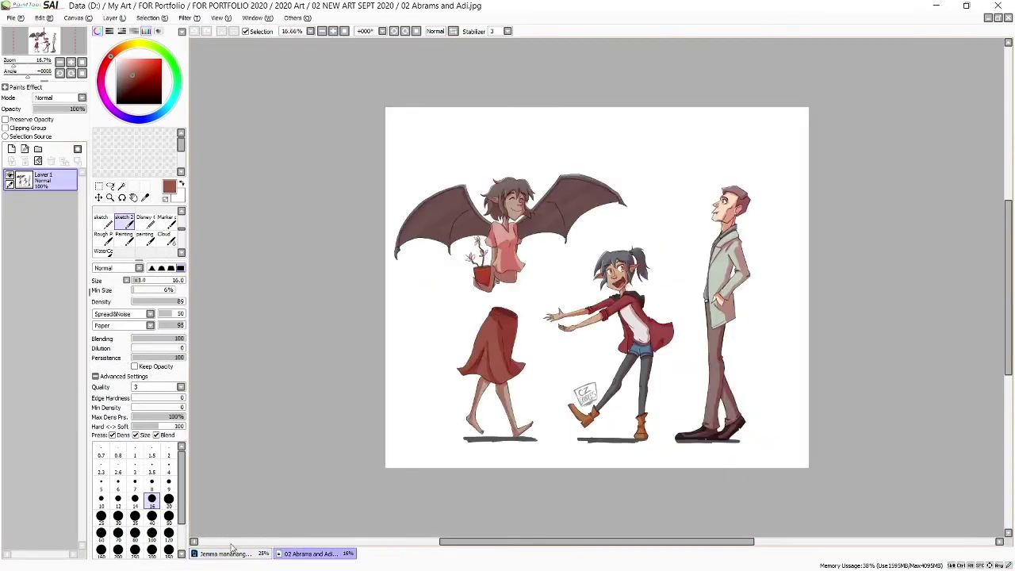
{"action": "left_click", "coordinate": [225, 554]}
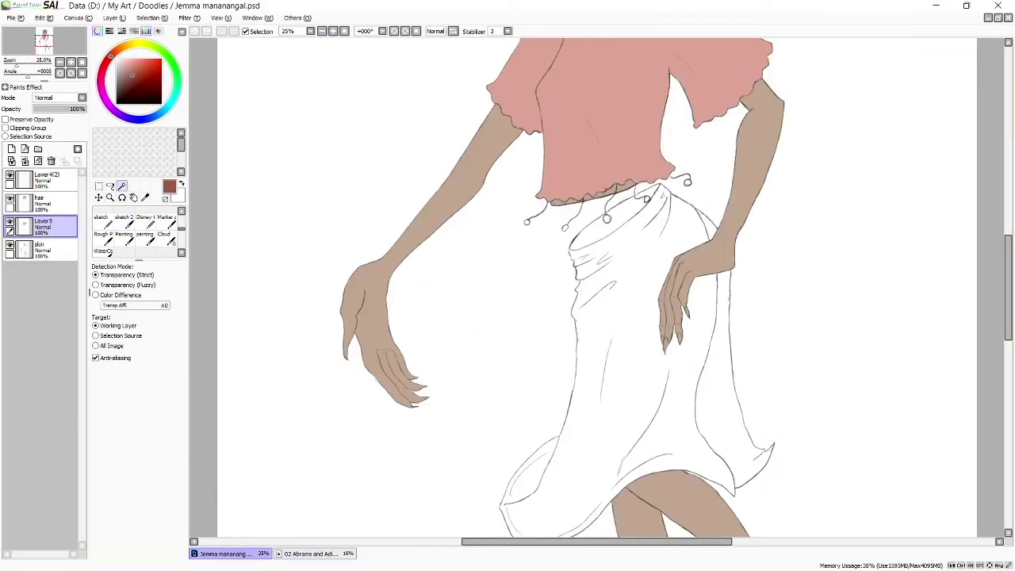
{"action": "left_click", "coordinate": [152, 17]}
{"action": "left_click", "coordinate": [153, 17]}
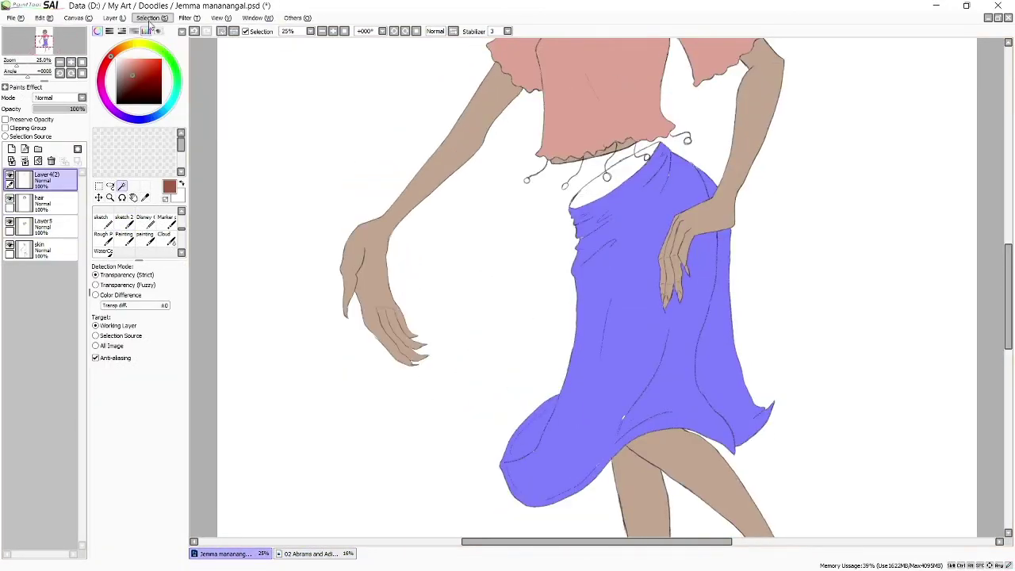
{"action": "left_click", "coordinate": [103, 234]}
{"action": "left_click", "coordinate": [65, 228]}
{"action": "left_click", "coordinate": [11, 149]}
{"action": "left_click", "coordinate": [676, 295]}
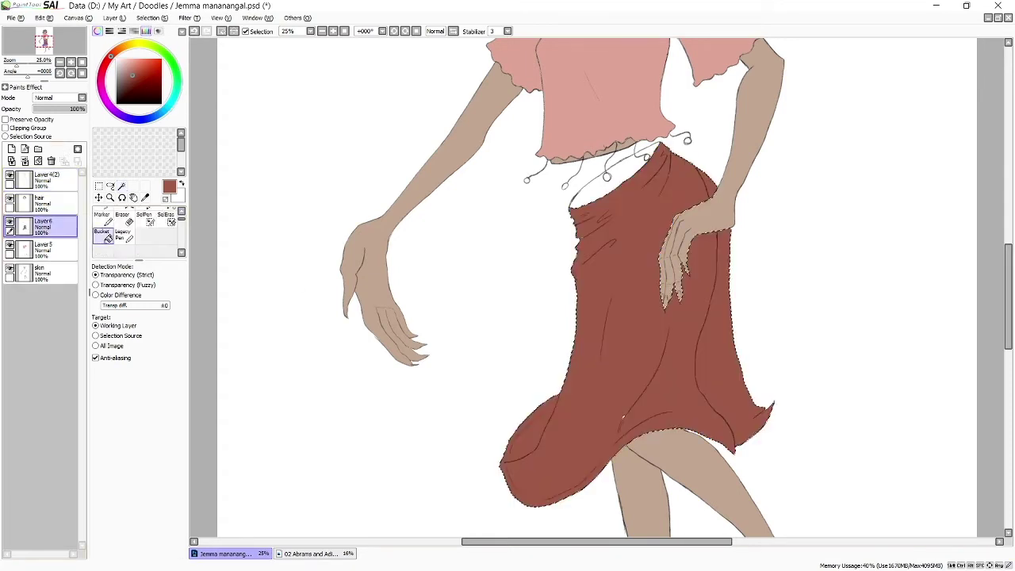
Deselect the skirt, return to the brush, and zoom in on the skirt
{"action": "left_click", "coordinate": [221, 17]}
{"action": "key", "text": "Escape"}
{"action": "left_click", "coordinate": [145, 230]}
{"action": "key", "text": "b"}
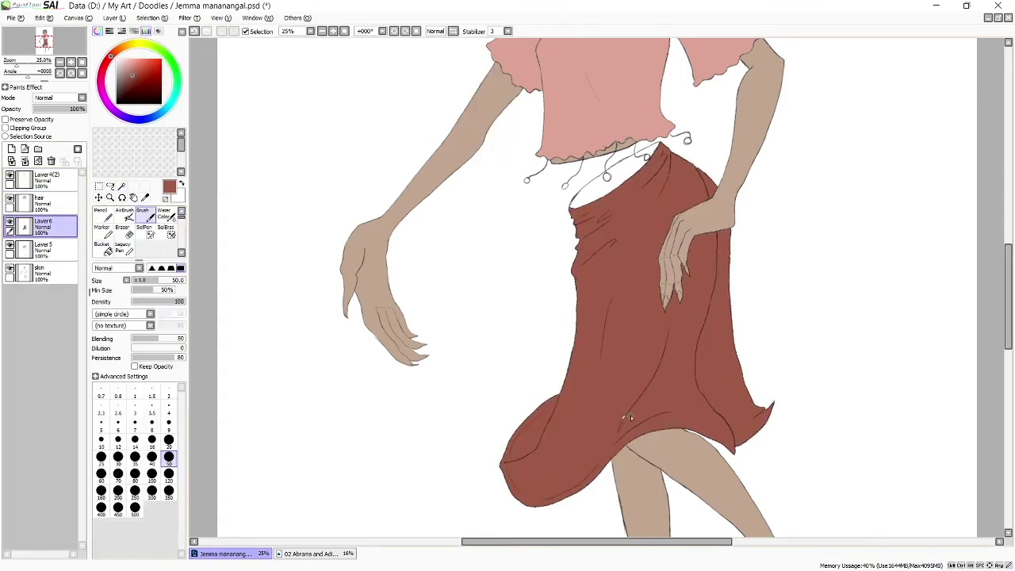
{"action": "left_click", "coordinate": [70, 63]}
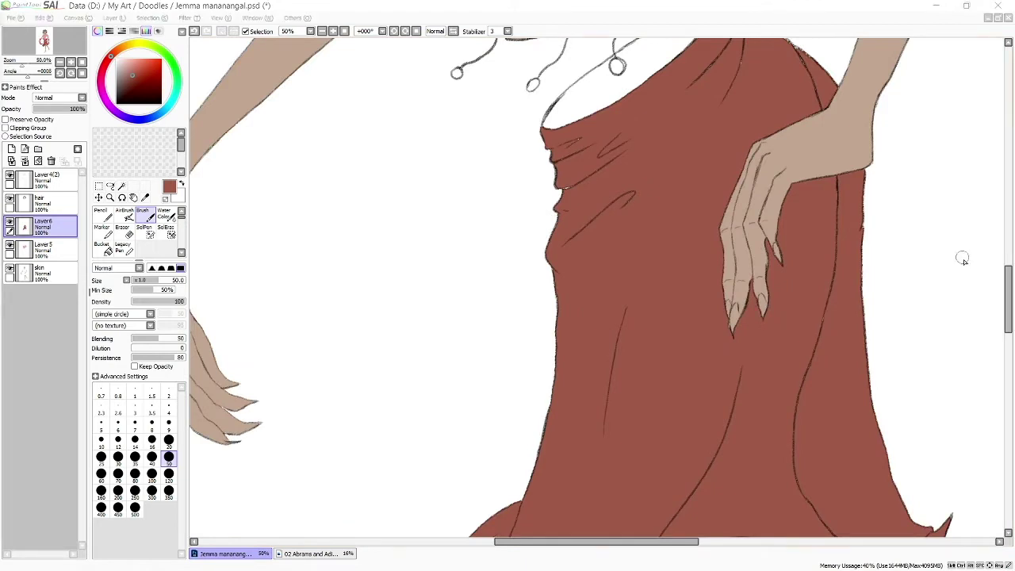
{"action": "scroll", "coordinate": [824, 195], "scroll_direction": "up", "scroll_amount": 1}
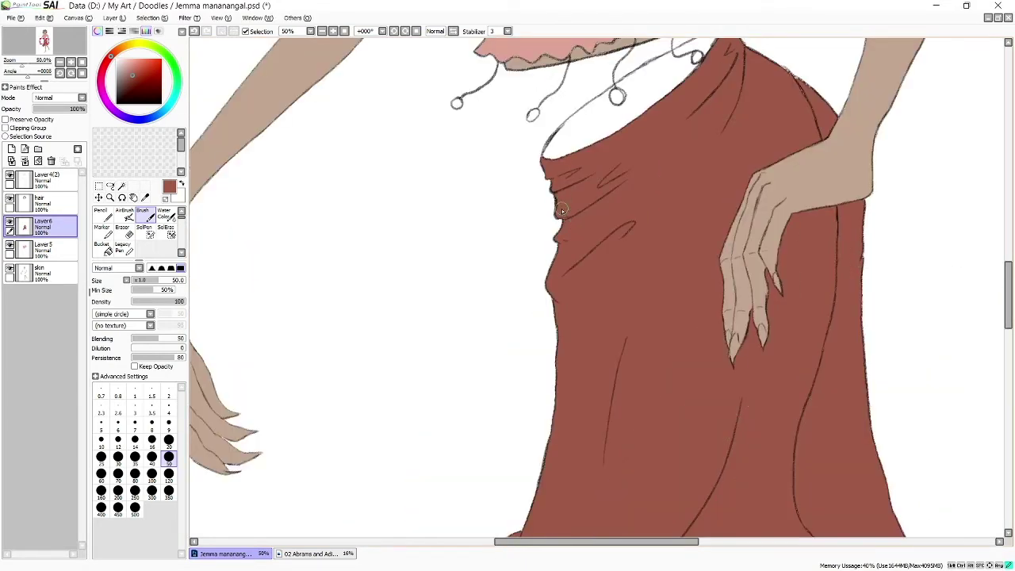
{"action": "scroll", "coordinate": [595, 286], "scroll_direction": "up", "scroll_amount": 2}
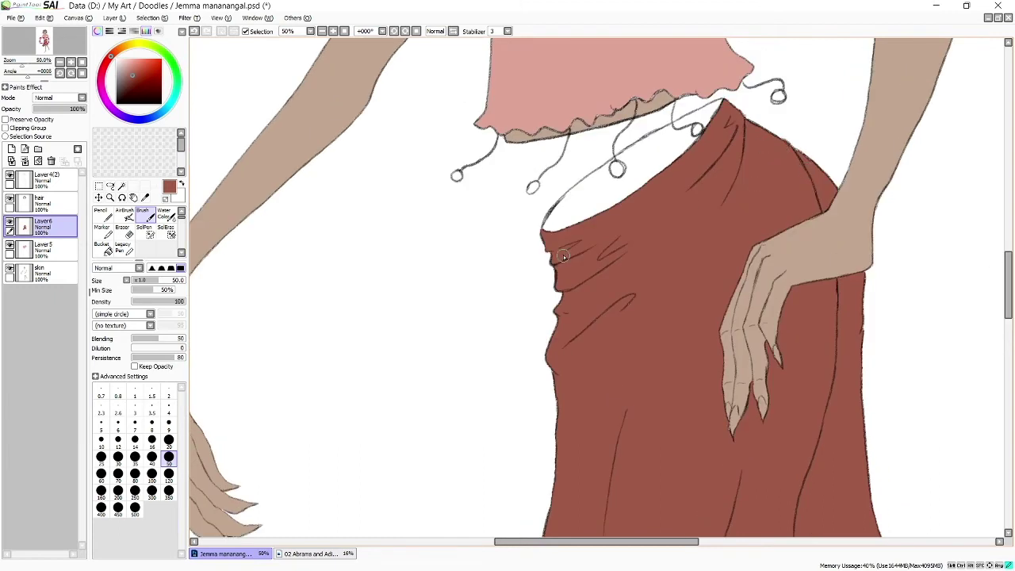
{"action": "scroll", "coordinate": [670, 301], "scroll_direction": "down", "scroll_amount": 8}
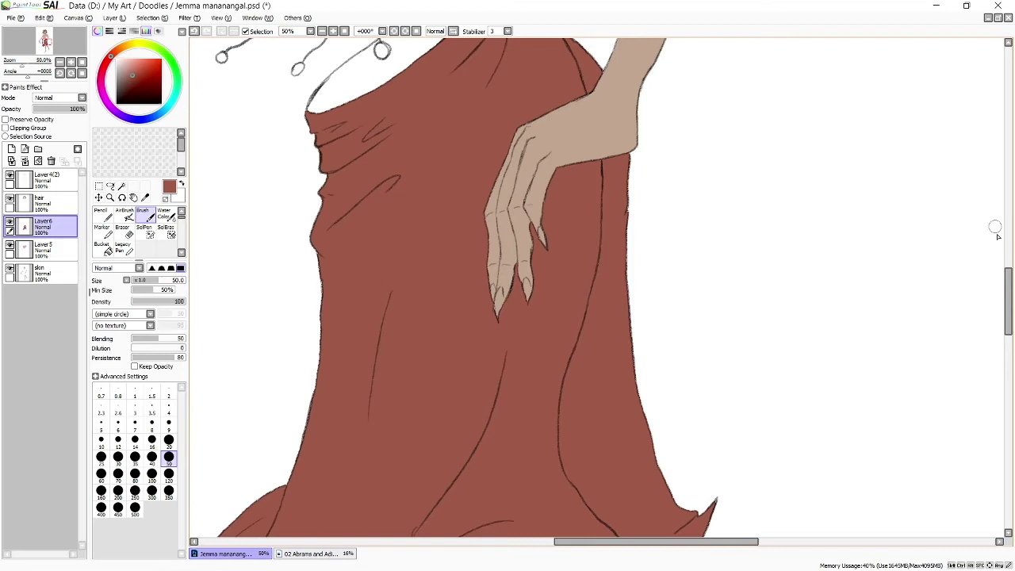
{"action": "scroll", "coordinate": [996, 230], "scroll_direction": "up", "scroll_amount": 3}
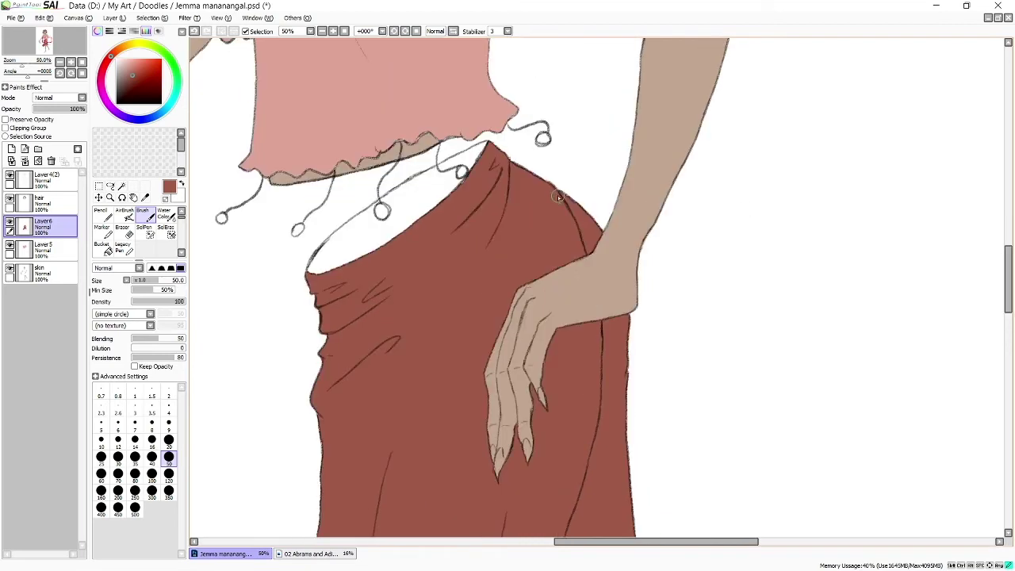
{"action": "scroll", "coordinate": [1008, 290], "scroll_direction": "down", "scroll_amount": 6}
Shrink the brush to size 16 and redraw the skirt's hem line
{"action": "key", "text": "["}
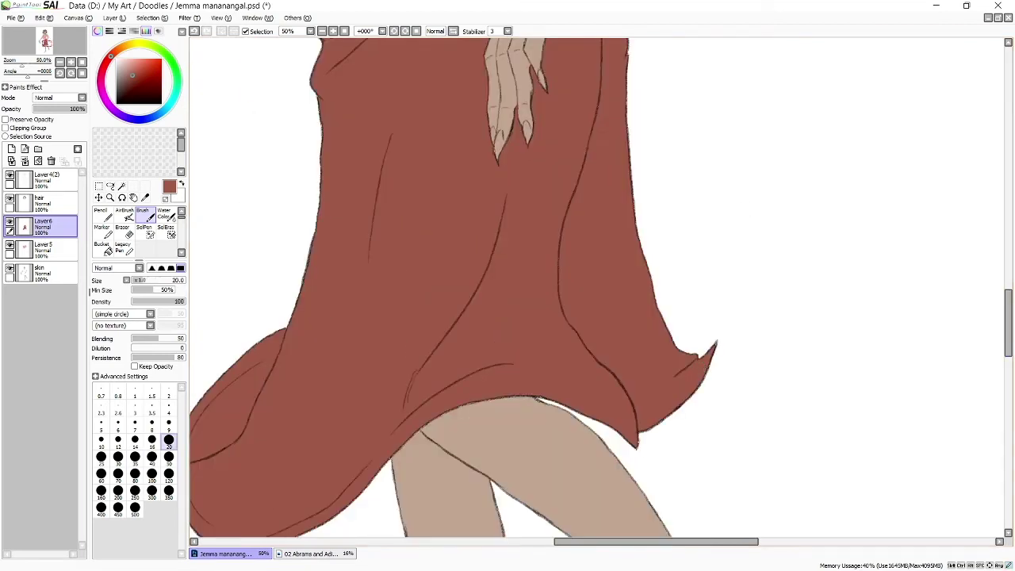
{"action": "key", "text": "["}
{"action": "key", "text": "ctrl+z"}
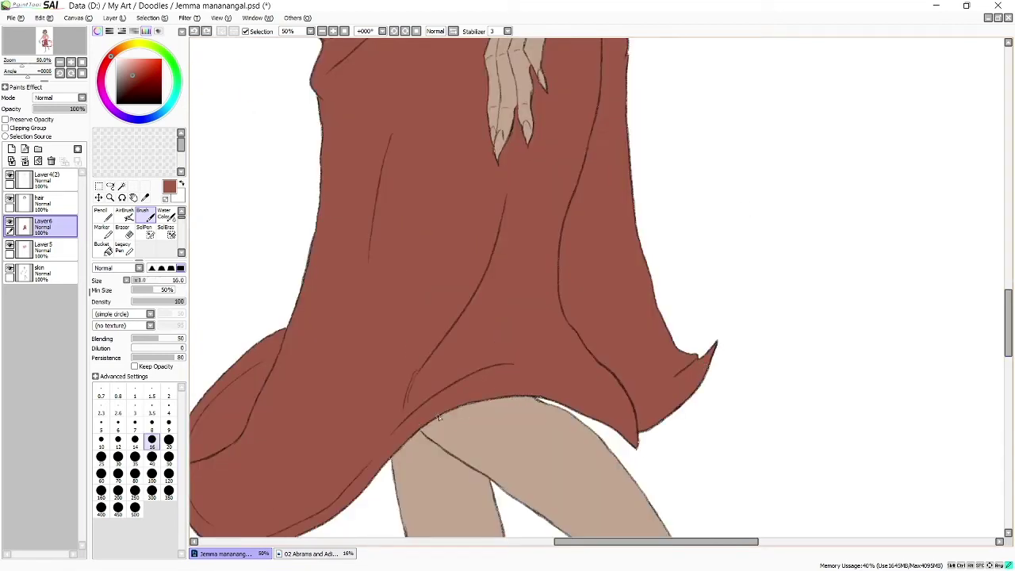
{"action": "left_click_drag", "start_coordinate": [439, 418], "coordinate": [493, 399]}
{"action": "scroll", "coordinate": [403, 444], "scroll_direction": "down", "scroll_amount": 2}
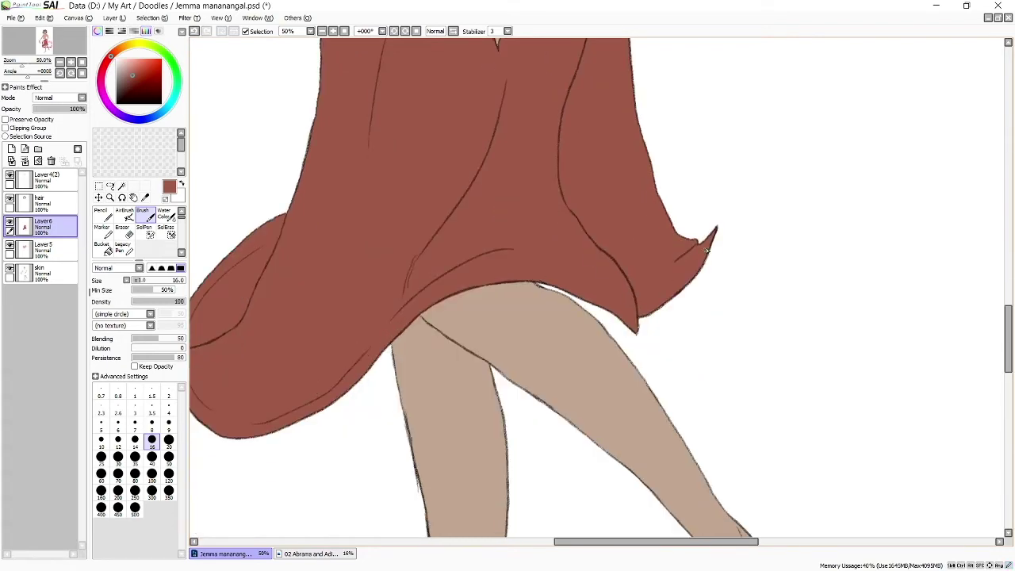
{"action": "scroll", "coordinate": [356, 349], "scroll_direction": "up", "scroll_amount": 5}
{"action": "scroll", "coordinate": [372, 286], "scroll_direction": "up", "scroll_amount": 5}
{"action": "left_click", "coordinate": [381, 251], "text": "alt"}
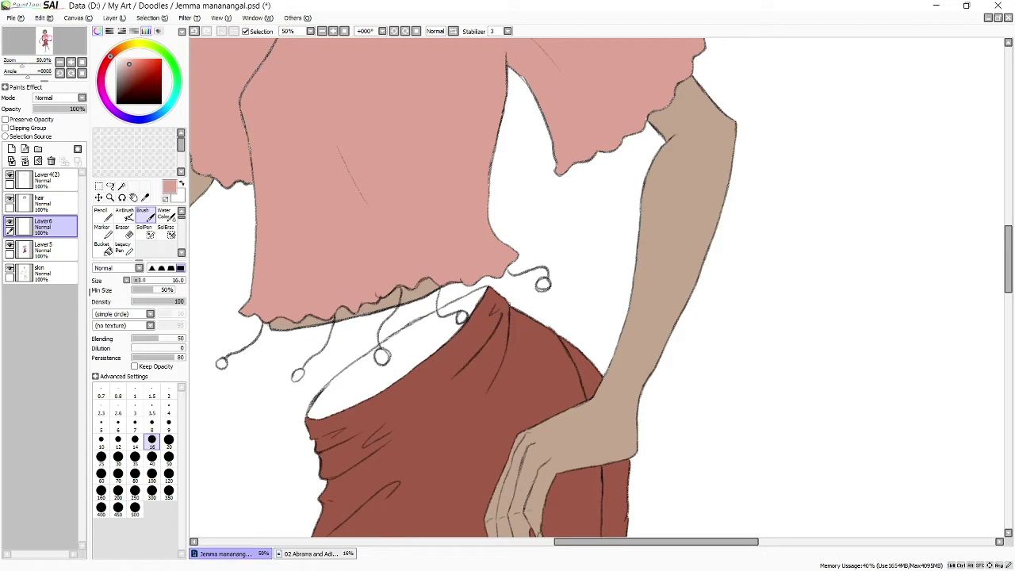
Trace darker lines over the pink shirt's inner edge and left shoulder
{"action": "scroll", "coordinate": [741, 193], "scroll_direction": "up", "scroll_amount": 2}
{"action": "scroll", "coordinate": [740, 192], "scroll_direction": "up", "scroll_amount": 2}
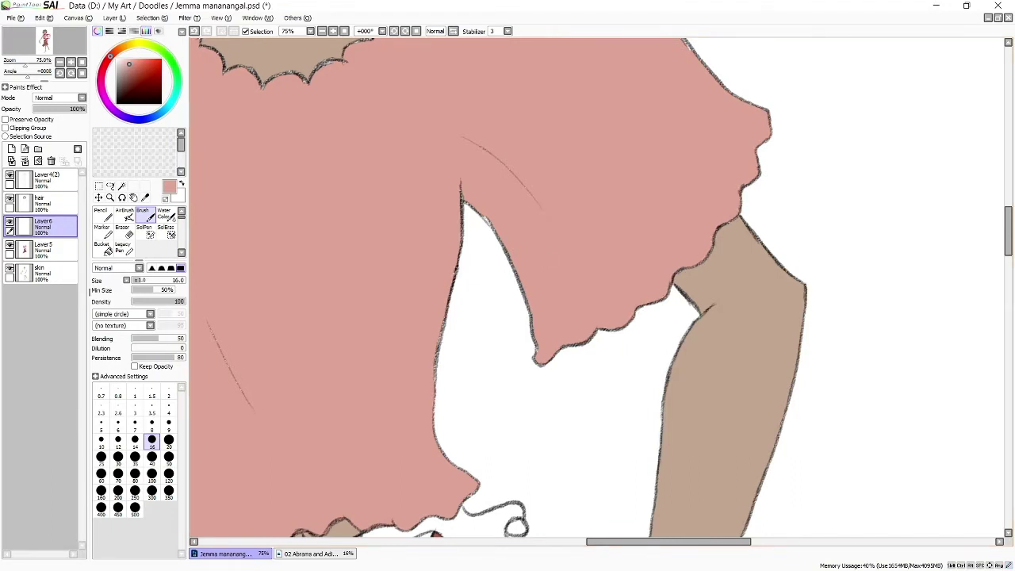
{"action": "mouse_move", "coordinate": [476, 206]}
{"action": "left_mouse_down"}
{"action": "mouse_move", "coordinate": [517, 279]}
{"action": "mouse_move", "coordinate": [536, 361]}
{"action": "left_mouse_up"}
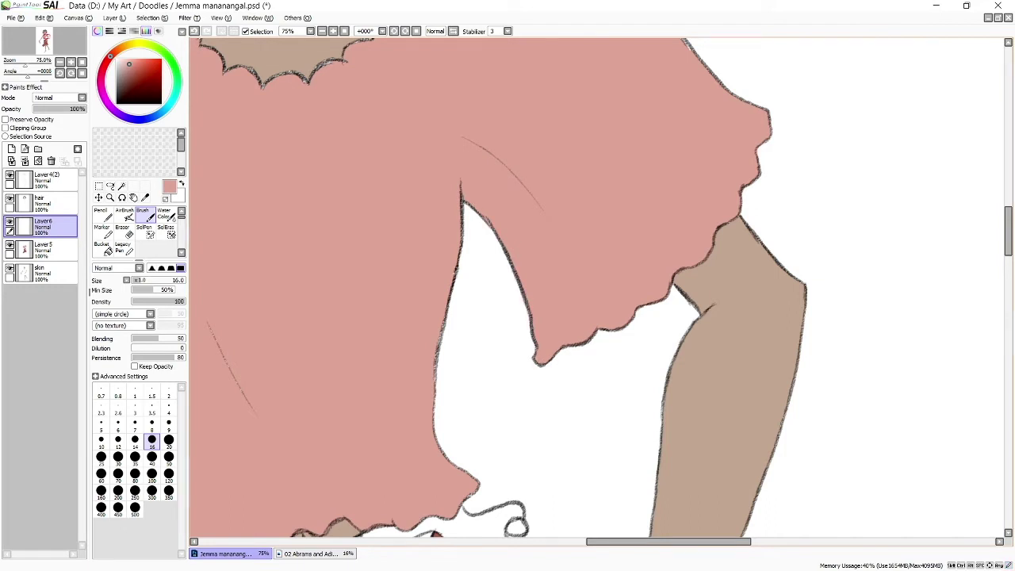
{"action": "scroll", "coordinate": [437, 357], "scroll_direction": "up", "scroll_amount": 5}
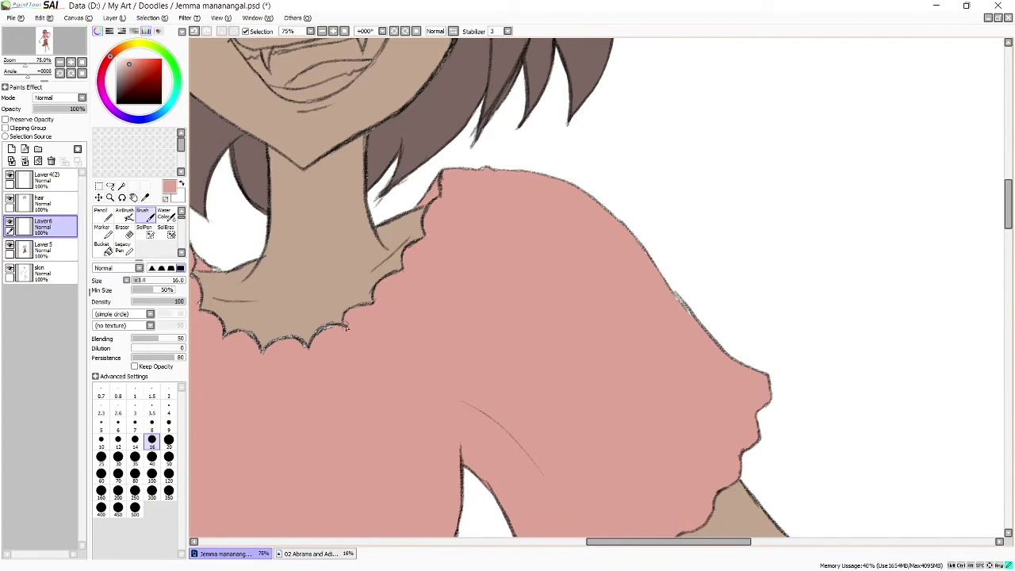
{"action": "scroll", "coordinate": [408, 496], "scroll_direction": "left", "scroll_amount": 3}
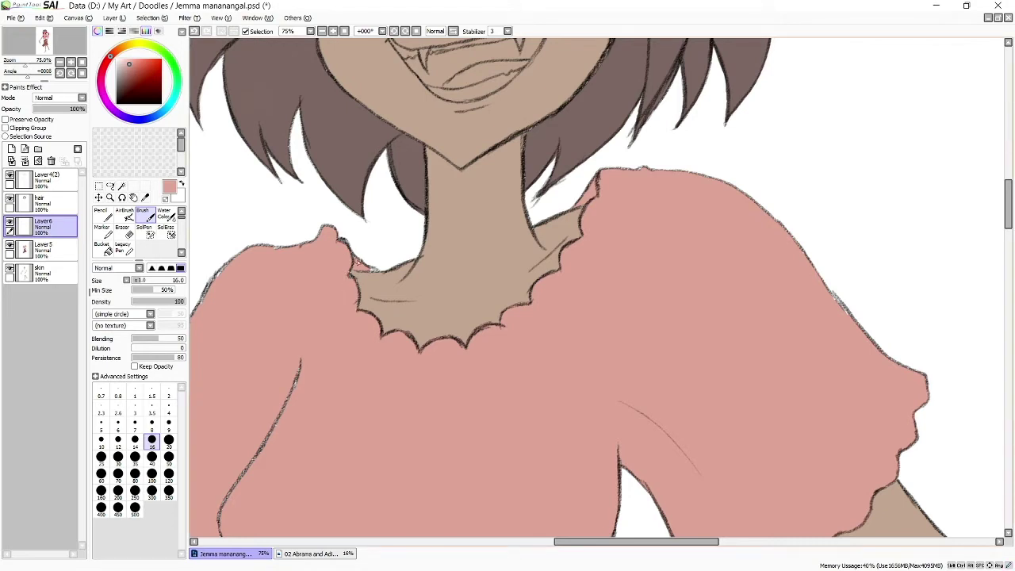
{"action": "left_click_drag", "start_coordinate": [268, 248], "coordinate": [194, 317]}
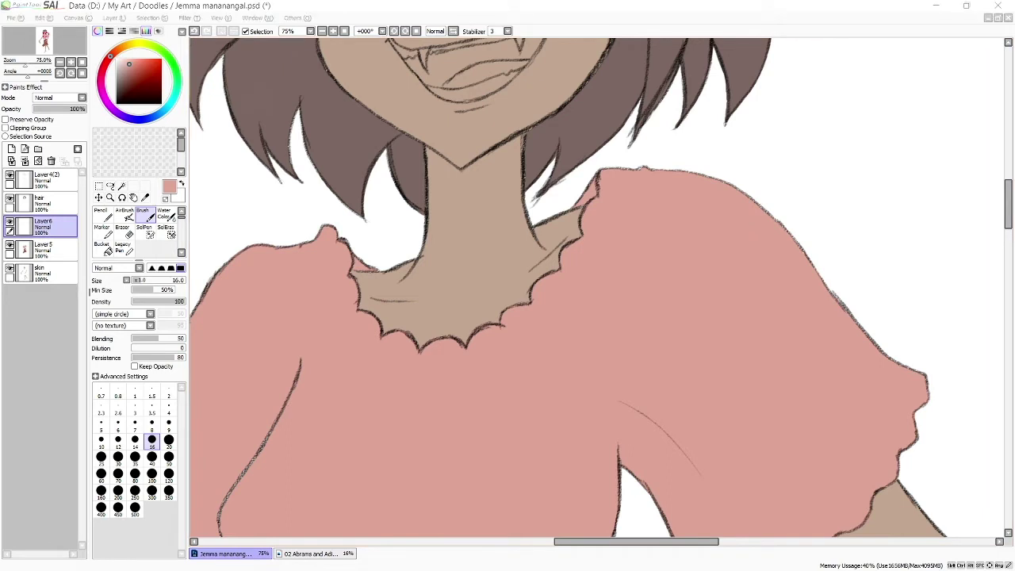
Adjust the brush size and pan across the shirt to check its outlines
{"action": "scroll", "coordinate": [600, 288], "scroll_direction": "down", "scroll_amount": 1}
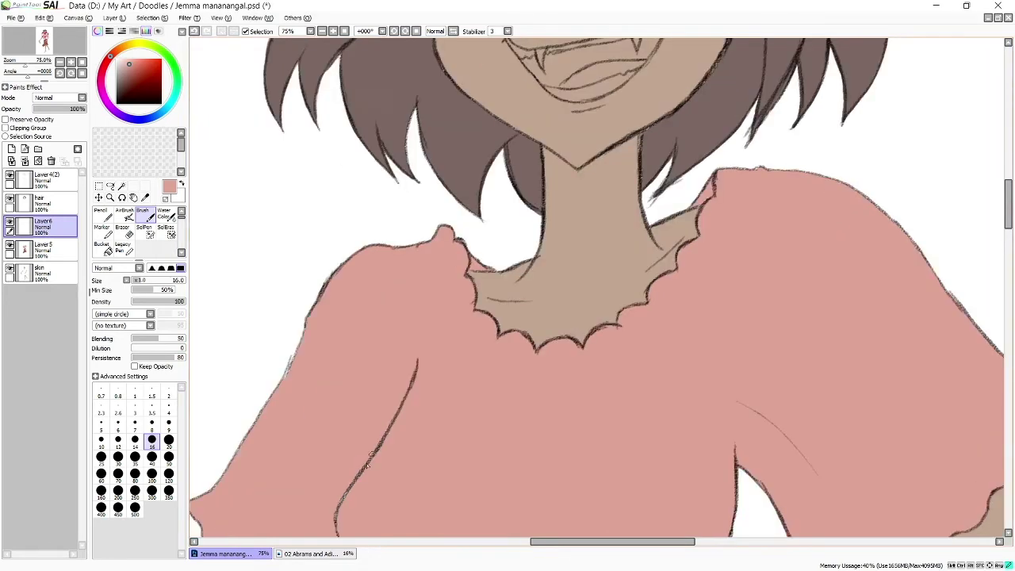
{"action": "scroll", "coordinate": [600, 288], "scroll_direction": "down", "scroll_amount": 3}
{"action": "scroll", "coordinate": [548, 519], "scroll_direction": "left", "scroll_amount": 2}
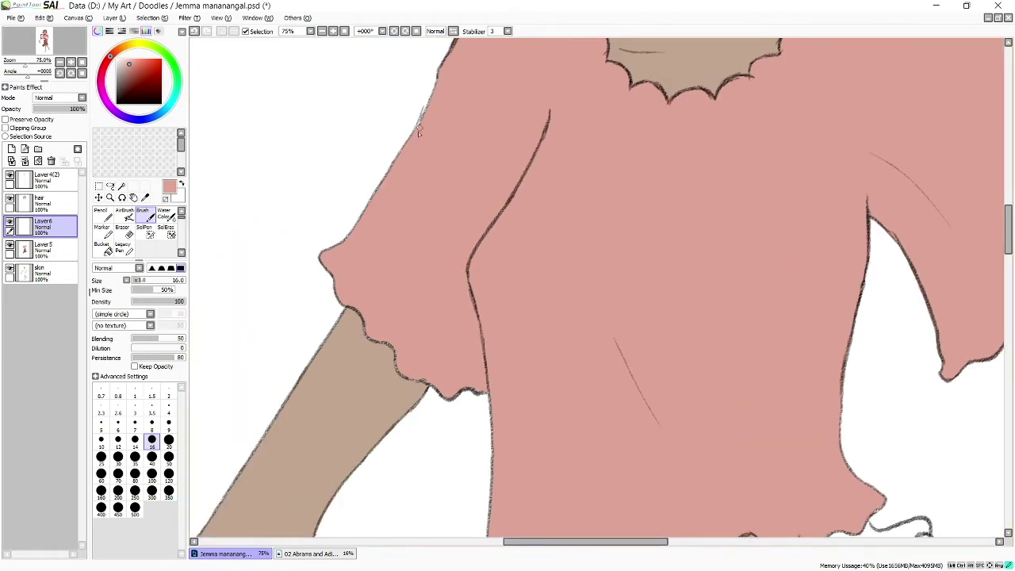
{"action": "key", "text": "bracketright"}
{"action": "key", "text": "bracketright"}
{"action": "key", "text": "bracketright"}
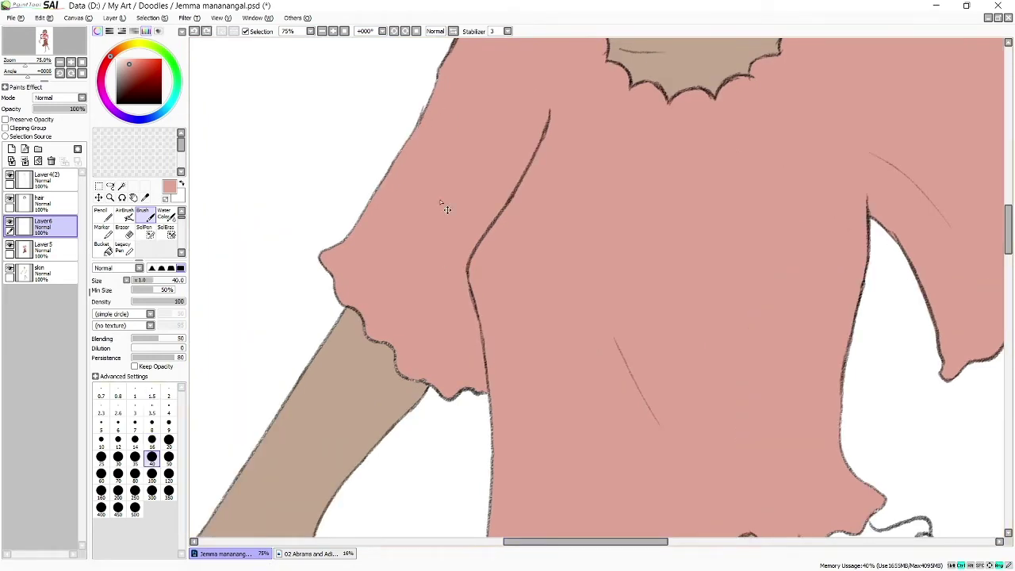
{"action": "key", "text": "bracketleft"}
{"action": "key", "text": "bracketleft"}
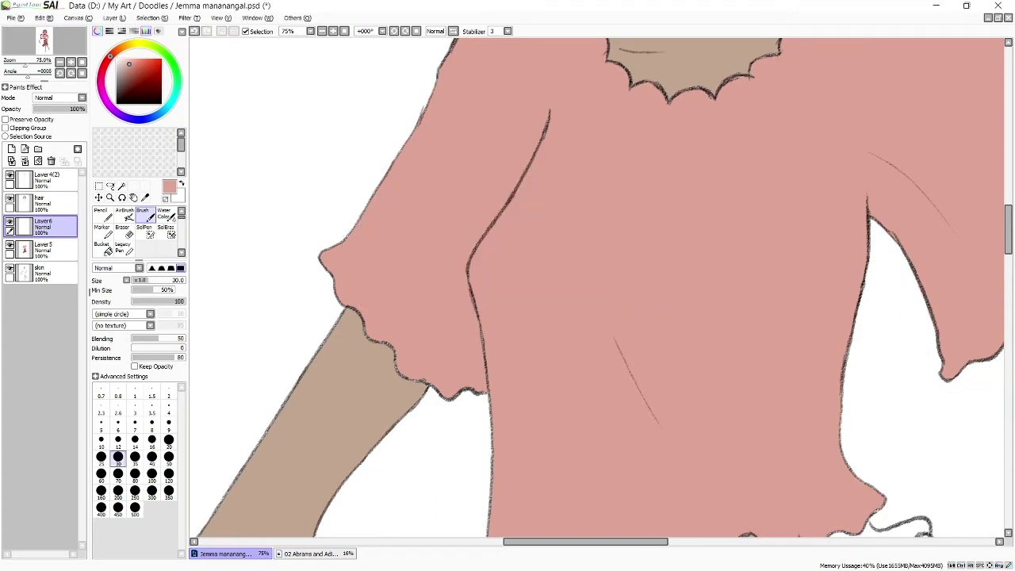
{"action": "key", "text": "bracketleft"}
{"action": "key", "text": "bracketleft"}
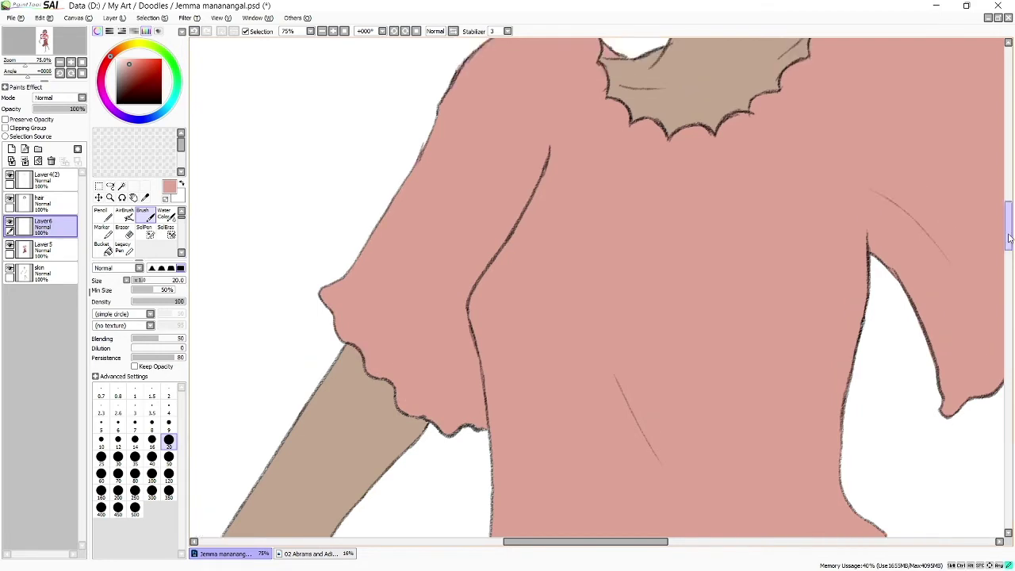
{"action": "scroll", "coordinate": [924, 241], "scroll_direction": "up", "scroll_amount": 5}
{"action": "scroll", "coordinate": [872, 240], "scroll_direction": "up", "scroll_amount": 3}
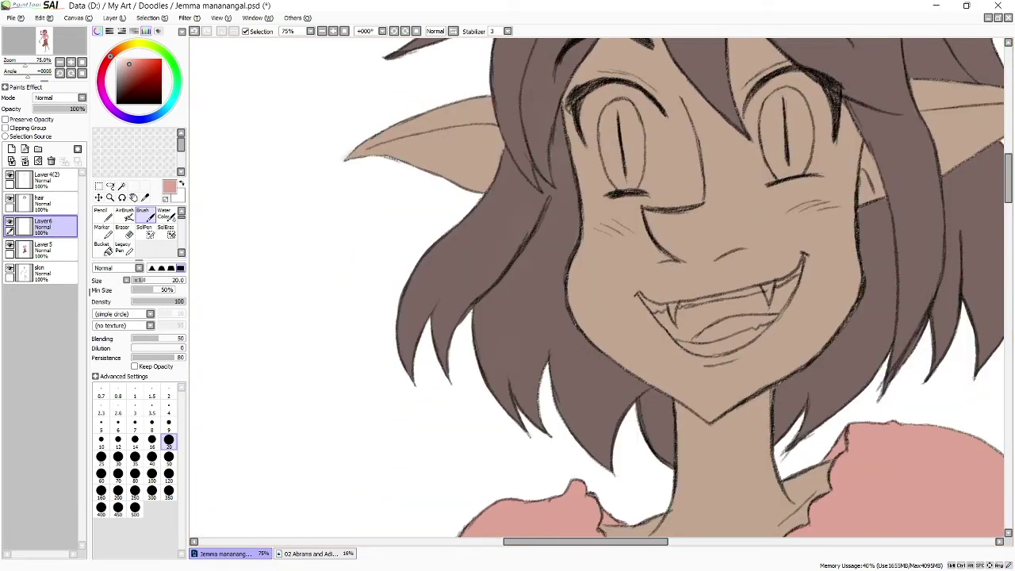
{"action": "scroll", "coordinate": [491, 278], "scroll_direction": "down", "scroll_amount": 8}
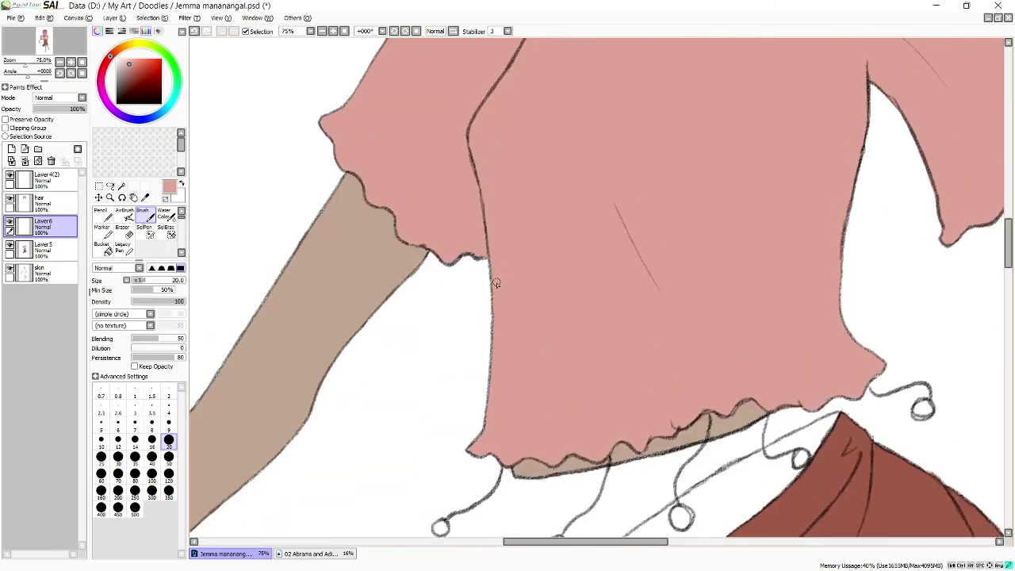
Fill the five beads on the hanging strings pink and save the drawing
{"action": "scroll", "coordinate": [880, 365], "scroll_direction": "down", "scroll_amount": 3}
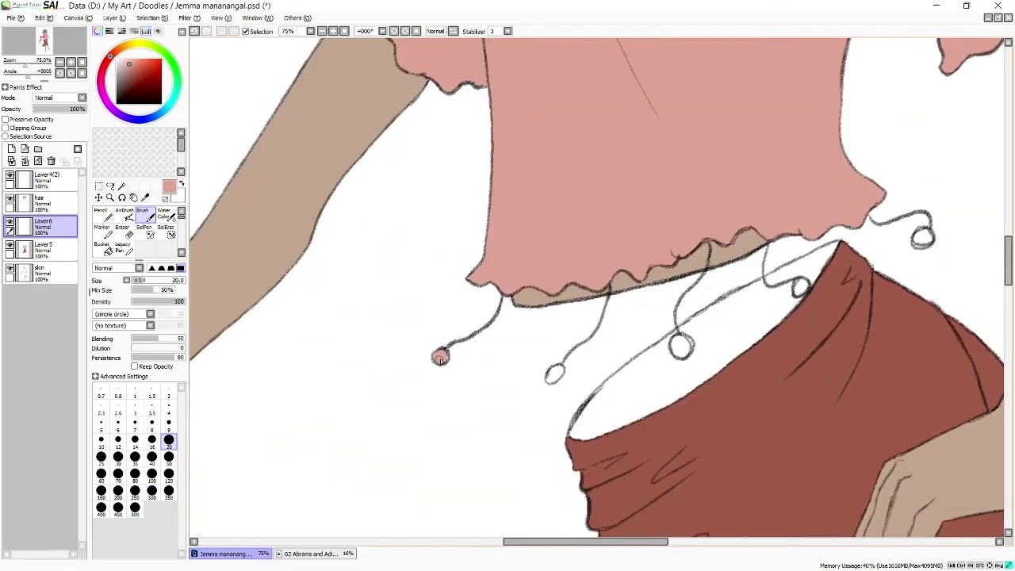
{"action": "left_click", "coordinate": [440, 356]}
{"action": "left_click", "coordinate": [555, 375]}
{"action": "left_click", "coordinate": [682, 346]}
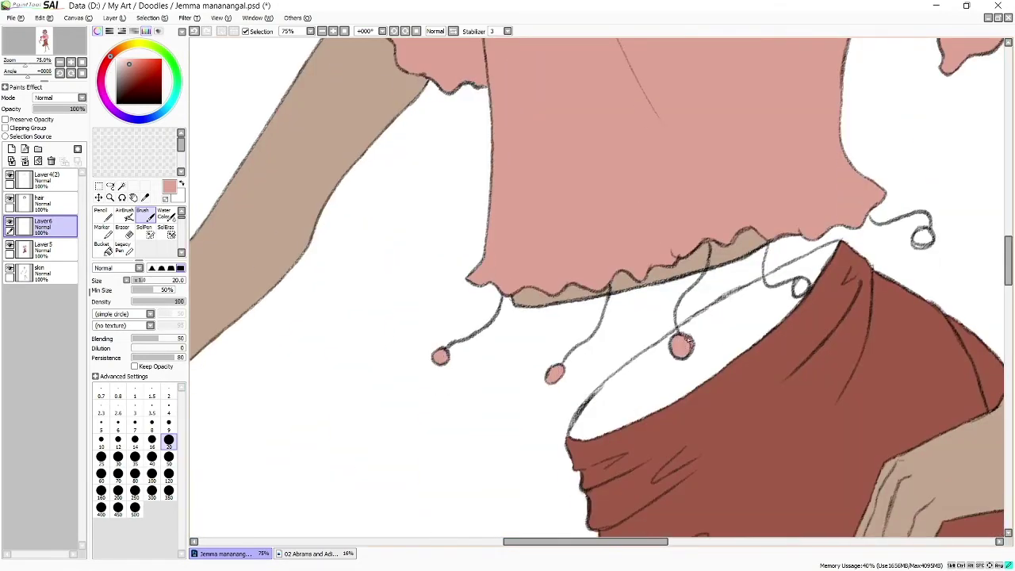
{"action": "left_click", "coordinate": [800, 287]}
{"action": "left_click", "coordinate": [923, 238]}
{"action": "key", "text": "ctrl+s"}
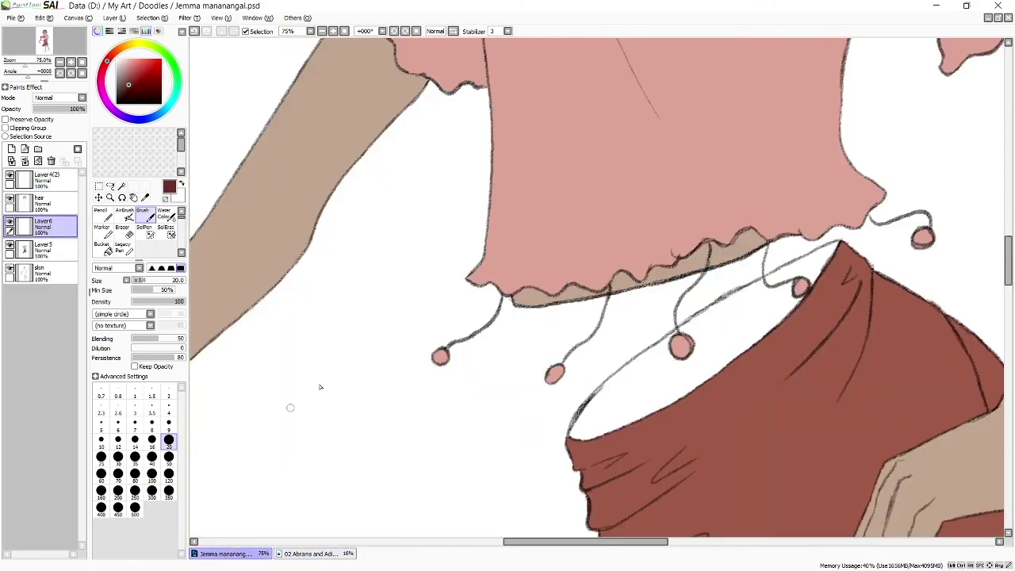
Wand-select the skirt interior on the skin layer and bucket-fill it dark red
{"action": "left_click", "coordinate": [39, 273]}
{"action": "left_click", "coordinate": [39, 178]}
{"action": "left_click", "coordinate": [122, 185]}
{"action": "left_click", "coordinate": [714, 356]}
{"action": "left_click", "coordinate": [40, 273]}
{"action": "left_click", "coordinate": [101, 242]}
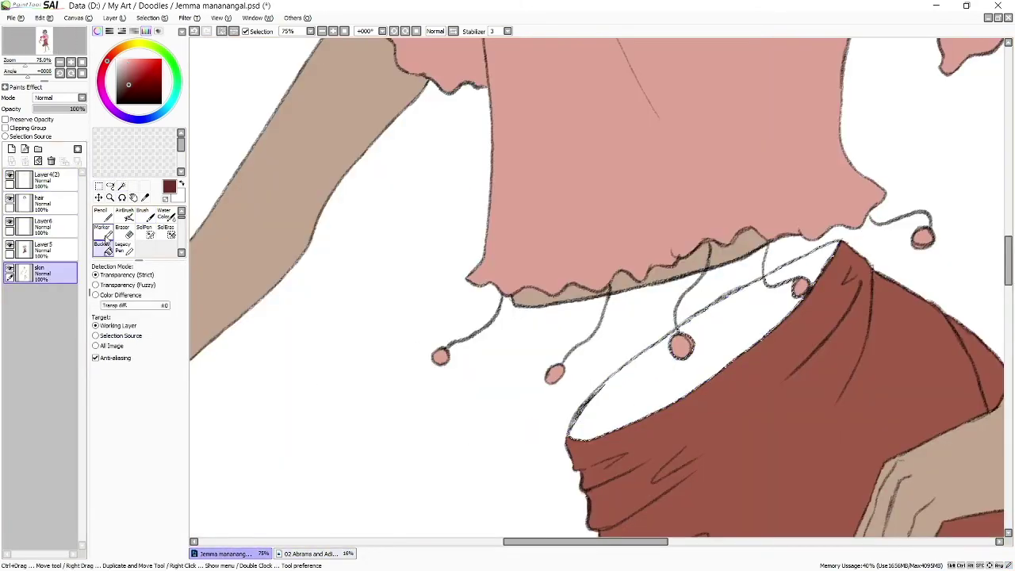
{"action": "left_click", "coordinate": [717, 371]}
{"action": "key", "text": "ctrl+d"}
Brush dark red into the gaps along the skirt rim
{"action": "key", "text": "b"}
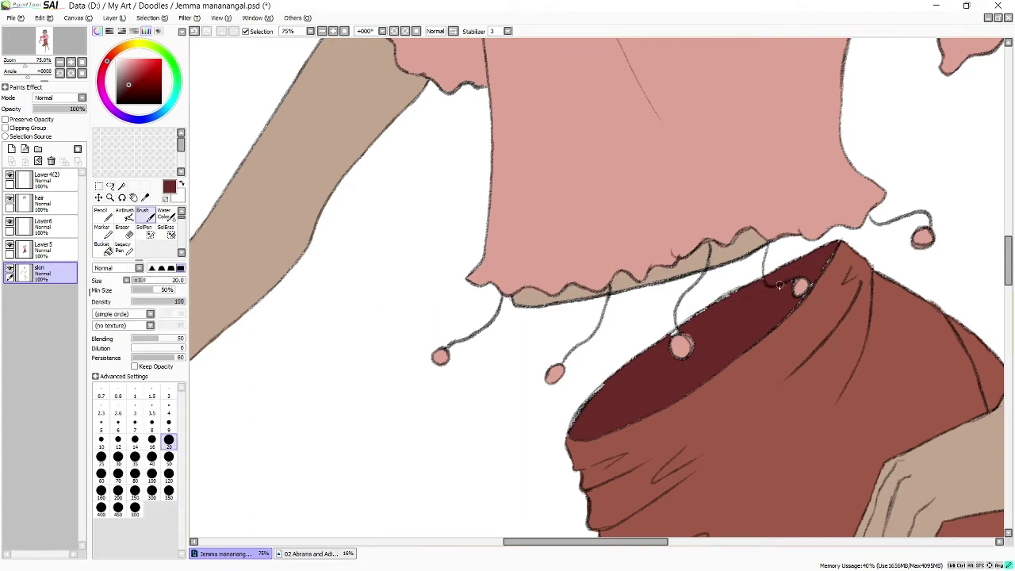
{"action": "left_click_drag", "start_coordinate": [766, 279], "coordinate": [690, 324]}
{"action": "mouse_move", "coordinate": [607, 379]}
{"action": "left_mouse_down"}
{"action": "mouse_move", "coordinate": [568, 438]}
{"action": "mouse_move", "coordinate": [578, 415]}
{"action": "left_mouse_up"}
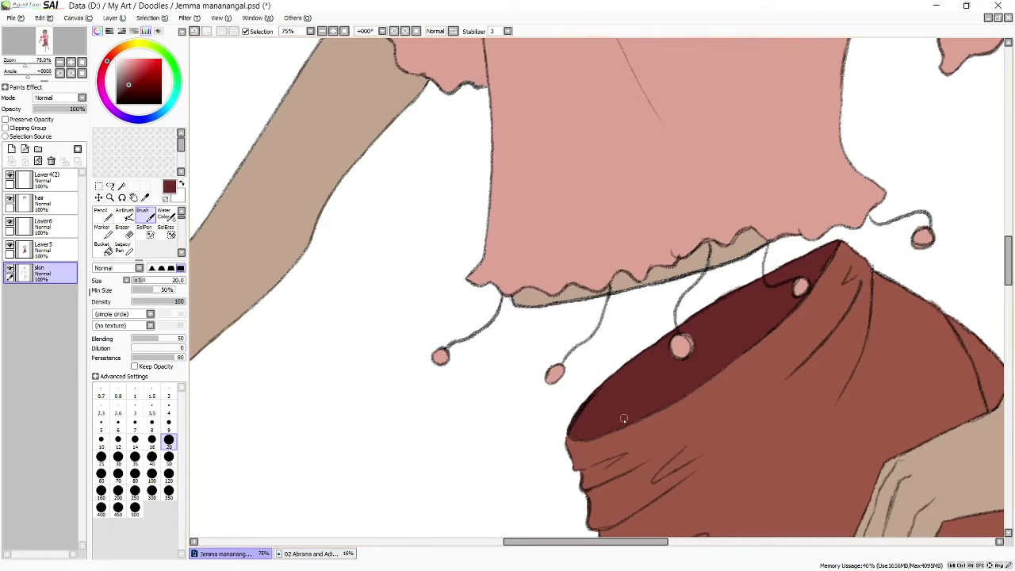
{"action": "scroll", "coordinate": [623, 419], "scroll_direction": "down", "scroll_amount": 2}
{"action": "scroll", "coordinate": [623, 418], "scroll_direction": "down", "scroll_amount": 2}
{"action": "scroll", "coordinate": [682, 216], "scroll_direction": "up", "scroll_amount": 5}
Paint both eyes white on a new layer with a size 40 brush
{"action": "key", "text": "ctrl+shift+n"}
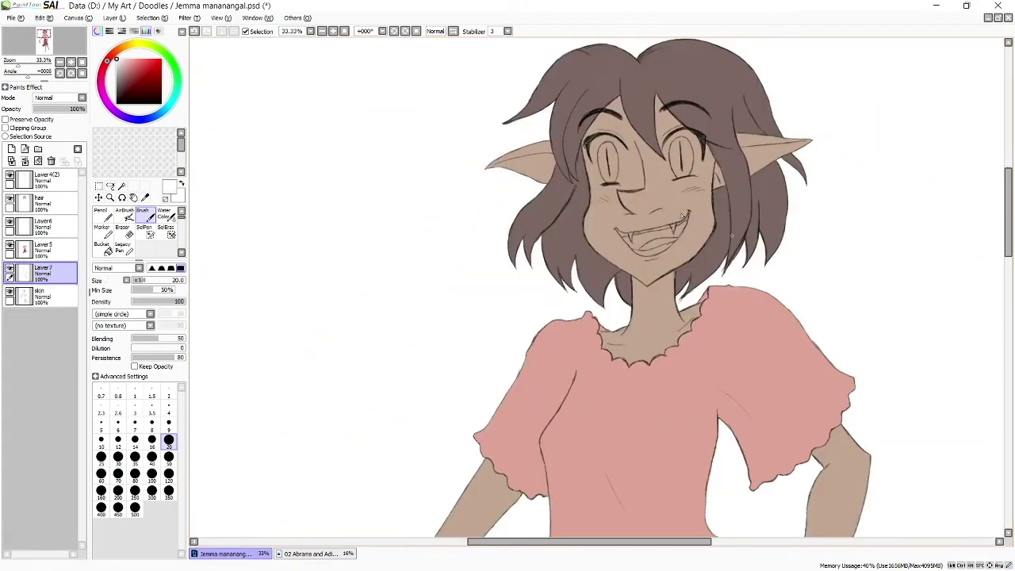
{"action": "scroll", "coordinate": [682, 216], "scroll_direction": "up", "scroll_amount": 3}
{"action": "mouse_move", "coordinate": [828, 190]}
{"action": "left_mouse_down"}
{"action": "mouse_move", "coordinate": [773, 154]}
{"action": "mouse_move", "coordinate": [749, 194]}
{"action": "left_mouse_up"}
{"action": "mouse_move", "coordinate": [809, 162]}
{"action": "left_mouse_down"}
{"action": "mouse_move", "coordinate": [815, 210]}
{"action": "mouse_move", "coordinate": [765, 230]}
{"action": "left_mouse_up"}
{"action": "mouse_move", "coordinate": [768, 168]}
{"action": "left_mouse_down"}
{"action": "mouse_move", "coordinate": [750, 230]}
{"action": "mouse_move", "coordinate": [769, 254]}
{"action": "left_mouse_up"}
{"action": "left_click_drag", "start_coordinate": [825, 207], "coordinate": [777, 240]}
{"action": "mouse_move", "coordinate": [658, 190]}
{"action": "left_mouse_down"}
{"action": "mouse_move", "coordinate": [583, 178]}
{"action": "mouse_move", "coordinate": [634, 261]}
{"action": "mouse_move", "coordinate": [615, 184]}
{"action": "left_mouse_up"}
Paint the fangs and the upper and lower teeth white at brush size 16
{"action": "scroll", "coordinate": [626, 230], "scroll_direction": "down", "scroll_amount": 2}
{"action": "left_click", "coordinate": [152, 441]}
{"action": "left_click_drag", "start_coordinate": [767, 287], "coordinate": [769, 308]}
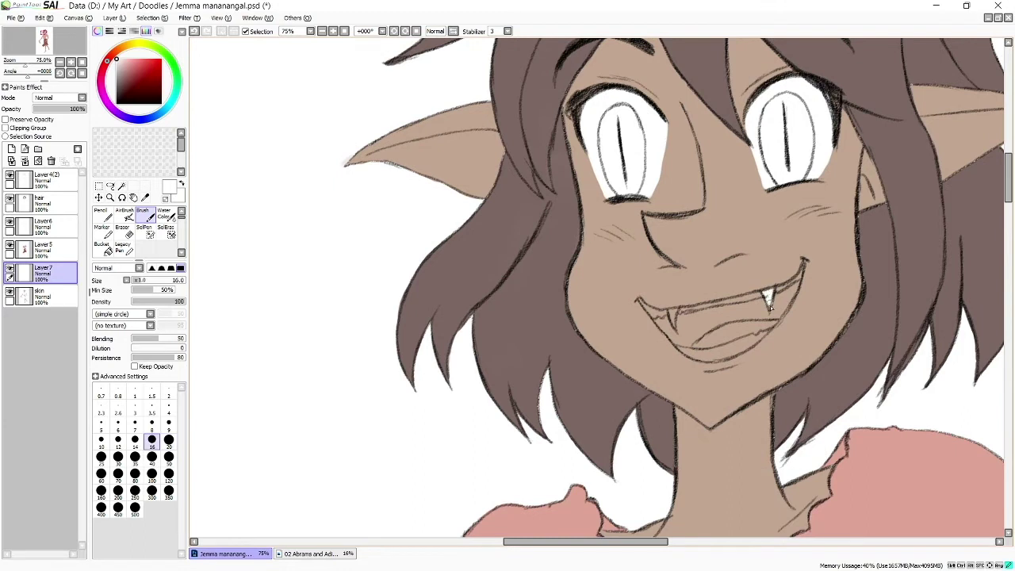
{"action": "left_click_drag", "start_coordinate": [801, 276], "coordinate": [777, 290]}
{"action": "left_click_drag", "start_coordinate": [751, 298], "coordinate": [653, 316]}
{"action": "mouse_move", "coordinate": [762, 339]}
{"action": "left_mouse_down"}
{"action": "mouse_move", "coordinate": [686, 357]}
{"action": "mouse_move", "coordinate": [722, 351]}
{"action": "mouse_move", "coordinate": [705, 339]}
{"action": "mouse_move", "coordinate": [750, 341]}
{"action": "left_mouse_up"}
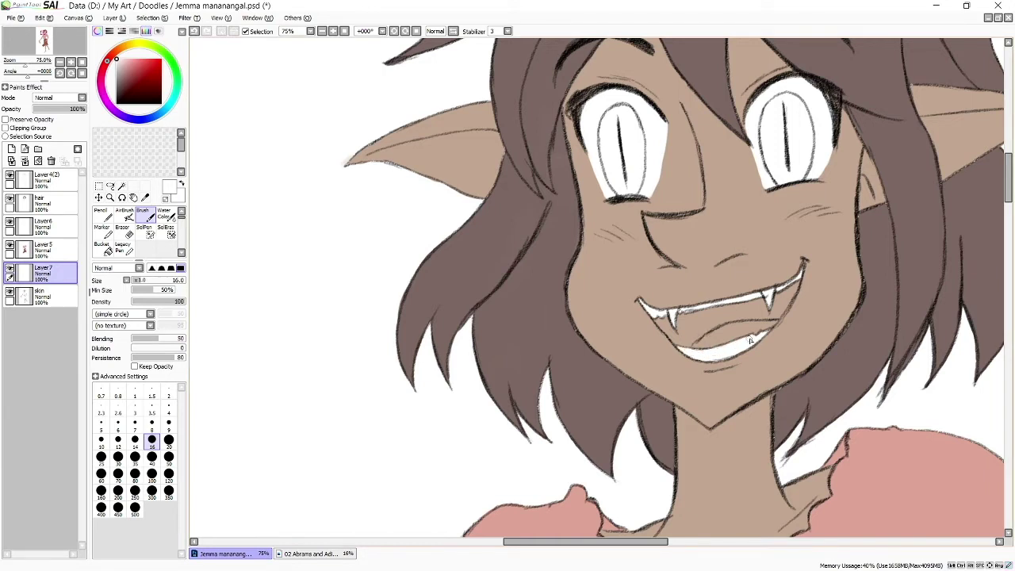
Rename the new layer to 'white'
{"action": "double_click", "coordinate": [44, 268]}
{"action": "type", "text": "white"}
{"action": "key", "text": "Return"}
{"action": "left_click", "coordinate": [132, 60]}
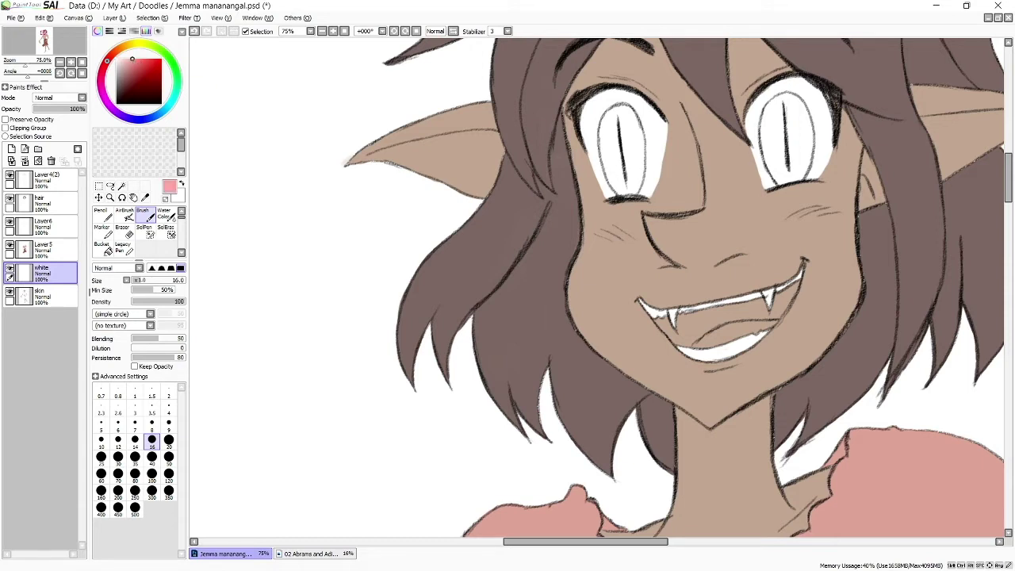
Select the mouth on the line art and fill it red-pink on a new layer
{"action": "left_click", "coordinate": [121, 186]}
{"action": "left_click", "coordinate": [11, 149]}
{"action": "left_click", "coordinate": [44, 178]}
{"action": "left_click", "coordinate": [714, 325]}
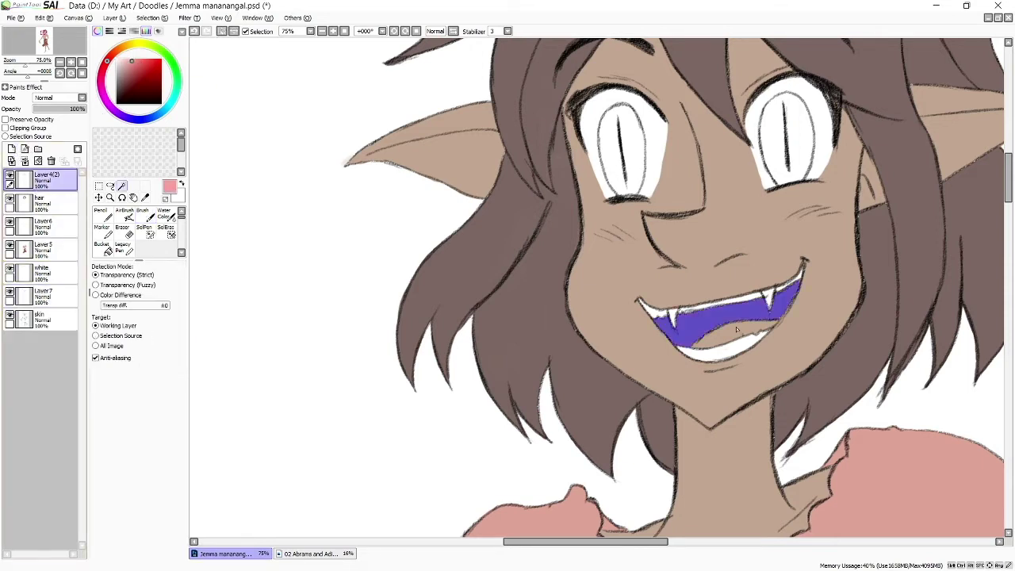
{"action": "left_click", "coordinate": [102, 246]}
{"action": "left_click", "coordinate": [714, 325]}
{"action": "left_click", "coordinate": [135, 69]}
{"action": "left_click", "coordinate": [44, 295]}
{"action": "left_click", "coordinate": [713, 325]}
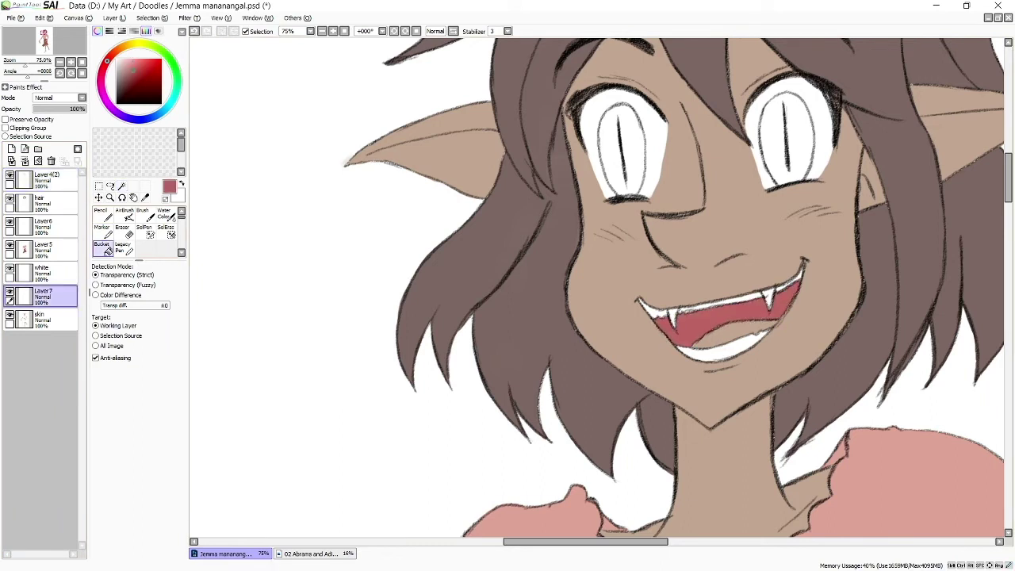
Select the tongue and fill it a lighter pink
{"action": "left_click", "coordinate": [131, 64]}
{"action": "left_click", "coordinate": [44, 179]}
{"action": "left_click", "coordinate": [147, 18]}
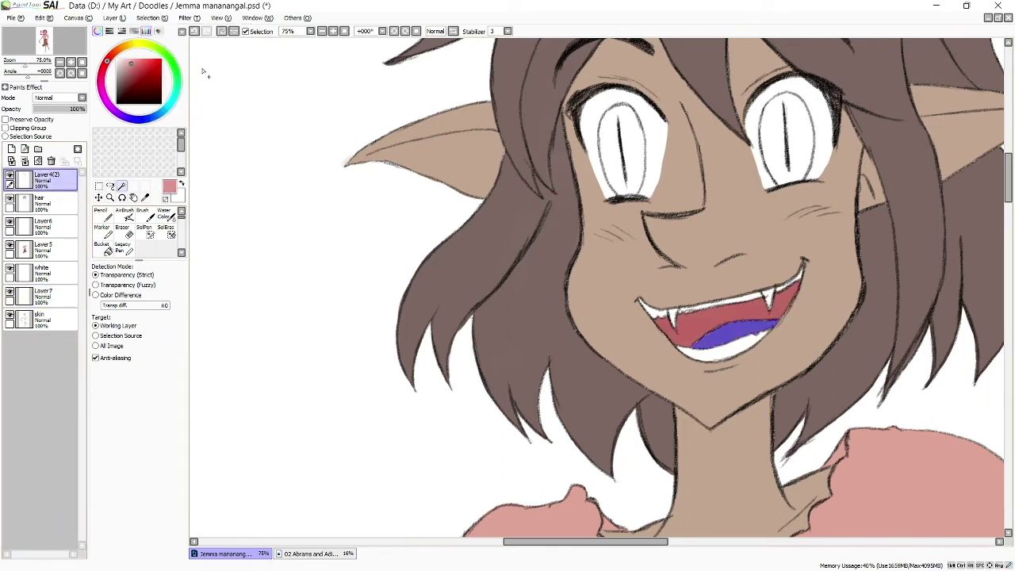
{"action": "left_click", "coordinate": [43, 295]}
{"action": "left_click", "coordinate": [713, 325]}
{"action": "key", "text": "ctrl+d"}
Rename the mouth layer 'red' and the clothing layer 'clothes'
{"action": "double_click", "coordinate": [43, 291]}
{"action": "type", "text": "red"}
{"action": "key", "text": "Return"}
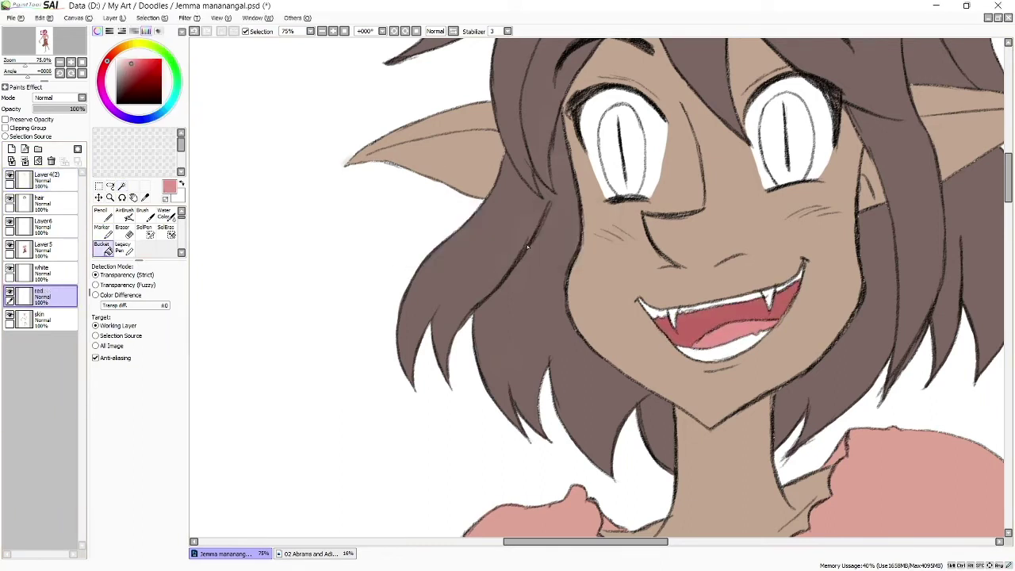
{"action": "double_click", "coordinate": [44, 245]}
{"action": "type", "text": "clothes"}
{"action": "key", "text": "Return"}
Wand-select both irises on the line art and fill them dark red
{"action": "key", "text": "ctrl+minus"}
{"action": "left_click", "coordinate": [44, 226]}
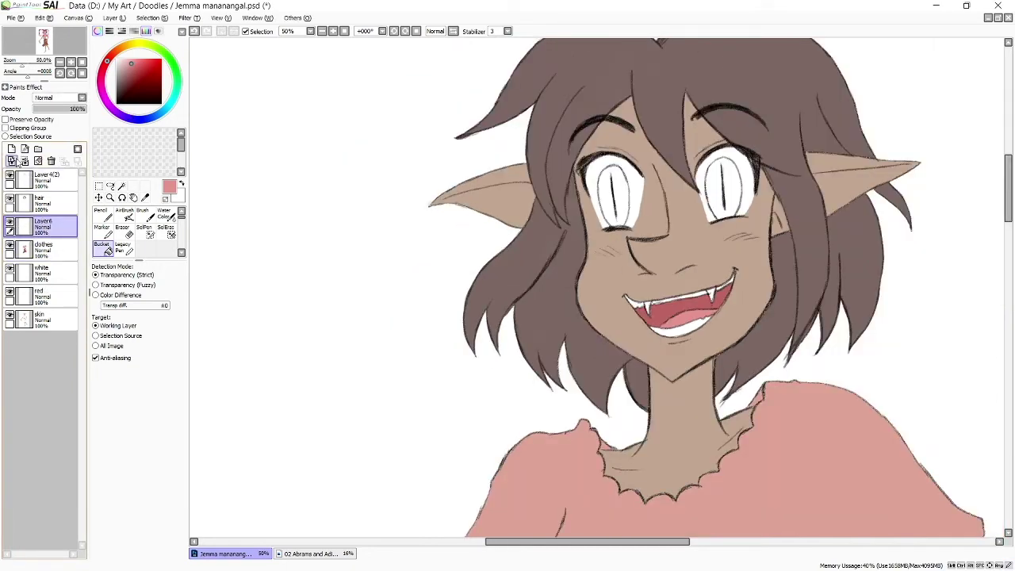
{"action": "key", "text": "ctrl+minus"}
{"action": "left_click", "coordinate": [43, 295]}
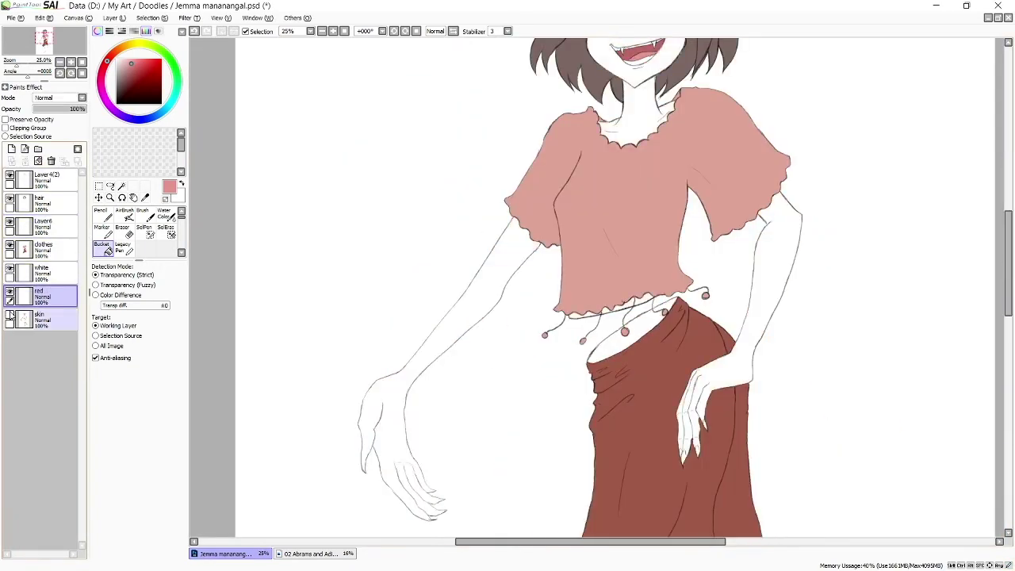
{"action": "left_click", "coordinate": [44, 226]}
{"action": "scroll", "coordinate": [603, 285], "scroll_direction": "up", "scroll_amount": 3}
{"action": "left_click", "coordinate": [44, 178]}
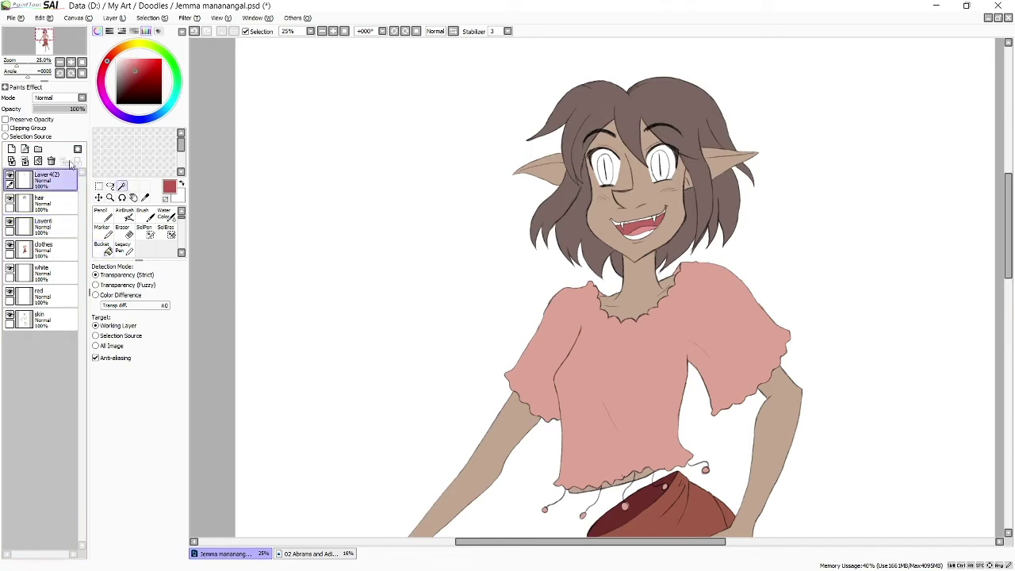
{"action": "left_click", "coordinate": [605, 167]}
{"action": "left_click", "coordinate": [661, 165]}
{"action": "left_click", "coordinate": [151, 18]}
{"action": "left_click", "coordinate": [44, 226]}
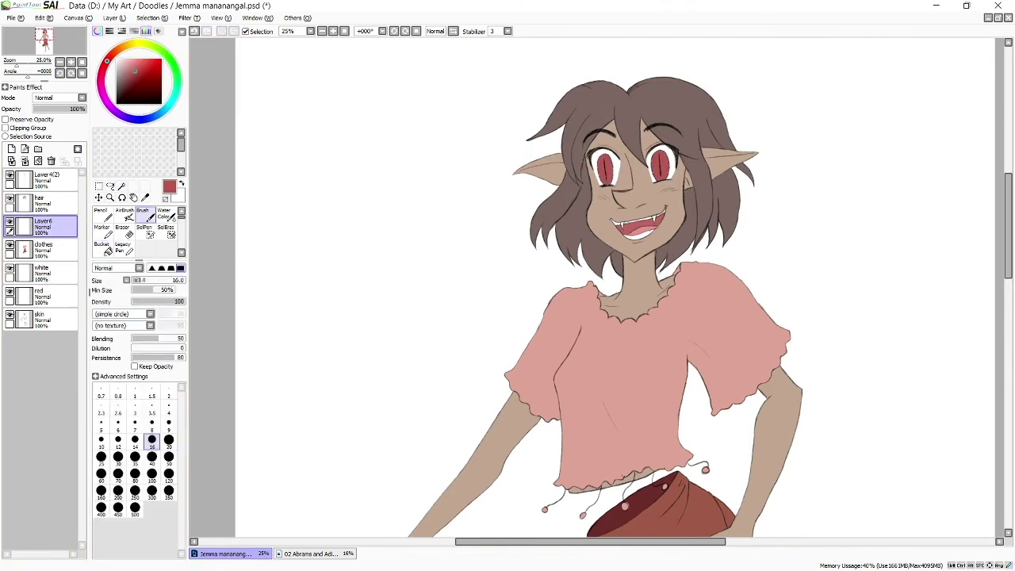
Rename the iris layer 'eyes' and save the drawing
{"action": "left_click", "coordinate": [143, 214]}
{"action": "scroll", "coordinate": [605, 167], "scroll_direction": "up", "scroll_amount": 2}
{"action": "left_click", "coordinate": [135, 457]}
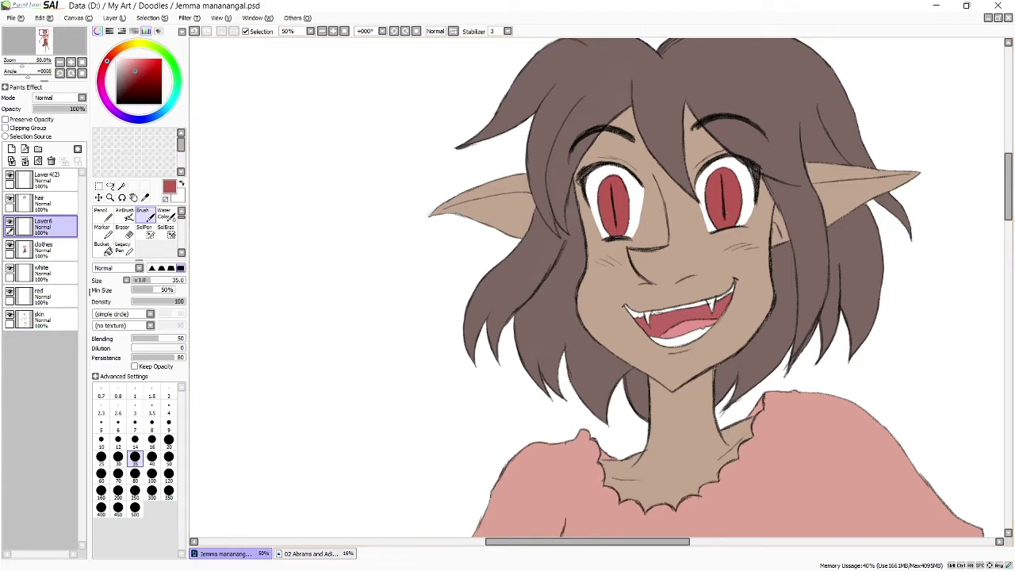
{"action": "left_click", "coordinate": [540, 252], "text": "alt"}
{"action": "double_click", "coordinate": [43, 222]}
{"action": "type", "text": "eyes"}
{"action": "key", "text": "Return"}
{"action": "left_click", "coordinate": [43, 198]}
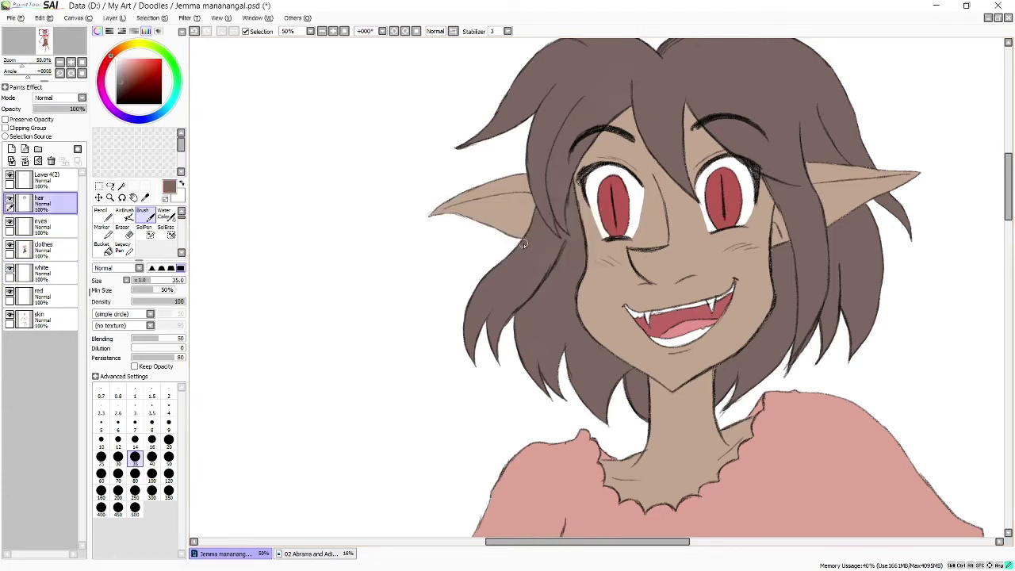
{"action": "key", "text": "ctrl+s"}
Sample the skin's tan colour and pan around the figure
{"action": "scroll", "coordinate": [926, 194], "scroll_direction": "down", "scroll_amount": 3}
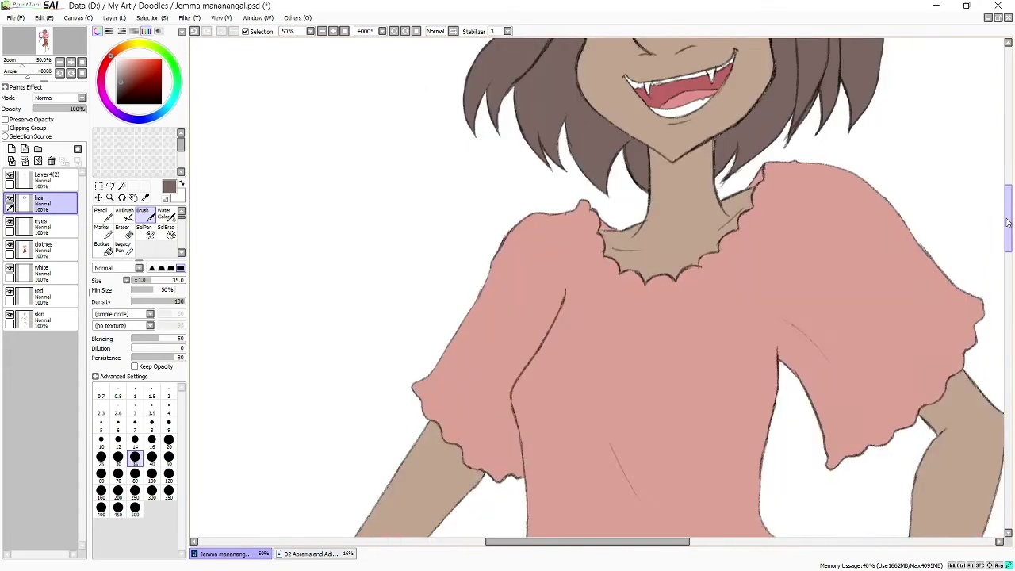
{"action": "scroll", "coordinate": [926, 194], "scroll_direction": "down", "scroll_amount": 5}
{"action": "scroll", "coordinate": [926, 195], "scroll_direction": "up", "scroll_amount": 8}
{"action": "left_click", "coordinate": [434, 195], "text": "alt"}
{"action": "scroll", "coordinate": [470, 250], "scroll_direction": "up", "scroll_amount": 2}
{"action": "scroll", "coordinate": [470, 249], "scroll_direction": "right", "scroll_amount": 5}
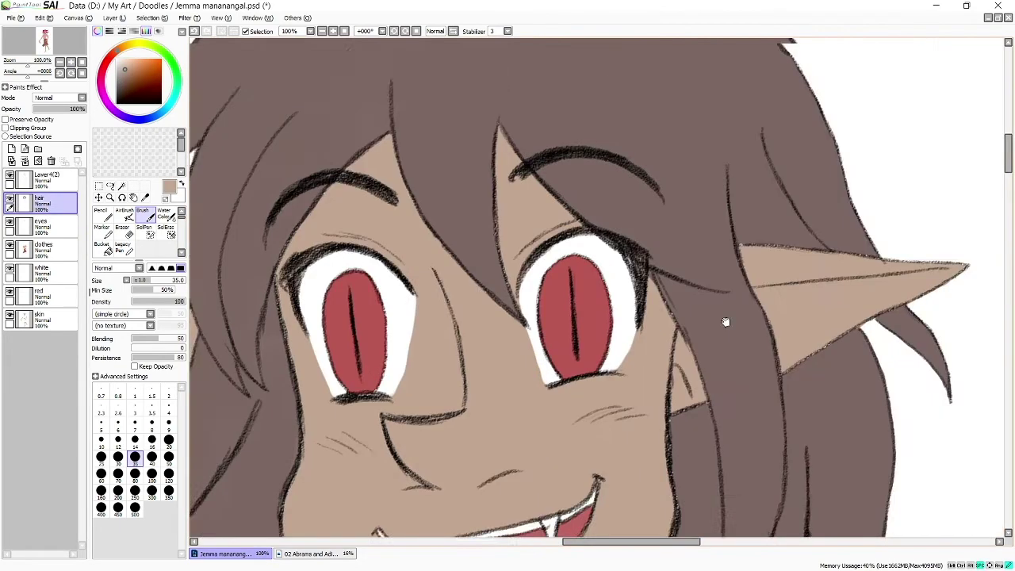
{"action": "scroll", "coordinate": [725, 256], "scroll_direction": "up", "scroll_amount": 1}
{"action": "scroll", "coordinate": [748, 379], "scroll_direction": "down", "scroll_amount": 3}
{"action": "scroll", "coordinate": [627, 480], "scroll_direction": "down", "scroll_amount": 2}
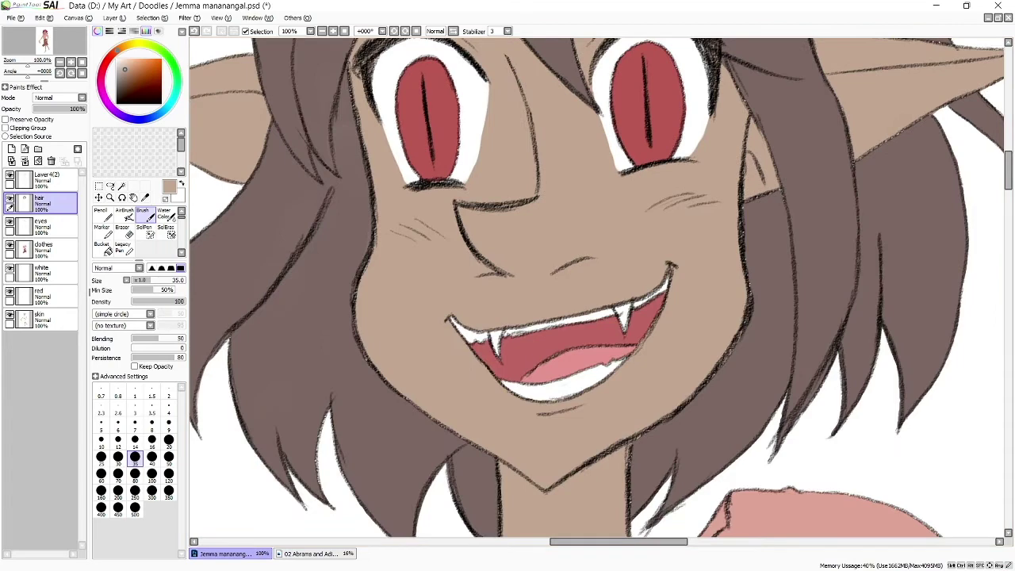
{"action": "scroll", "coordinate": [710, 186], "scroll_direction": "down", "scroll_amount": 2}
{"action": "scroll", "coordinate": [710, 185], "scroll_direction": "up", "scroll_amount": 2}
{"action": "scroll", "coordinate": [710, 185], "scroll_direction": "down", "scroll_amount": 4}
{"action": "scroll", "coordinate": [710, 185], "scroll_direction": "down", "scroll_amount": 1}
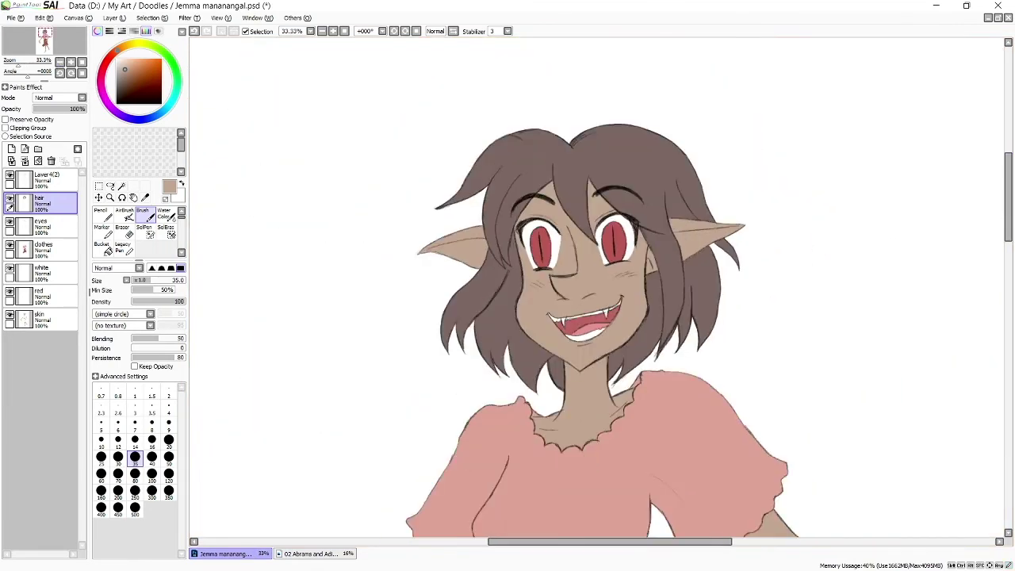
Group the colour layers into a folder named 'colors' and duplicate it
{"action": "left_click", "coordinate": [40, 317], "text": "shift"}
{"action": "left_click", "coordinate": [38, 149]}
{"action": "double_click", "coordinate": [40, 203]}
{"action": "type", "text": "colors"}
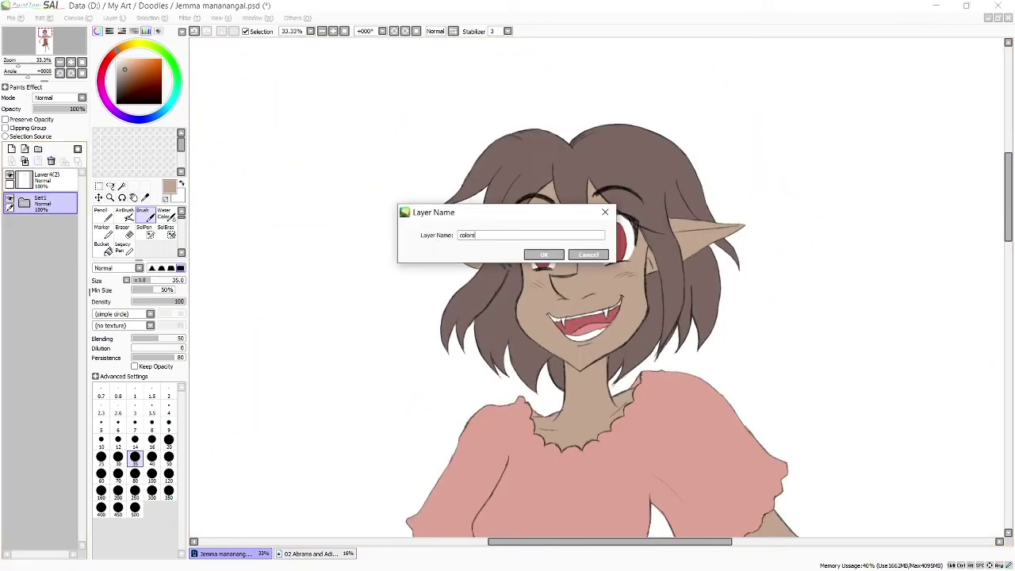
{"action": "key", "text": "Return"}
{"action": "left_click", "coordinate": [114, 18]}
Lock opacity on the copied skin layer and shade the right ear reddish-brown
{"action": "left_click", "coordinate": [138, 70]}
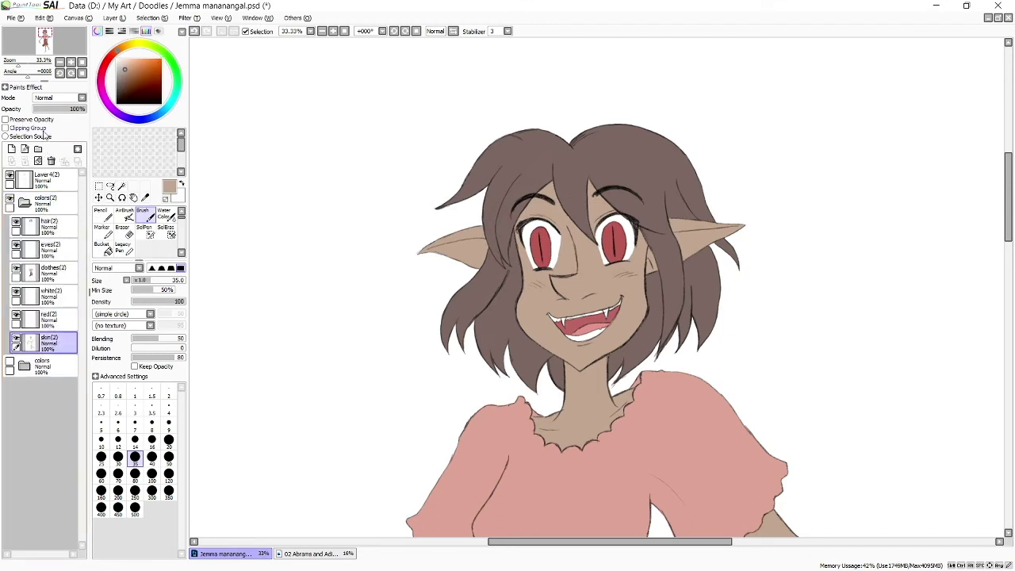
{"action": "left_click", "coordinate": [149, 73]}
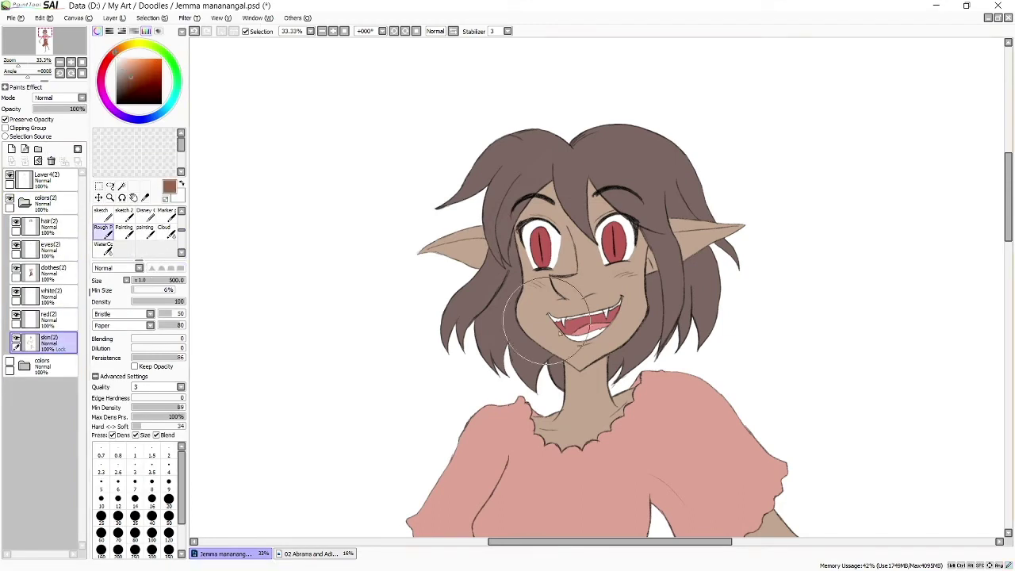
{"action": "left_click", "coordinate": [168, 533]}
{"action": "left_click_drag", "start_coordinate": [741, 229], "coordinate": [680, 255]}
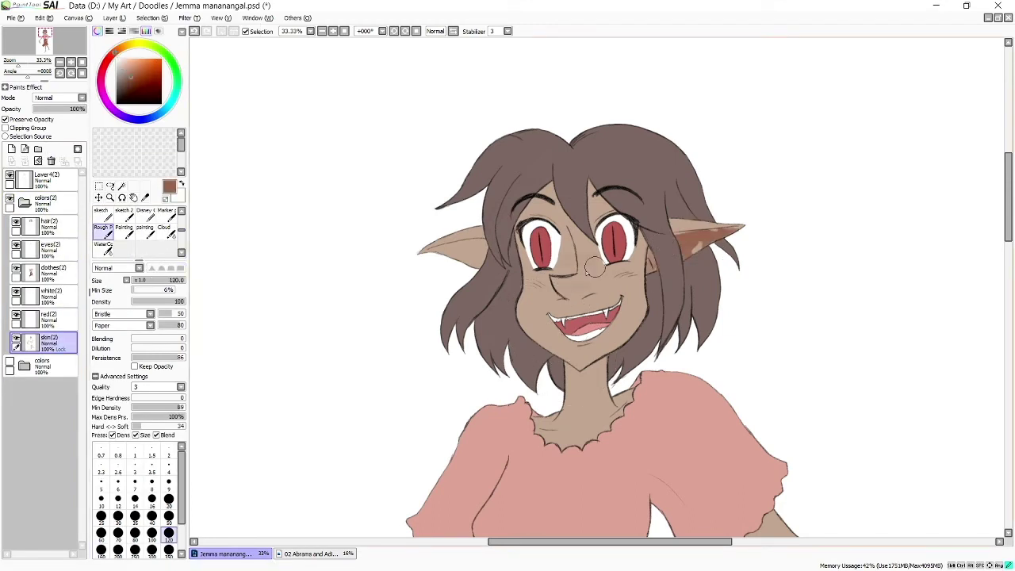
Softly shade the face, blush both cheeks, and shade between the eyes beside the nose
{"action": "left_click", "coordinate": [48, 226]}
{"action": "key", "text": "e"}
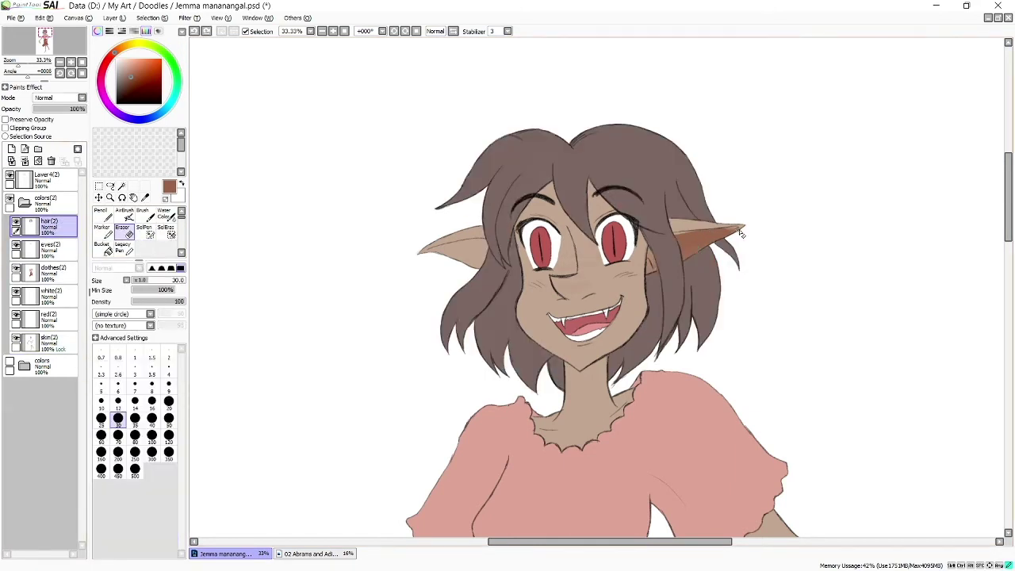
{"action": "left_click", "coordinate": [48, 342]}
{"action": "left_click", "coordinate": [124, 230]}
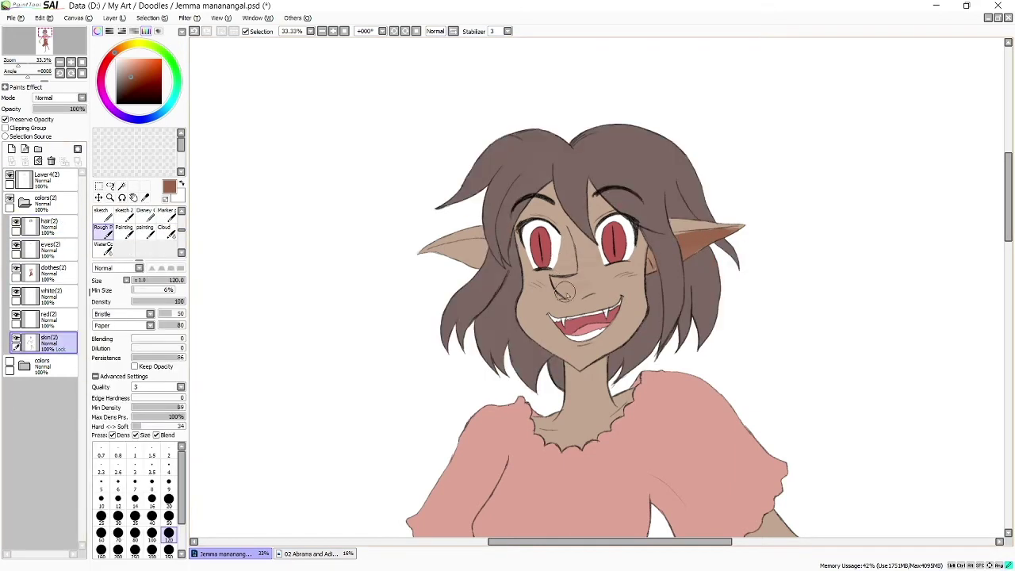
{"action": "left_click_drag", "start_coordinate": [539, 270], "coordinate": [603, 286]}
{"action": "left_click", "coordinate": [169, 533]}
{"action": "left_click_drag", "start_coordinate": [539, 274], "coordinate": [619, 277]}
{"action": "left_click_drag", "start_coordinate": [555, 254], "coordinate": [586, 286]}
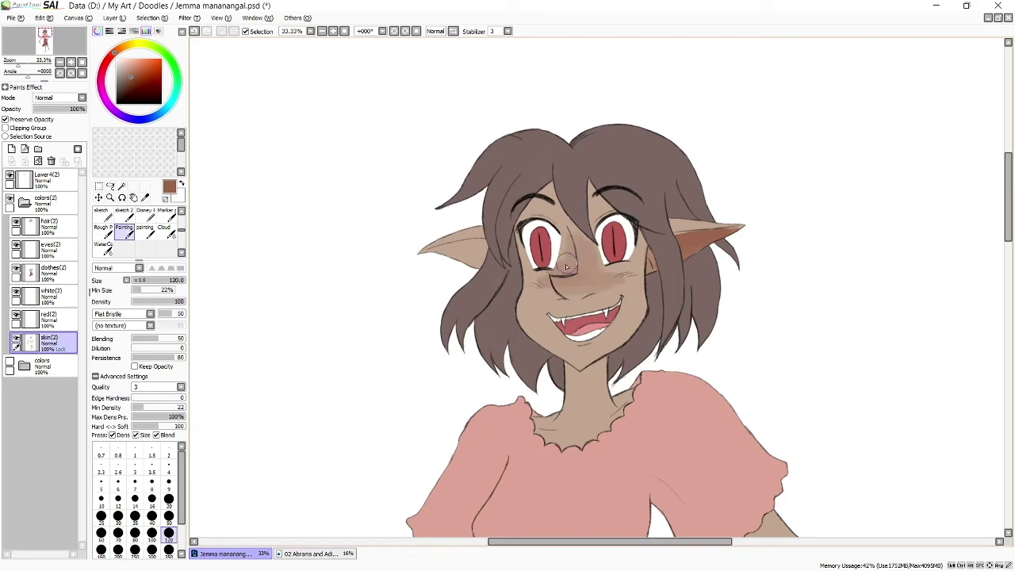
{"action": "left_click", "coordinate": [164, 230]}
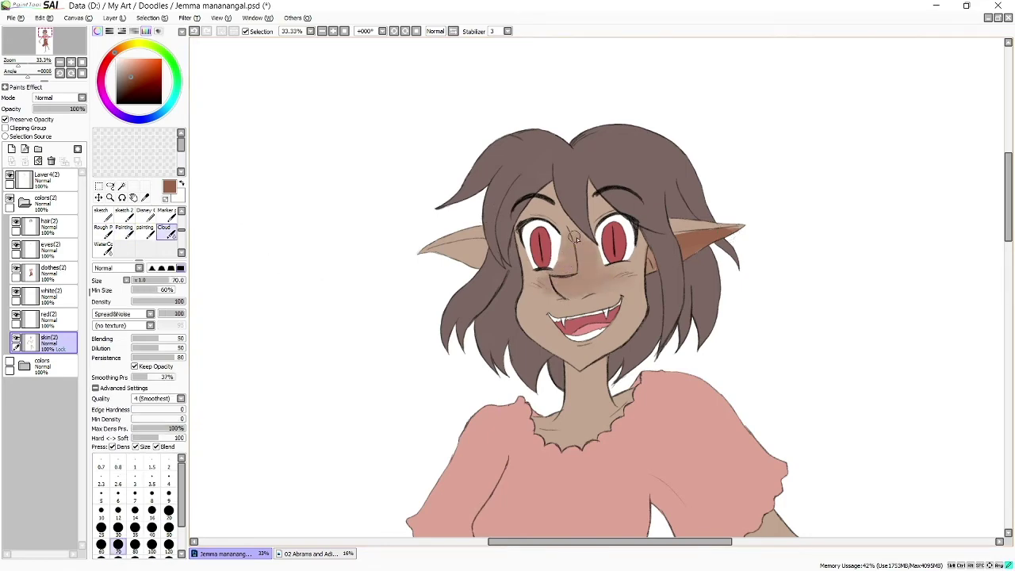
{"action": "scroll", "coordinate": [595, 243], "scroll_direction": "up", "scroll_amount": 3}
{"action": "left_click_drag", "start_coordinate": [530, 141], "coordinate": [544, 156]}
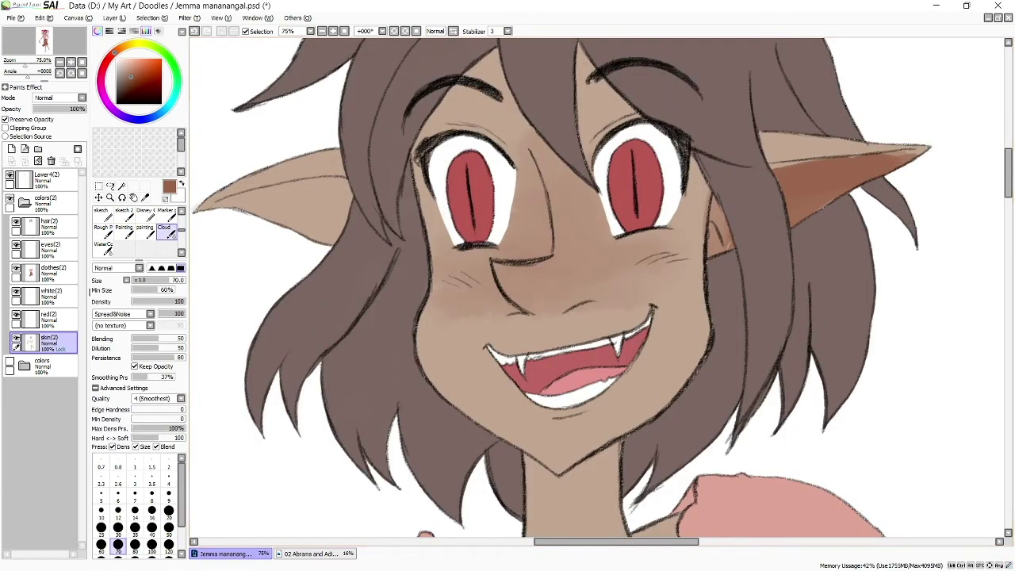
Shade both ears darker brown with the rough textured brush
{"action": "left_click", "coordinate": [101, 230]}
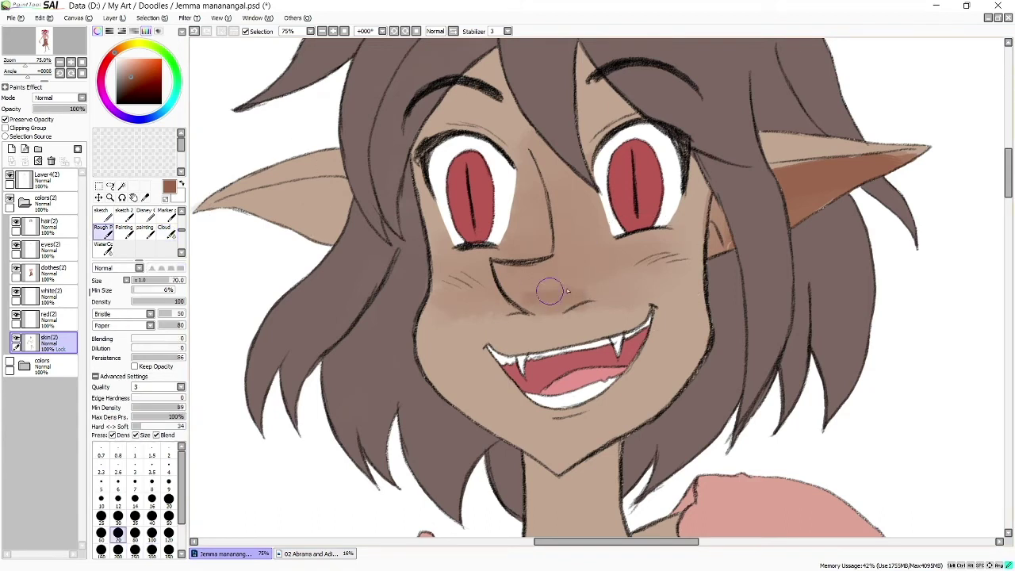
{"action": "left_click_drag", "start_coordinate": [904, 159], "coordinate": [821, 204]}
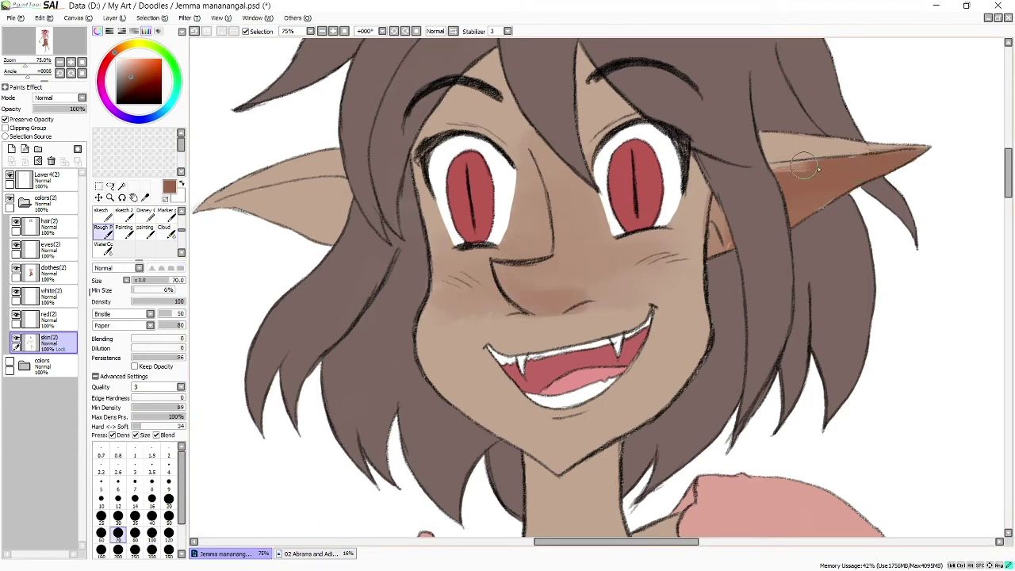
{"action": "left_click_drag", "start_coordinate": [888, 158], "coordinate": [781, 171]}
{"action": "left_click_drag", "start_coordinate": [205, 222], "coordinate": [333, 186]}
{"action": "left_click_drag", "start_coordinate": [237, 214], "coordinate": [325, 199]}
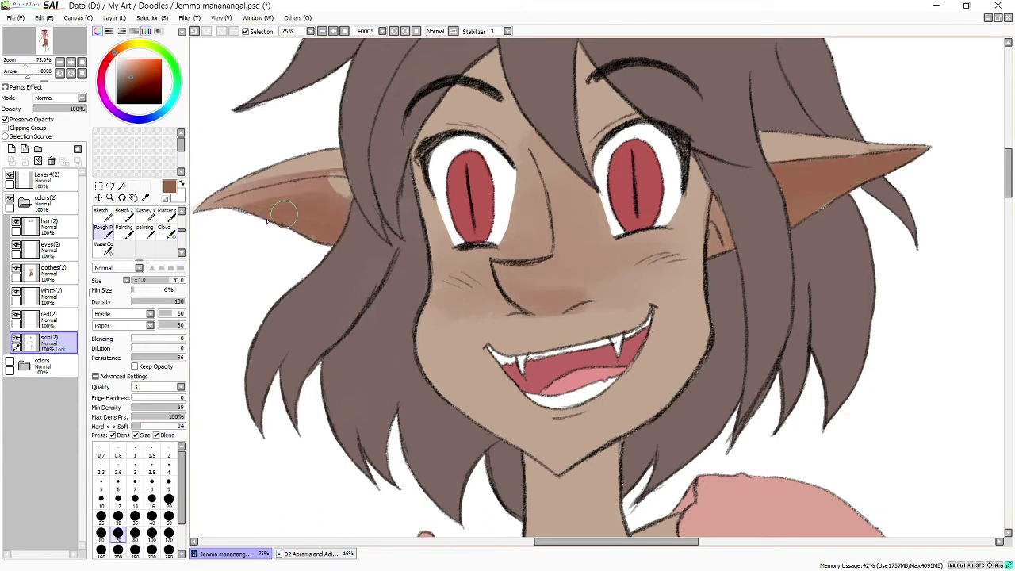
{"action": "left_click_drag", "start_coordinate": [198, 222], "coordinate": [317, 182]}
Shade the forehead above the left eye and under the hair fringe
{"action": "left_click", "coordinate": [48, 226]}
{"action": "left_click", "coordinate": [123, 232]}
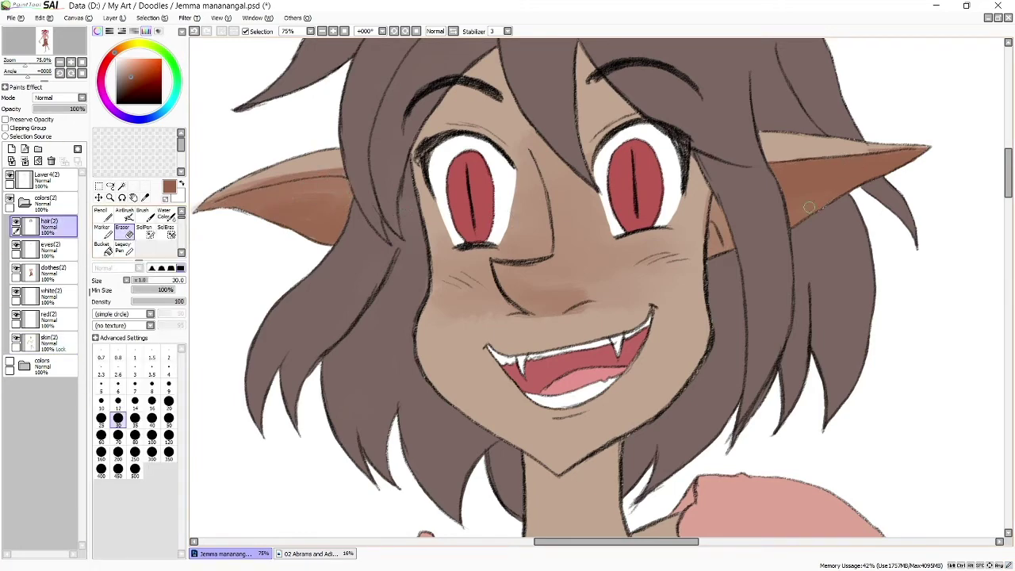
{"action": "scroll", "coordinate": [135, 230], "scroll_direction": "down", "scroll_amount": 2}
{"action": "left_click", "coordinate": [101, 230]}
{"action": "left_click", "coordinate": [48, 341]}
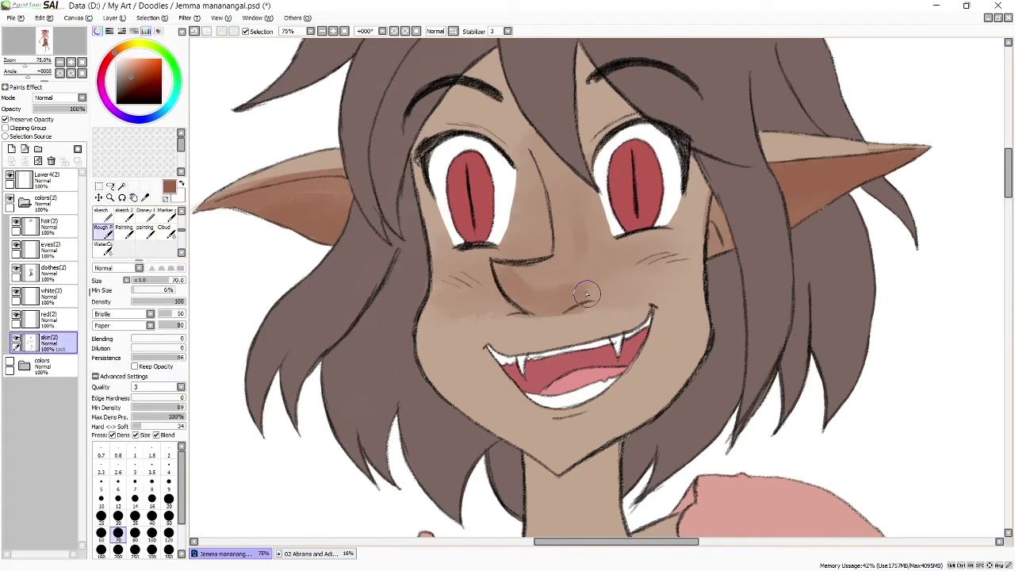
{"action": "left_click_drag", "start_coordinate": [413, 149], "coordinate": [516, 103]}
{"action": "left_click_drag", "start_coordinate": [428, 127], "coordinate": [508, 141]}
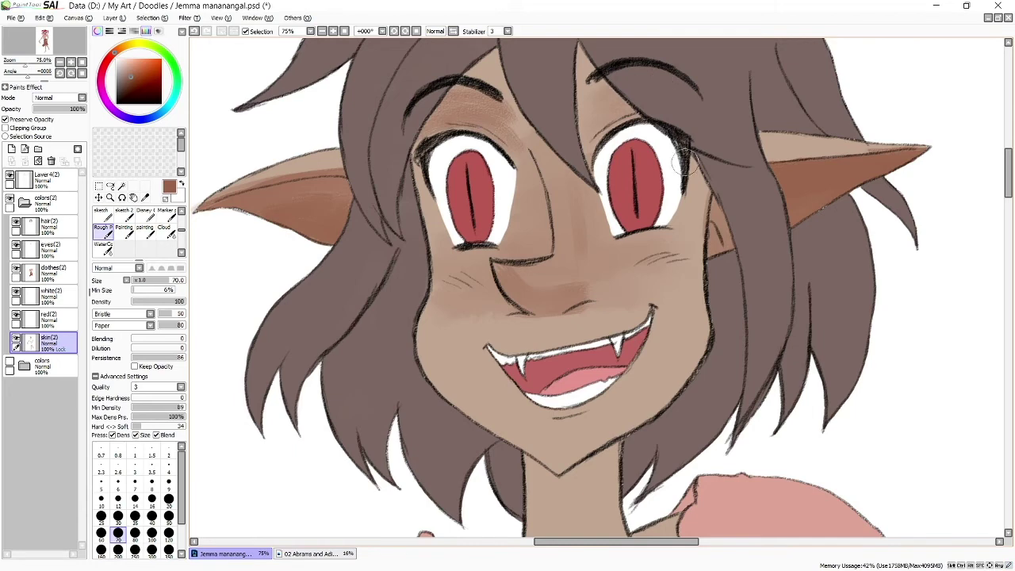
Shade the neck and collar area with a halved brush, then touch up the right ear
{"action": "scroll", "coordinate": [544, 423], "scroll_direction": "down", "scroll_amount": 3}
{"action": "left_click_drag", "start_coordinate": [610, 262], "coordinate": [674, 373]}
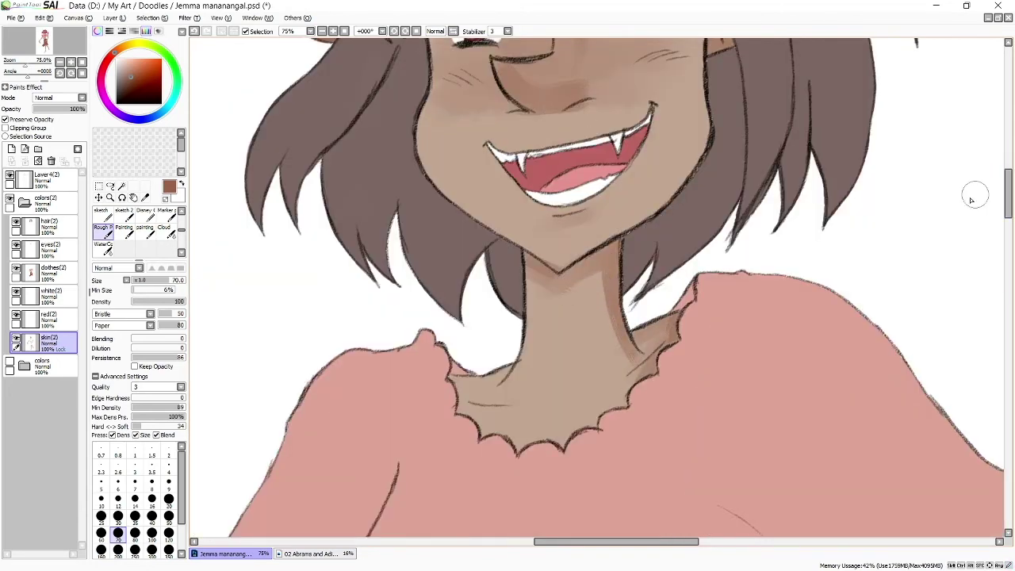
{"action": "scroll", "coordinate": [971, 198], "scroll_direction": "up", "scroll_amount": 3}
{"action": "key", "text": "bracketleft"}
{"action": "key", "text": "bracketleft"}
{"action": "key", "text": "bracketleft"}
{"action": "key", "text": "bracketleft"}
{"action": "scroll", "coordinate": [971, 198], "scroll_direction": "down", "scroll_amount": 3}
{"action": "mouse_move", "coordinate": [452, 349]}
{"action": "left_mouse_down"}
{"action": "mouse_move", "coordinate": [516, 417]}
{"action": "mouse_move", "coordinate": [626, 382]}
{"action": "mouse_move", "coordinate": [681, 311]}
{"action": "left_mouse_up"}
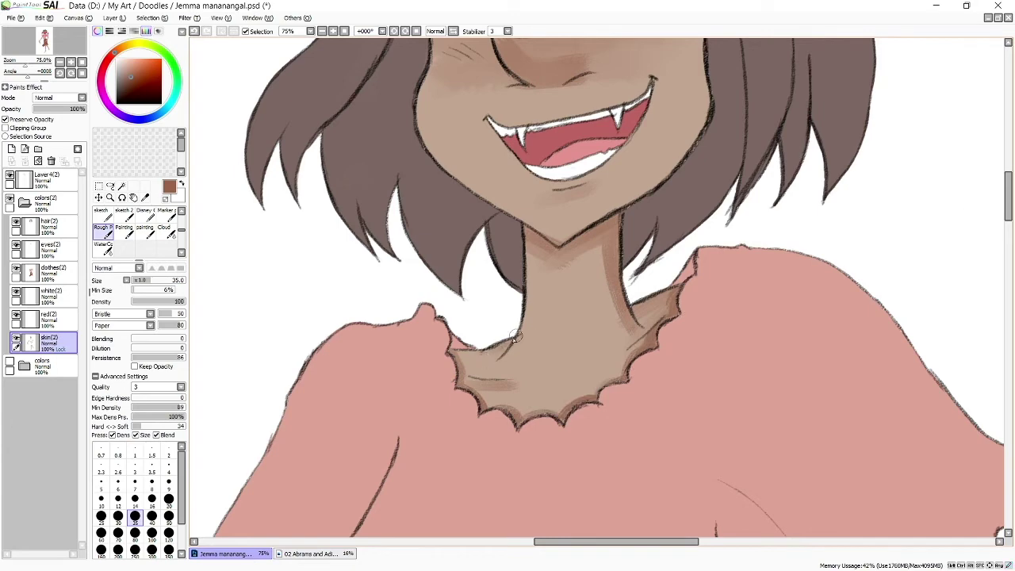
{"action": "scroll", "coordinate": [527, 317], "scroll_direction": "up", "scroll_amount": 3}
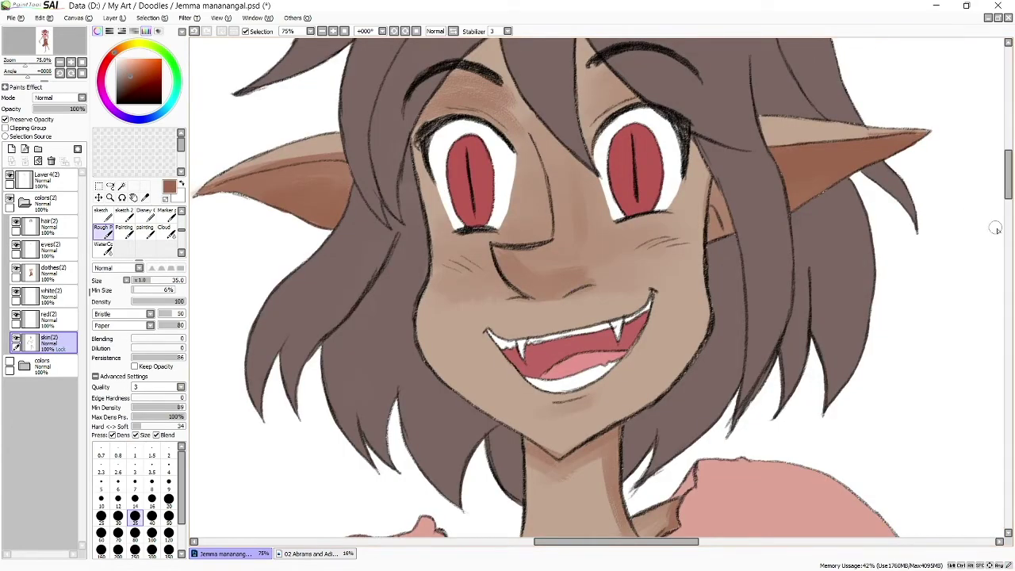
{"action": "scroll", "coordinate": [996, 229], "scroll_direction": "up", "scroll_amount": 1}
{"action": "left_click_drag", "start_coordinate": [773, 163], "coordinate": [938, 159]}
Shade both shoulders beneath the sleeves with a size-120 broad brush
{"action": "key", "text": "minus"}
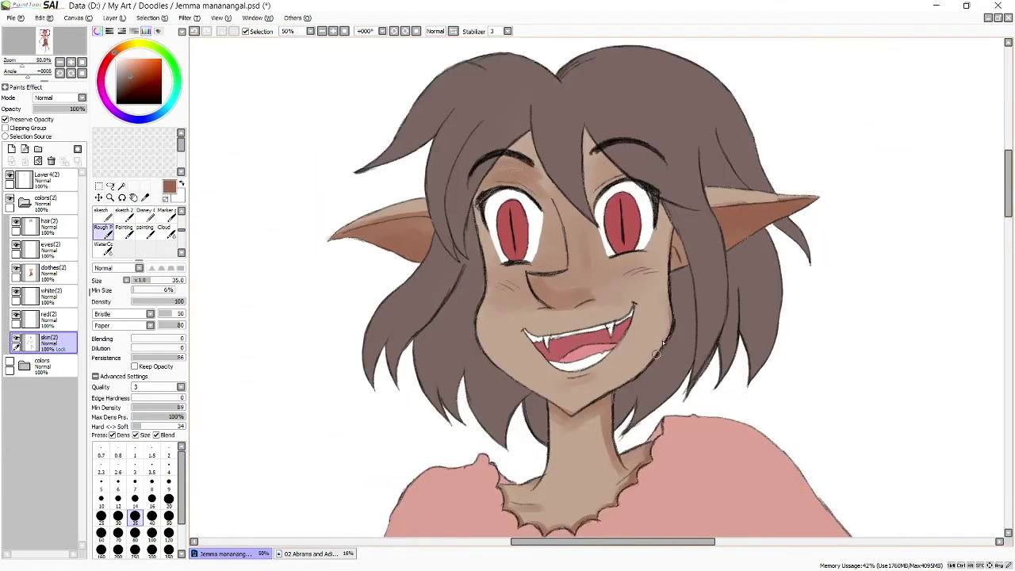
{"action": "scroll", "coordinate": [599, 187], "scroll_direction": "down", "scroll_amount": 4}
{"action": "scroll", "coordinate": [598, 186], "scroll_direction": "down", "scroll_amount": 2}
{"action": "key", "text": "bracketright"}
{"action": "key", "text": "bracketright"}
{"action": "key", "text": "bracketright"}
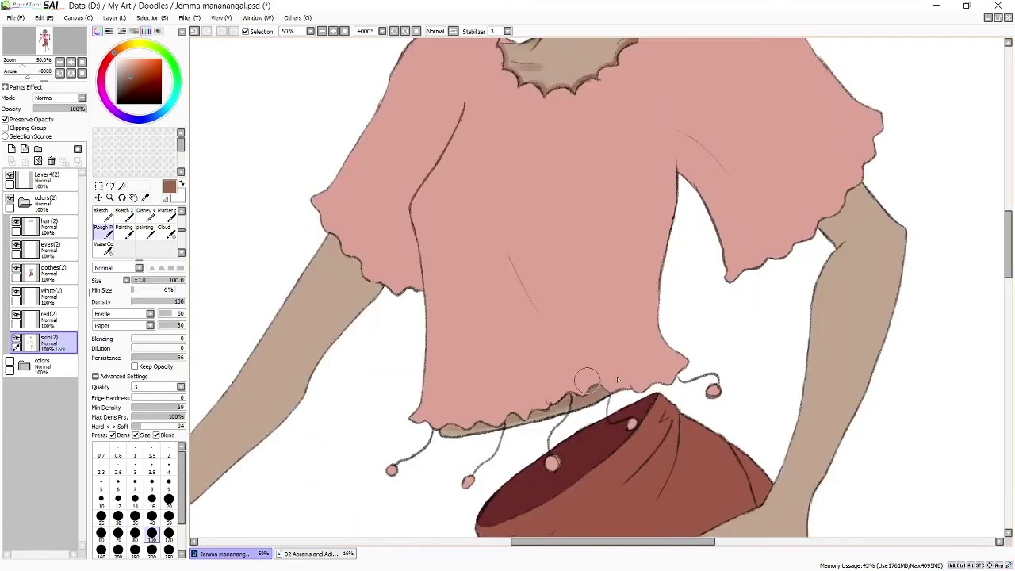
{"action": "left_click", "coordinate": [124, 230]}
{"action": "left_click", "coordinate": [168, 533]}
{"action": "left_click_drag", "start_coordinate": [832, 234], "coordinate": [869, 194]}
{"action": "left_click_drag", "start_coordinate": [325, 241], "coordinate": [373, 289]}
{"action": "scroll", "coordinate": [321, 173], "scroll_direction": "up", "scroll_amount": 6}
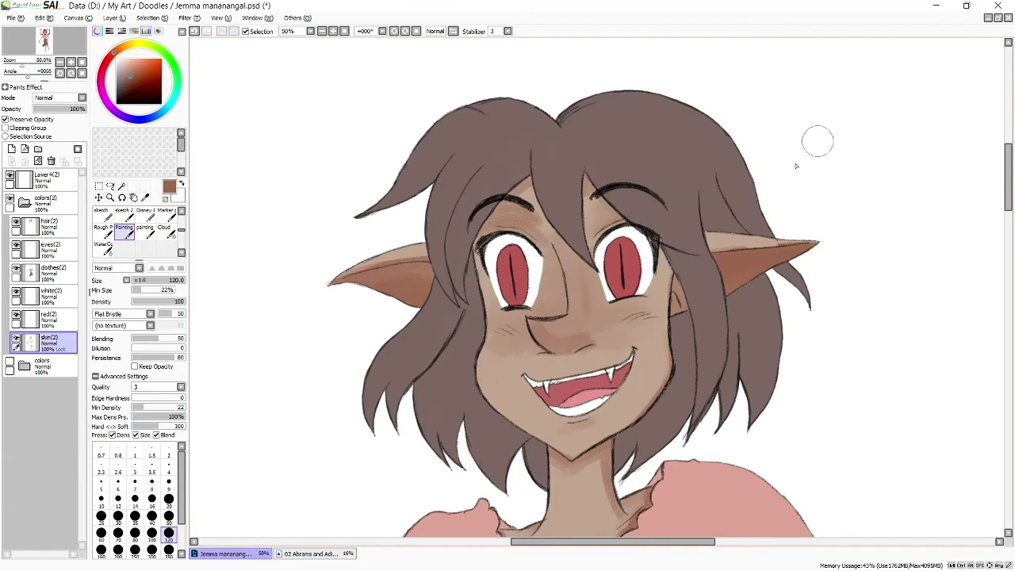
Return to the skin layer with the marker brush at size 60
{"action": "left_click", "coordinate": [47, 226]}
{"action": "key", "text": "n"}
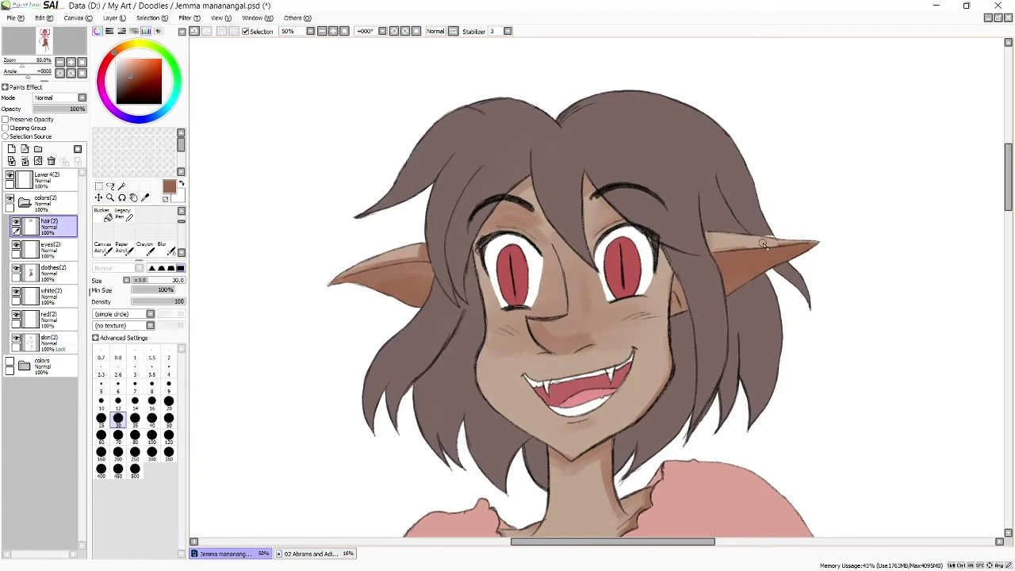
{"action": "left_click", "coordinate": [47, 341]}
{"action": "scroll", "coordinate": [135, 234], "scroll_direction": "up", "scroll_amount": 3}
{"action": "left_click", "coordinate": [167, 230]}
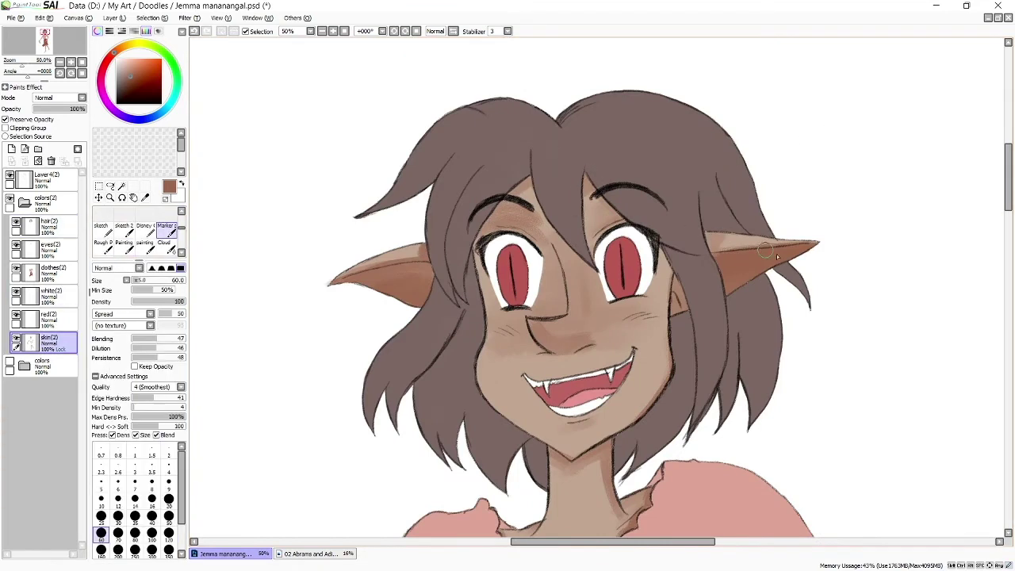
{"action": "scroll", "coordinate": [561, 257], "scroll_direction": "down", "scroll_amount": 3}
Shade along the fingers and middle finger with the rough brush, shrinking it for detail
{"action": "scroll", "coordinate": [560, 256], "scroll_direction": "down", "scroll_amount": 1}
{"action": "scroll", "coordinate": [561, 256], "scroll_direction": "down", "scroll_amount": 5}
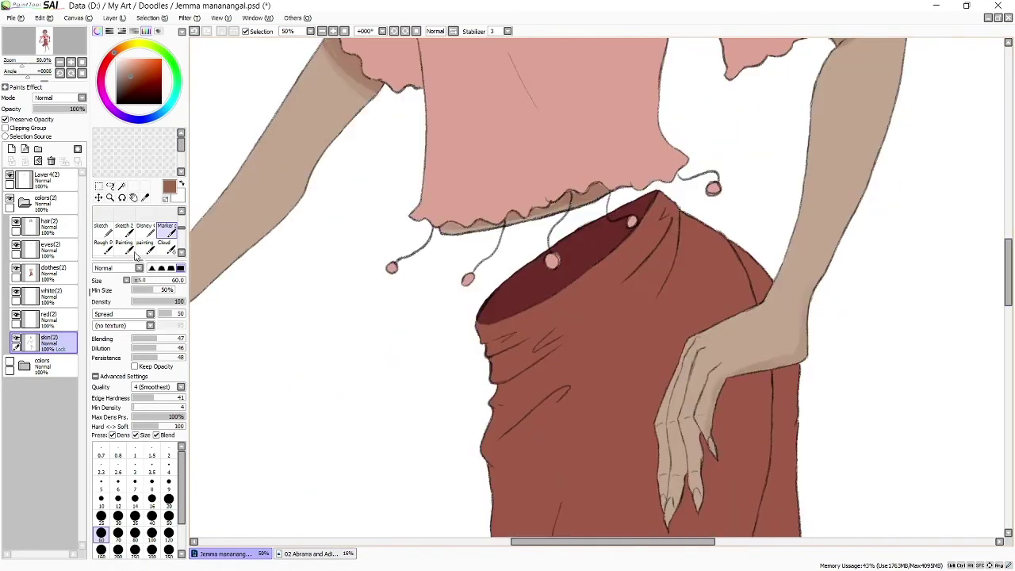
{"action": "key", "text": "b"}
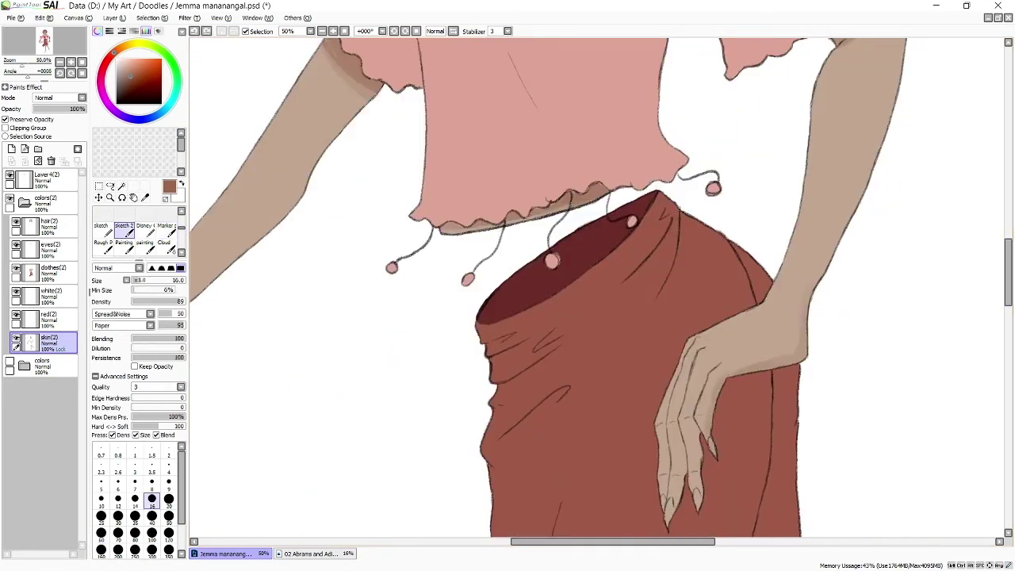
{"action": "key", "text": "p"}
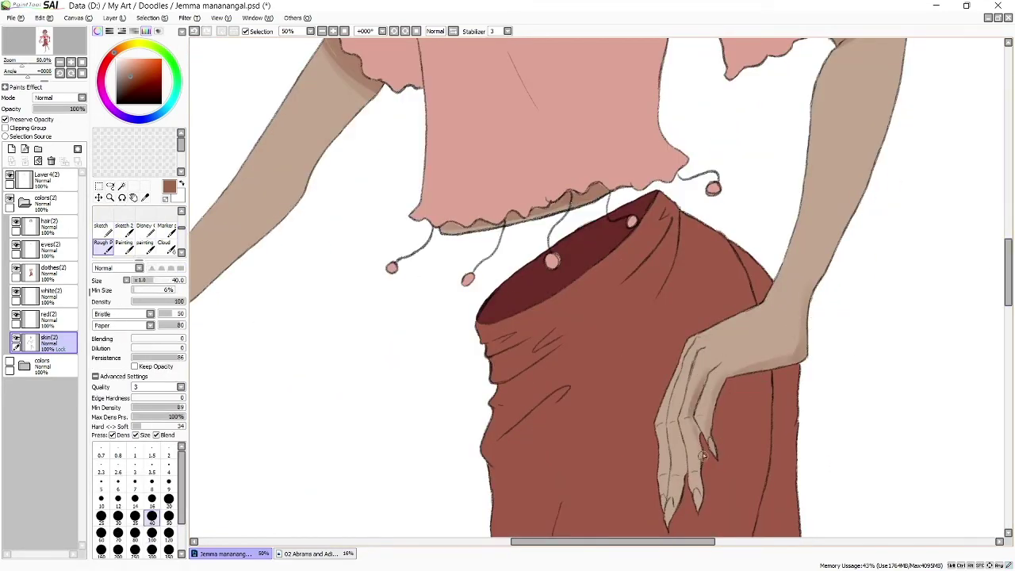
{"action": "left_click_drag", "start_coordinate": [681, 403], "coordinate": [674, 527]}
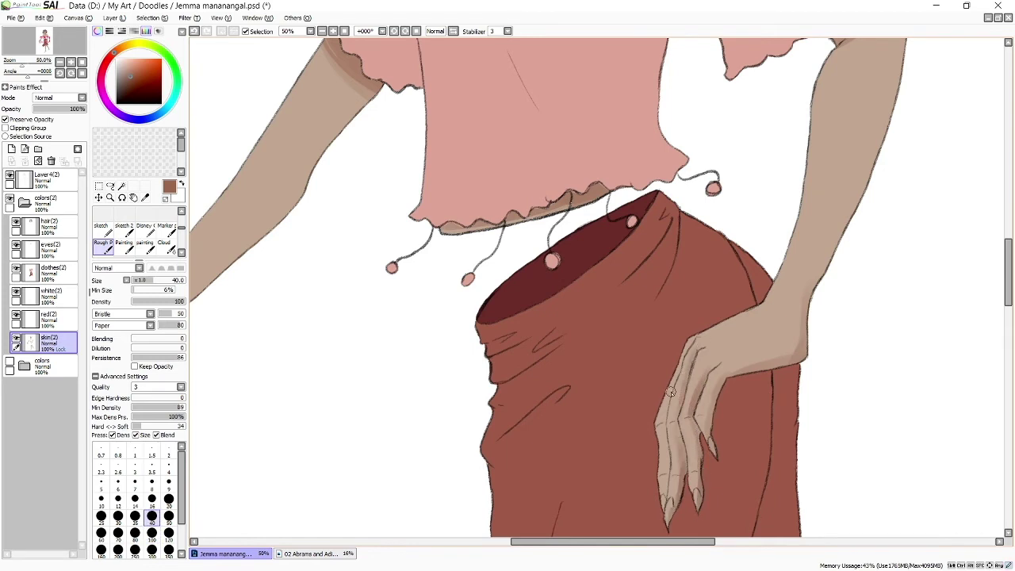
{"action": "key", "text": "bracketleft"}
{"action": "key", "text": "bracketleft"}
{"action": "key", "text": "bracketleft"}
{"action": "scroll", "coordinate": [688, 345], "scroll_direction": "up", "scroll_amount": 2}
{"action": "mouse_move", "coordinate": [718, 127]}
{"action": "left_mouse_down"}
{"action": "mouse_move", "coordinate": [681, 237]}
{"action": "mouse_move", "coordinate": [666, 432]}
{"action": "left_mouse_up"}
{"action": "left_click_drag", "start_coordinate": [718, 293], "coordinate": [740, 375]}
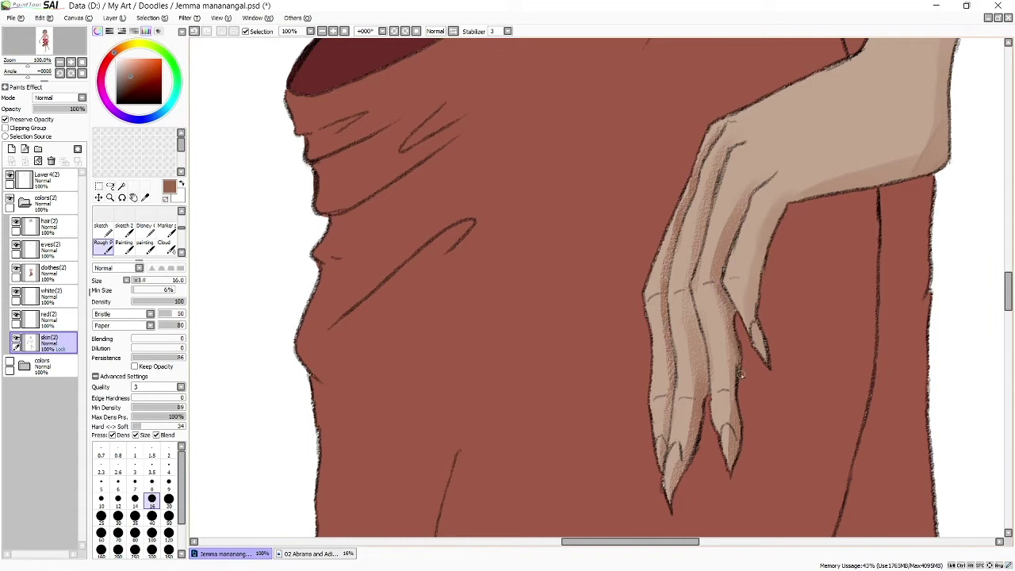
Shade the hand's upper edge with the rough brush from the standard set
{"action": "scroll", "coordinate": [135, 230], "scroll_direction": "up", "scroll_amount": 3}
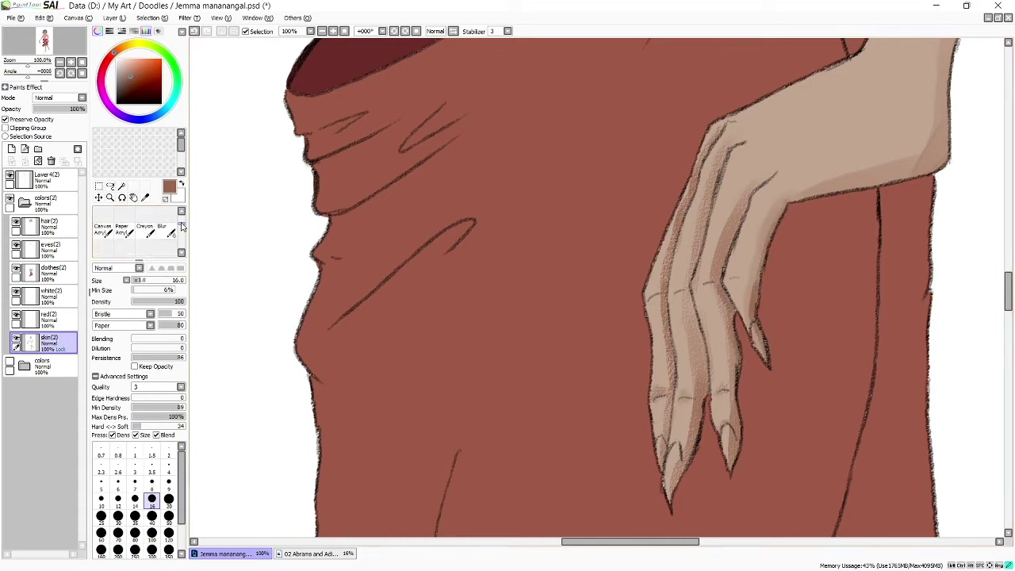
{"action": "left_click", "coordinate": [164, 214]}
{"action": "scroll", "coordinate": [135, 230], "scroll_direction": "down", "scroll_amount": 3}
{"action": "left_click", "coordinate": [102, 244]}
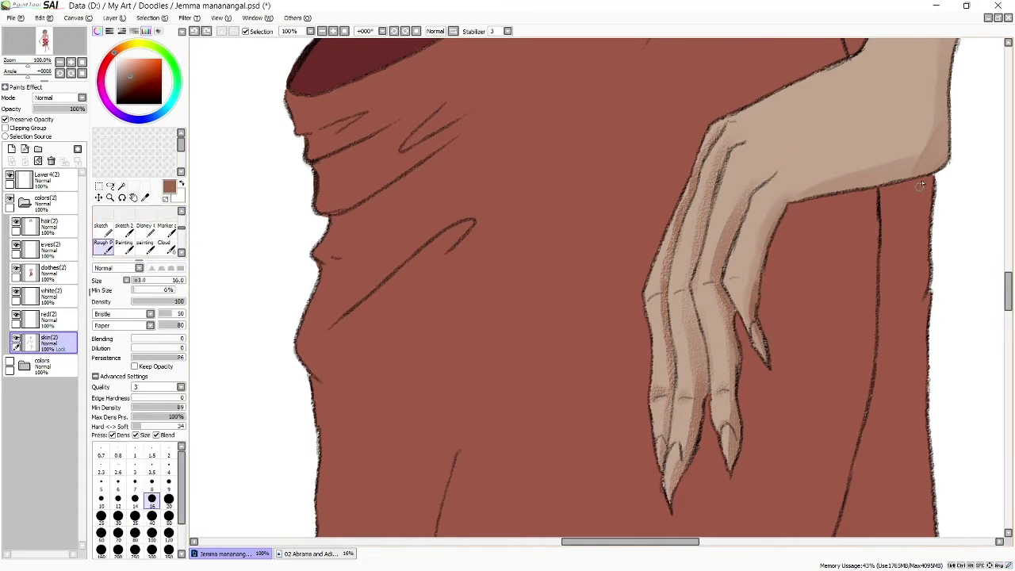
{"action": "left_click_drag", "start_coordinate": [932, 170], "coordinate": [777, 230]}
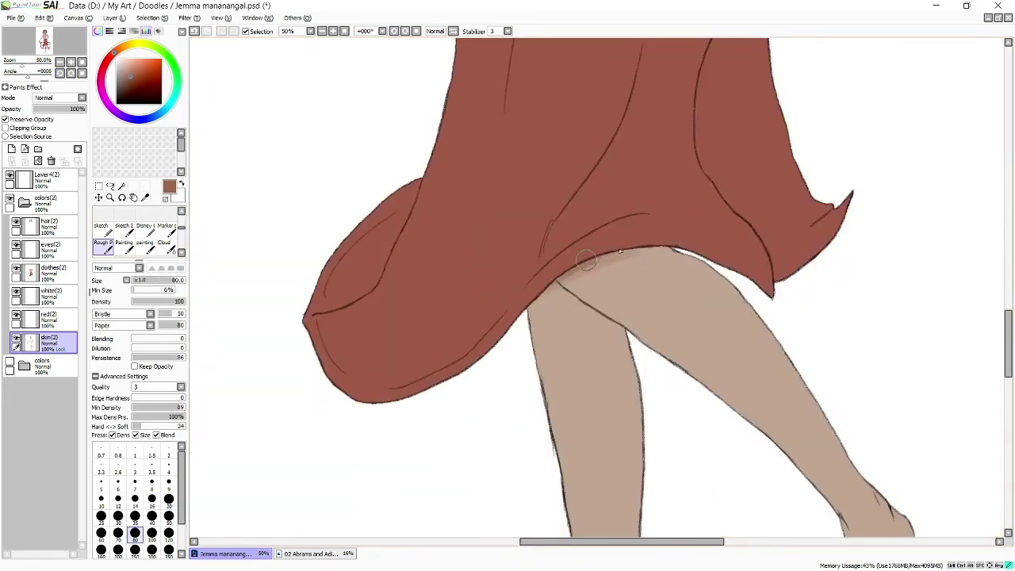
With a size-200 brush, shade the front leg, raised leg's edge, ankle and lower heel
{"action": "scroll", "coordinate": [549, 248], "scroll_direction": "down", "scroll_amount": 10}
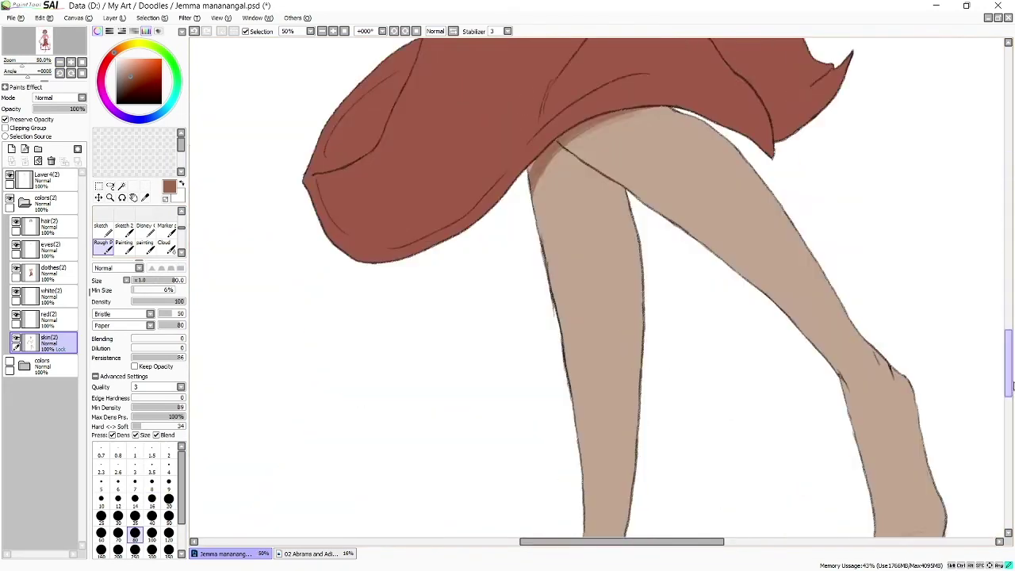
{"action": "scroll", "coordinate": [841, 355], "scroll_direction": "down", "scroll_amount": 2}
{"action": "scroll", "coordinate": [571, 238], "scroll_direction": "up", "scroll_amount": 1}
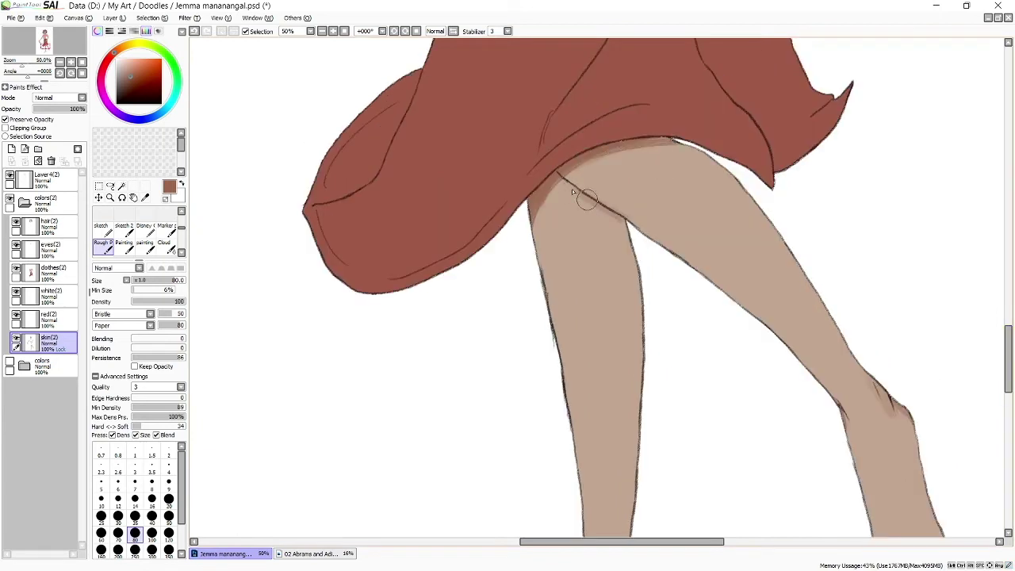
{"action": "scroll", "coordinate": [586, 207], "scroll_direction": "down", "scroll_amount": 1}
{"action": "key", "text": "minus"}
{"action": "key", "text": "bracketright"}
{"action": "key", "text": "bracketright"}
{"action": "key", "text": "bracketright"}
{"action": "left_click_drag", "start_coordinate": [612, 214], "coordinate": [614, 408]}
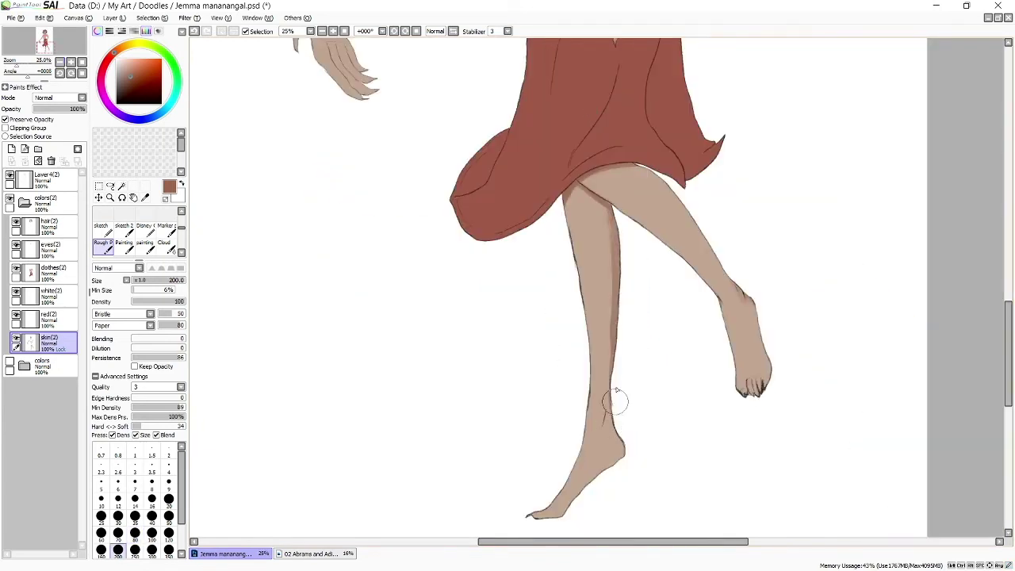
{"action": "left_click_drag", "start_coordinate": [734, 278], "coordinate": [682, 207]}
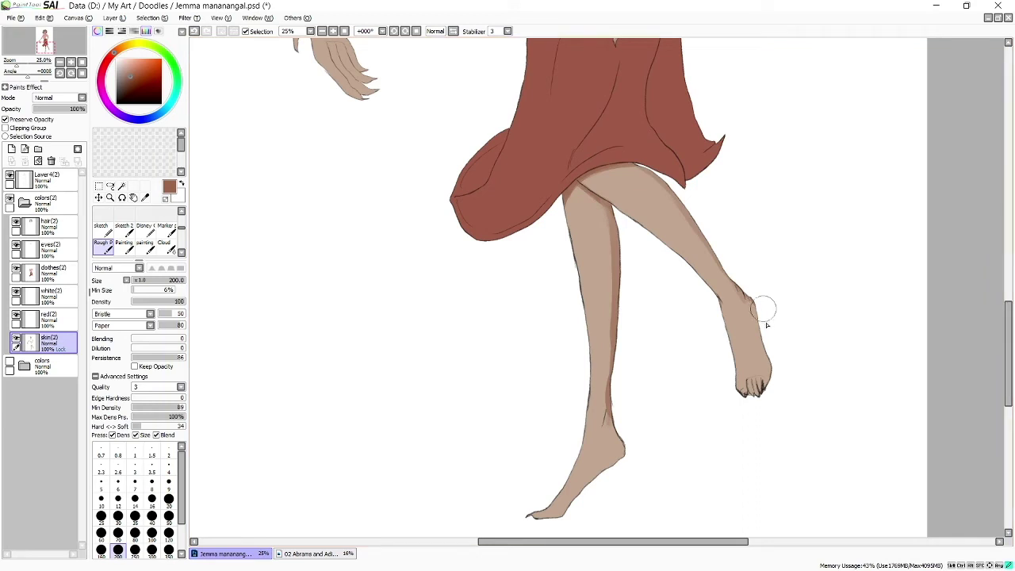
{"action": "left_click_drag", "start_coordinate": [764, 313], "coordinate": [764, 361]}
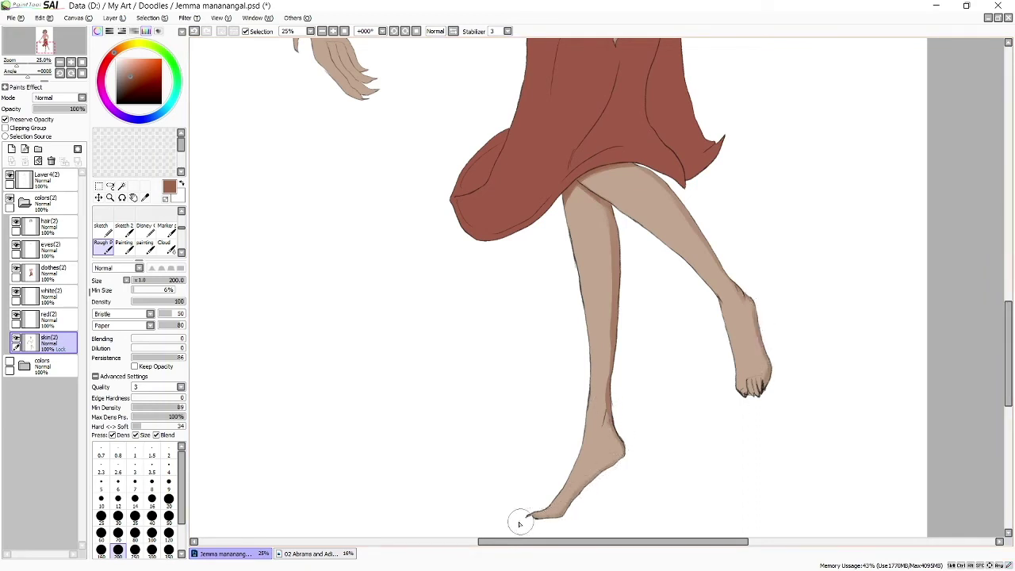
{"action": "left_click_drag", "start_coordinate": [612, 430], "coordinate": [595, 462]}
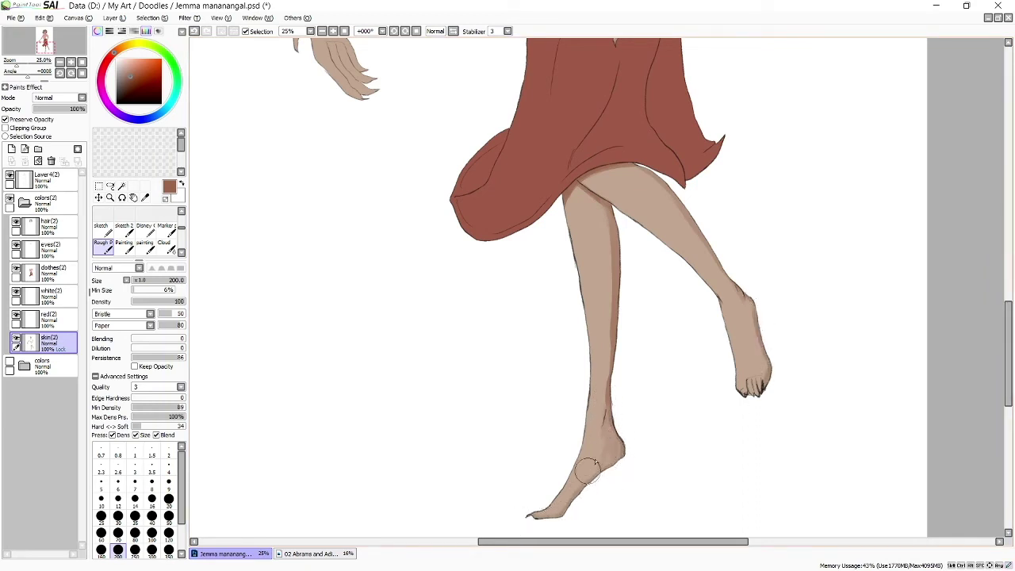
{"action": "left_click", "coordinate": [101, 533]}
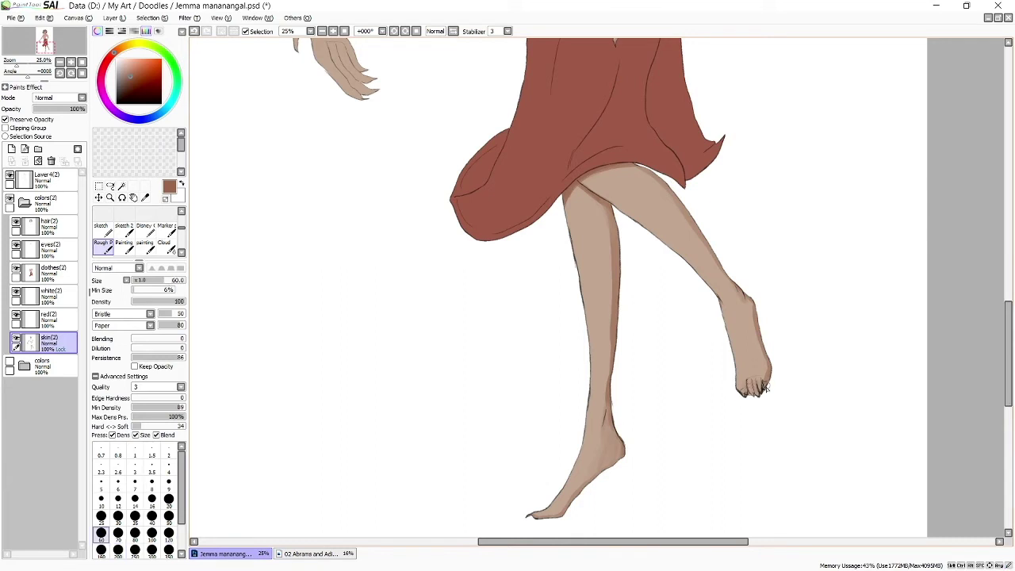
{"action": "scroll", "coordinate": [763, 387], "scroll_direction": "up", "scroll_amount": 5}
{"action": "key", "text": "bracketright"}
{"action": "key", "text": "bracketright"}
{"action": "key", "text": "bracketright"}
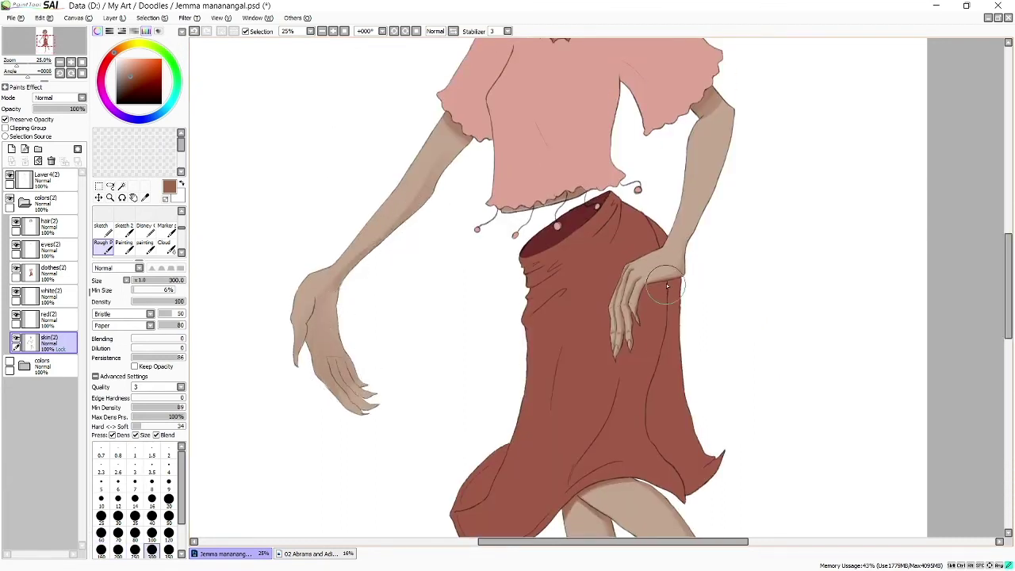
Shade the back of the hanging hand and blend down the forearm at size 300
{"action": "scroll", "coordinate": [983, 251], "scroll_direction": "up", "scroll_amount": 2}
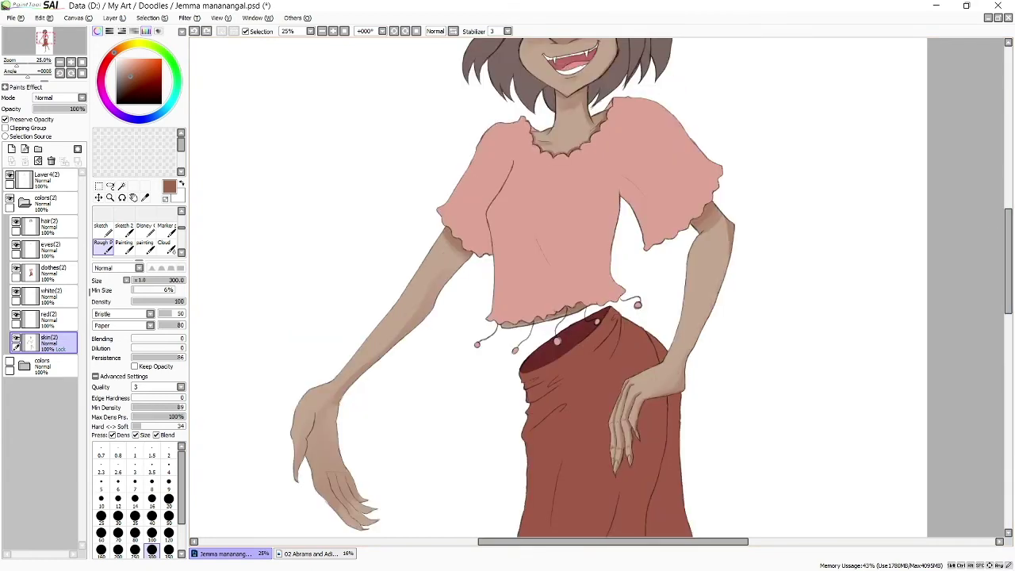
{"action": "key", "text": "bracketleft"}
{"action": "key", "text": "bracketleft"}
{"action": "key", "text": "bracketleft"}
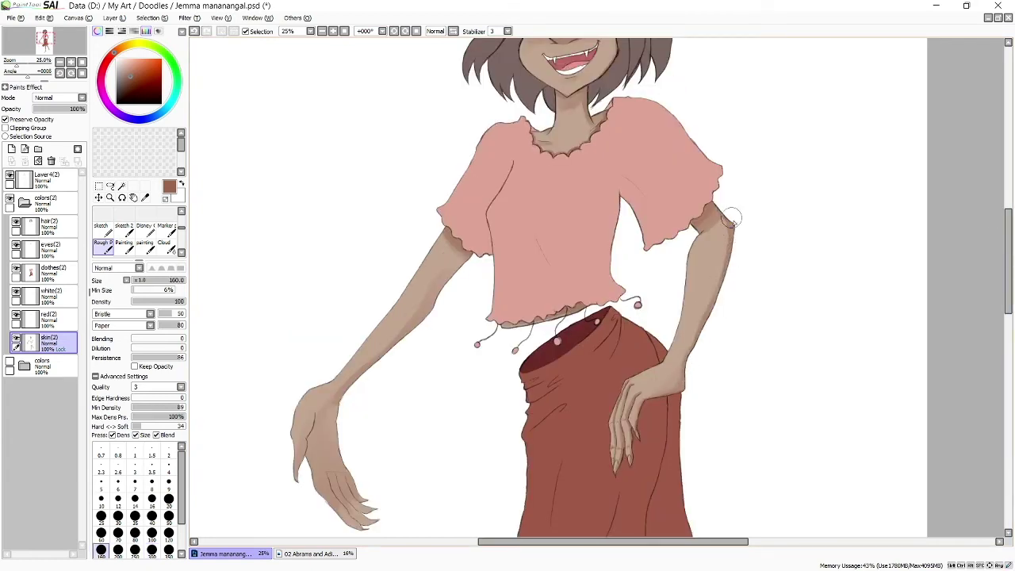
{"action": "key", "text": "bracketleft"}
{"action": "key", "text": "bracketleft"}
{"action": "key", "text": "bracketleft"}
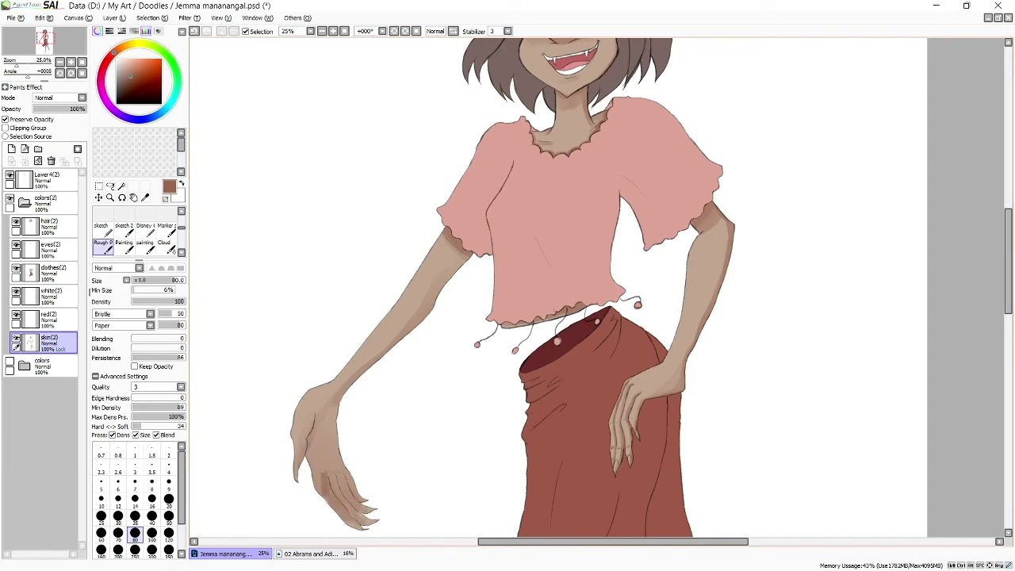
{"action": "key", "text": "bracketright"}
{"action": "key", "text": "bracketright"}
{"action": "key", "text": "bracketright"}
{"action": "mouse_move", "coordinate": [326, 476]}
{"action": "left_mouse_down"}
{"action": "mouse_move", "coordinate": [318, 422]}
{"action": "mouse_move", "coordinate": [336, 431]}
{"action": "mouse_move", "coordinate": [315, 485]}
{"action": "left_mouse_up"}
{"action": "left_click_drag", "start_coordinate": [443, 262], "coordinate": [344, 389]}
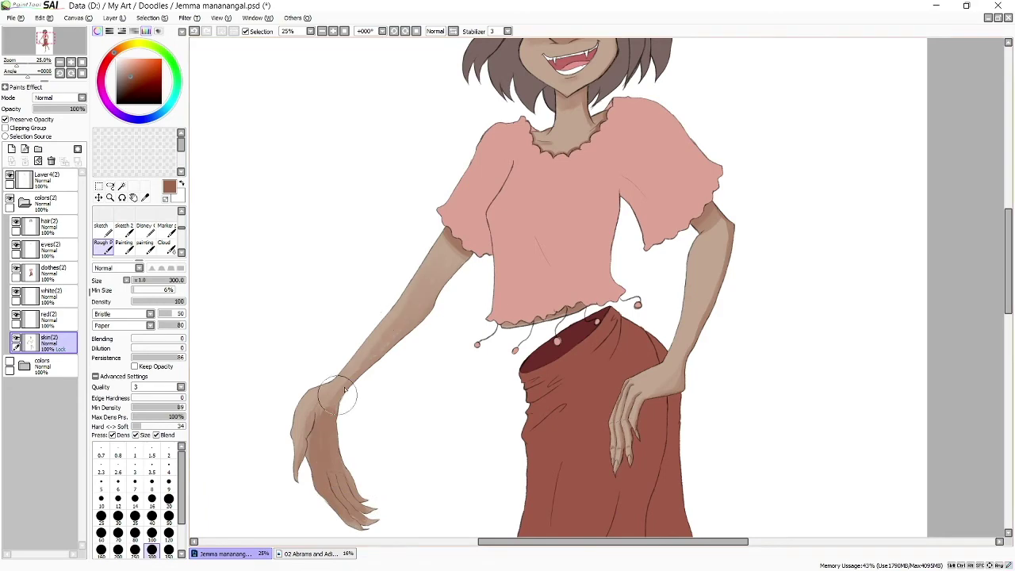
Zoom in on the face and darken the cheek edge with a size-40 brush
{"action": "scroll", "coordinate": [344, 389], "scroll_direction": "up", "scroll_amount": 3}
{"action": "key", "text": "bracketleft"}
{"action": "key", "text": "bracketleft"}
{"action": "key", "text": "bracketleft"}
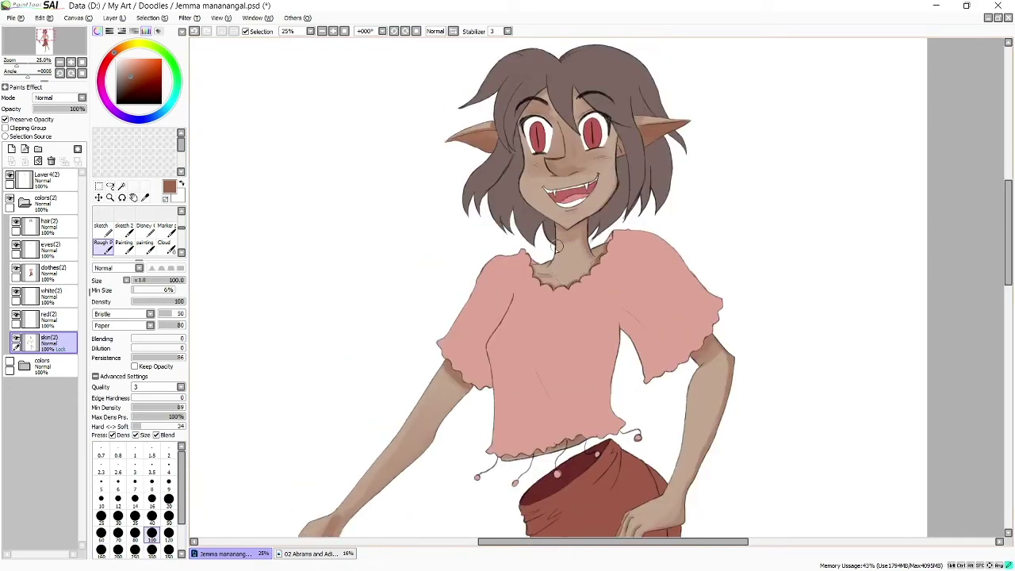
{"action": "key", "text": "bracketright"}
{"action": "key", "text": "ctrl+plus"}
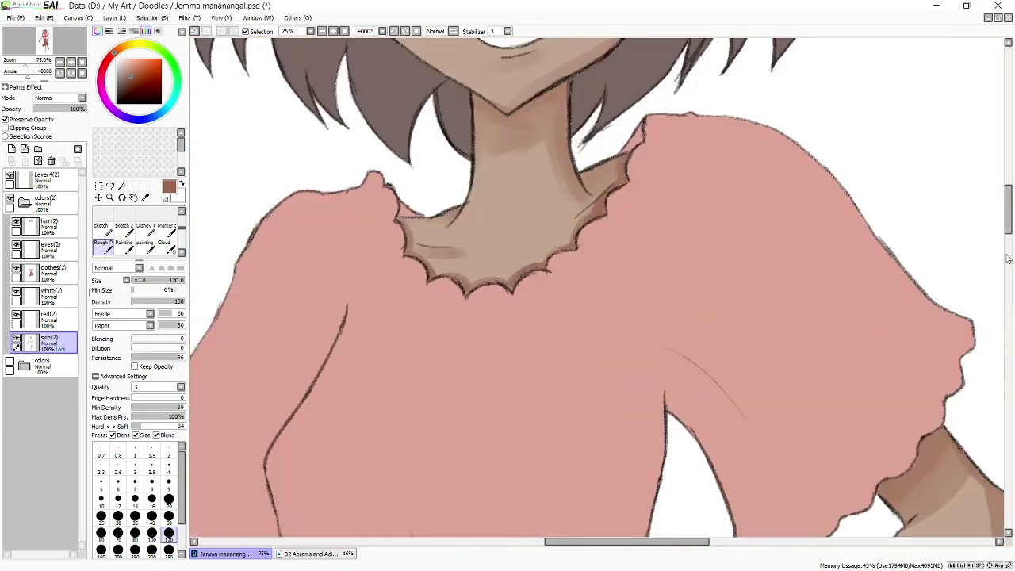
{"action": "key", "text": "ctrl+plus"}
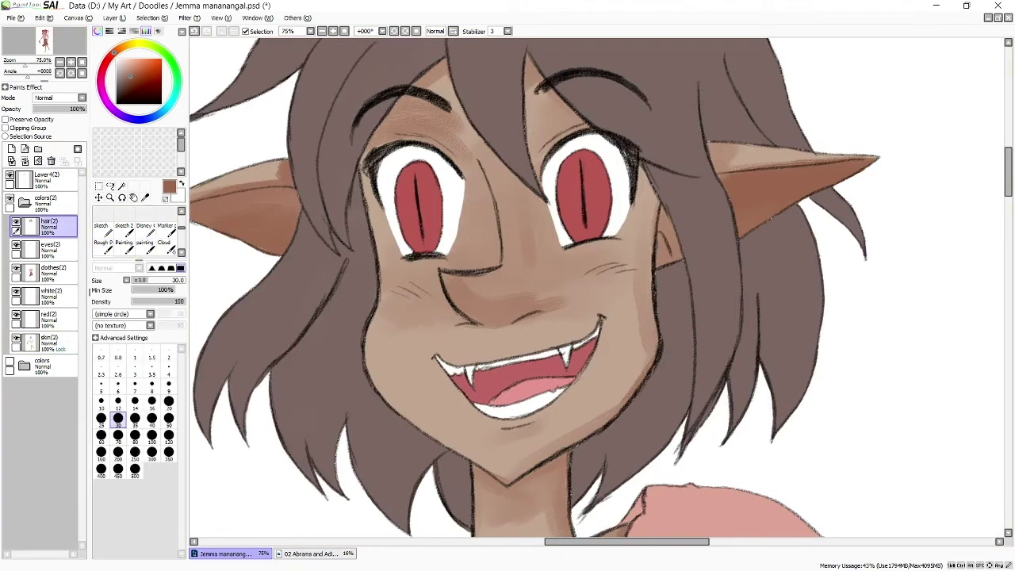
{"action": "key", "text": "bracketleft"}
{"action": "key", "text": "bracketleft"}
{"action": "key", "text": "bracketleft"}
{"action": "left_click_drag", "start_coordinate": [632, 204], "coordinate": [661, 353]}
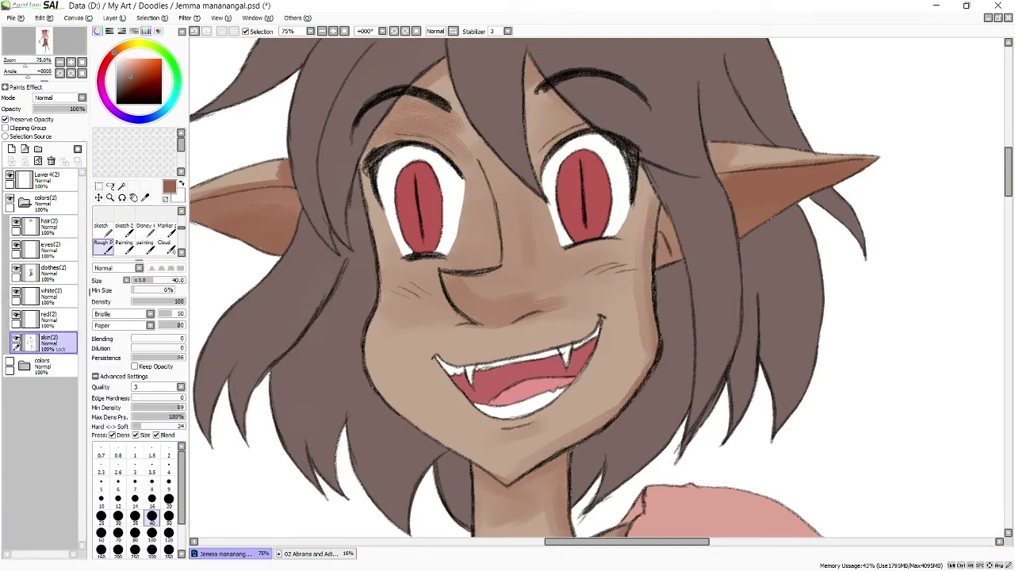
{"action": "left_click", "coordinate": [641, 373]}
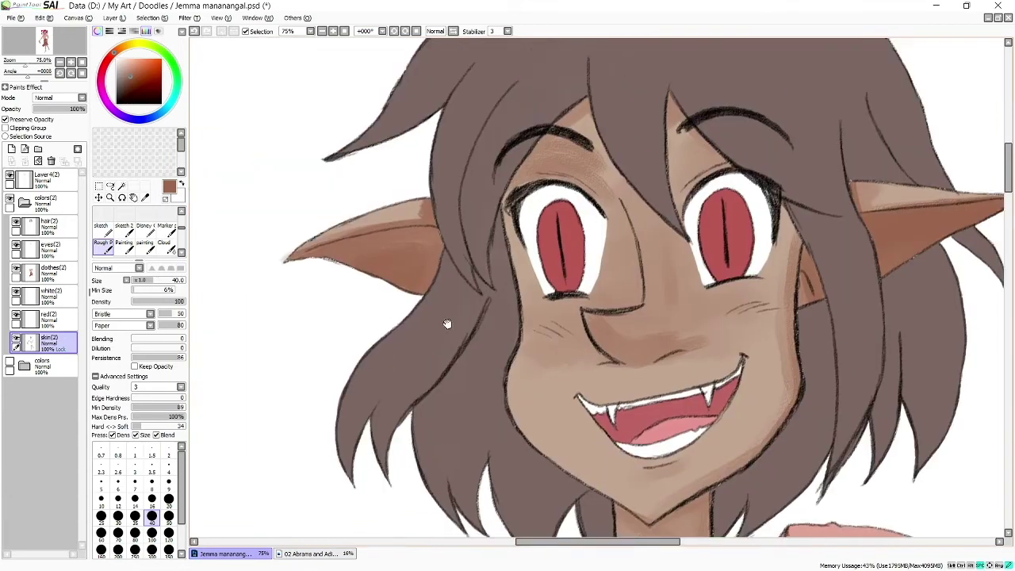
{"action": "left_click_drag", "start_coordinate": [305, 282], "coordinate": [448, 321]}
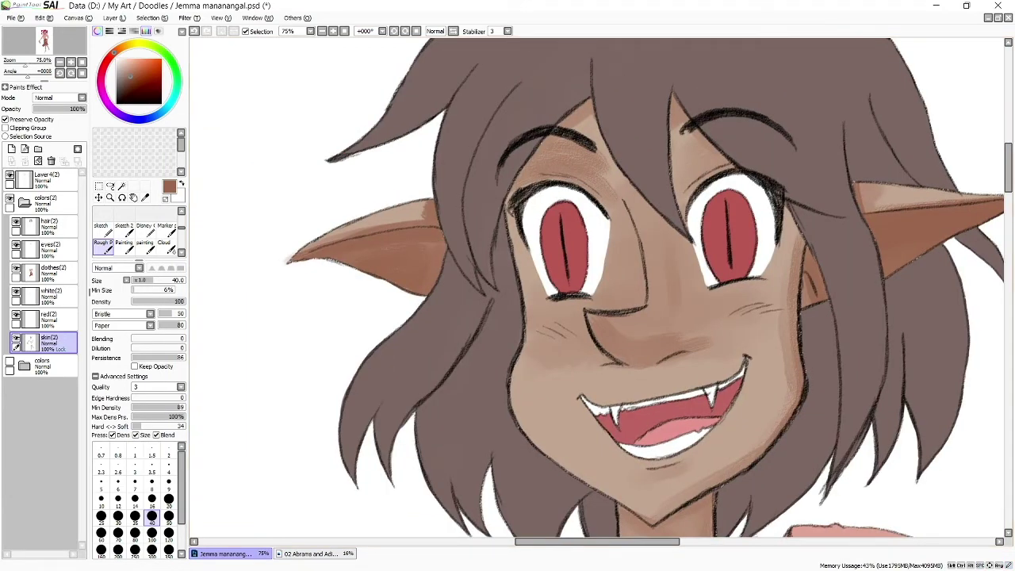
Lighten skin between the eyes and below the nose, and shade the nose's right side
{"action": "left_click", "coordinate": [541, 158], "text": "alt"}
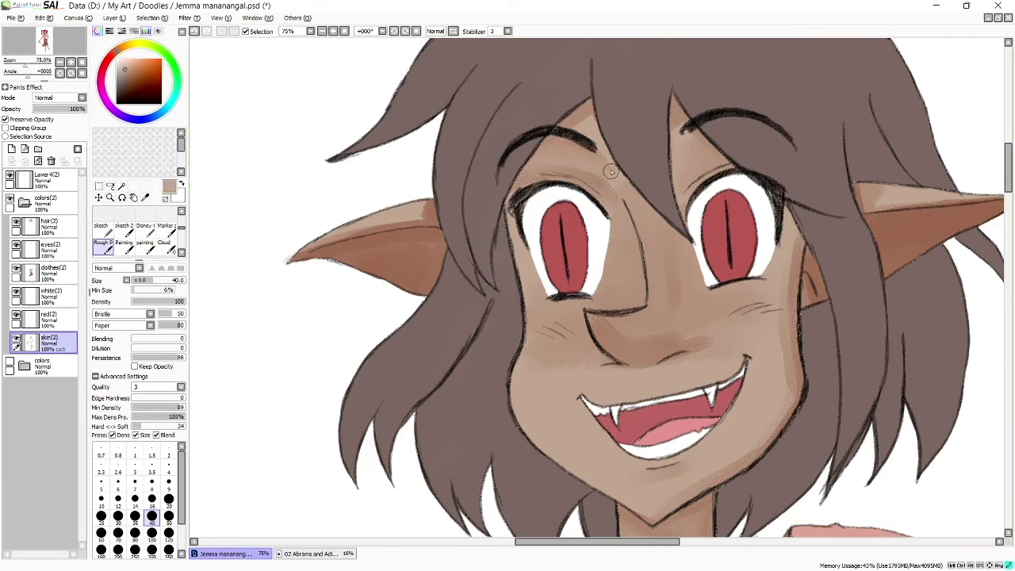
{"action": "left_click_drag", "start_coordinate": [651, 282], "coordinate": [636, 203]}
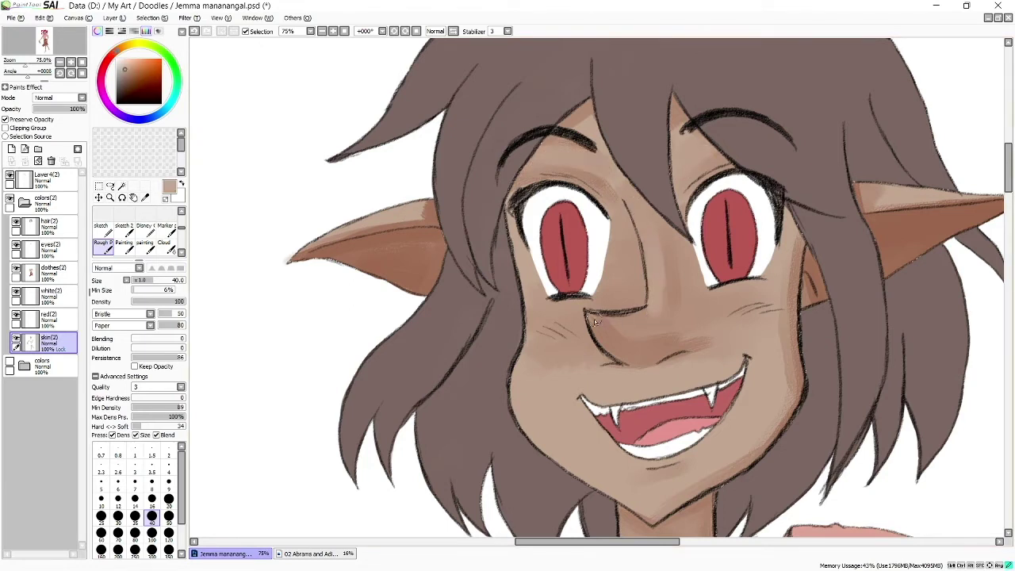
{"action": "left_click_drag", "start_coordinate": [594, 319], "coordinate": [602, 320]}
{"action": "left_click", "coordinate": [661, 224], "text": "alt"}
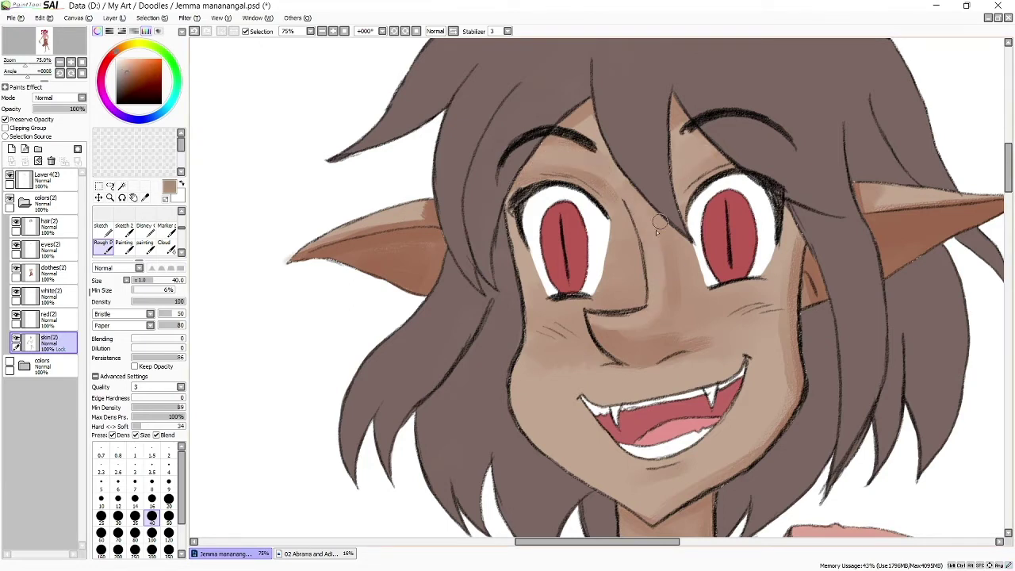
{"action": "left_click_drag", "start_coordinate": [661, 256], "coordinate": [661, 289]}
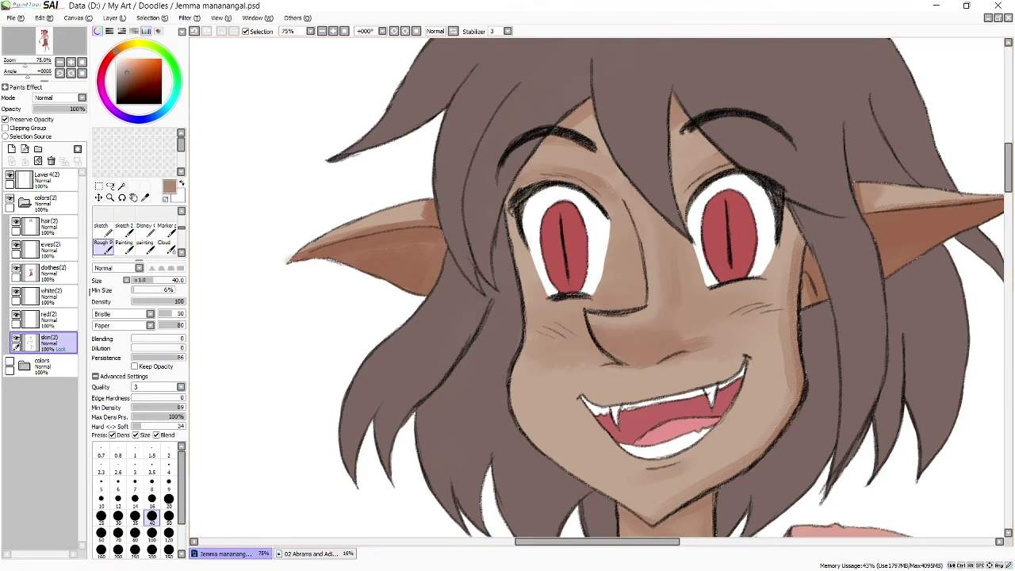
Undo a stray ear-edge stroke, pick a lighter skin tone, and set size 120
{"action": "left_click", "coordinate": [711, 338], "text": "alt"}
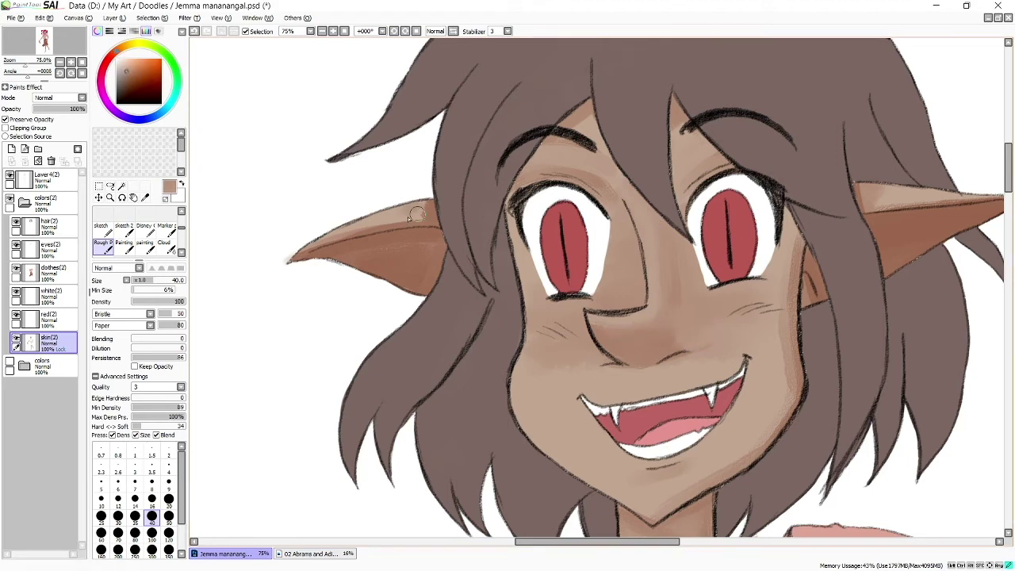
{"action": "left_click_drag", "start_coordinate": [411, 216], "coordinate": [389, 212]}
{"action": "key", "text": "ctrl+z"}
{"action": "left_click", "coordinate": [539, 151], "text": "alt"}
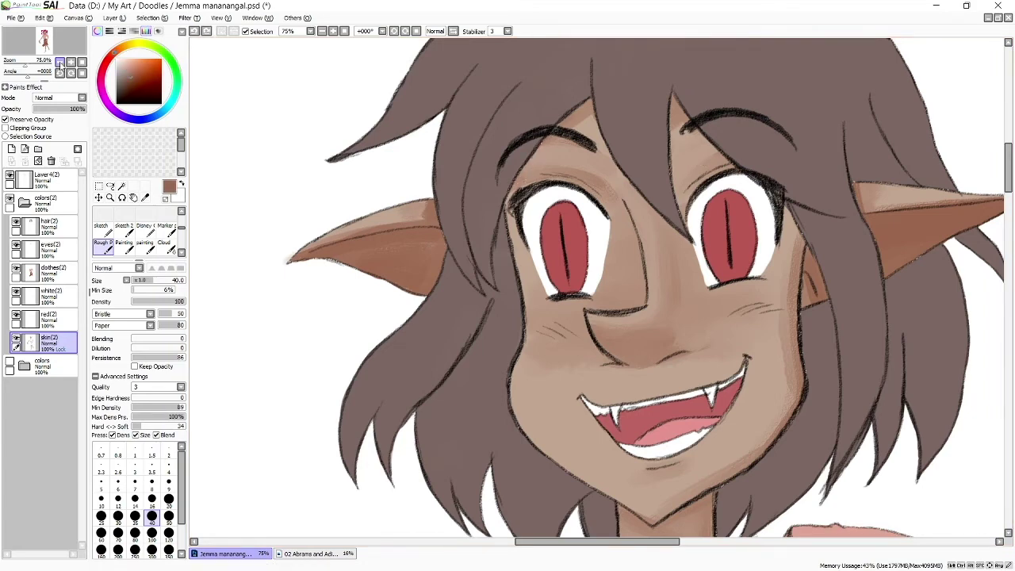
{"action": "left_click", "coordinate": [62, 62]}
{"action": "left_click", "coordinate": [168, 533]}
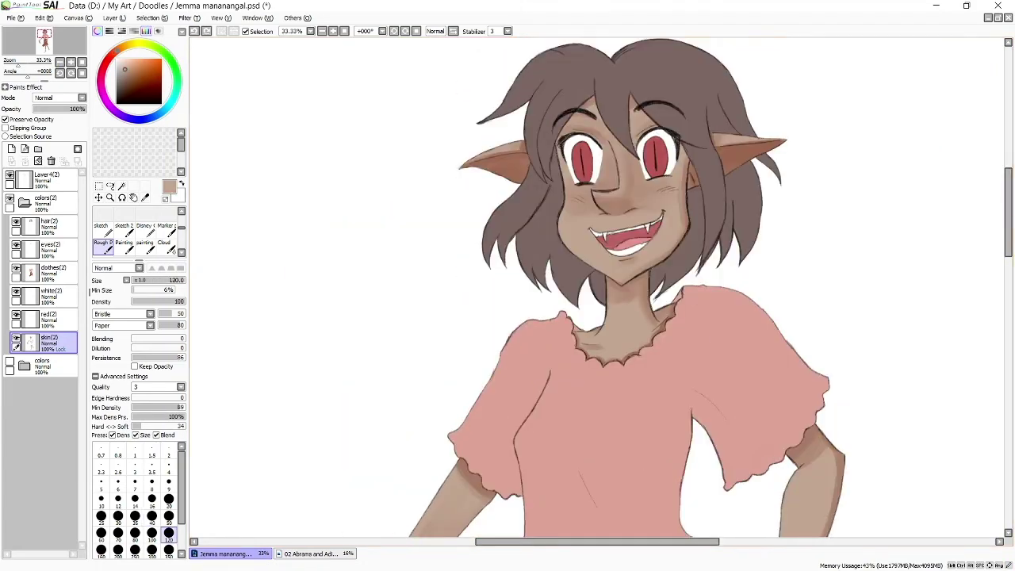
Save, shade the back of the hanging hand darker, and repaint near the wrist lighter
{"action": "left_click", "coordinate": [647, 307], "text": "alt"}
{"action": "left_click", "coordinate": [100, 533]}
{"action": "key", "text": "ctrl+s"}
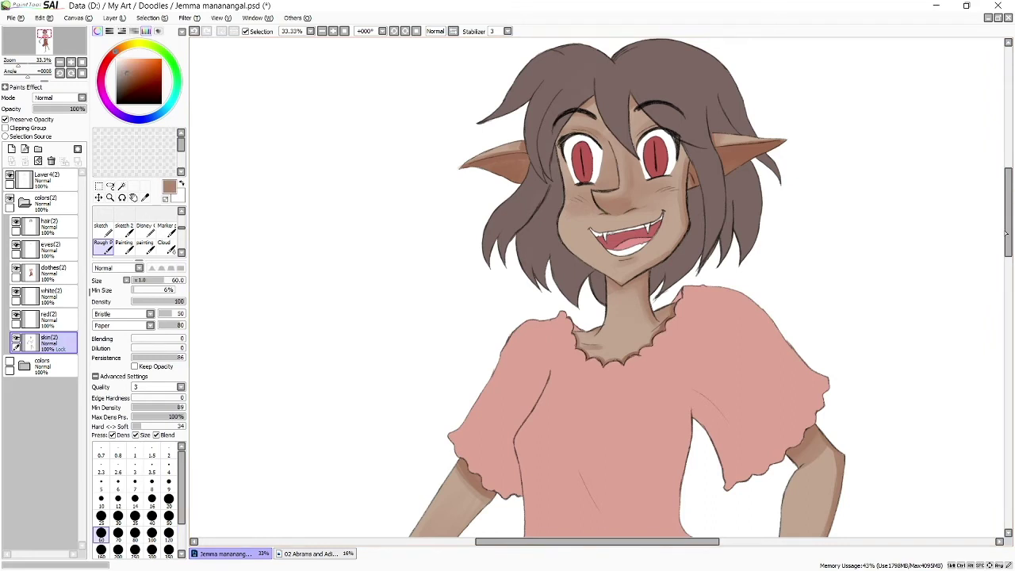
{"action": "scroll", "coordinate": [473, 145], "scroll_direction": "down", "scroll_amount": 5}
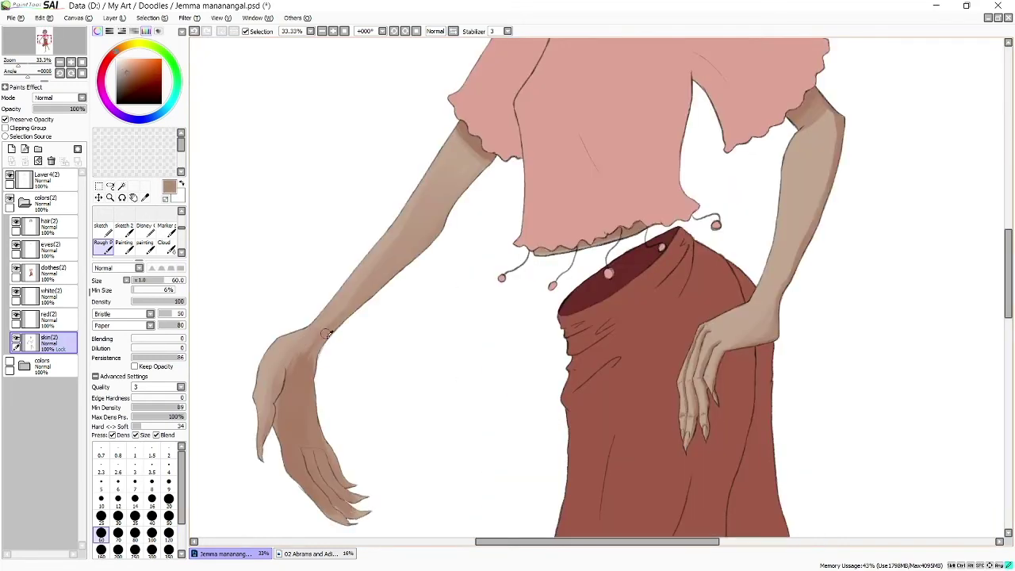
{"action": "left_click", "coordinate": [168, 533]}
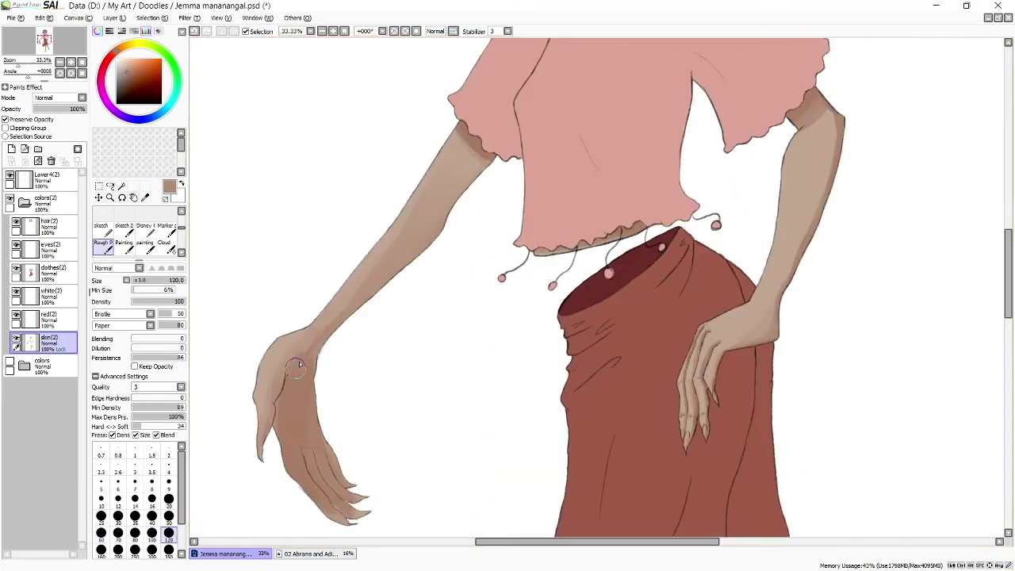
{"action": "left_click_drag", "start_coordinate": [295, 366], "coordinate": [323, 462]}
{"action": "left_click", "coordinate": [271, 342], "text": "alt"}
{"action": "left_click_drag", "start_coordinate": [310, 395], "coordinate": [318, 444]}
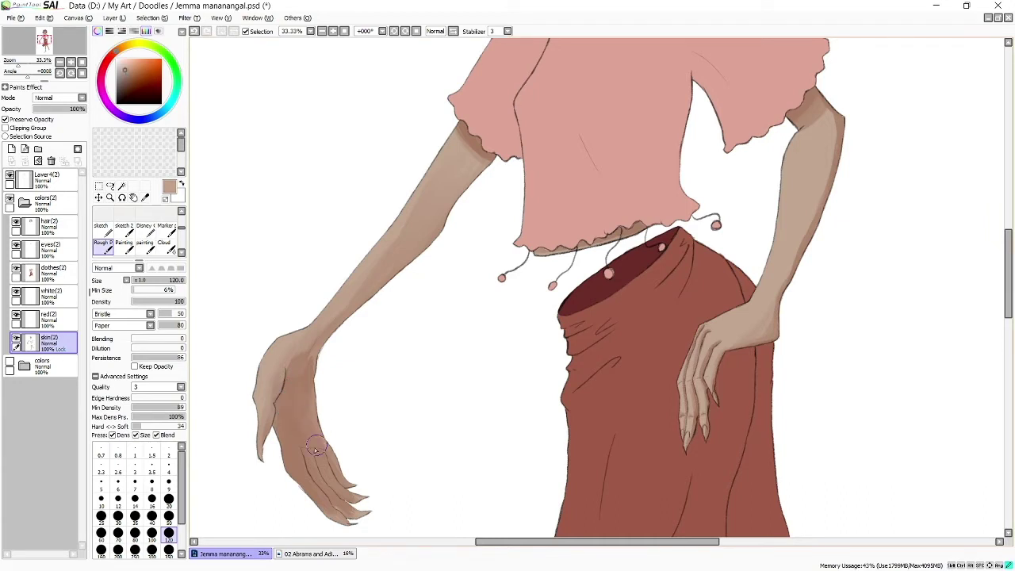
Soften the right upper arm shading at size 160, then zoom out to check the figure
{"action": "left_click", "coordinate": [101, 533]}
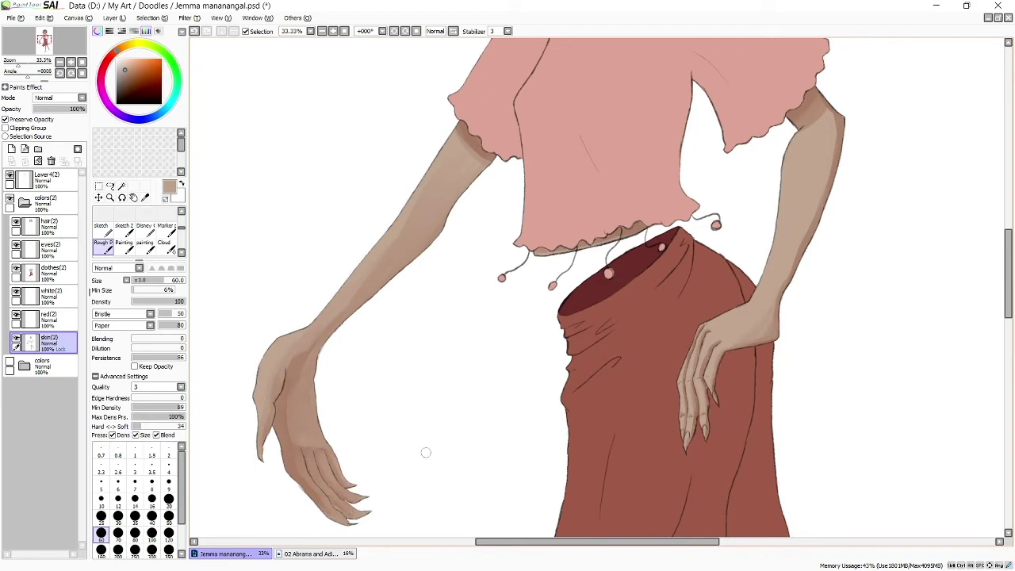
{"action": "left_click", "coordinate": [100, 549]}
{"action": "left_click_drag", "start_coordinate": [819, 111], "coordinate": [816, 199]}
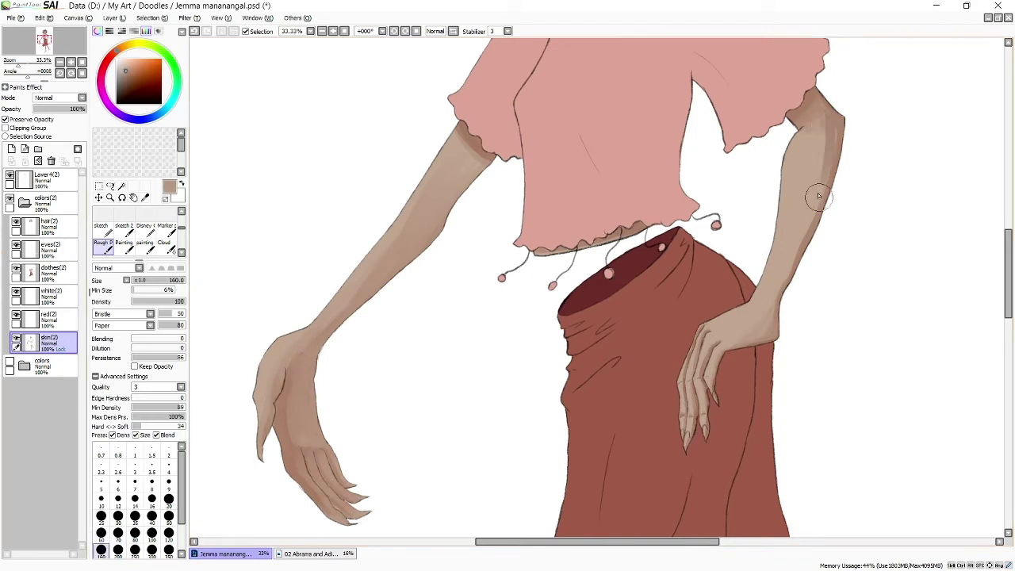
{"action": "left_click", "coordinate": [69, 60]}
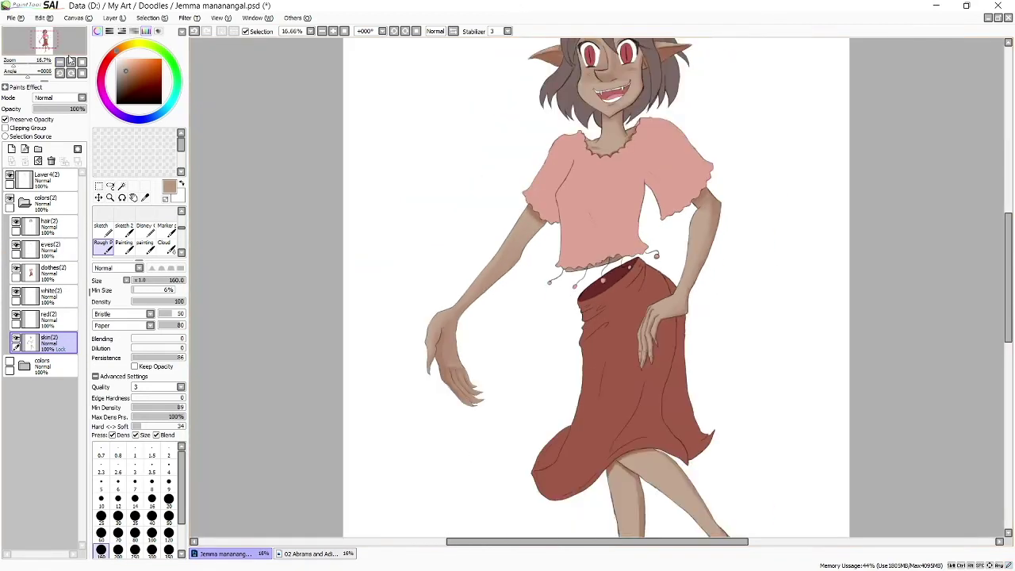
{"action": "scroll", "coordinate": [688, 285], "scroll_direction": "up", "scroll_amount": 1}
{"action": "scroll", "coordinate": [688, 286], "scroll_direction": "up", "scroll_amount": 2}
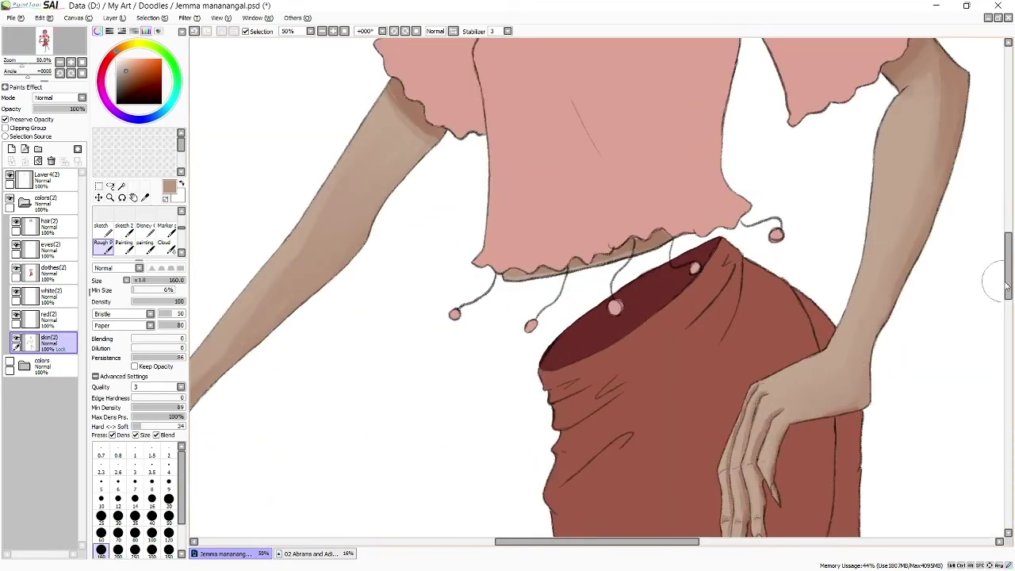
{"action": "key", "text": "bracketleft"}
{"action": "key", "text": "bracketleft"}
{"action": "key", "text": "bracketleft"}
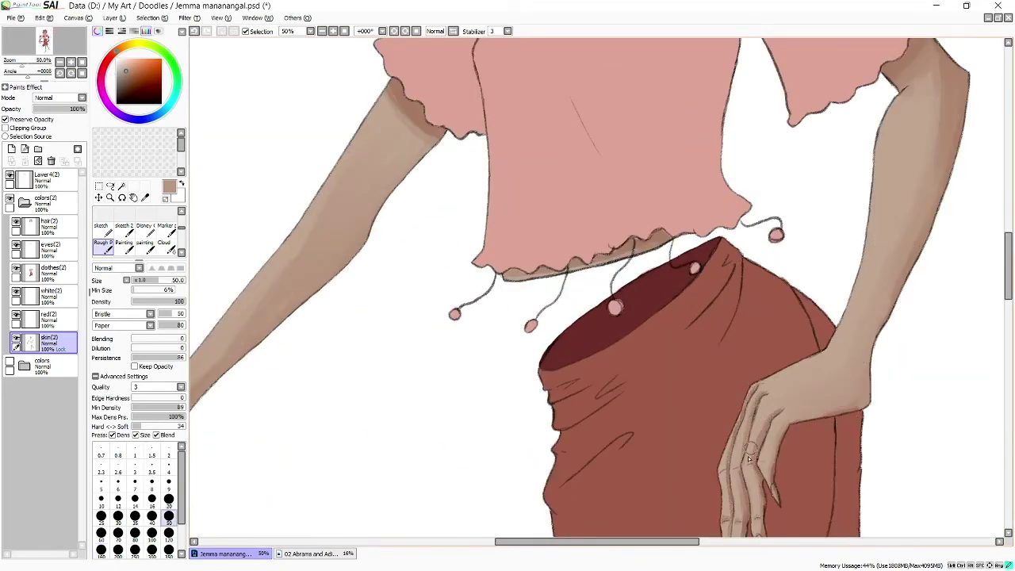
{"action": "scroll", "coordinate": [739, 342], "scroll_direction": "down", "scroll_amount": 3}
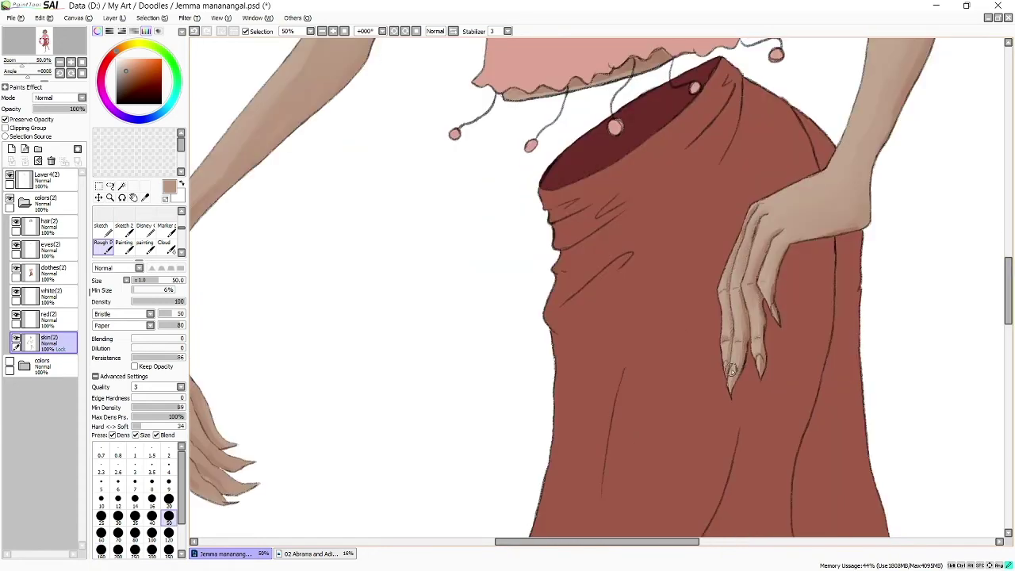
{"action": "key", "text": "minus"}
{"action": "scroll", "coordinate": [689, 346], "scroll_direction": "down", "scroll_amount": 5}
With a larger brush, shade the right side of the shin and the thigh under the skirt hem
{"action": "key", "text": "bracketright"}
{"action": "key", "text": "bracketright"}
{"action": "key", "text": "bracketright"}
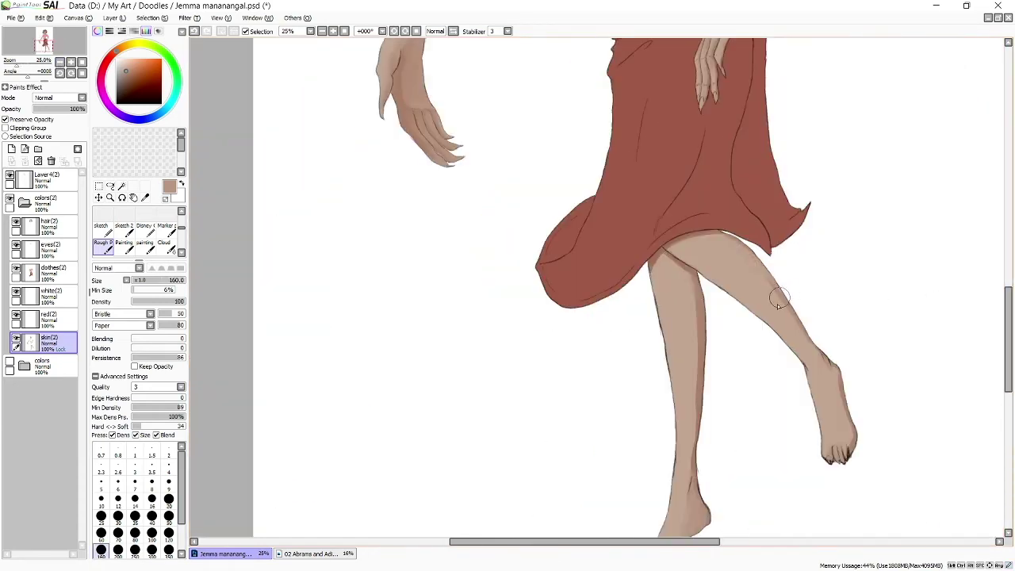
{"action": "left_click_drag", "start_coordinate": [689, 346], "coordinate": [690, 413]}
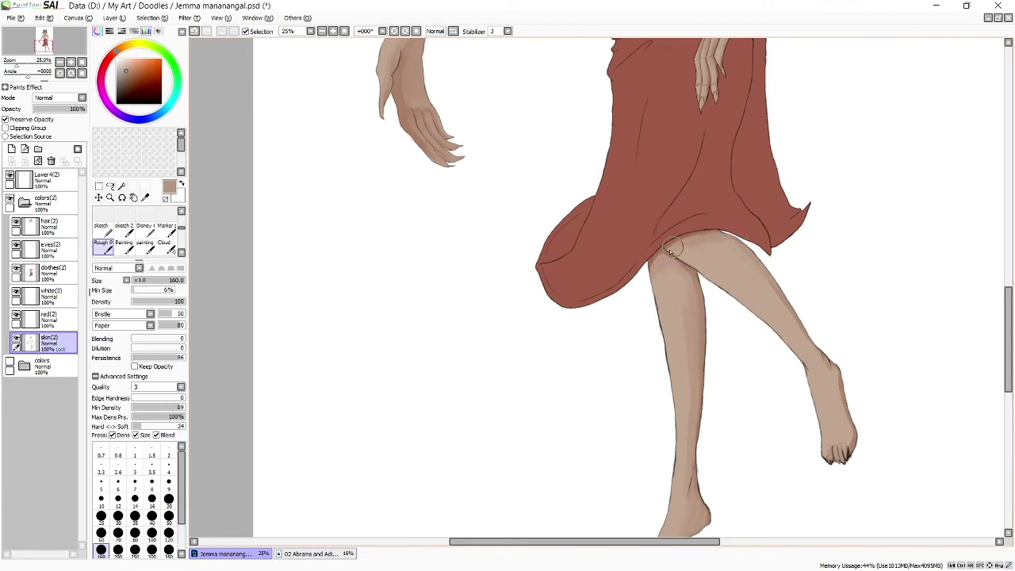
{"action": "left_click_drag", "start_coordinate": [674, 247], "coordinate": [731, 247]}
{"action": "scroll", "coordinate": [845, 438], "scroll_direction": "down", "scroll_amount": 3}
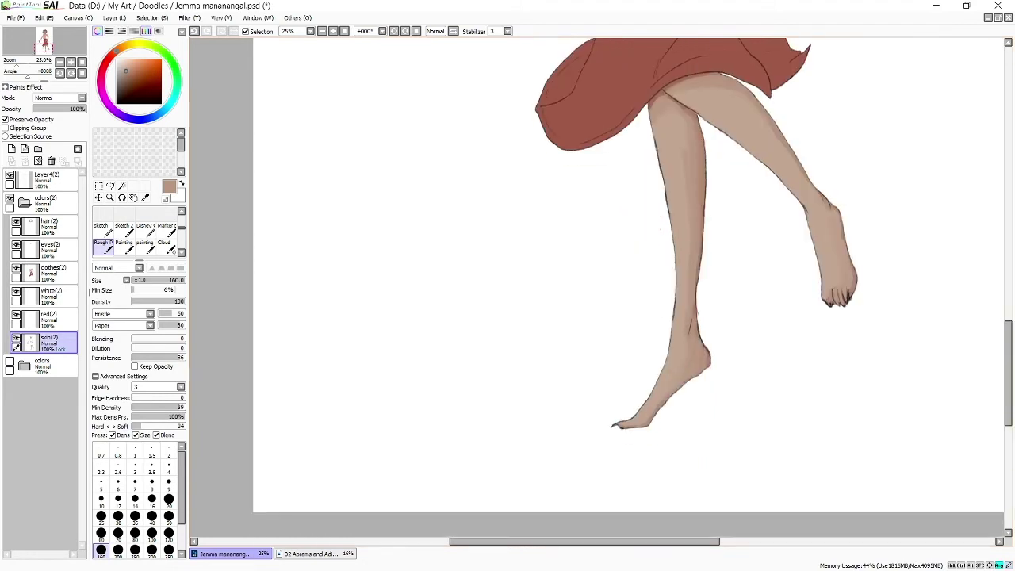
Soften the skin shading along the arm's right edge at brush size 120
{"action": "left_click", "coordinate": [168, 498]}
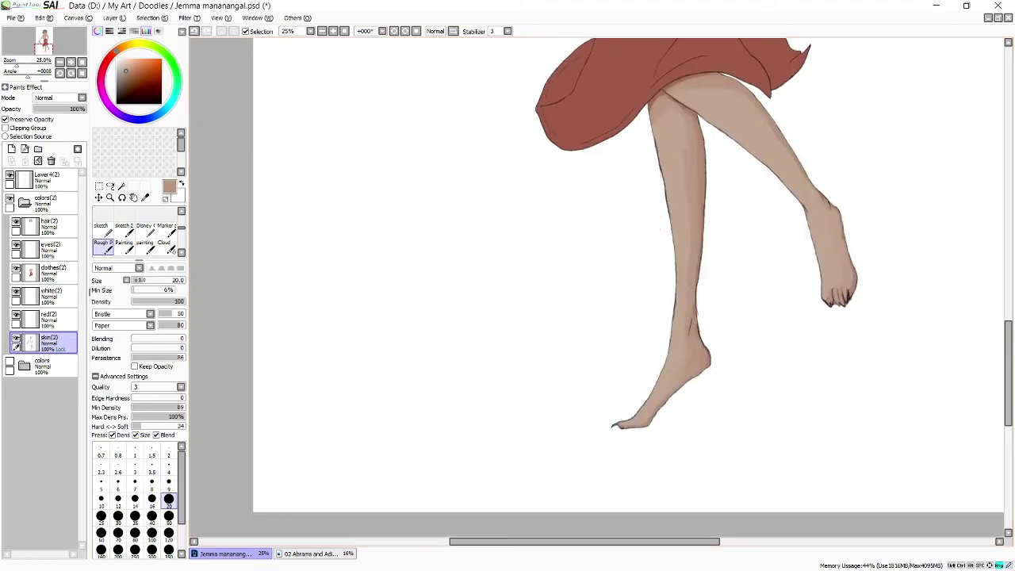
{"action": "left_click", "coordinate": [168, 532]}
{"action": "scroll", "coordinate": [602, 259], "scroll_direction": "up", "scroll_amount": 3}
{"action": "scroll", "coordinate": [603, 260], "scroll_direction": "right", "scroll_amount": 2}
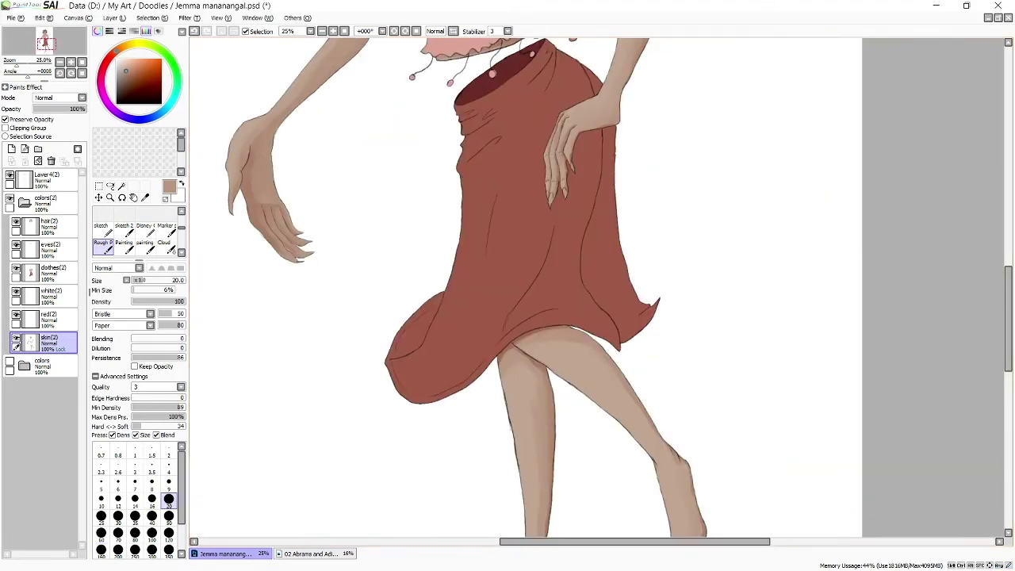
{"action": "scroll", "coordinate": [602, 260], "scroll_direction": "up", "scroll_amount": 3}
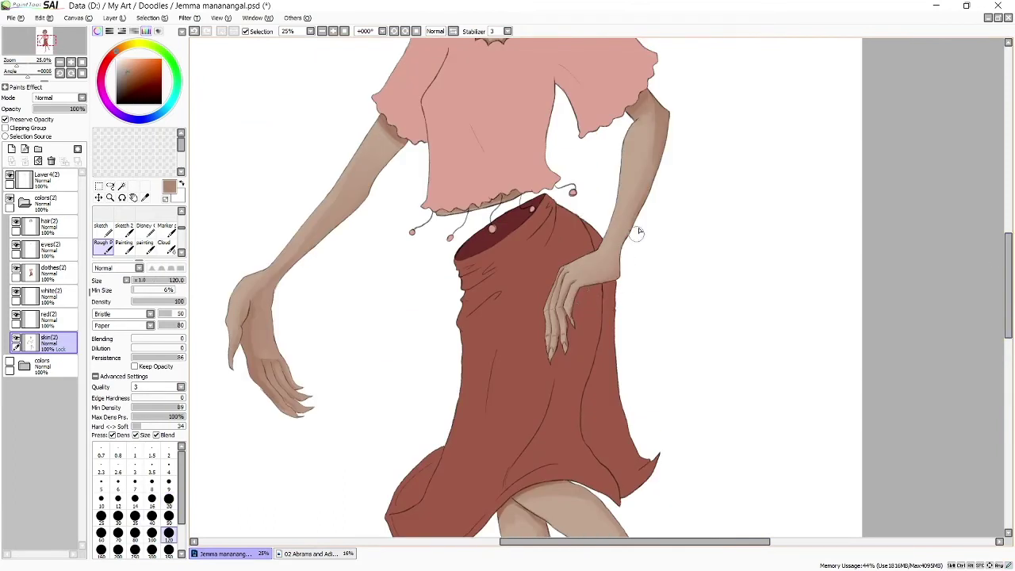
{"action": "left_click_drag", "start_coordinate": [639, 231], "coordinate": [626, 250]}
Sample the skin colour from the hand and enlarge the brush slightly
{"action": "left_click", "coordinate": [258, 341], "text": "alt"}
{"action": "scroll", "coordinate": [982, 423], "scroll_direction": "down", "scroll_amount": 5}
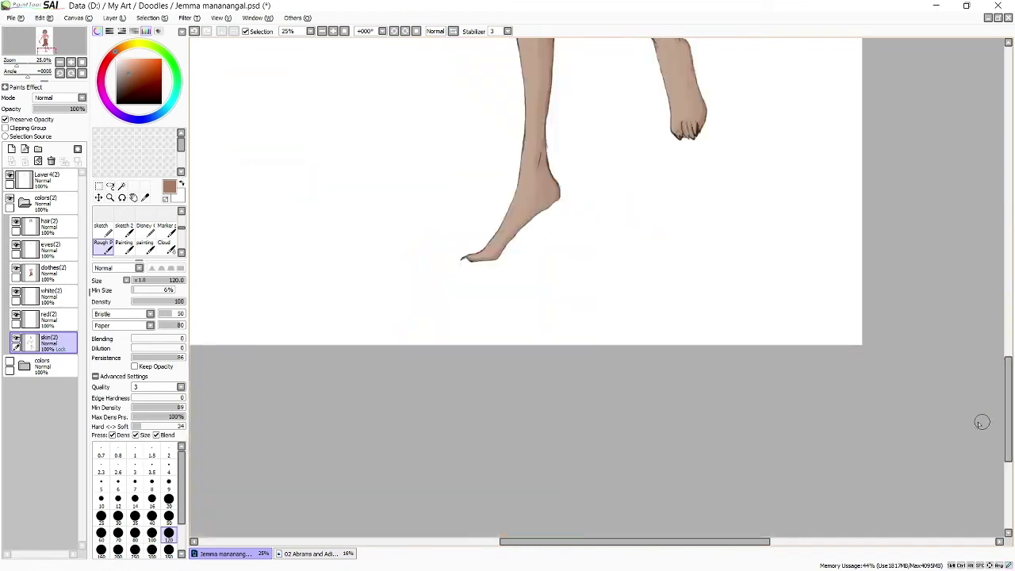
{"action": "scroll", "coordinate": [682, 225], "scroll_direction": "up", "scroll_amount": 2}
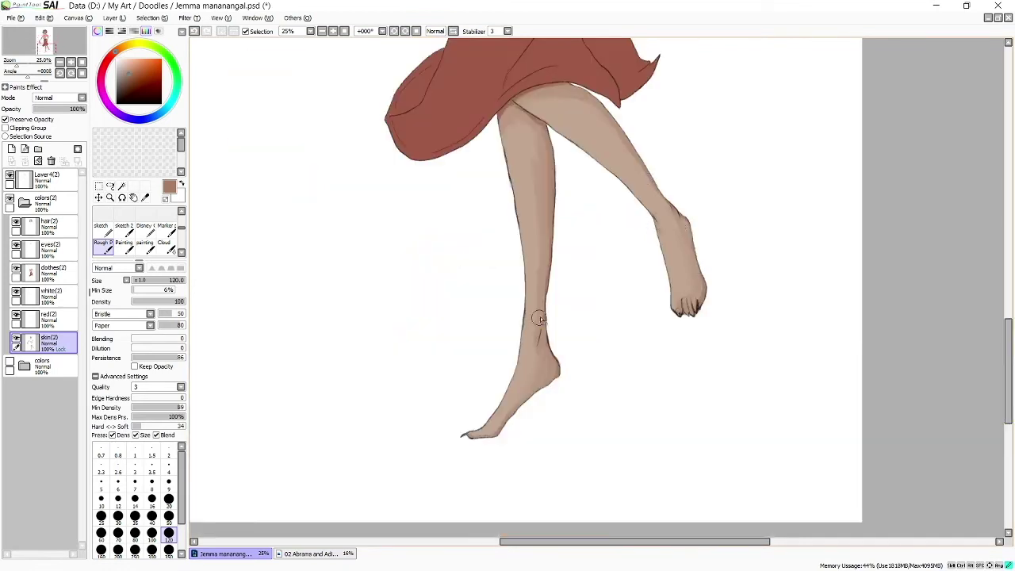
{"action": "key", "text": "bracketright"}
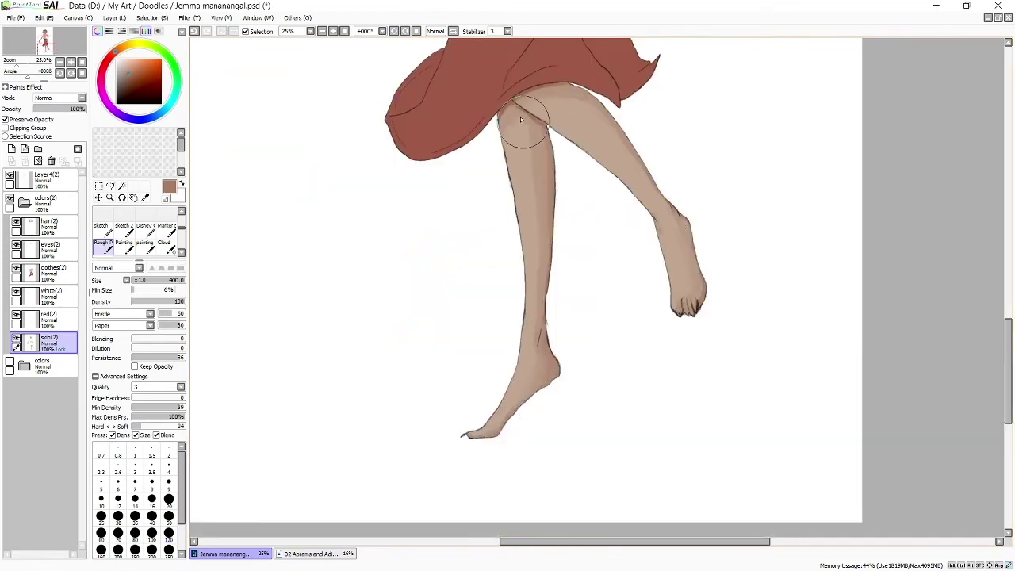
Switch to the hair(2) layer and zoom in on the face and hair
{"action": "left_click", "coordinate": [47, 226]}
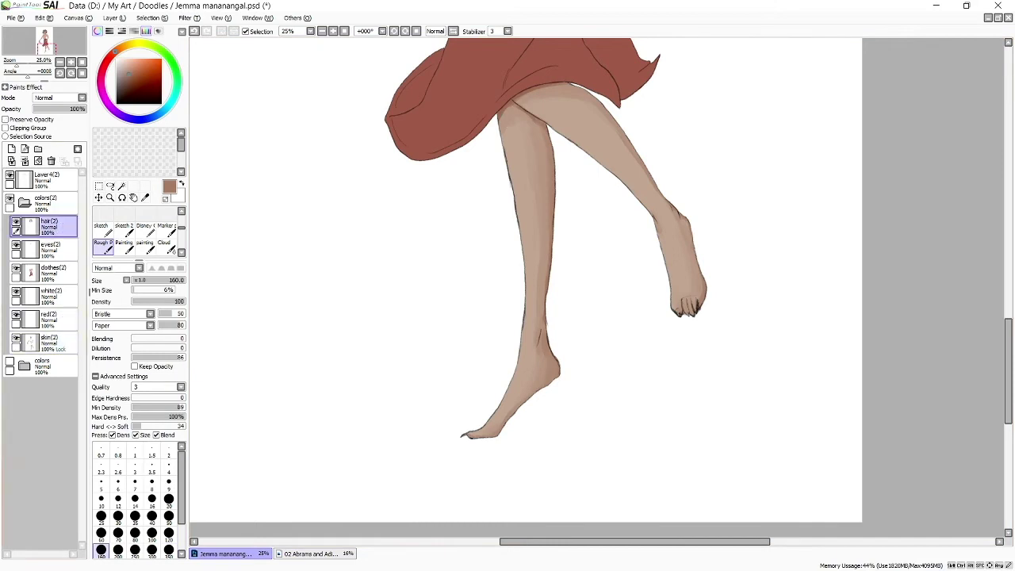
{"action": "left_click_drag", "start_coordinate": [1009, 364], "coordinate": [1009, 189]}
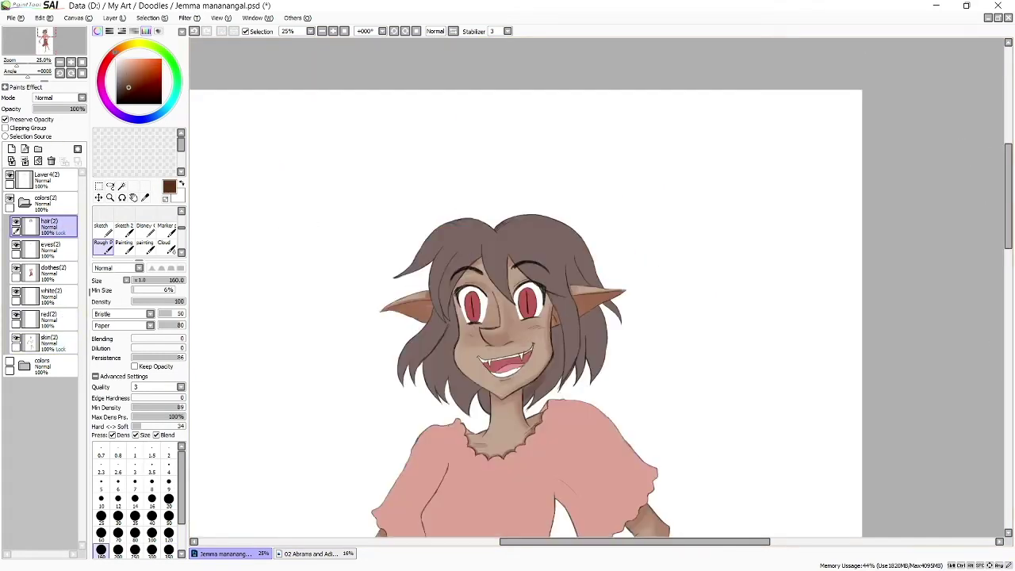
{"action": "key", "text": "bracketright"}
{"action": "key", "text": "bracketright"}
{"action": "key", "text": "bracketright"}
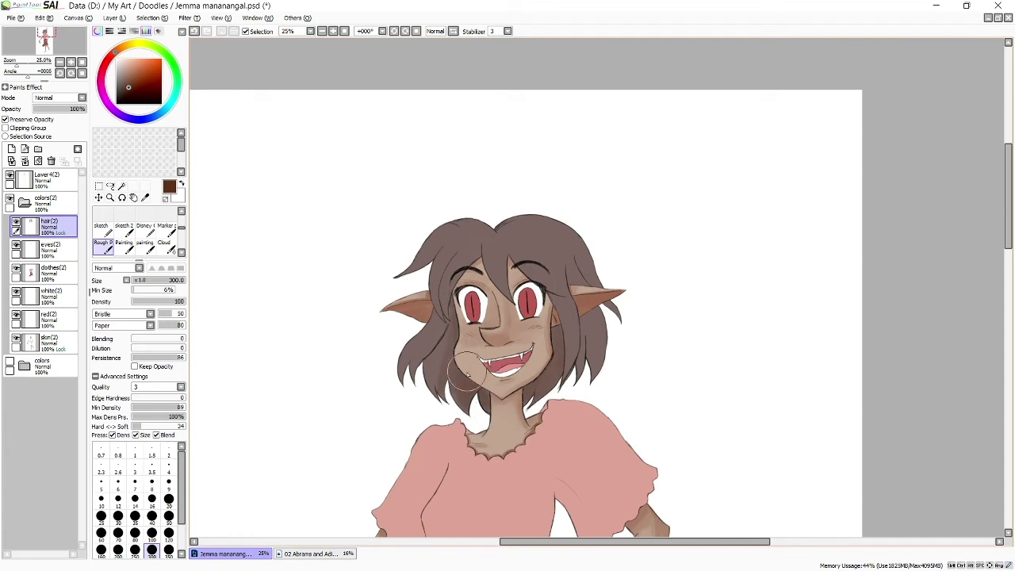
{"action": "key", "text": "bracketleft"}
{"action": "key", "text": "bracketleft"}
{"action": "key", "text": "bracketleft"}
{"action": "key", "text": "bracketleft"}
{"action": "key", "text": "bracketleft"}
{"action": "scroll", "coordinate": [373, 377], "scroll_direction": "up", "scroll_amount": 1}
{"action": "scroll", "coordinate": [282, 378], "scroll_direction": "up", "scroll_amount": 1}
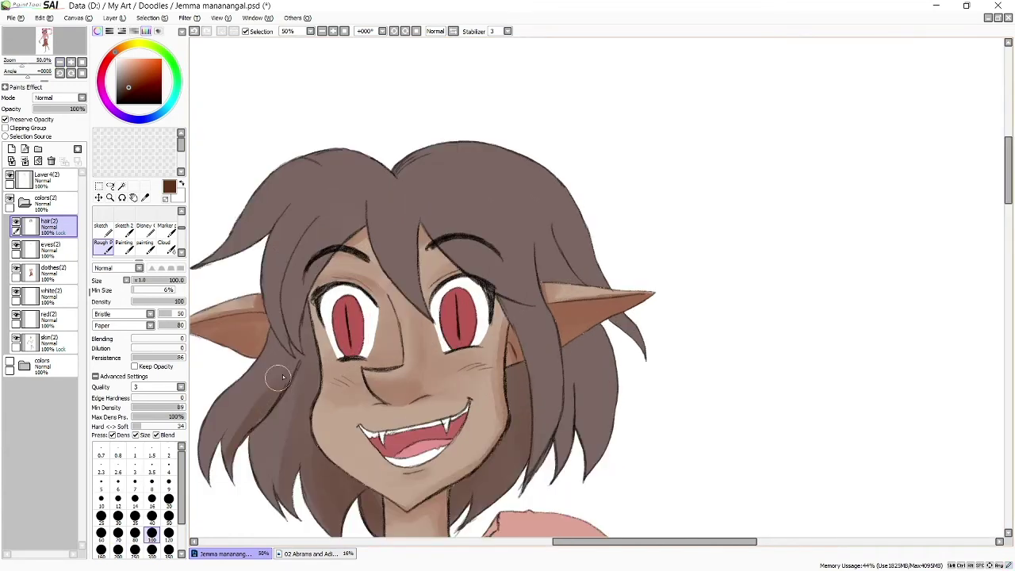
{"action": "left_click_drag", "start_coordinate": [282, 378], "coordinate": [402, 382]}
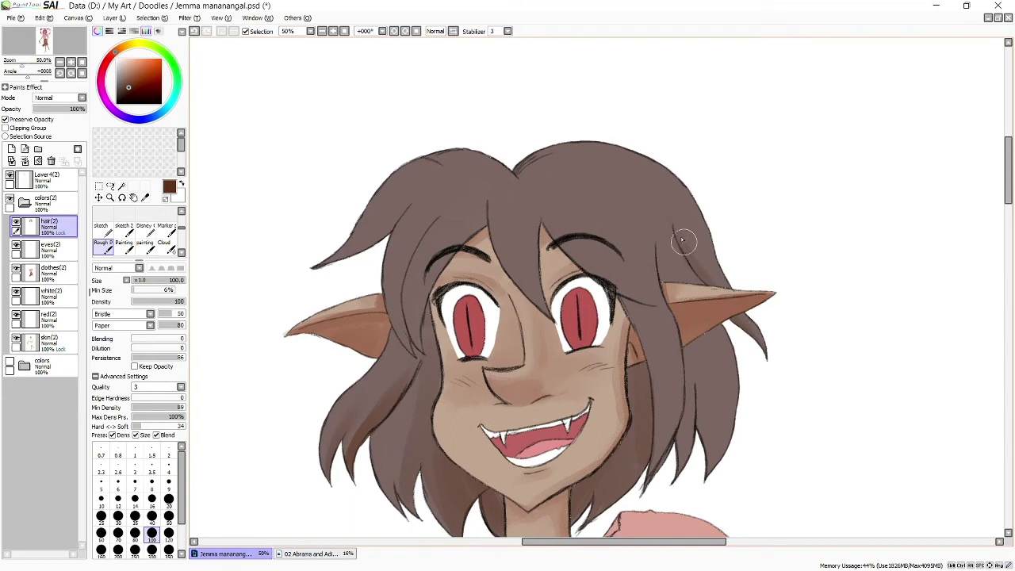
Darken the hair at the crown, right strands, beside the left eye and right of the face
{"action": "mouse_move", "coordinate": [517, 174]}
{"action": "left_mouse_down"}
{"action": "mouse_move", "coordinate": [555, 152]}
{"action": "mouse_move", "coordinate": [460, 149]}
{"action": "left_mouse_up"}
{"action": "left_click_drag", "start_coordinate": [539, 207], "coordinate": [530, 215]}
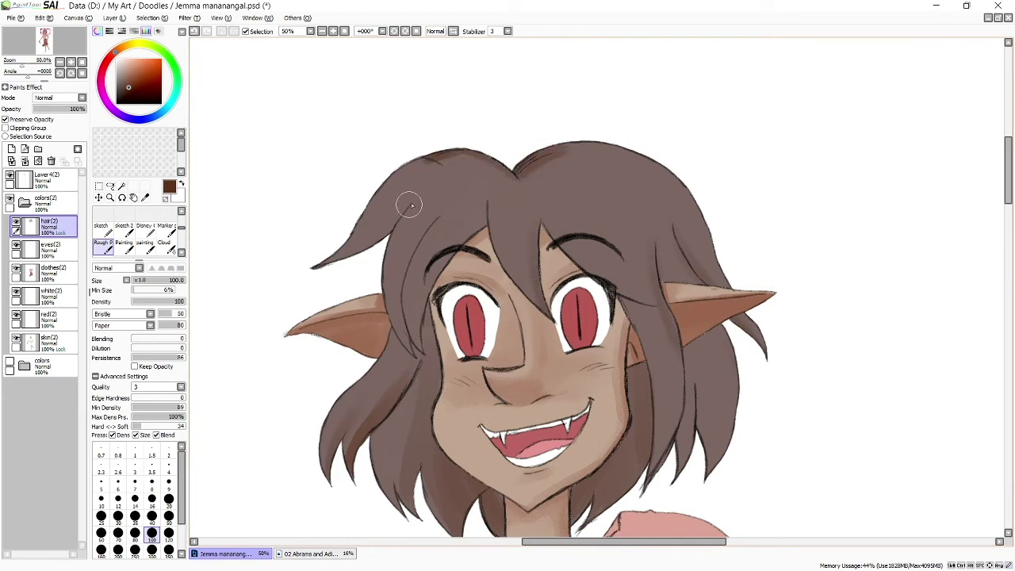
{"action": "left_click_drag", "start_coordinate": [436, 322], "coordinate": [439, 338]}
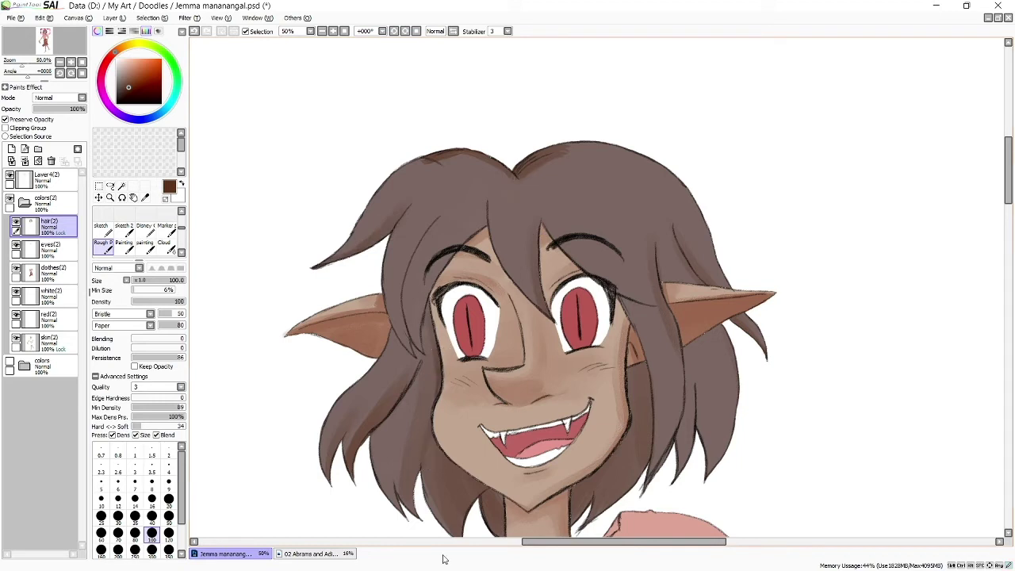
{"action": "scroll", "coordinate": [555, 357], "scroll_direction": "down", "scroll_amount": 3}
{"action": "key", "text": "bracketright"}
{"action": "key", "text": "bracketright"}
{"action": "key", "text": "bracketright"}
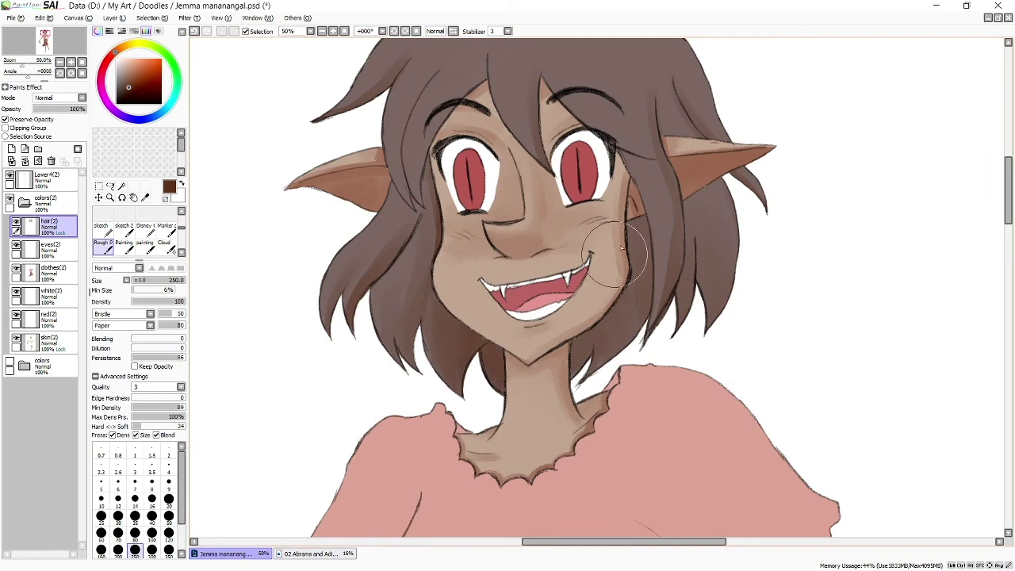
{"action": "left_click_drag", "start_coordinate": [614, 226], "coordinate": [627, 353]}
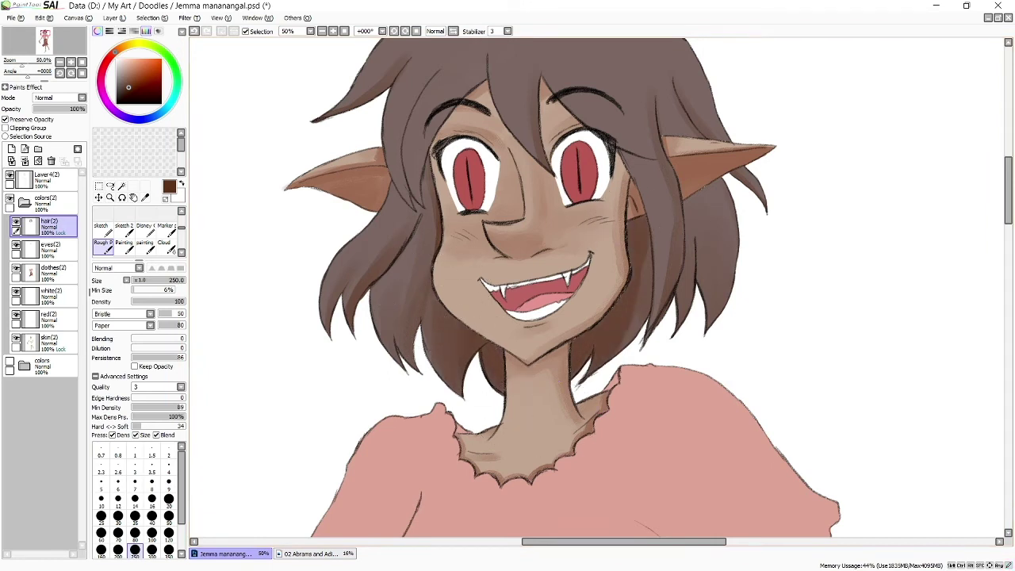
With a smaller brush, darken the hair along the left cheek, top and right edge
{"action": "scroll", "coordinate": [595, 285], "scroll_direction": "up", "scroll_amount": 2}
{"action": "key", "text": "bracketleft"}
{"action": "key", "text": "bracketleft"}
{"action": "key", "text": "bracketleft"}
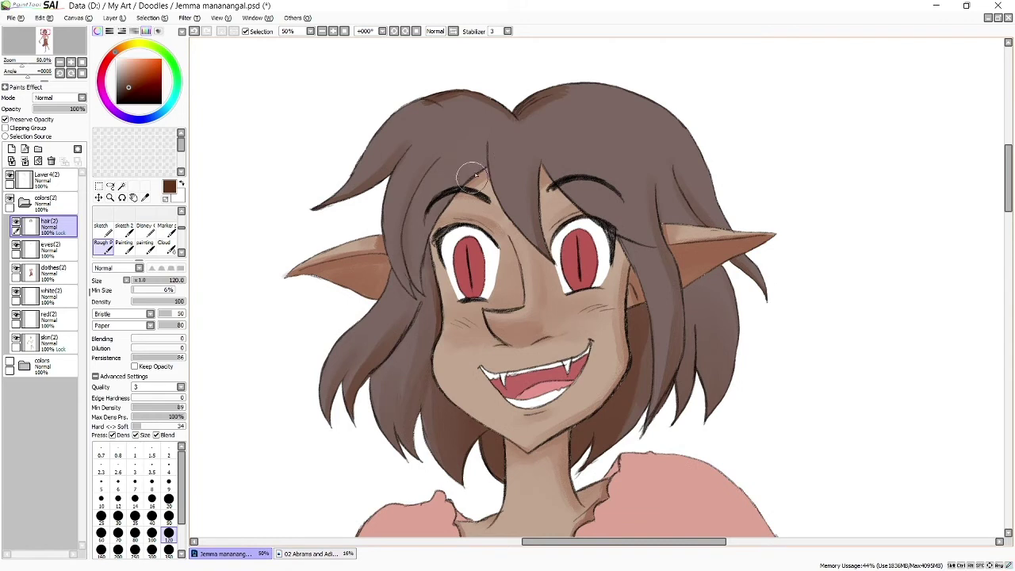
{"action": "key", "text": "ctrl+z"}
{"action": "left_click", "coordinate": [705, 454]}
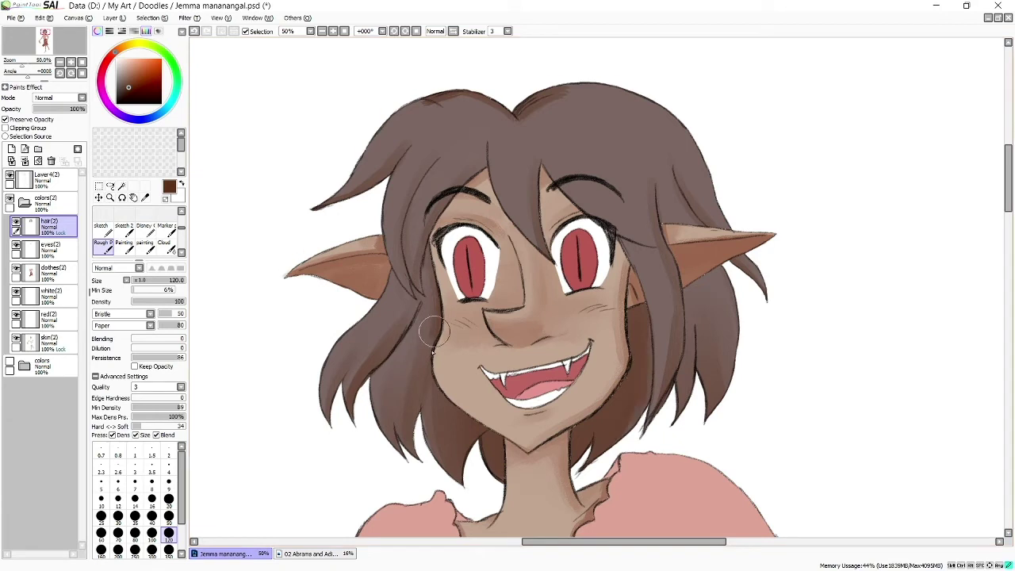
{"action": "mouse_move", "coordinate": [435, 321]}
{"action": "left_mouse_down"}
{"action": "mouse_move", "coordinate": [420, 420]}
{"action": "mouse_move", "coordinate": [507, 476]}
{"action": "left_mouse_up"}
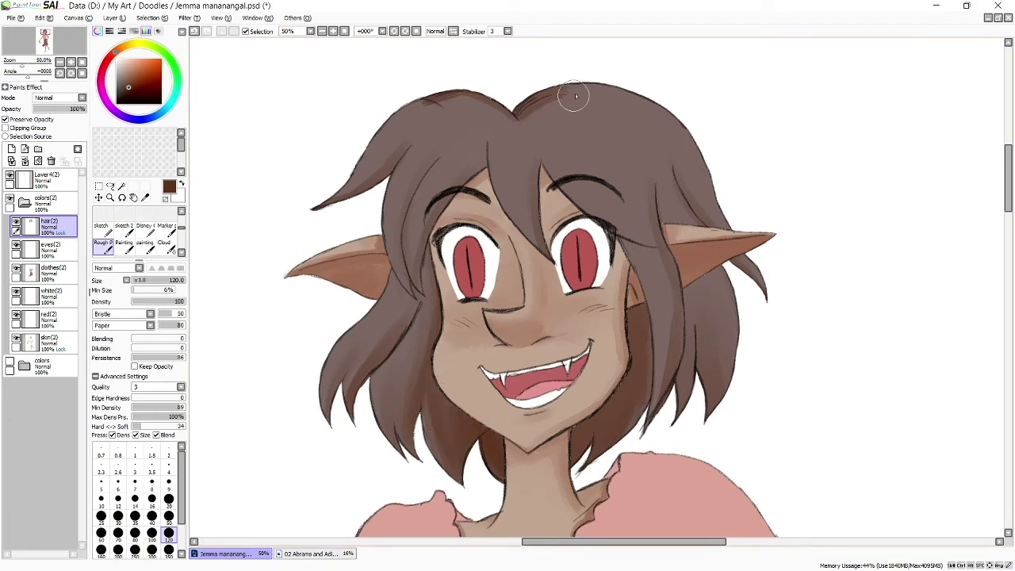
{"action": "left_click_drag", "start_coordinate": [575, 96], "coordinate": [420, 104]}
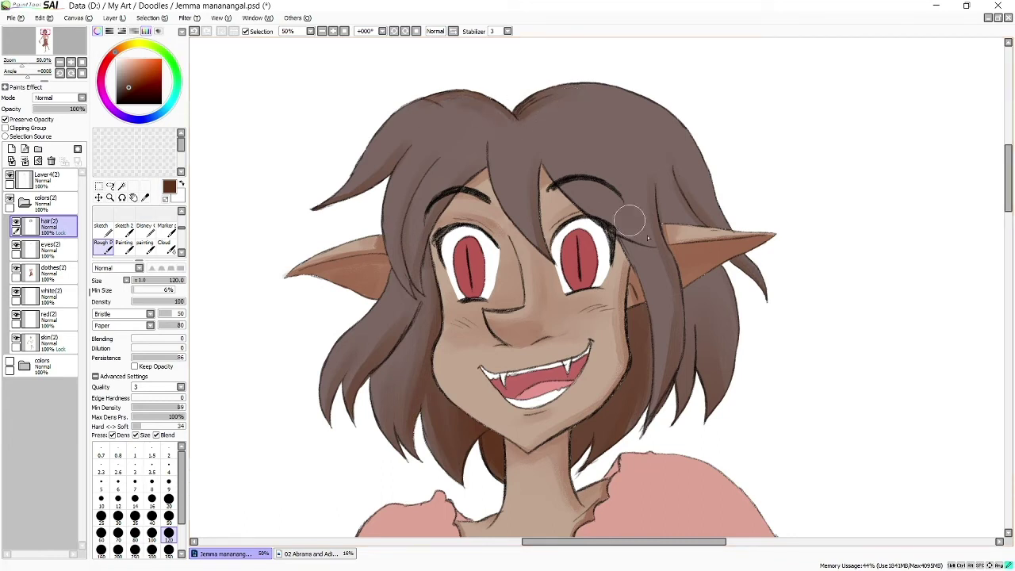
{"action": "mouse_move", "coordinate": [690, 137]}
{"action": "left_mouse_down"}
{"action": "mouse_move", "coordinate": [724, 212]}
{"action": "mouse_move", "coordinate": [537, 92]}
{"action": "left_mouse_up"}
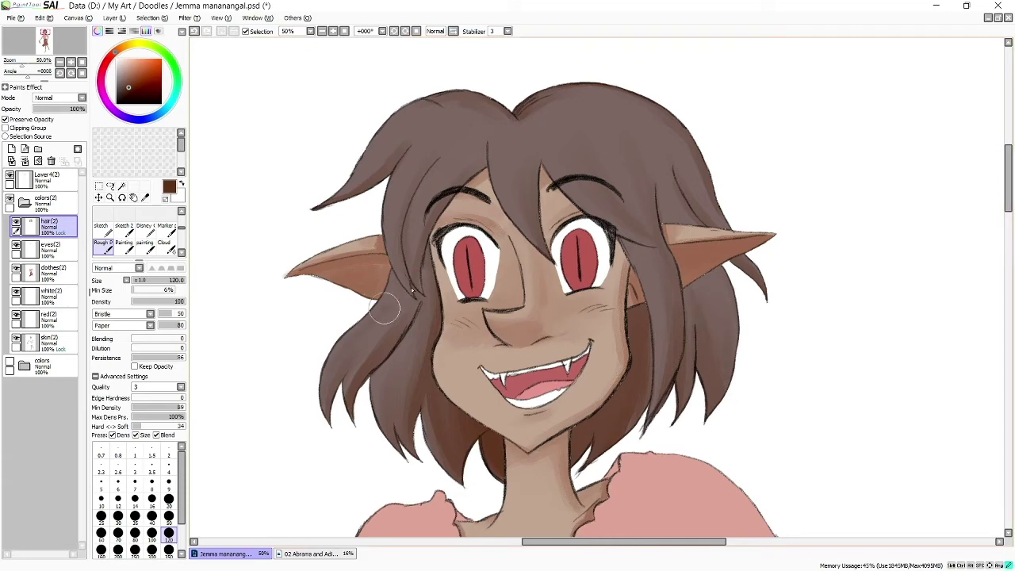
Toggle Layer4 line art off and on to check the shading, then add finer hair shading
{"action": "left_click", "coordinate": [101, 533]}
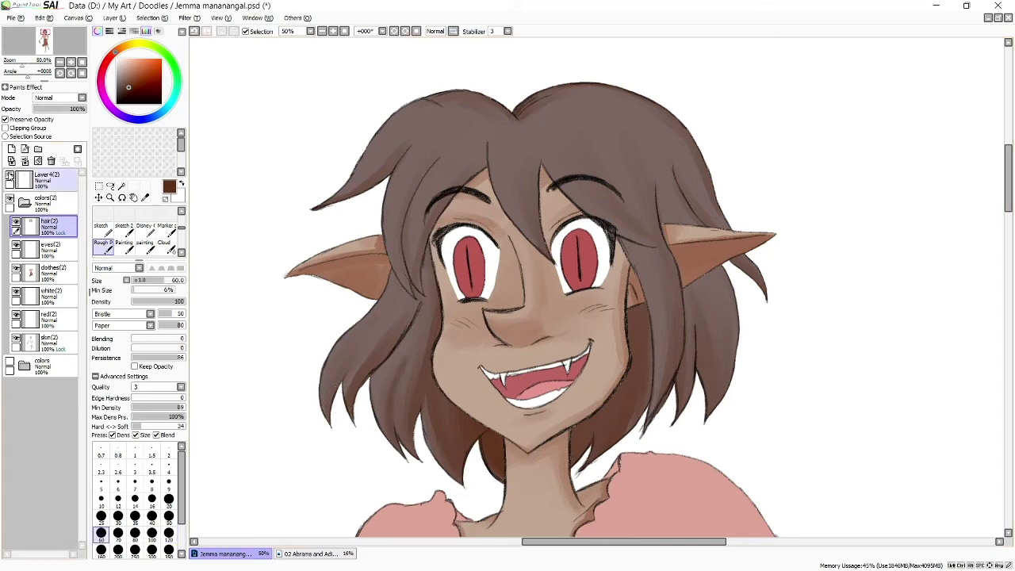
{"action": "left_click", "coordinate": [9, 176]}
{"action": "left_click", "coordinate": [10, 176]}
{"action": "scroll", "coordinate": [638, 123], "scroll_direction": "up", "scroll_amount": 2}
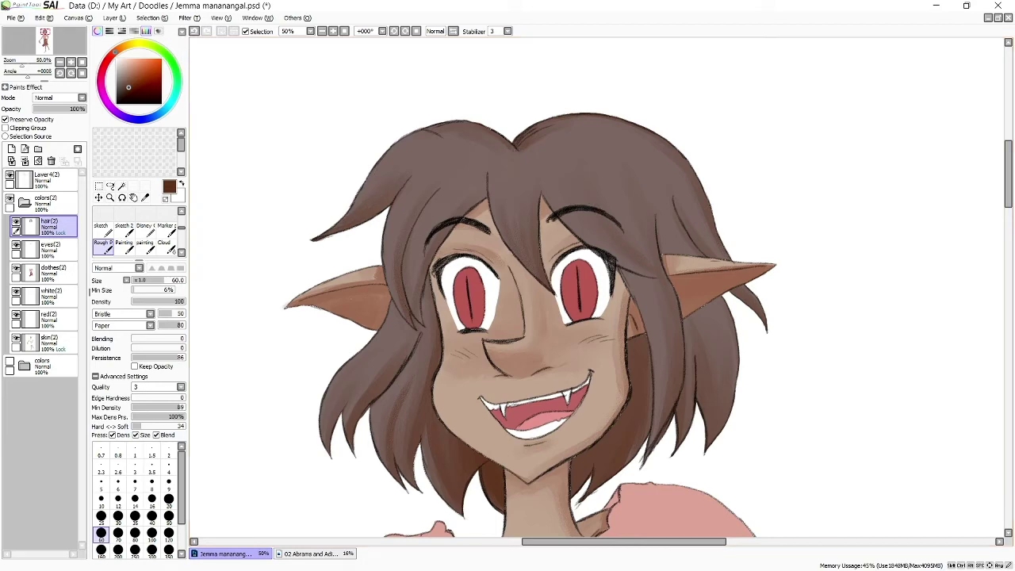
{"action": "left_click_drag", "start_coordinate": [488, 210], "coordinate": [599, 159]}
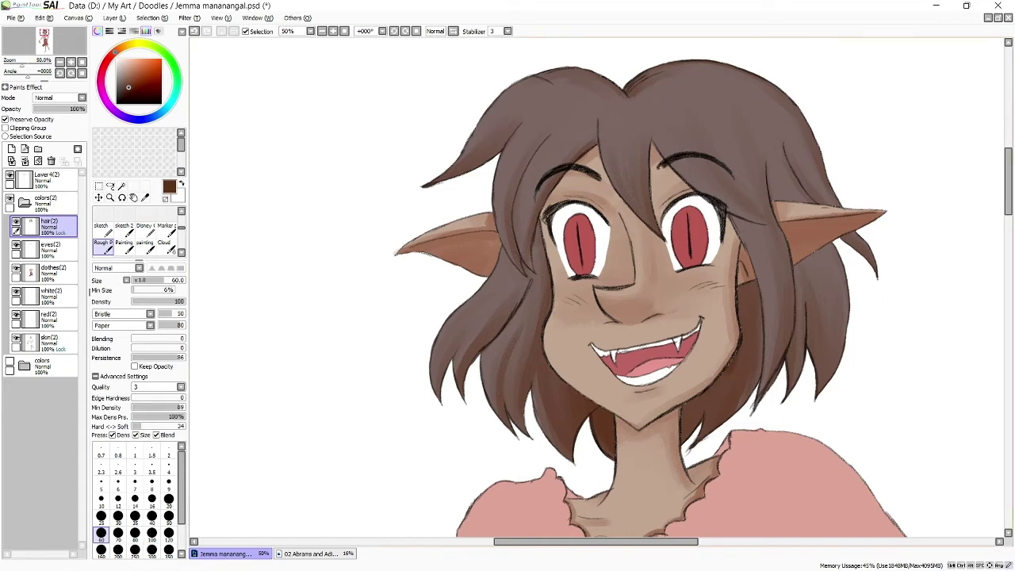
{"action": "left_click", "coordinate": [117, 533]}
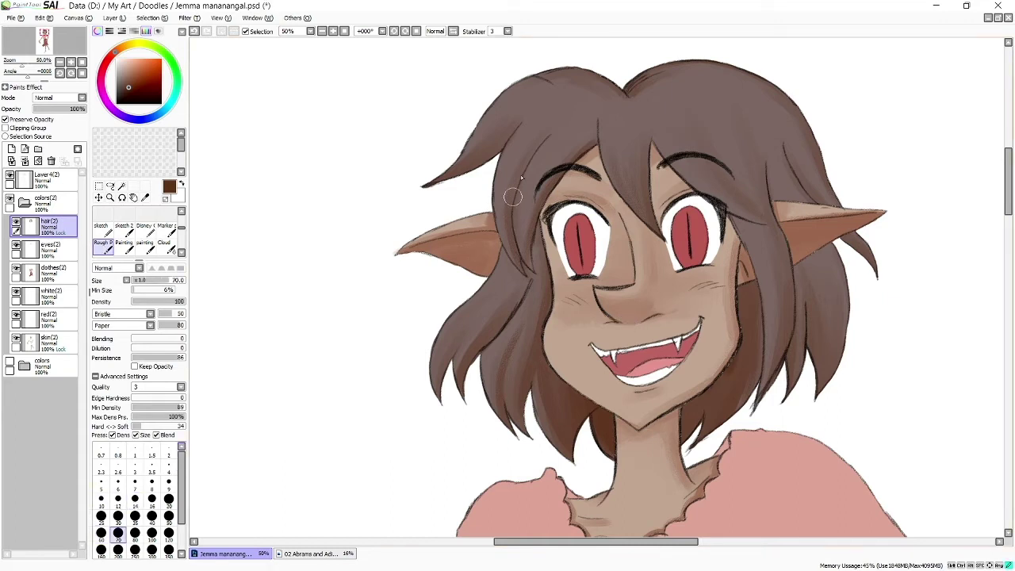
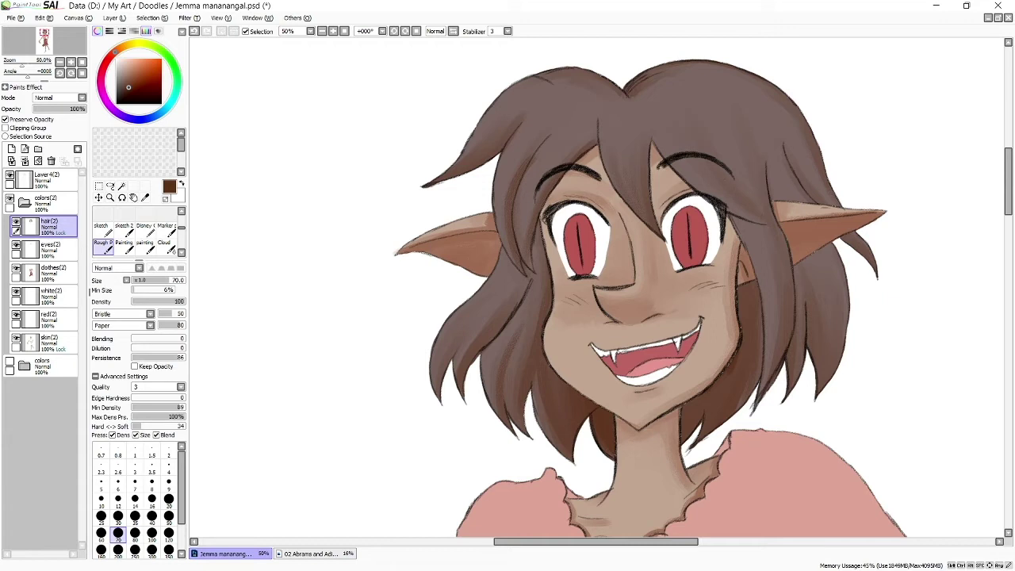
Paint a size-50 shading stroke at the top of the hair, then sample the greyish hair brown
{"action": "key", "text": "bracketleft"}
{"action": "key", "text": "bracketleft"}
{"action": "key", "text": "bracketleft"}
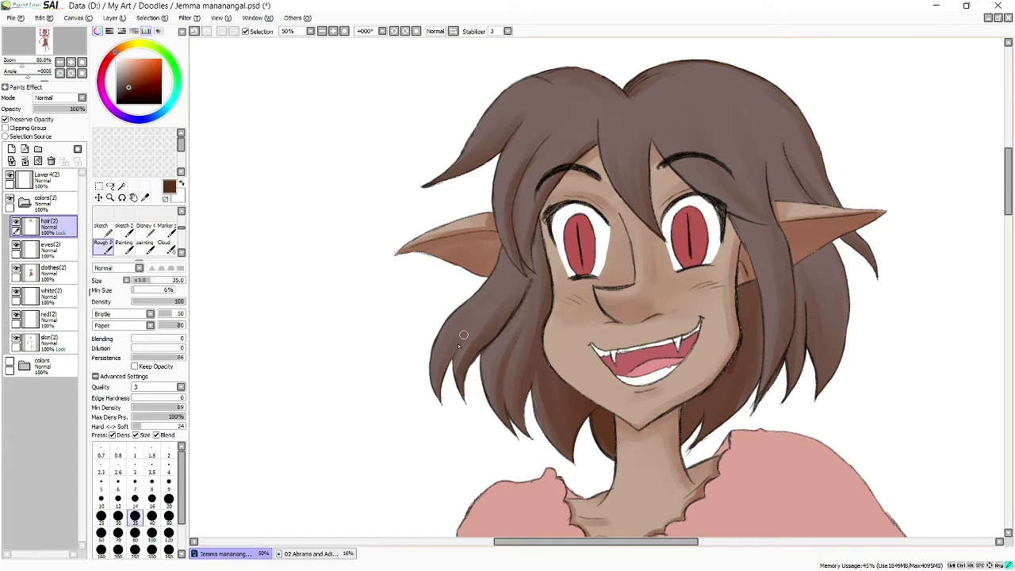
{"action": "key", "text": "bracketright"}
{"action": "key", "text": "bracketright"}
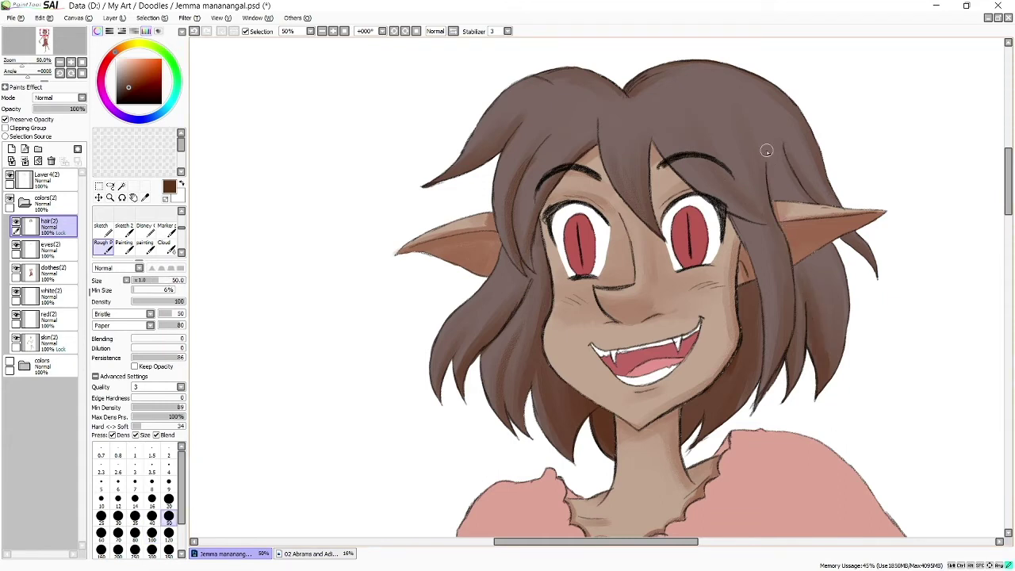
{"action": "left_click_drag", "start_coordinate": [767, 150], "coordinate": [765, 197]}
{"action": "key", "text": "bracketleft"}
{"action": "key", "text": "bracketleft"}
{"action": "key", "text": "bracketleft"}
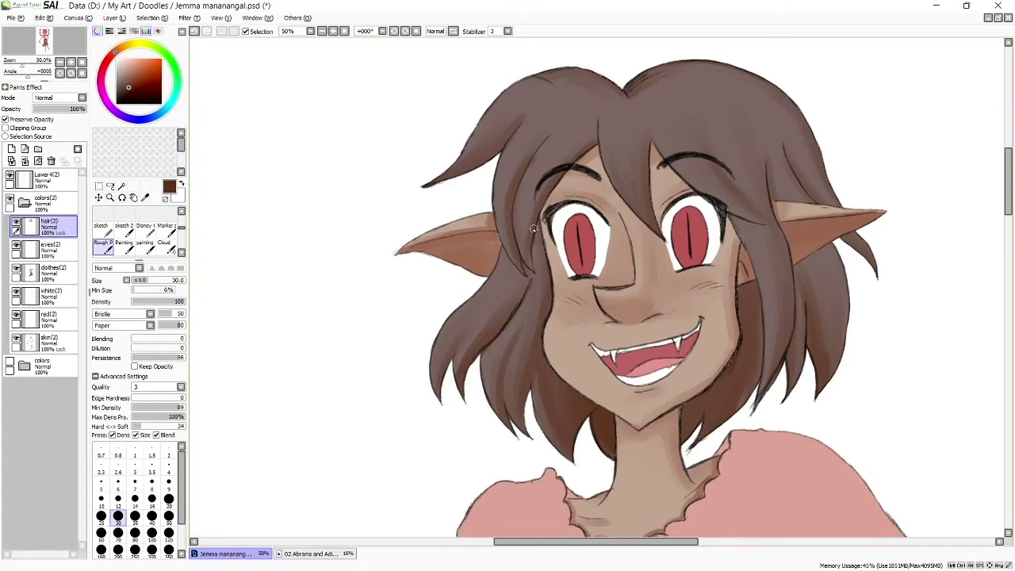
{"action": "left_click", "coordinate": [523, 225], "text": "alt"}
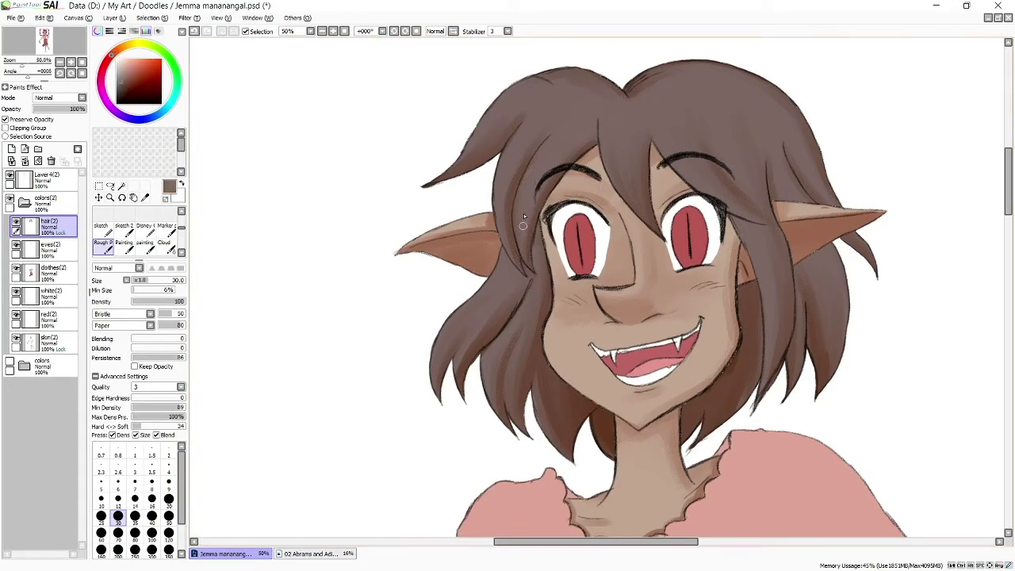
Zoom in closer on the hair with the brush at size 35
{"action": "scroll", "coordinate": [632, 113], "scroll_direction": "up", "scroll_amount": 2}
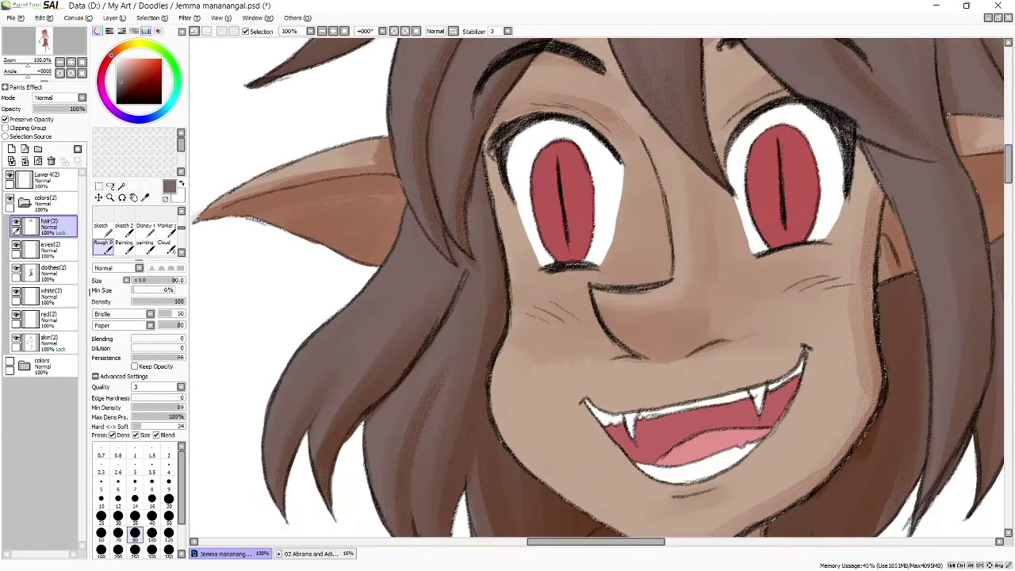
{"action": "key", "text": "bracketright"}
{"action": "key", "text": "bracketright"}
{"action": "key", "text": "bracketright"}
{"action": "scroll", "coordinate": [627, 199], "scroll_direction": "down", "scroll_amount": 2}
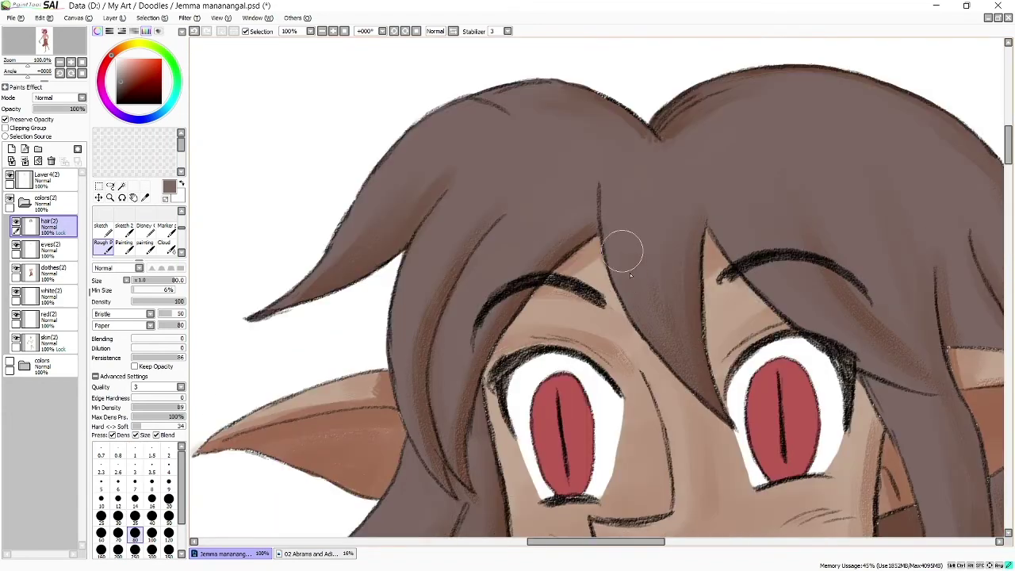
{"action": "scroll", "coordinate": [626, 198], "scroll_direction": "down", "scroll_amount": 3}
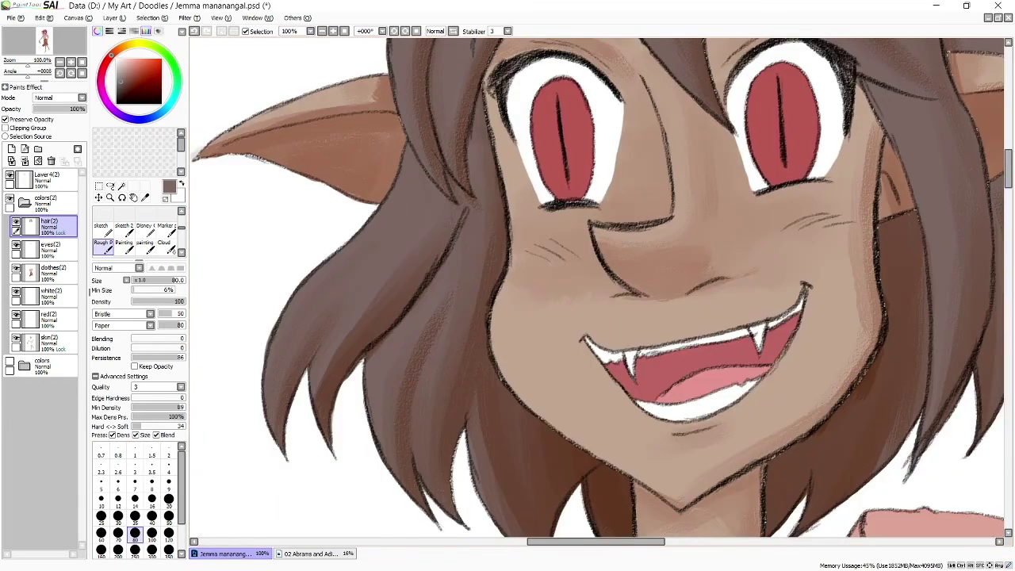
{"action": "key", "text": "bracketleft"}
{"action": "key", "text": "bracketleft"}
{"action": "key", "text": "bracketleft"}
{"action": "scroll", "coordinate": [474, 327], "scroll_direction": "down", "scroll_amount": 2}
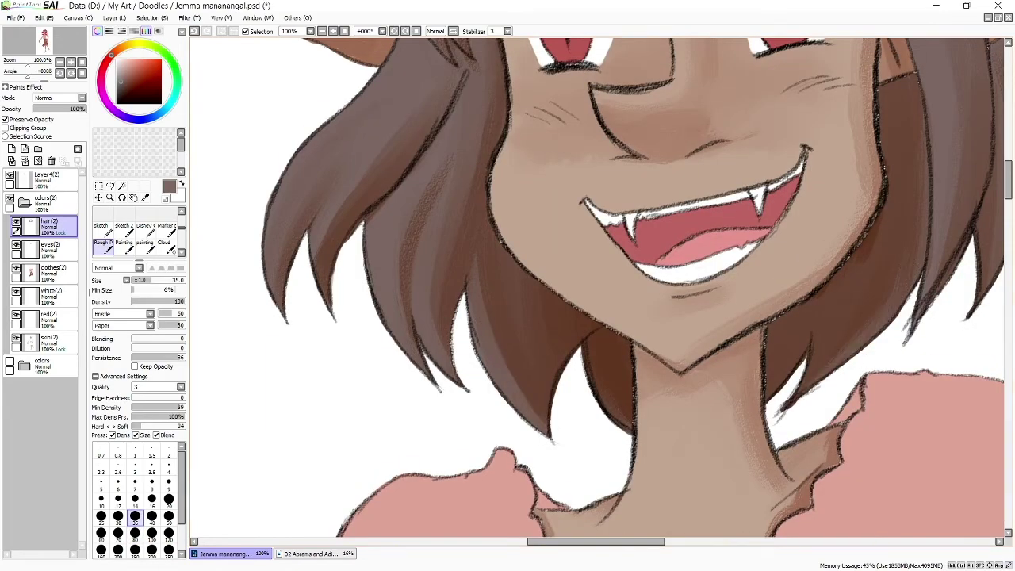
{"action": "scroll", "coordinate": [1010, 169], "scroll_direction": "up", "scroll_amount": 5}
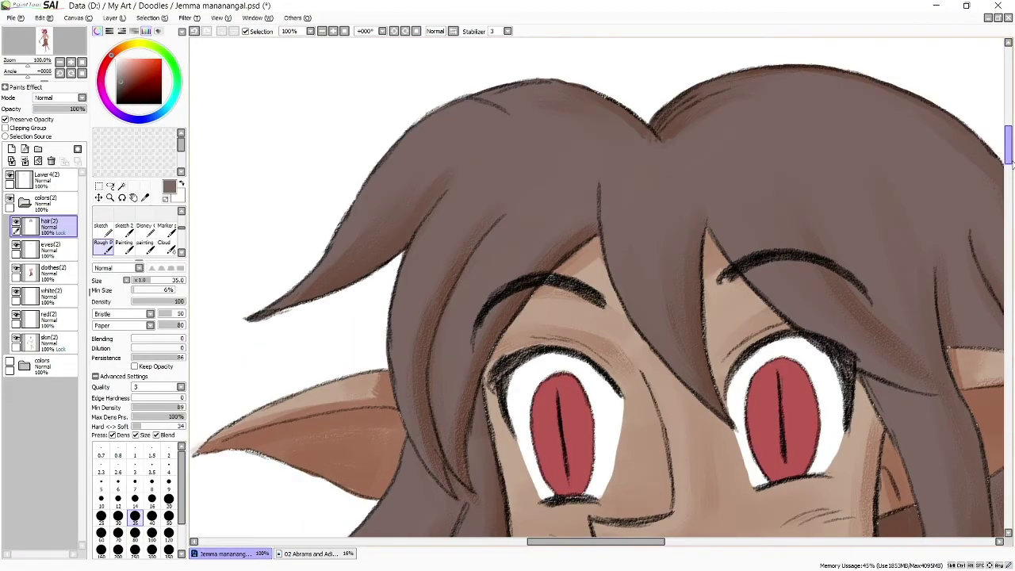
{"action": "scroll", "coordinate": [1009, 162], "scroll_direction": "down", "scroll_amount": 3}
{"action": "scroll", "coordinate": [1010, 163], "scroll_direction": "down", "scroll_amount": 3}
{"action": "scroll", "coordinate": [1009, 163], "scroll_direction": "up", "scroll_amount": 3}
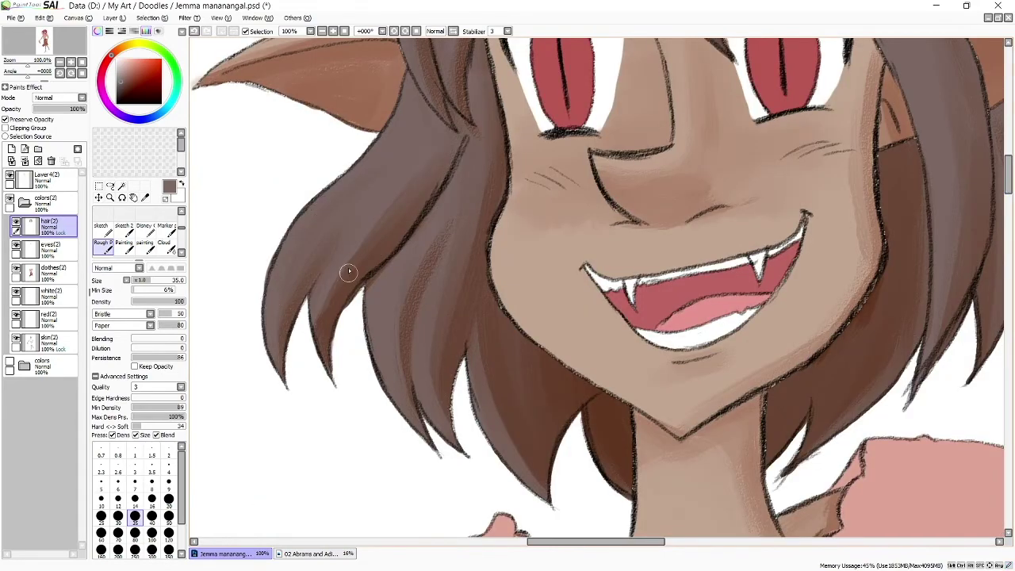
{"action": "scroll", "coordinate": [1001, 187], "scroll_direction": "up", "scroll_amount": 2}
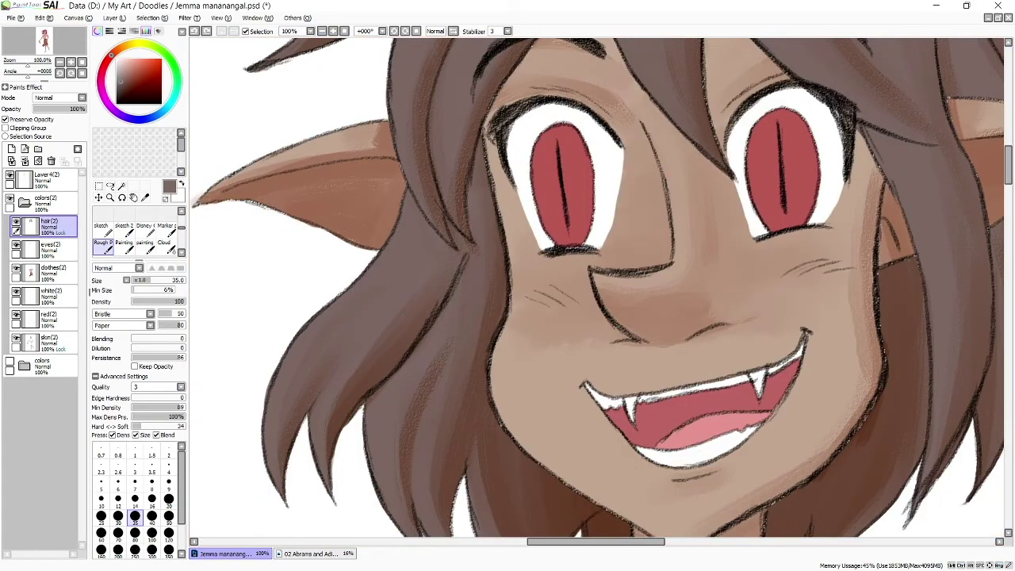
Try brush sizes 12 and 35 while moving around the hair
{"action": "left_click", "coordinate": [117, 499]}
{"action": "left_click", "coordinate": [135, 516]}
{"action": "scroll", "coordinate": [445, 366], "scroll_direction": "down", "scroll_amount": 2}
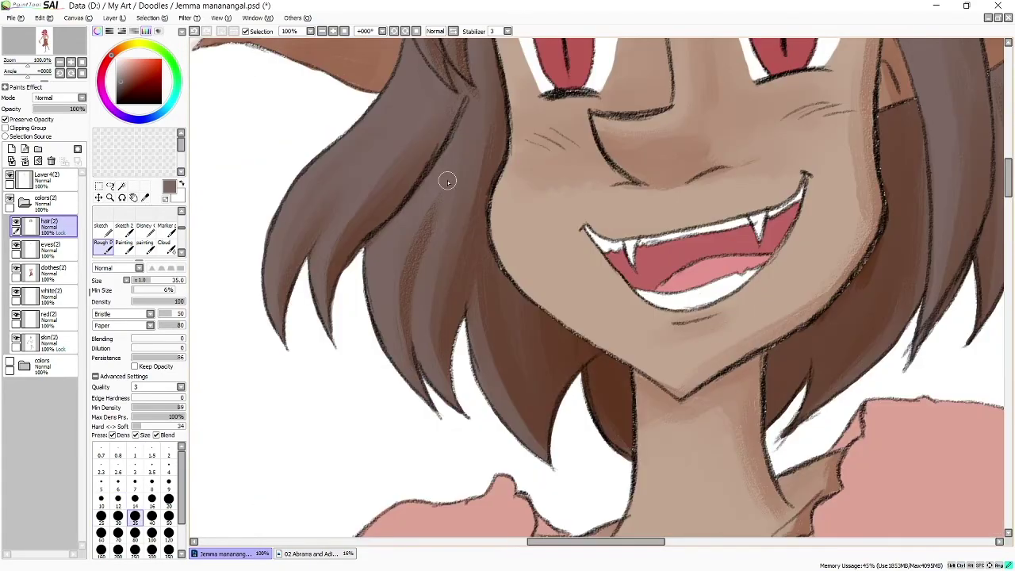
{"action": "scroll", "coordinate": [374, 234], "scroll_direction": "right", "scroll_amount": 3}
{"action": "scroll", "coordinate": [785, 226], "scroll_direction": "up", "scroll_amount": 5}
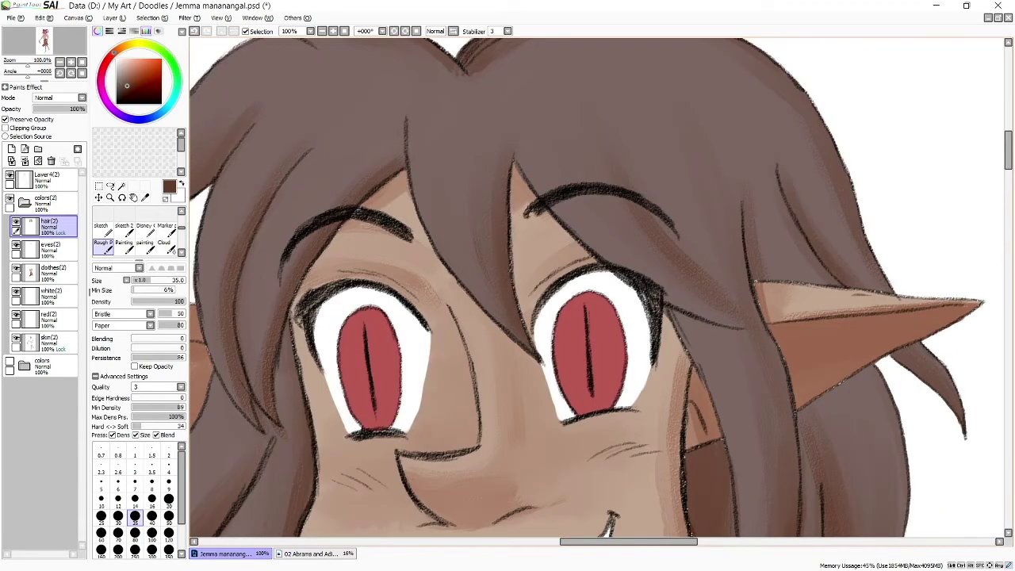
{"action": "scroll", "coordinate": [508, 239], "scroll_direction": "down", "scroll_amount": 2}
{"action": "scroll", "coordinate": [508, 240], "scroll_direction": "down", "scroll_amount": 2}
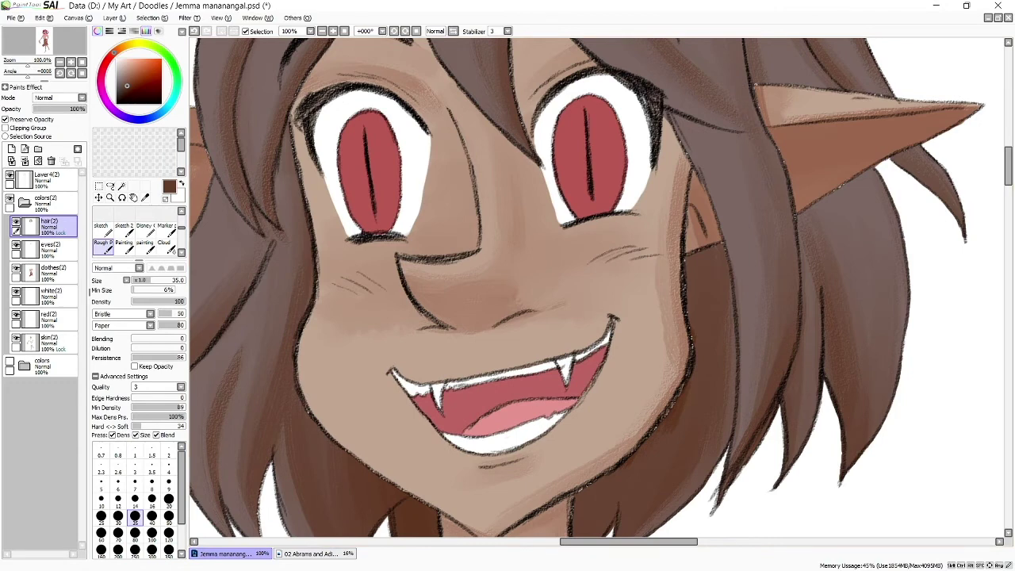
{"action": "scroll", "coordinate": [587, 285], "scroll_direction": "down", "scroll_amount": 2}
Resample the hair brown and blend darker shading between the eyes with a size-100 brush
{"action": "left_click", "coordinate": [152, 532]}
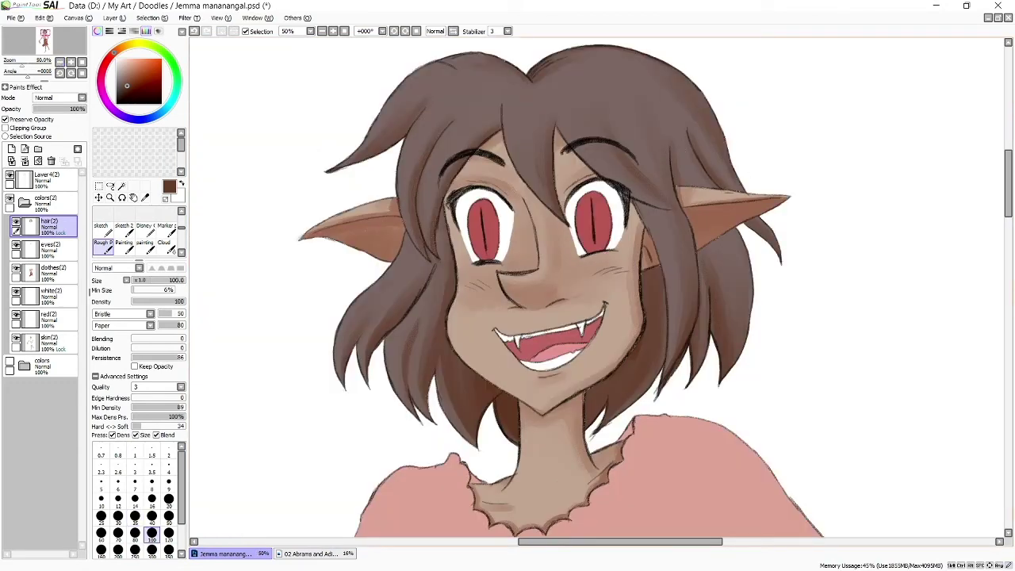
{"action": "left_click", "coordinate": [168, 516]}
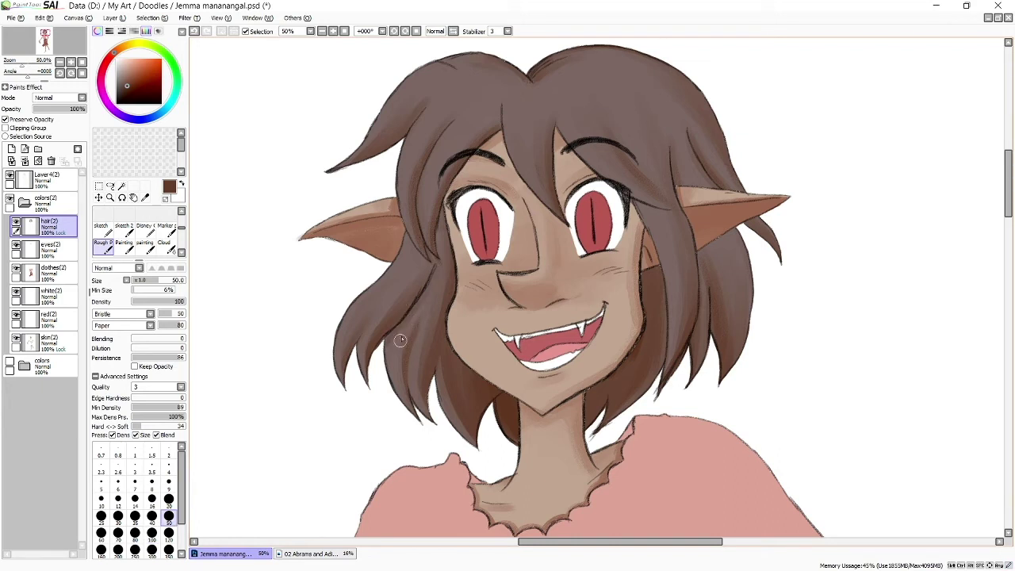
{"action": "left_click", "coordinate": [407, 331], "text": "alt"}
{"action": "left_click", "coordinate": [152, 532]}
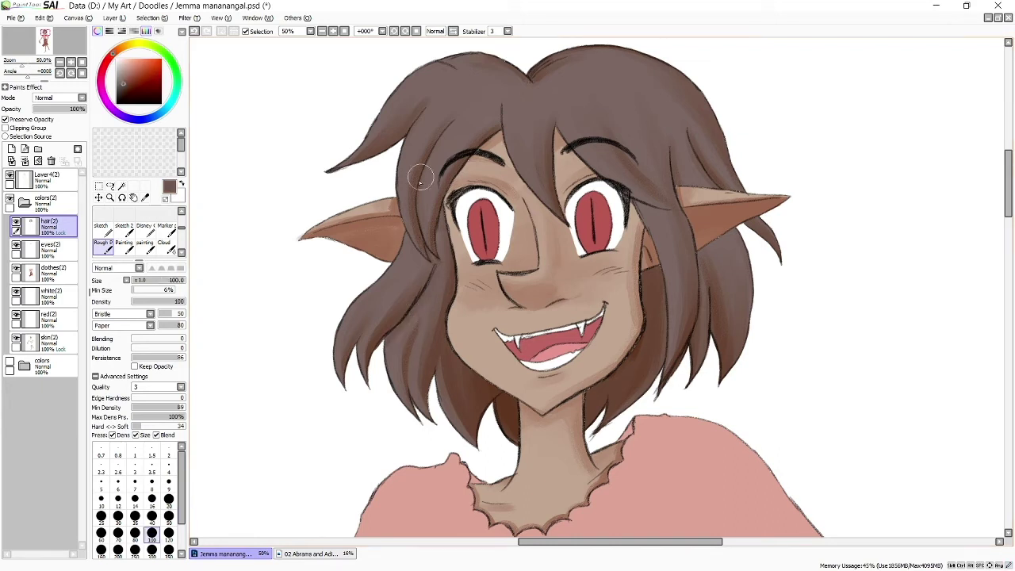
{"action": "left_click_drag", "start_coordinate": [532, 182], "coordinate": [533, 155]}
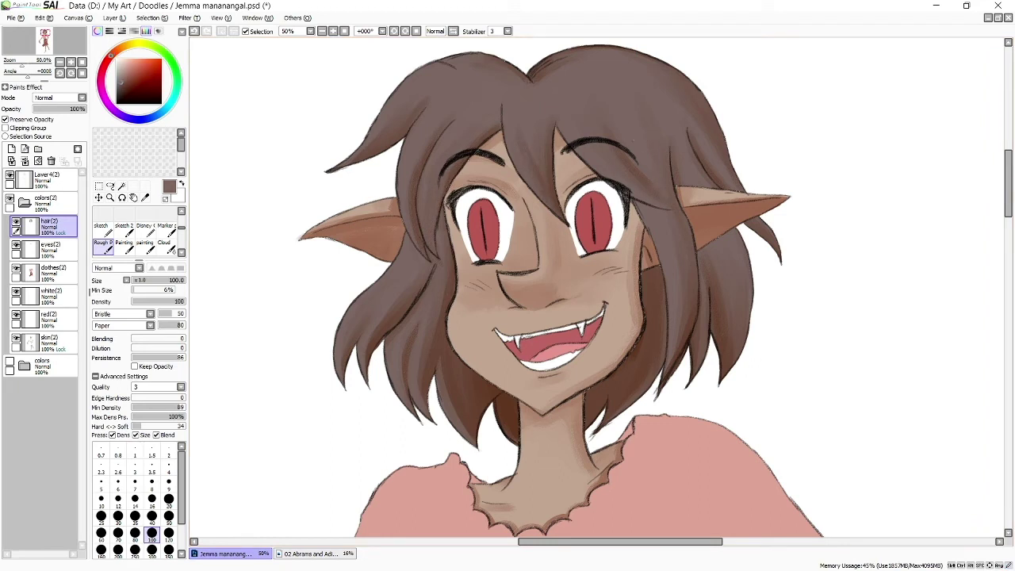
{"action": "left_click", "coordinate": [670, 260], "text": "alt"}
Darken the inside of the skirt waistband with a deep maroon
{"action": "scroll", "coordinate": [625, 299], "scroll_direction": "down", "scroll_amount": 1}
{"action": "scroll", "coordinate": [625, 298], "scroll_direction": "down", "scroll_amount": 10}
{"action": "left_click", "coordinate": [601, 205], "text": "alt"}
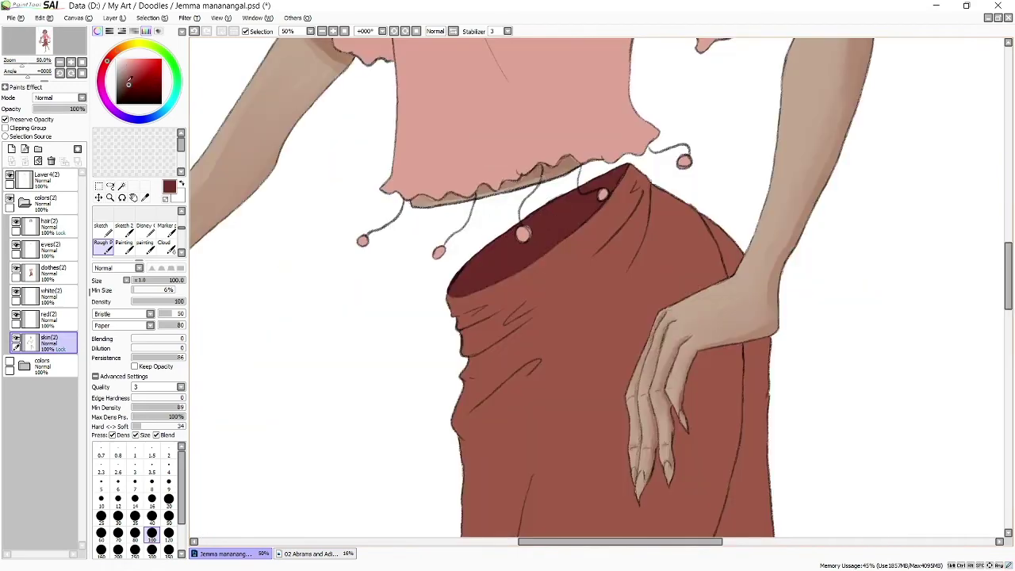
{"action": "left_click", "coordinate": [143, 88]}
{"action": "left_click_drag", "start_coordinate": [622, 173], "coordinate": [539, 238]}
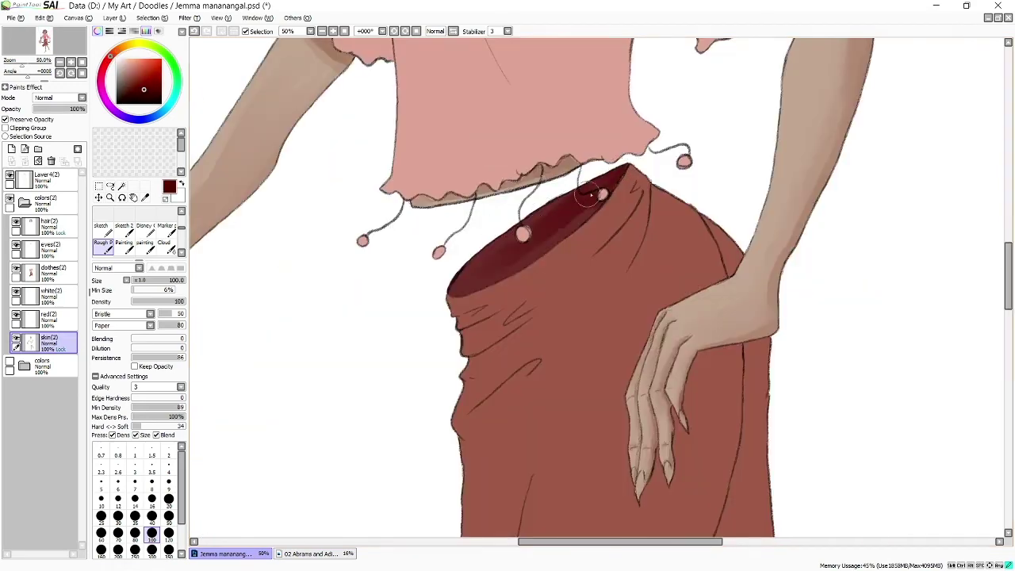
{"action": "left_click_drag", "start_coordinate": [594, 186], "coordinate": [464, 282]}
Add a lighter maroon stroke at size 40, then resample the darker maroon at size 60
{"action": "left_click", "coordinate": [128, 84]}
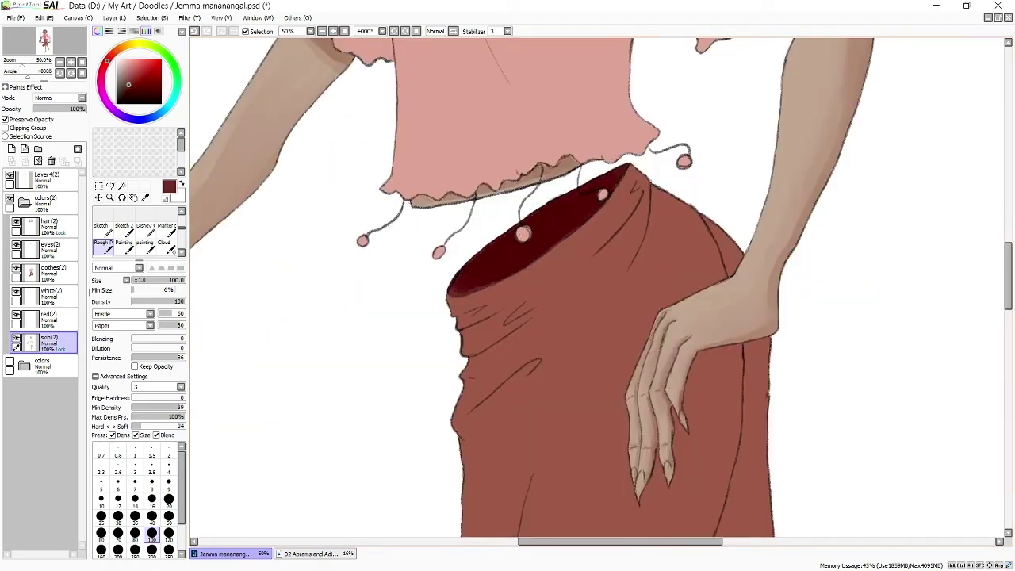
{"action": "left_click", "coordinate": [132, 75]}
{"action": "left_click", "coordinate": [151, 515]}
{"action": "mouse_move", "coordinate": [603, 202]}
{"action": "left_mouse_down"}
{"action": "mouse_move", "coordinate": [492, 279]}
{"action": "mouse_move", "coordinate": [456, 281]}
{"action": "left_mouse_up"}
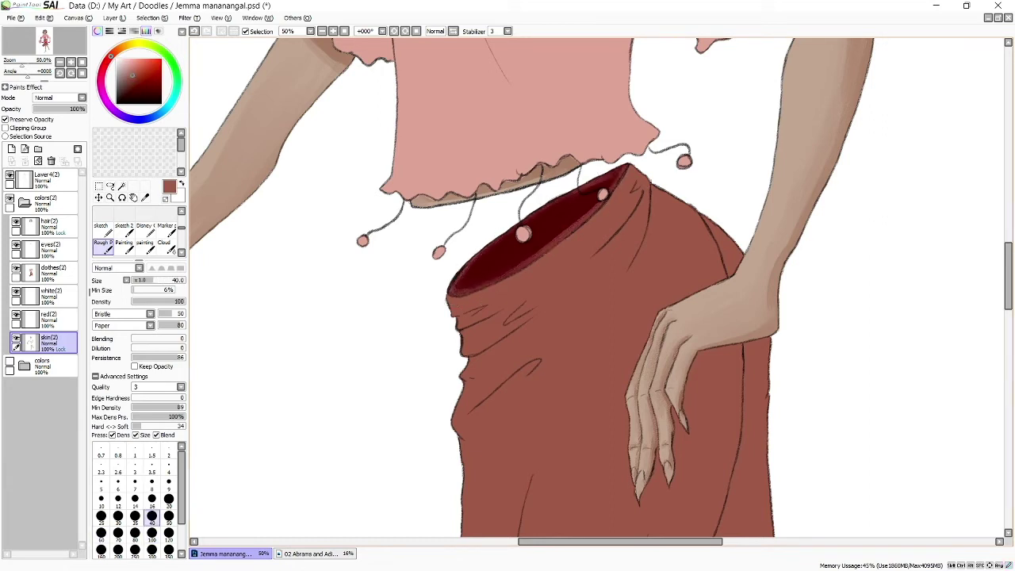
{"action": "left_click", "coordinate": [607, 171], "text": "alt"}
{"action": "key", "text": "bracketright"}
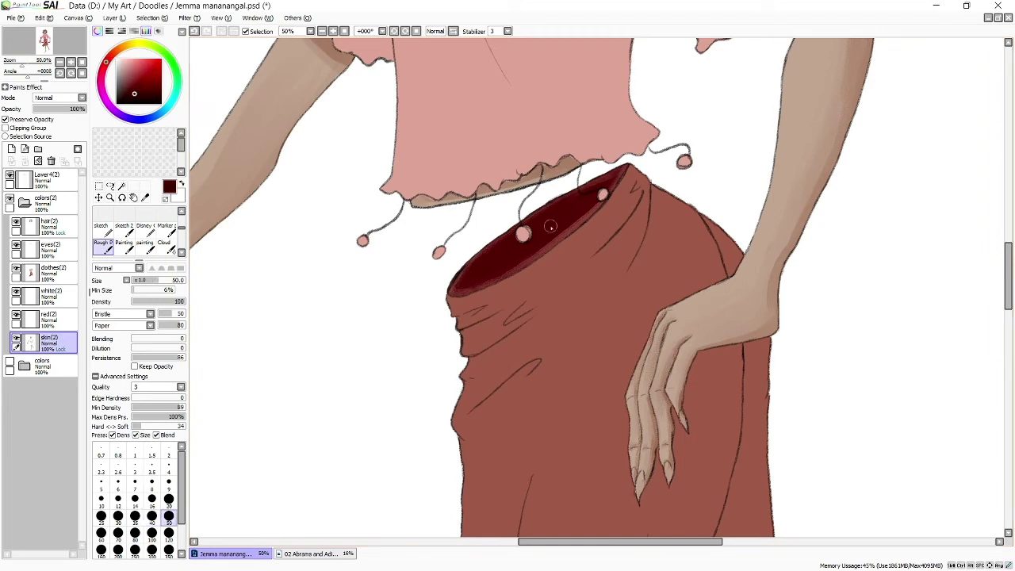
{"action": "key", "text": "bracketright"}
{"action": "key", "text": "bracketright"}
{"action": "key", "text": "bracketright"}
{"action": "key", "text": "bracketright"}
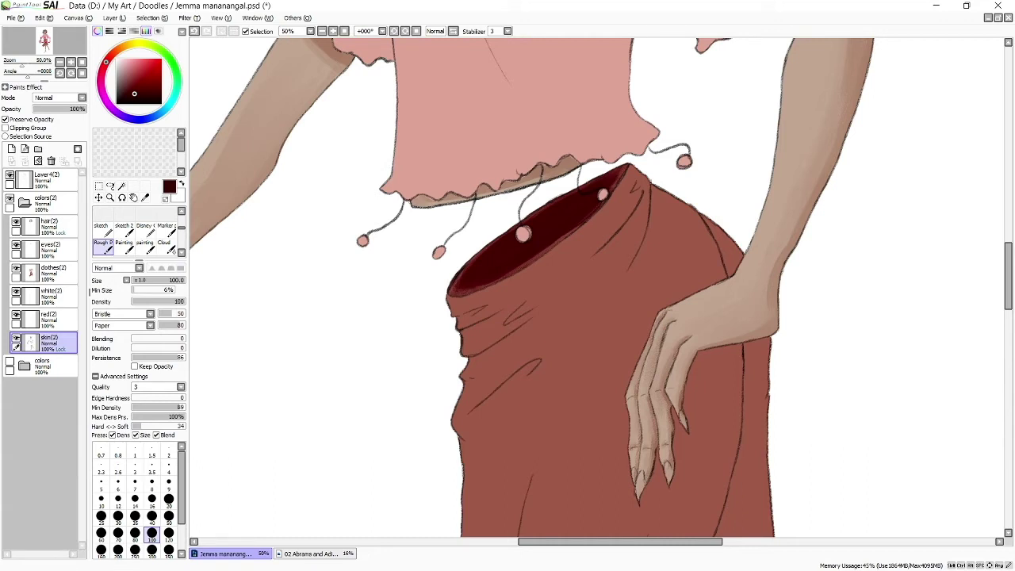
{"action": "scroll", "coordinate": [594, 286], "scroll_direction": "up", "scroll_amount": 5}
On the clothes(2) layer, shade the shirt's ruffled neckline in reddish brown
{"action": "scroll", "coordinate": [594, 285], "scroll_direction": "up", "scroll_amount": 3}
{"action": "left_click", "coordinate": [48, 271]}
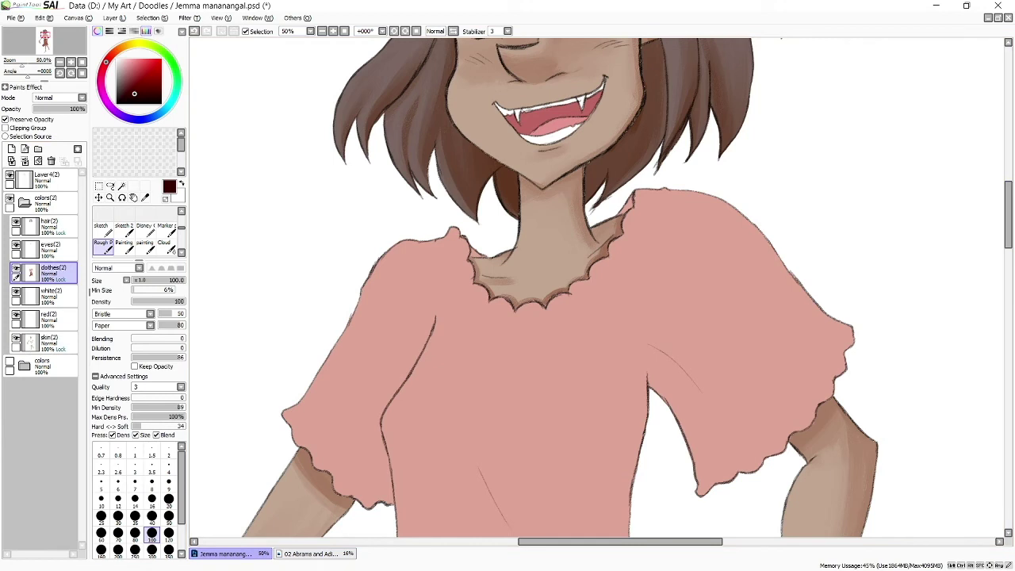
{"action": "left_click", "coordinate": [404, 242], "text": "alt"}
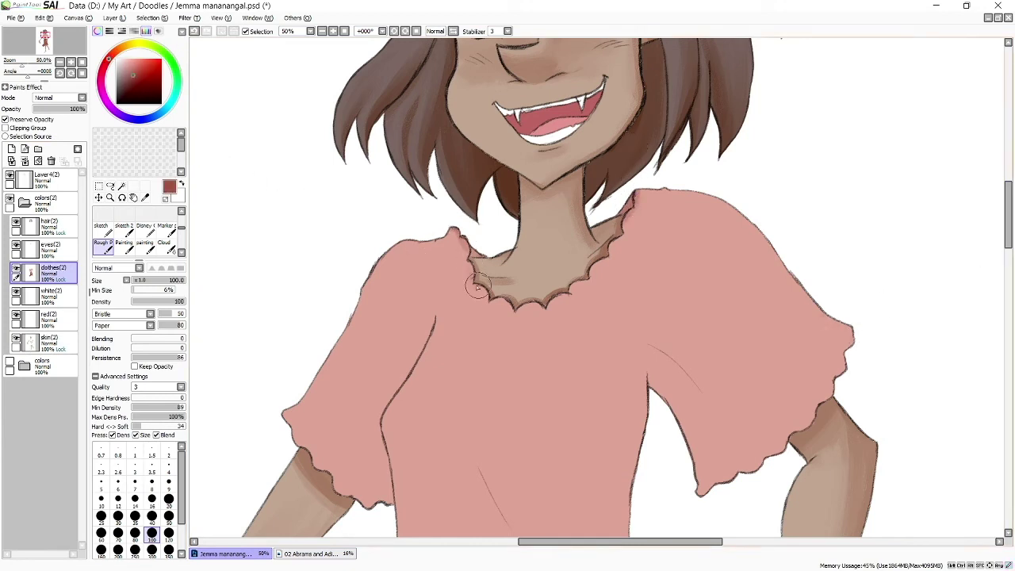
{"action": "mouse_move", "coordinate": [476, 287]}
{"action": "left_mouse_down"}
{"action": "mouse_move", "coordinate": [555, 295]}
{"action": "mouse_move", "coordinate": [626, 220]}
{"action": "left_mouse_up"}
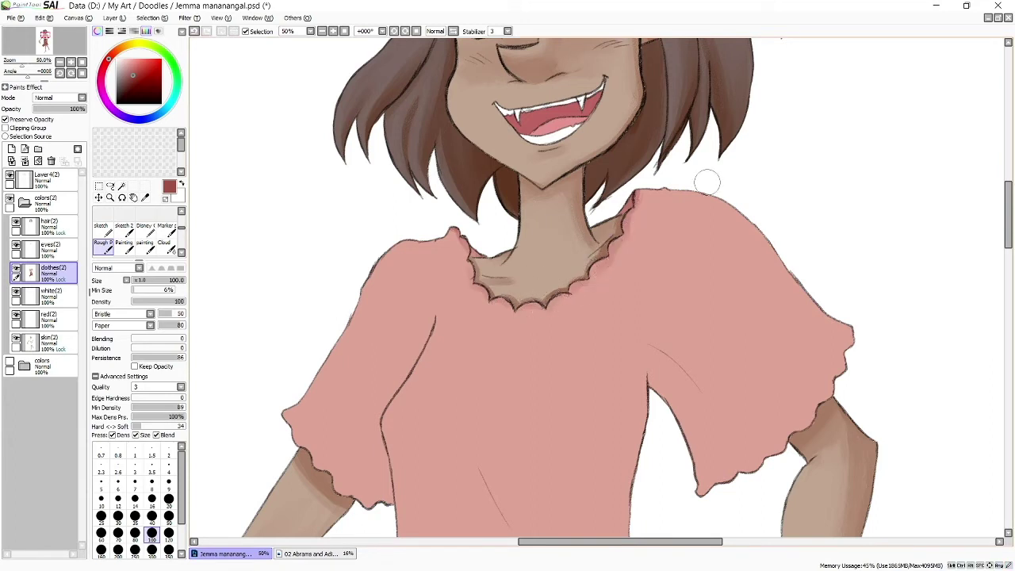
Zoom out and paint a darker shadow near the shirt's left armpit at size 35
{"action": "key", "text": "bracketleft"}
{"action": "key", "text": "bracketleft"}
{"action": "key", "text": "bracketleft"}
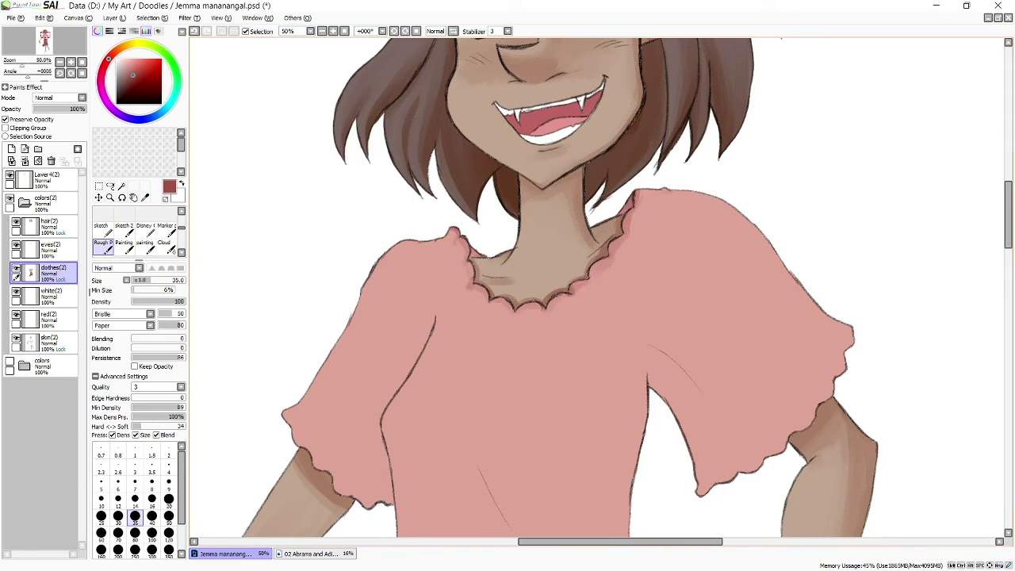
{"action": "key", "text": "bracketright"}
{"action": "key", "text": "bracketright"}
{"action": "key", "text": "bracketright"}
{"action": "key", "text": "bracketright"}
{"action": "key", "text": "bracketright"}
{"action": "key", "text": "bracketright"}
{"action": "scroll", "coordinate": [503, 238], "scroll_direction": "down", "scroll_amount": 1}
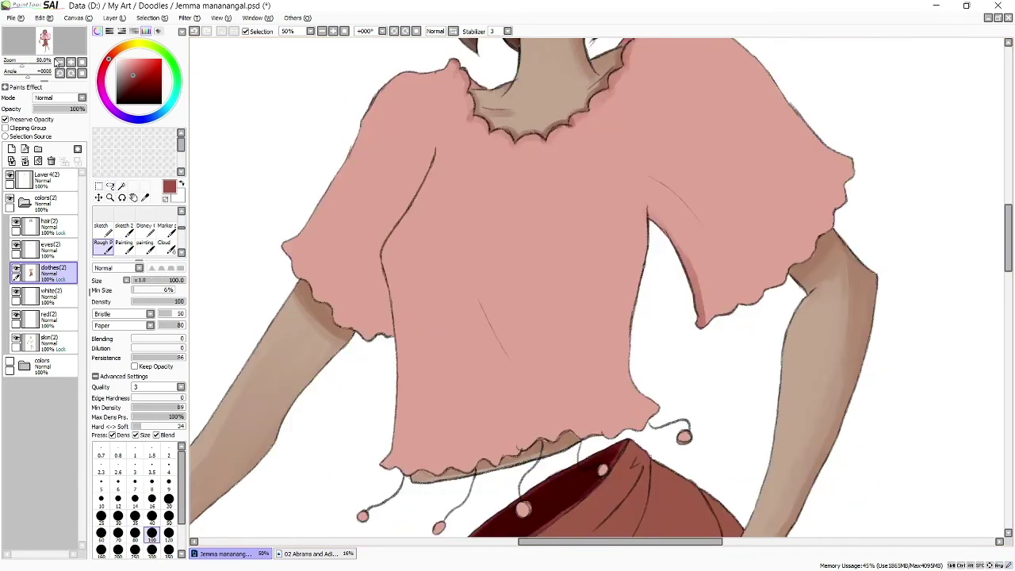
{"action": "scroll", "coordinate": [503, 238], "scroll_direction": "down", "scroll_amount": 1}
{"action": "mouse_move", "coordinate": [496, 254]}
{"action": "left_mouse_down"}
{"action": "mouse_move", "coordinate": [490, 315]}
{"action": "mouse_move", "coordinate": [483, 279]}
{"action": "left_mouse_up"}
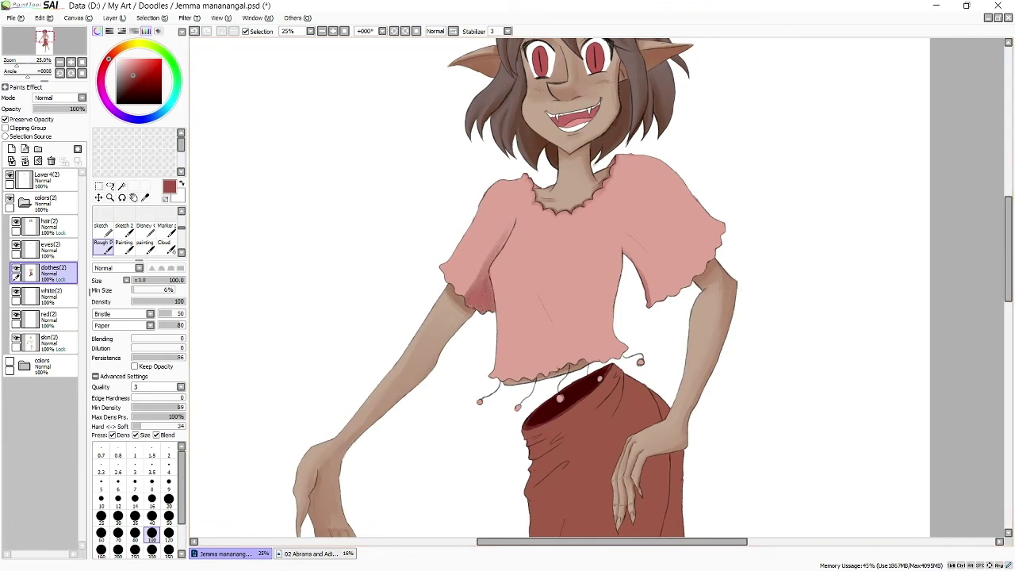
Undo the dark red armpit shadow stroke on the shirt
{"action": "key", "text": "ctrl+z"}
{"action": "key", "text": "ctrl+z"}
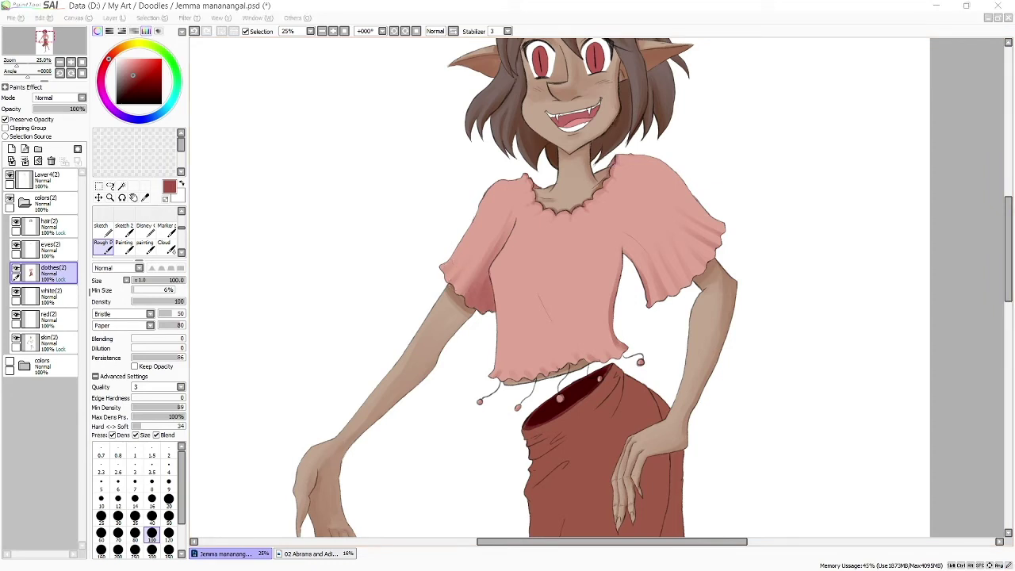
Zoom in to 50% on the pink shirt and set the brush size to 70
{"action": "left_click", "coordinate": [679, 18]}
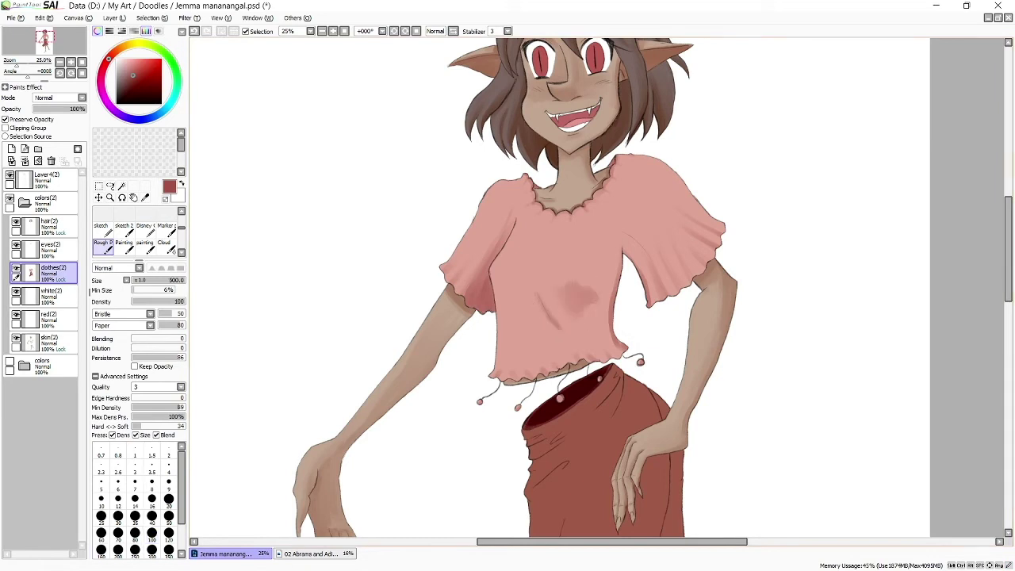
{"action": "key", "text": "bracketright"}
{"action": "key", "text": "bracketright"}
{"action": "key", "text": "bracketright"}
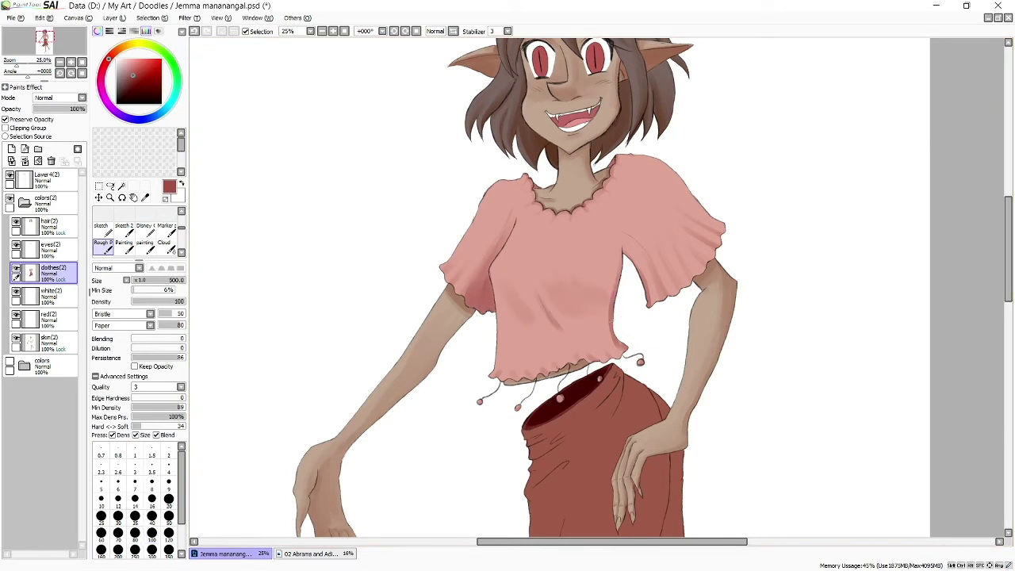
{"action": "left_click", "coordinate": [71, 62]}
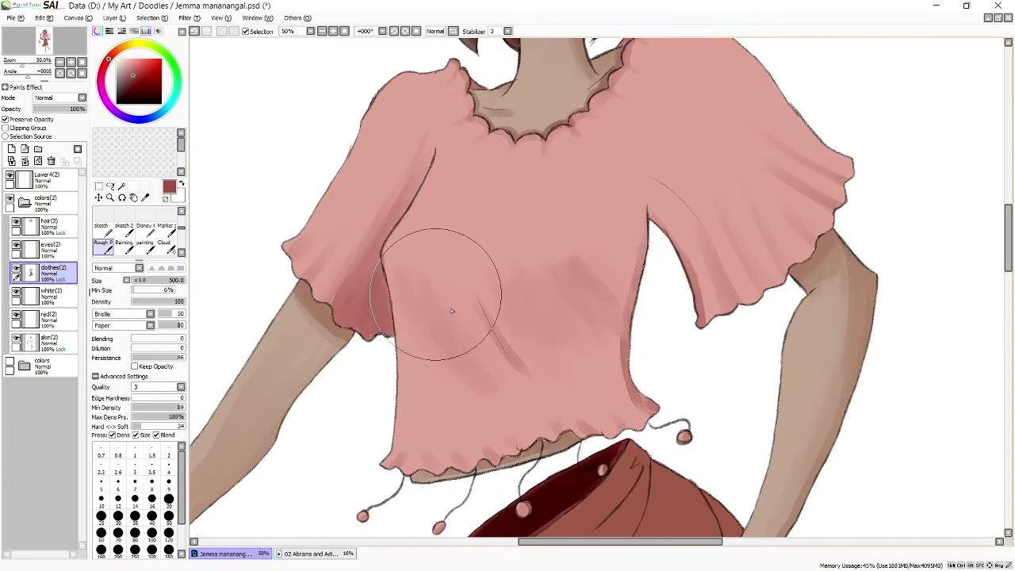
{"action": "scroll", "coordinate": [450, 309], "scroll_direction": "down", "scroll_amount": 2}
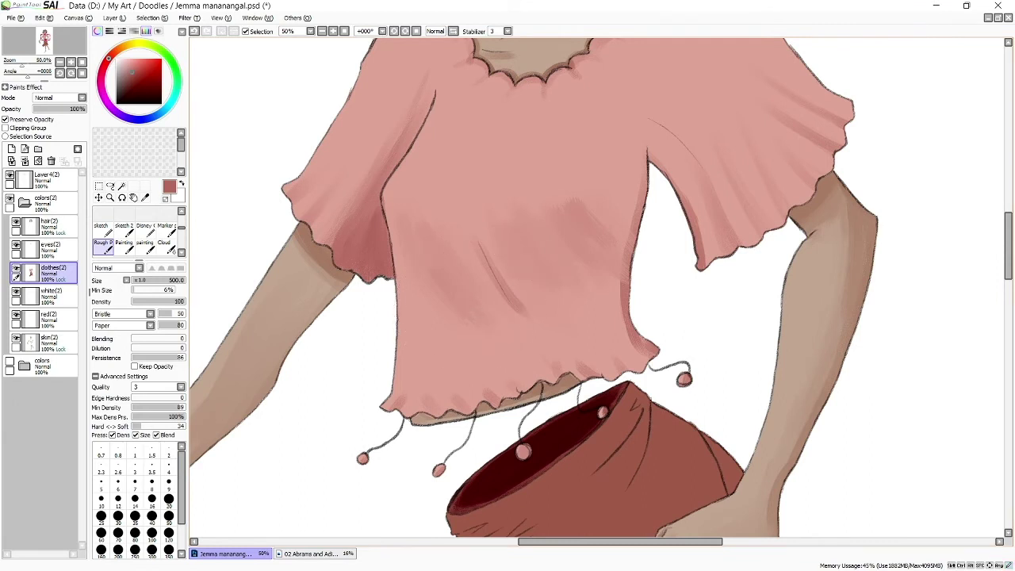
{"action": "left_click", "coordinate": [117, 532]}
Zoom out and, at brush size 250, shade the skirt's right side, waistband and upper-left folds
{"action": "left_click", "coordinate": [60, 62]}
{"action": "left_click", "coordinate": [60, 61]}
{"action": "scroll", "coordinate": [555, 286], "scroll_direction": "down", "scroll_amount": 3}
{"action": "left_click_drag", "start_coordinate": [147, 67], "coordinate": [132, 87]}
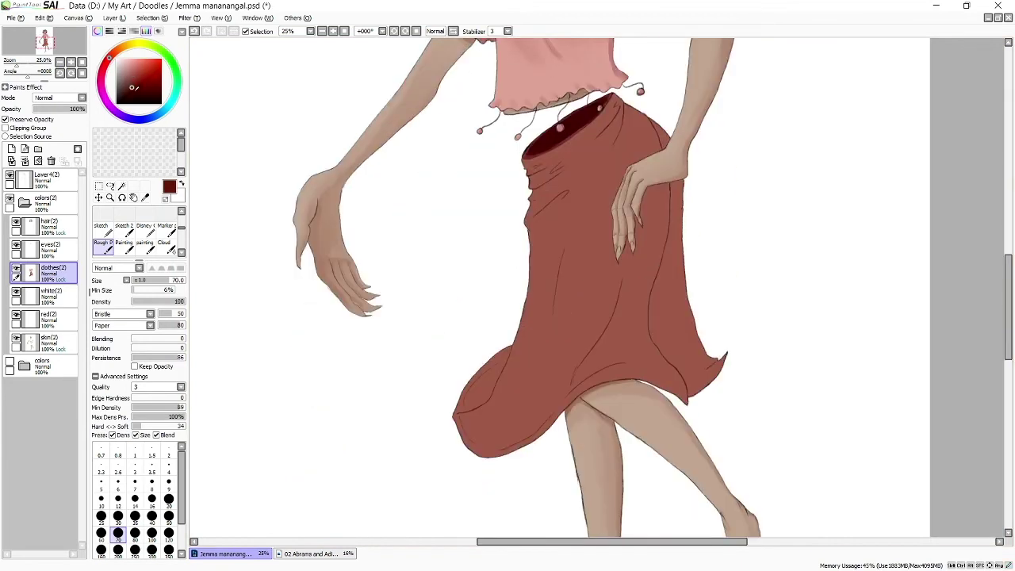
{"action": "left_click", "coordinate": [135, 550]}
{"action": "left_click_drag", "start_coordinate": [681, 238], "coordinate": [709, 366]}
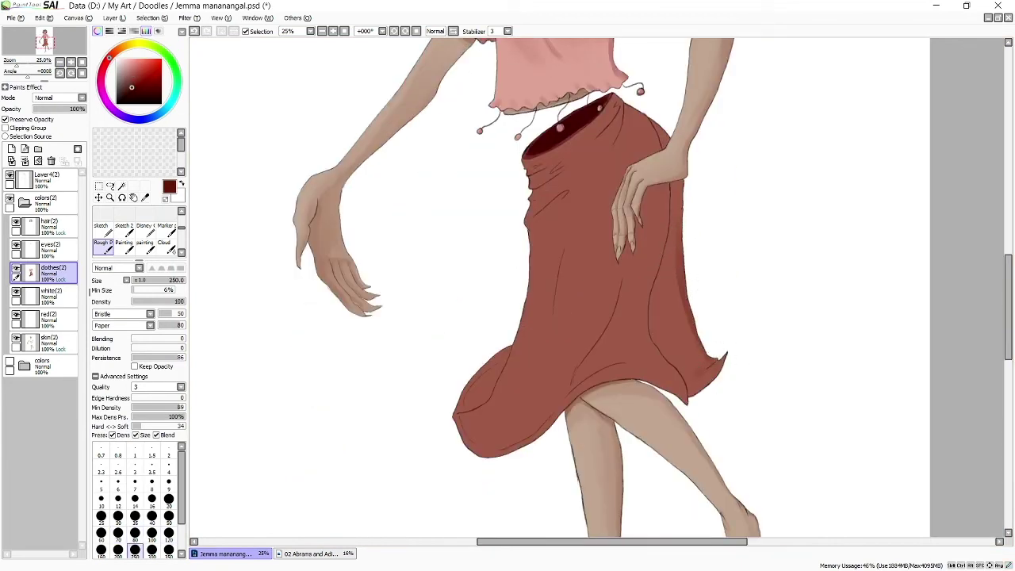
{"action": "left_click_drag", "start_coordinate": [623, 99], "coordinate": [619, 131]}
{"action": "mouse_move", "coordinate": [520, 170]}
{"action": "left_mouse_down"}
{"action": "mouse_move", "coordinate": [564, 150]}
{"action": "mouse_move", "coordinate": [528, 193]}
{"action": "mouse_move", "coordinate": [551, 186]}
{"action": "left_mouse_up"}
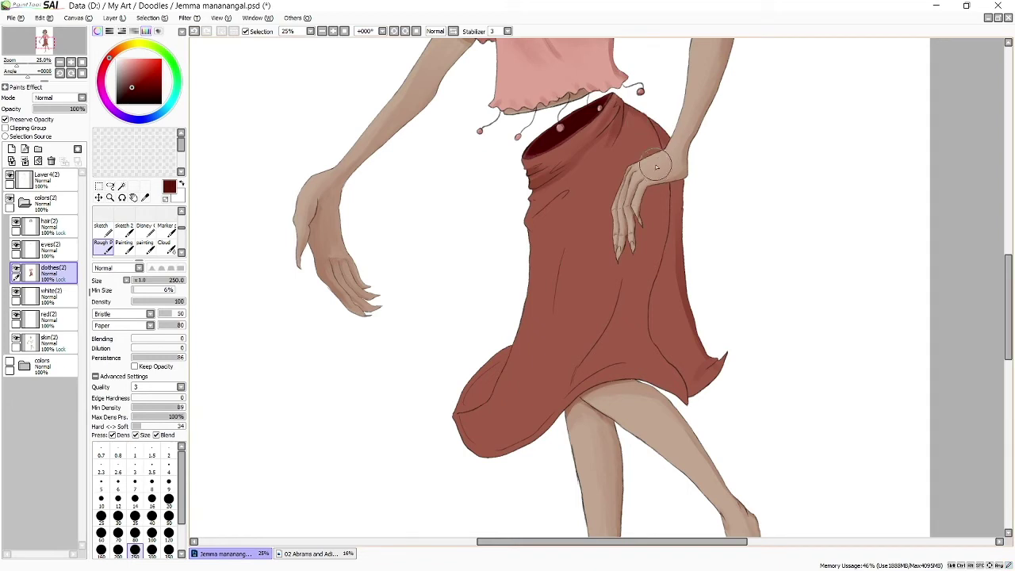
{"action": "left_click_drag", "start_coordinate": [620, 95], "coordinate": [609, 133]}
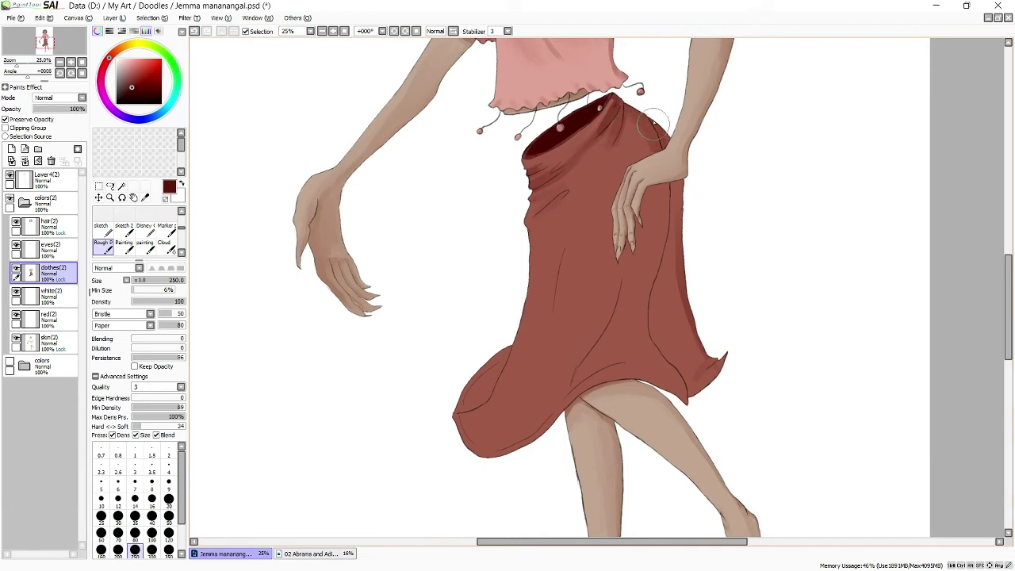
Darken the skirt's right side down to the hem, its left bulge, and the lower hem
{"action": "left_click_drag", "start_coordinate": [646, 112], "coordinate": [680, 216]}
{"action": "left_click_drag", "start_coordinate": [670, 176], "coordinate": [674, 348]}
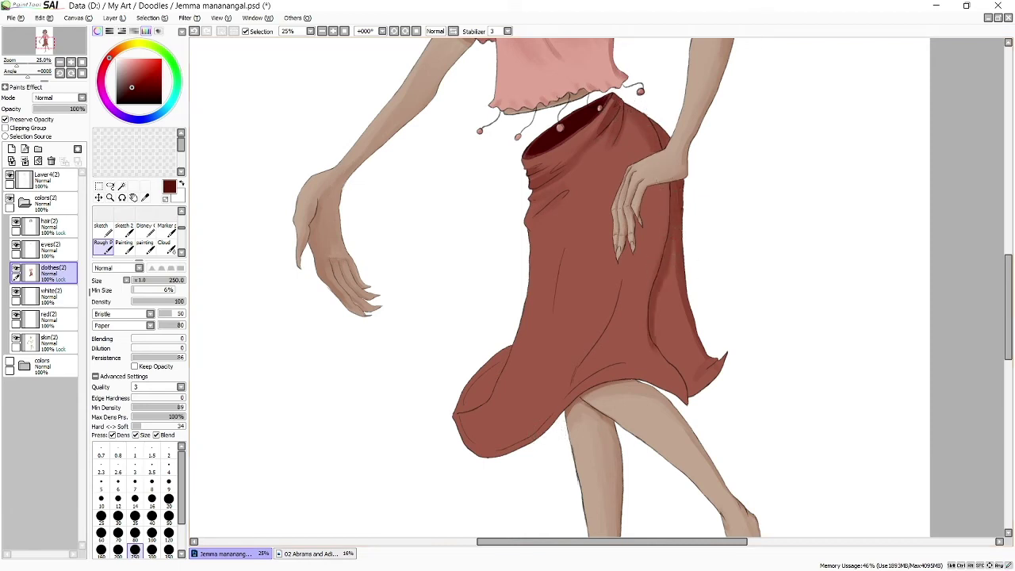
{"action": "left_click_drag", "start_coordinate": [678, 387], "coordinate": [713, 359]}
{"action": "left_click_drag", "start_coordinate": [675, 254], "coordinate": [709, 382]}
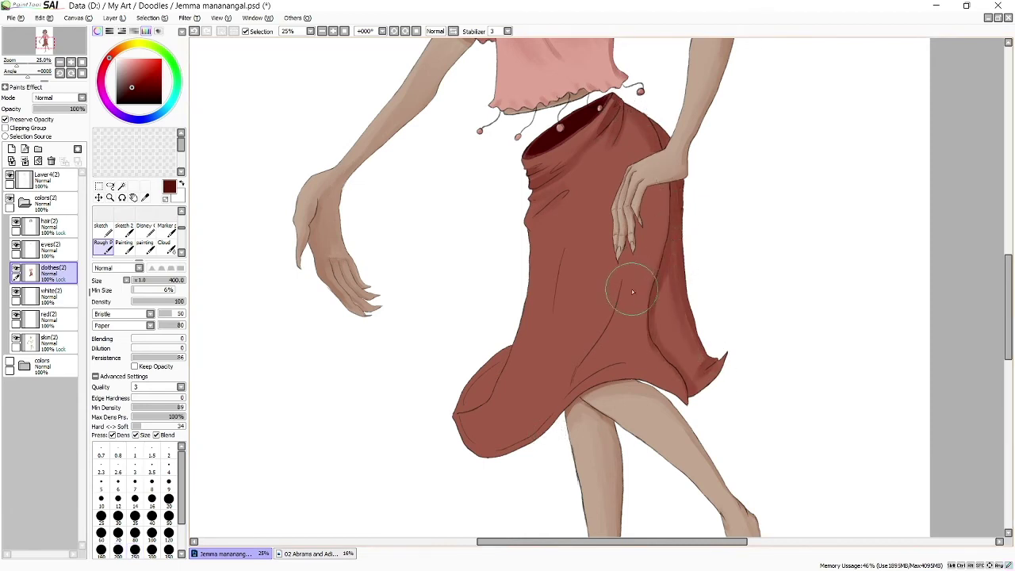
{"action": "mouse_move", "coordinate": [667, 300]}
{"action": "left_mouse_down"}
{"action": "mouse_move", "coordinate": [702, 373]}
{"action": "mouse_move", "coordinate": [666, 262]}
{"action": "mouse_move", "coordinate": [656, 314]}
{"action": "left_mouse_up"}
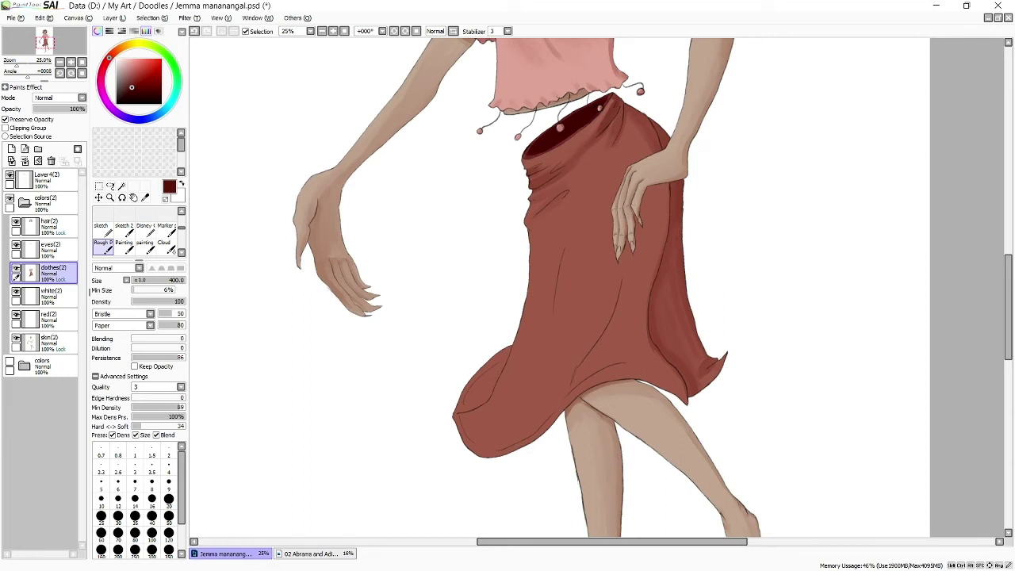
{"action": "left_click_drag", "start_coordinate": [496, 357], "coordinate": [464, 412]}
{"action": "left_click_drag", "start_coordinate": [692, 405], "coordinate": [658, 366]}
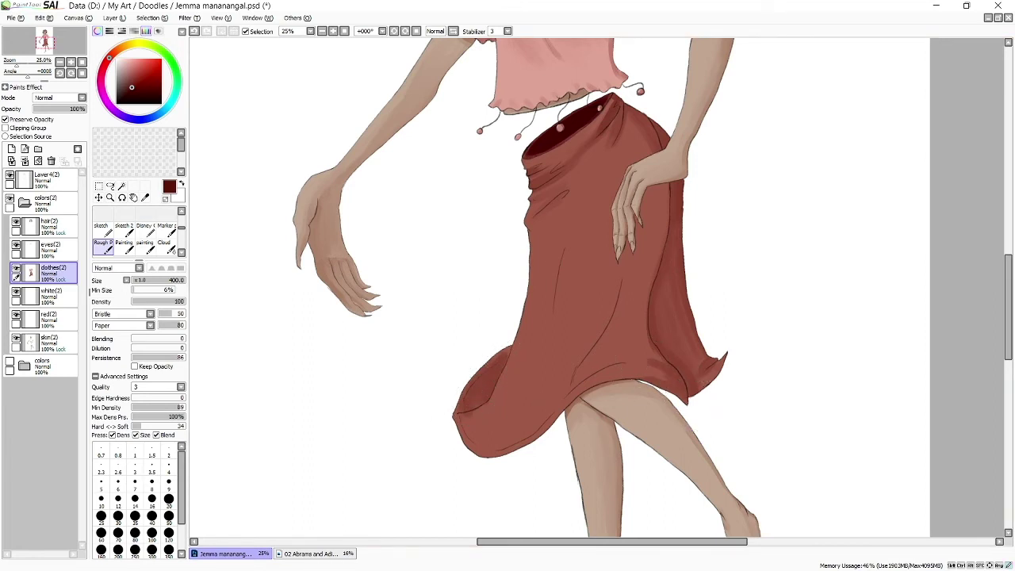
{"action": "left_click", "coordinate": [168, 549]}
{"action": "left_click", "coordinate": [135, 549]}
{"action": "left_click_drag", "start_coordinate": [519, 438], "coordinate": [485, 446]}
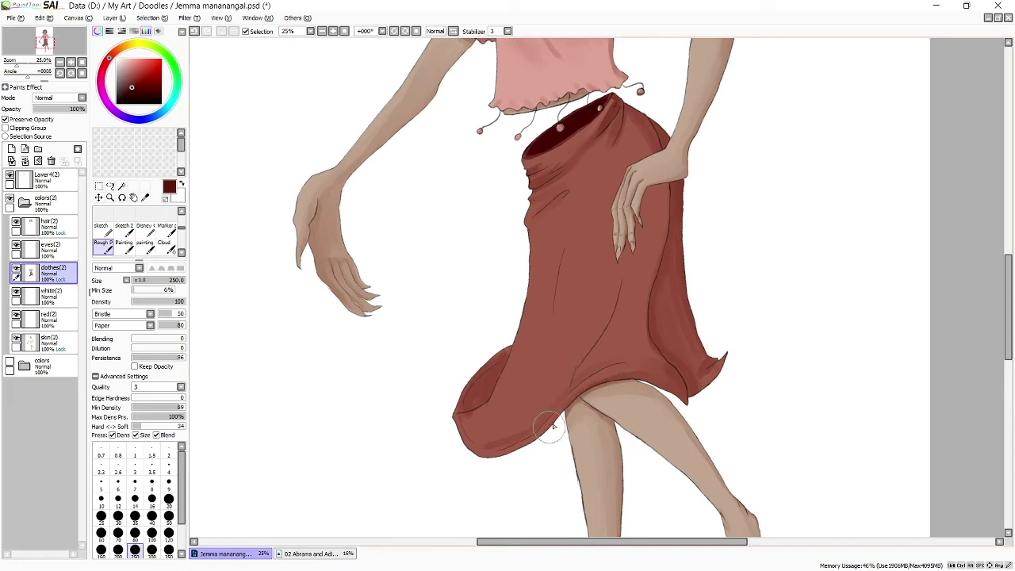
{"action": "left_click_drag", "start_coordinate": [541, 433], "coordinate": [500, 452]}
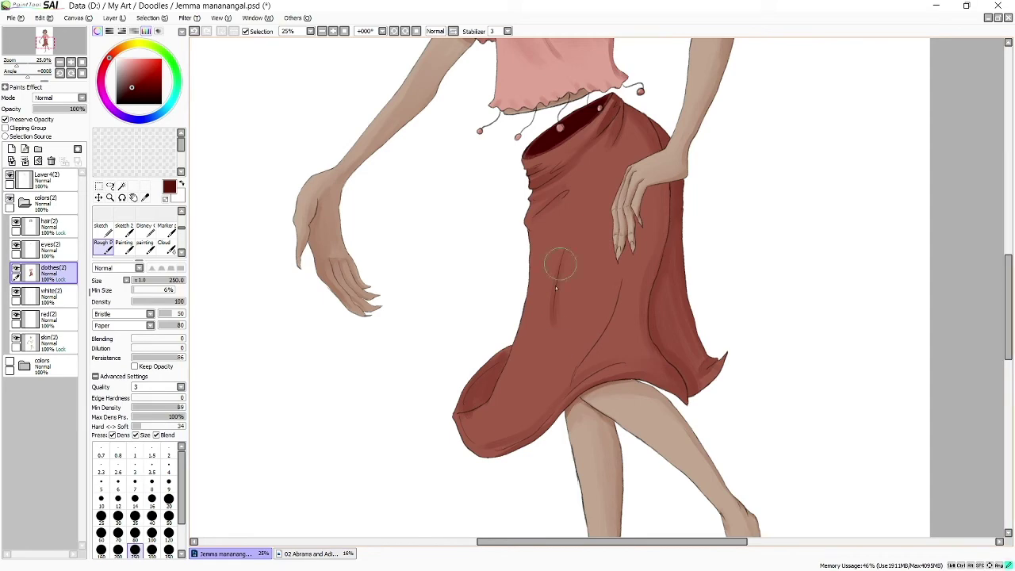
Zoom to 50% and darken the skirt's bottom hem with the brush at size 70
{"action": "scroll", "coordinate": [582, 313], "scroll_direction": "up", "scroll_amount": 4}
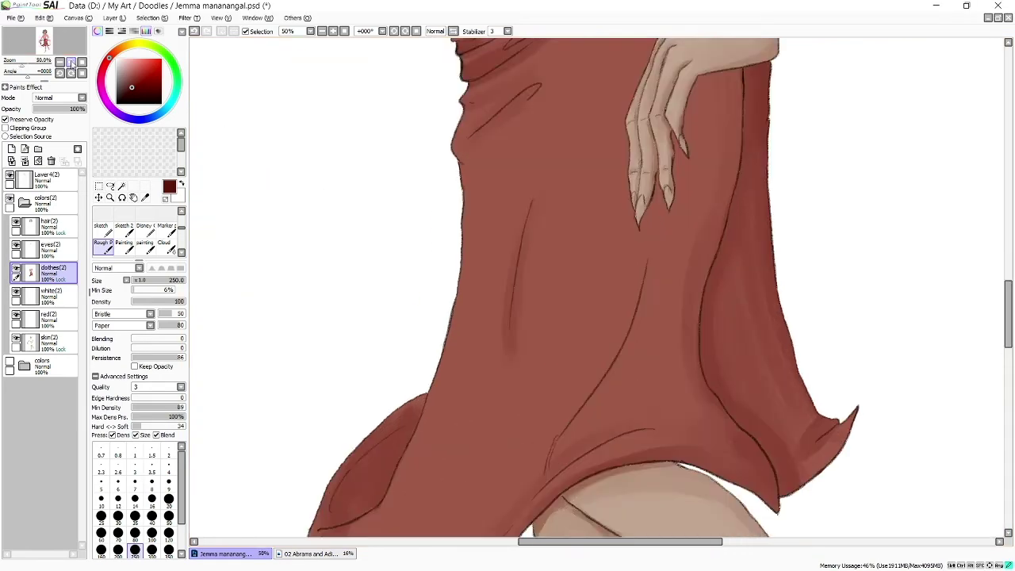
{"action": "scroll", "coordinate": [725, 215], "scroll_direction": "up", "scroll_amount": 1}
{"action": "scroll", "coordinate": [705, 317], "scroll_direction": "down", "scroll_amount": 2}
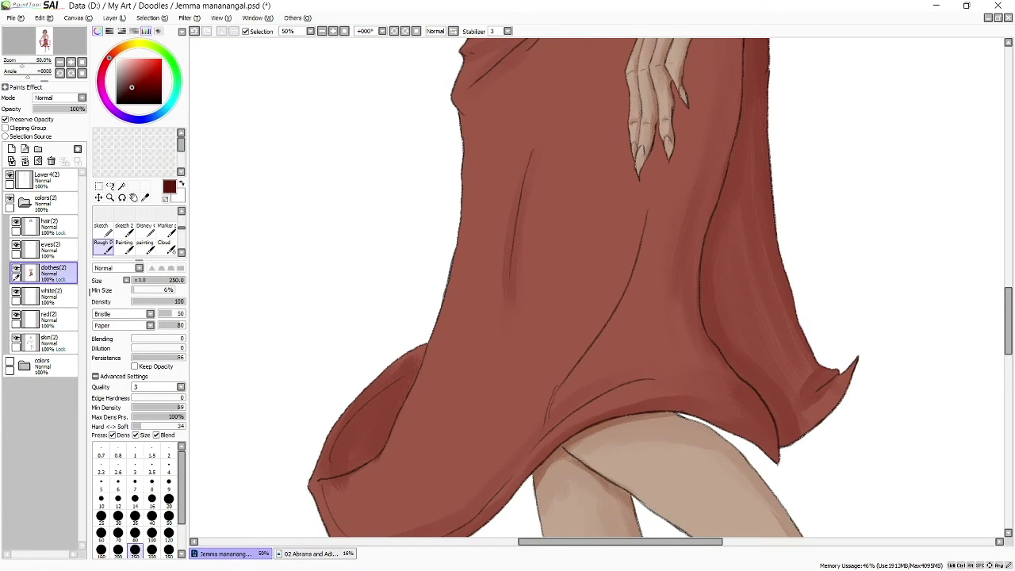
{"action": "left_click_drag", "start_coordinate": [1007, 315], "coordinate": [1007, 292]}
{"action": "left_click", "coordinate": [101, 550]}
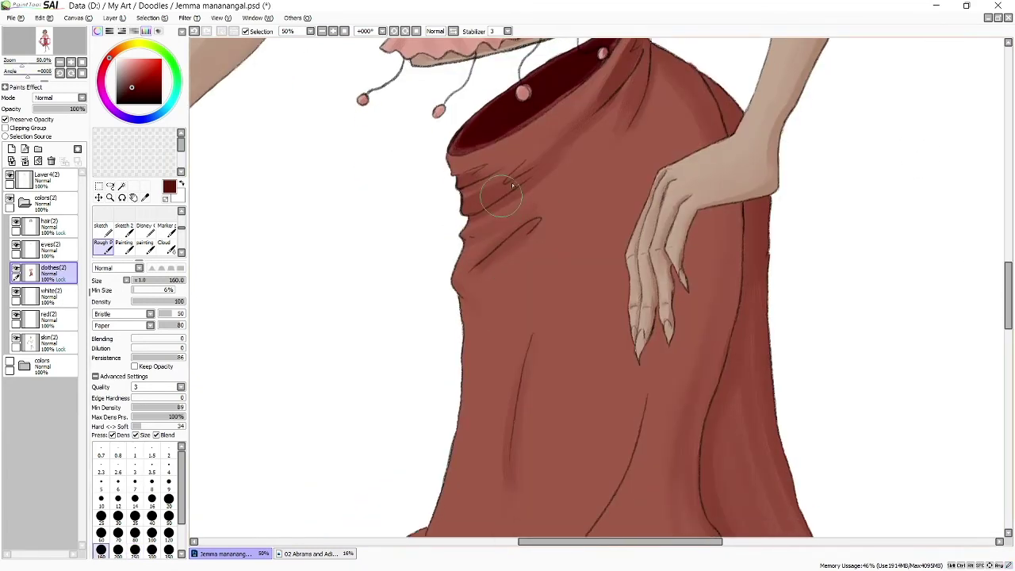
{"action": "scroll", "coordinate": [664, 98], "scroll_direction": "down", "scroll_amount": 3}
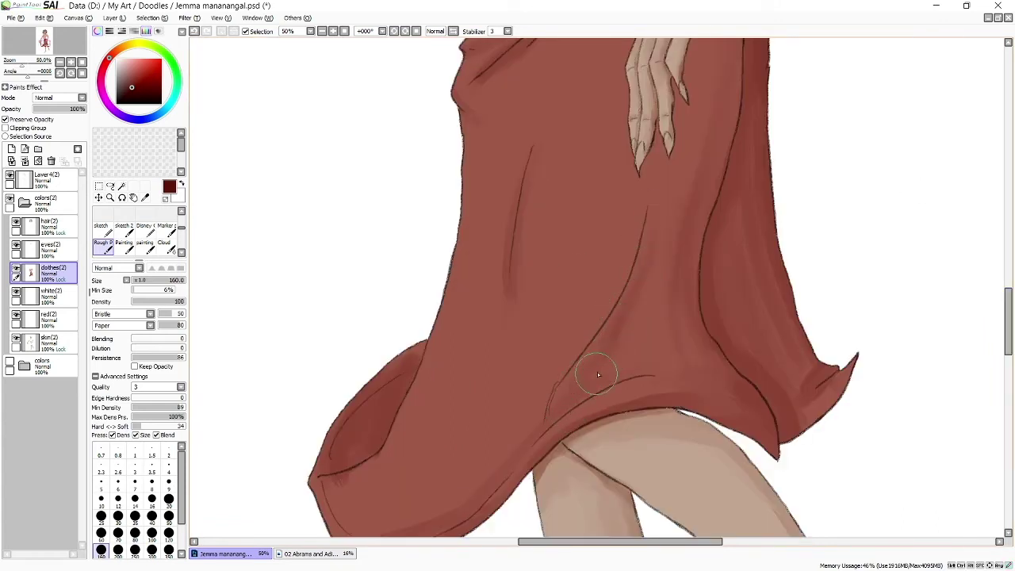
{"action": "key", "text": "bracketleft"}
{"action": "key", "text": "bracketleft"}
{"action": "key", "text": "bracketleft"}
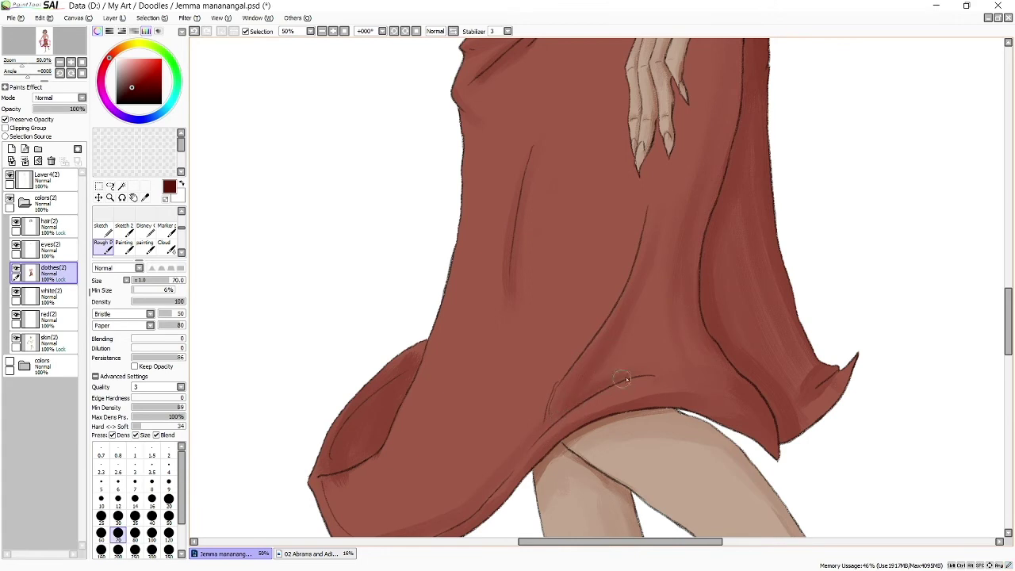
{"action": "scroll", "coordinate": [999, 279], "scroll_direction": "down", "scroll_amount": 2}
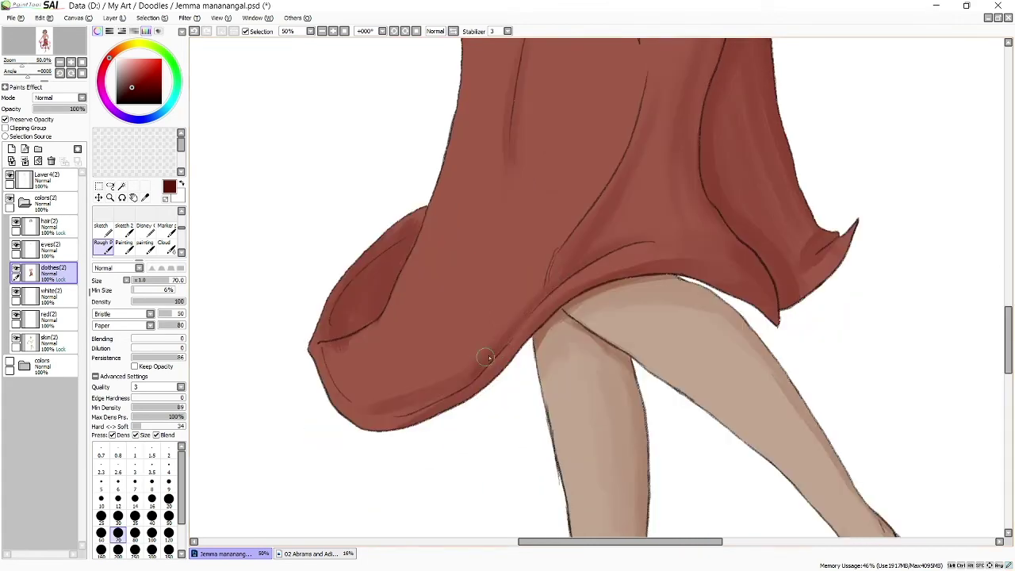
{"action": "mouse_move", "coordinate": [393, 411]}
{"action": "left_mouse_down"}
{"action": "mouse_move", "coordinate": [457, 392]}
{"action": "mouse_move", "coordinate": [395, 417]}
{"action": "left_mouse_up"}
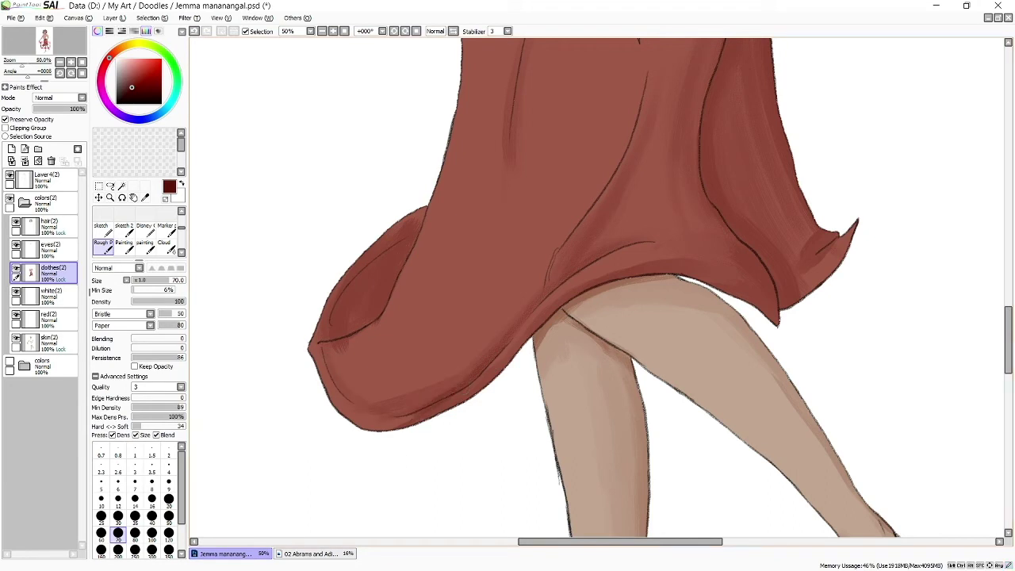
Sample the skirt's mid-red and enlarge the brush to 350 for blending
{"action": "left_click", "coordinate": [403, 416], "text": "alt"}
{"action": "scroll", "coordinate": [464, 444], "scroll_direction": "up", "scroll_amount": 2}
{"action": "scroll", "coordinate": [464, 444], "scroll_direction": "up", "scroll_amount": 1}
{"action": "key", "text": "bracketright"}
{"action": "key", "text": "bracketright"}
{"action": "key", "text": "bracketright"}
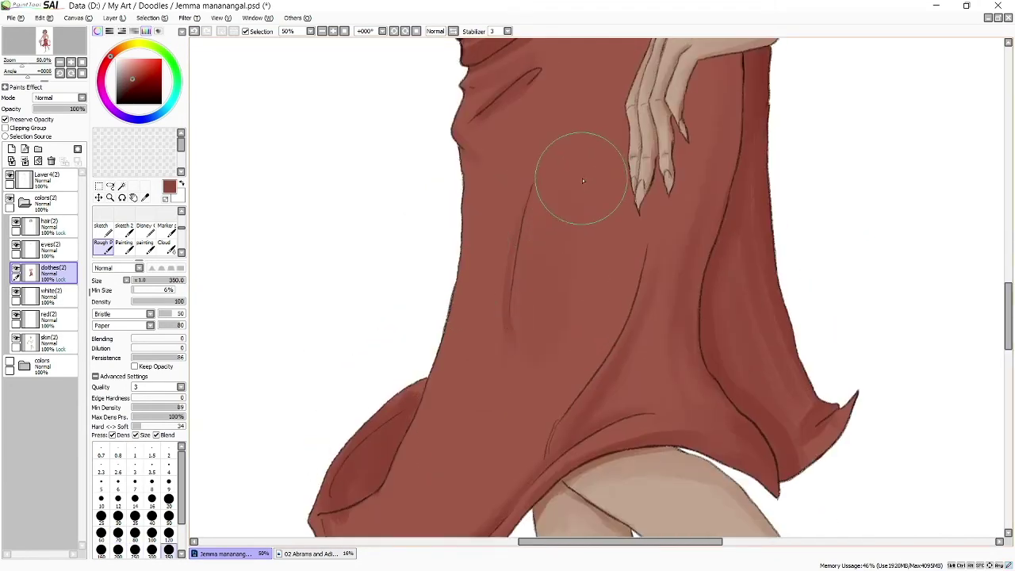
Blend the skirt's left-side shading and darken the inner waistband opening at size 120
{"action": "left_click", "coordinate": [68, 62]}
{"action": "left_click_drag", "start_coordinate": [510, 271], "coordinate": [501, 342]}
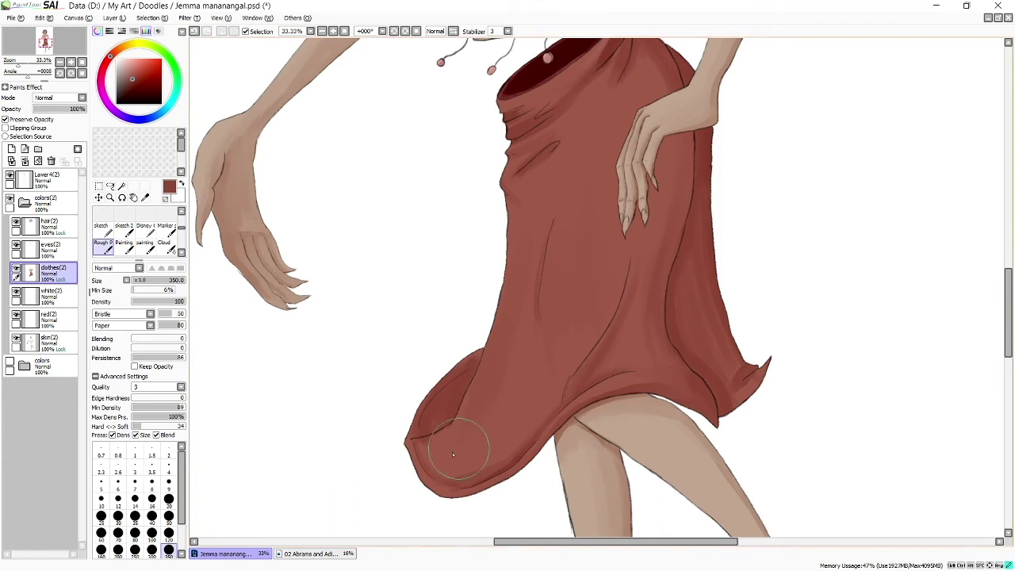
{"action": "left_click_drag", "start_coordinate": [453, 441], "coordinate": [432, 436]}
{"action": "scroll", "coordinate": [456, 425], "scroll_direction": "up", "scroll_amount": 3}
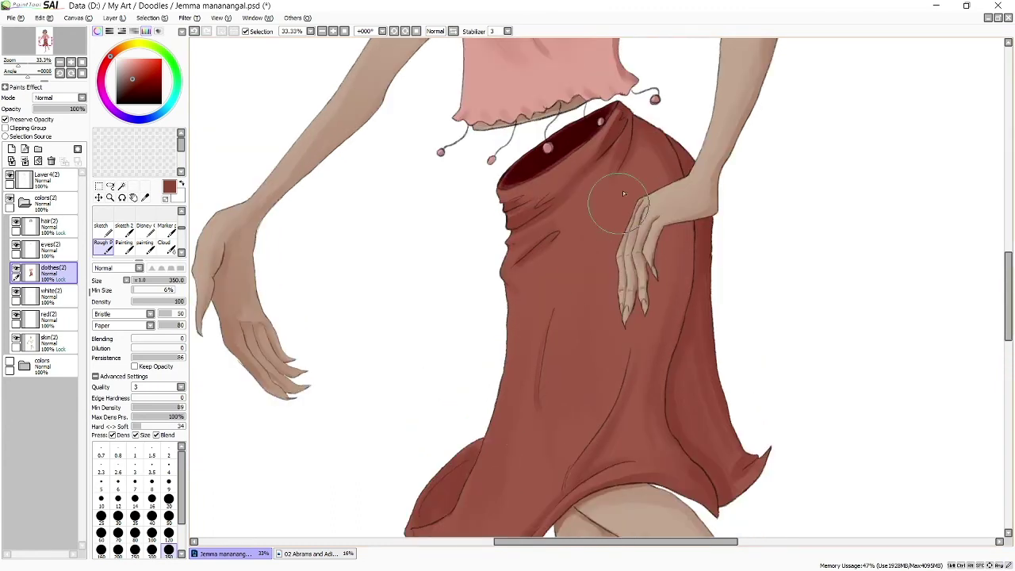
{"action": "key", "text": "bracketleft"}
{"action": "key", "text": "bracketleft"}
{"action": "key", "text": "bracketleft"}
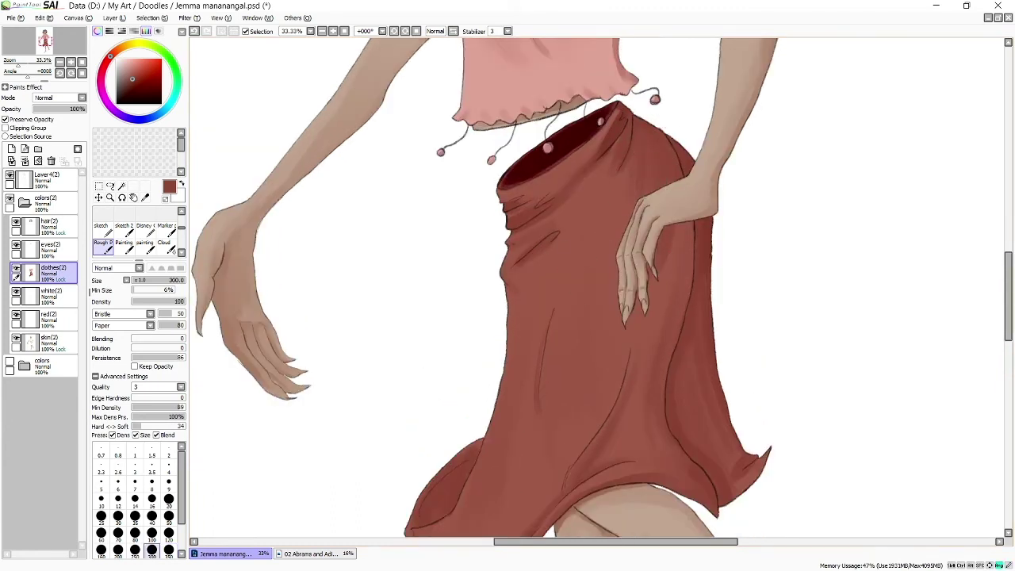
{"action": "key", "text": "bracketleft"}
{"action": "key", "text": "bracketleft"}
{"action": "left_click_drag", "start_coordinate": [547, 180], "coordinate": [519, 190]}
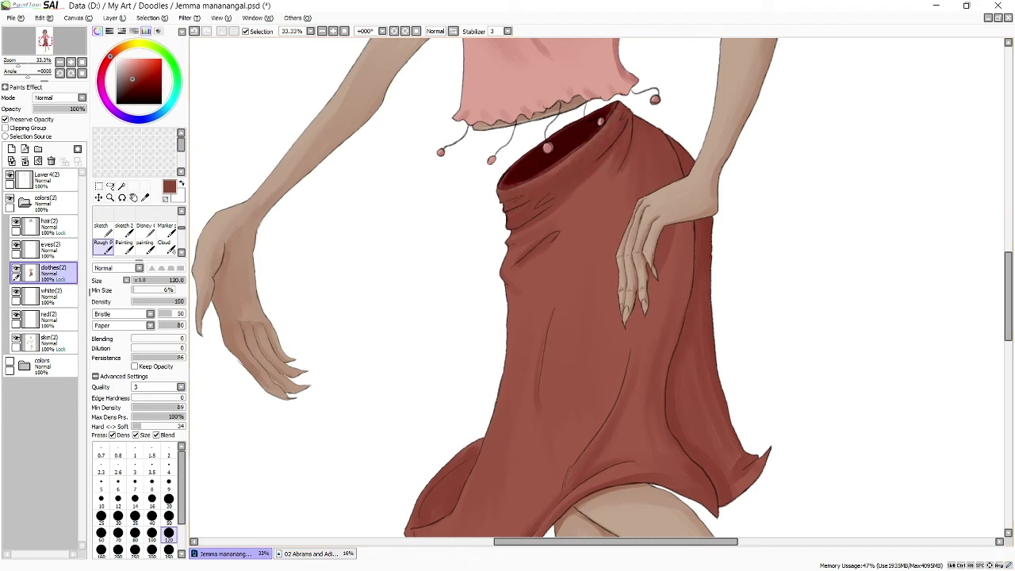
{"action": "key", "text": "bracketleft"}
{"action": "key", "text": "bracketleft"}
{"action": "key", "text": "bracketleft"}
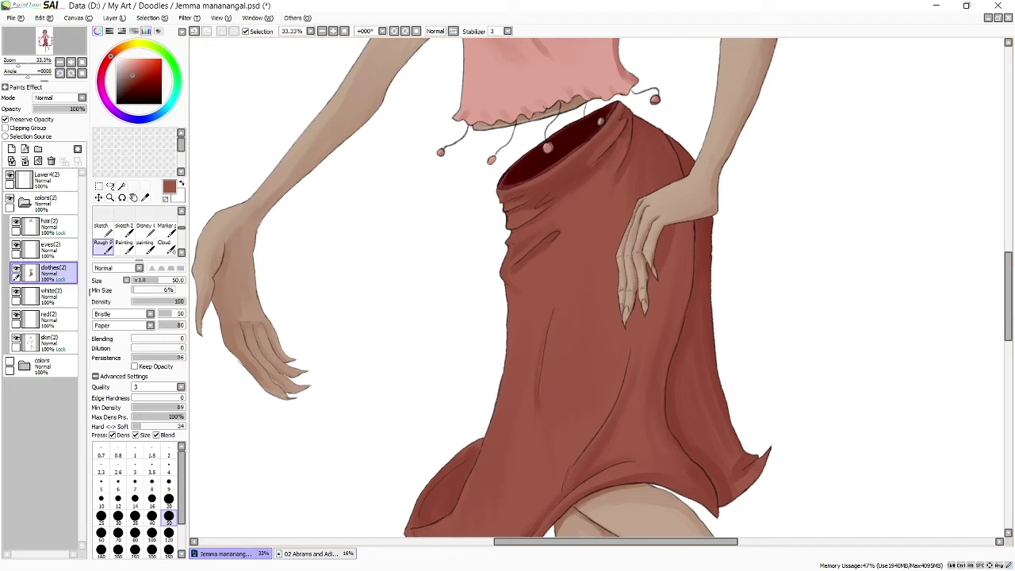
Save the illustration with Ctrl+S and set the brush size to 250
{"action": "key", "text": "ctrl+s"}
{"action": "key", "text": "bracketright"}
{"action": "key", "text": "bracketright"}
{"action": "key", "text": "bracketright"}
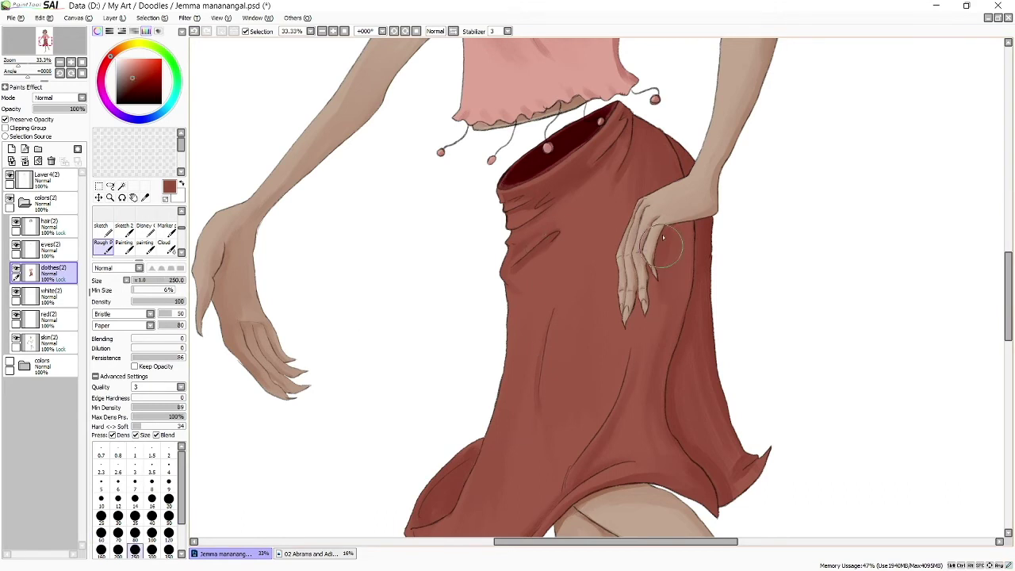
{"action": "left_click_drag", "start_coordinate": [1010, 282], "coordinate": [1009, 291]}
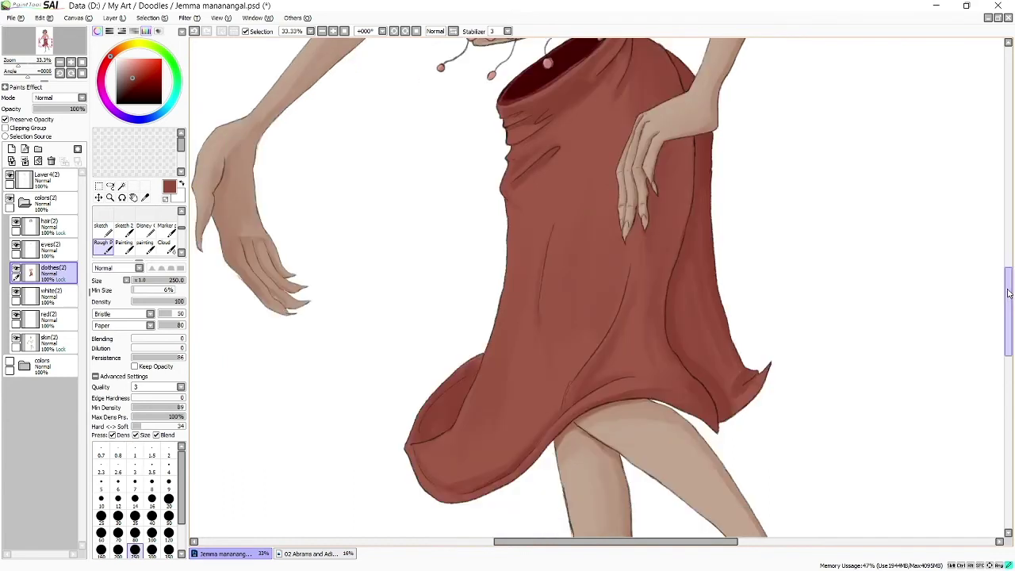
Paint fold lines on the lower skirt, undoing a stray stroke down the right side
{"action": "scroll", "coordinate": [521, 470], "scroll_direction": "down", "scroll_amount": 2}
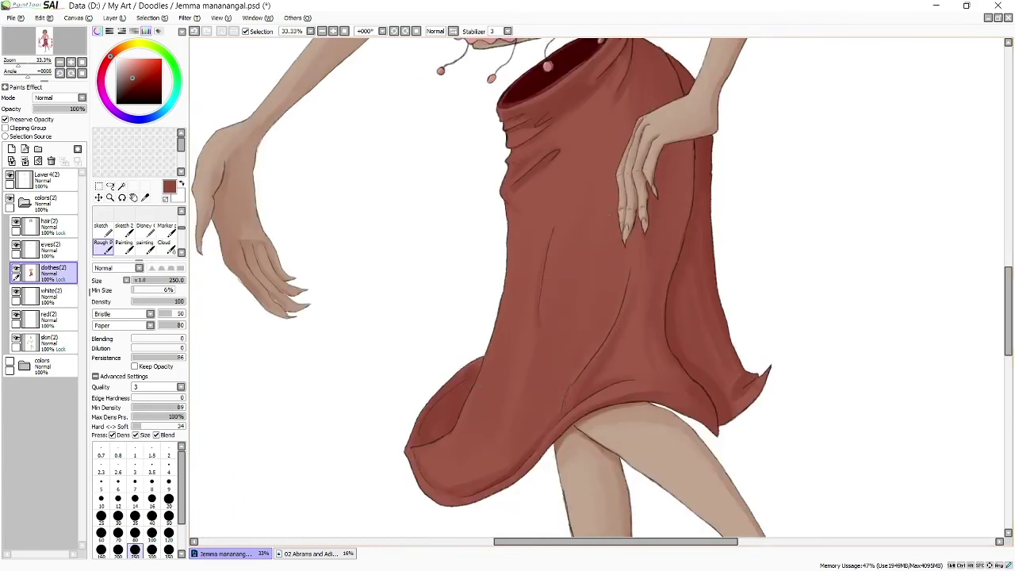
{"action": "left_click_drag", "start_coordinate": [522, 392], "coordinate": [535, 349]}
{"action": "mouse_move", "coordinate": [555, 208]}
{"action": "left_mouse_down"}
{"action": "mouse_move", "coordinate": [560, 272]}
{"action": "mouse_move", "coordinate": [520, 429]}
{"action": "left_mouse_up"}
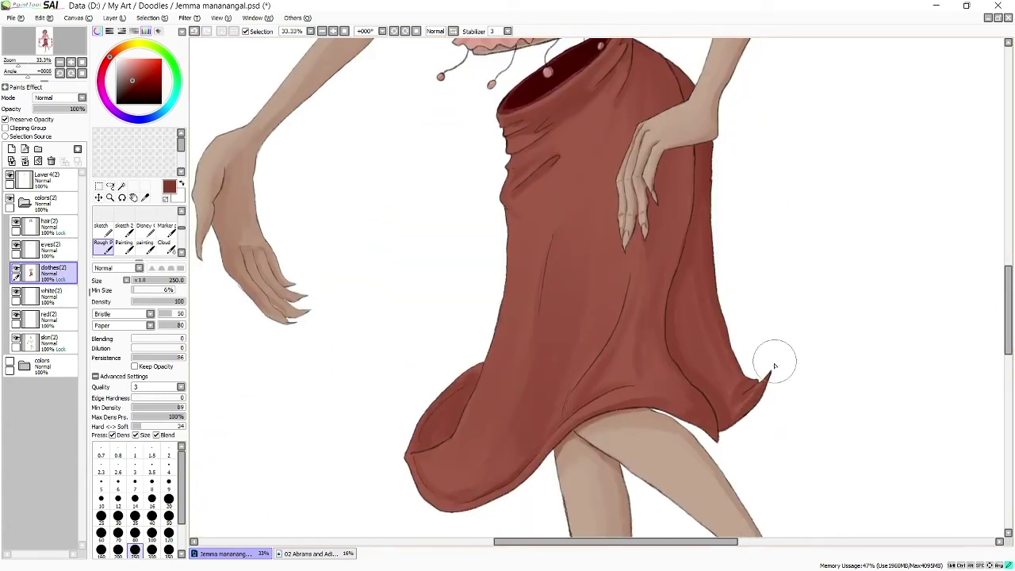
{"action": "scroll", "coordinate": [689, 235], "scroll_direction": "up", "scroll_amount": 3}
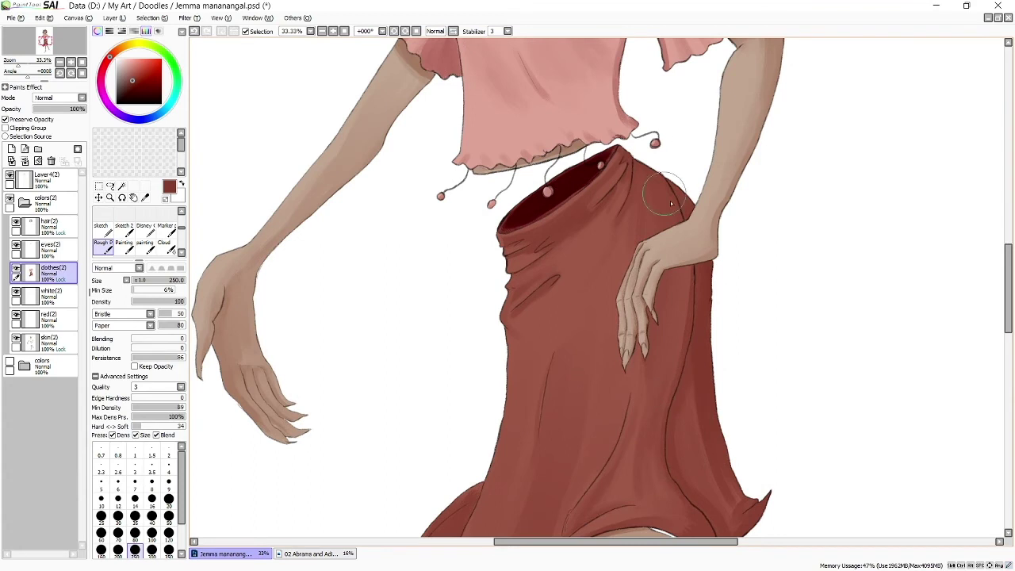
{"action": "key", "text": "ctrl+z"}
{"action": "scroll", "coordinate": [998, 325], "scroll_direction": "down", "scroll_amount": 4}
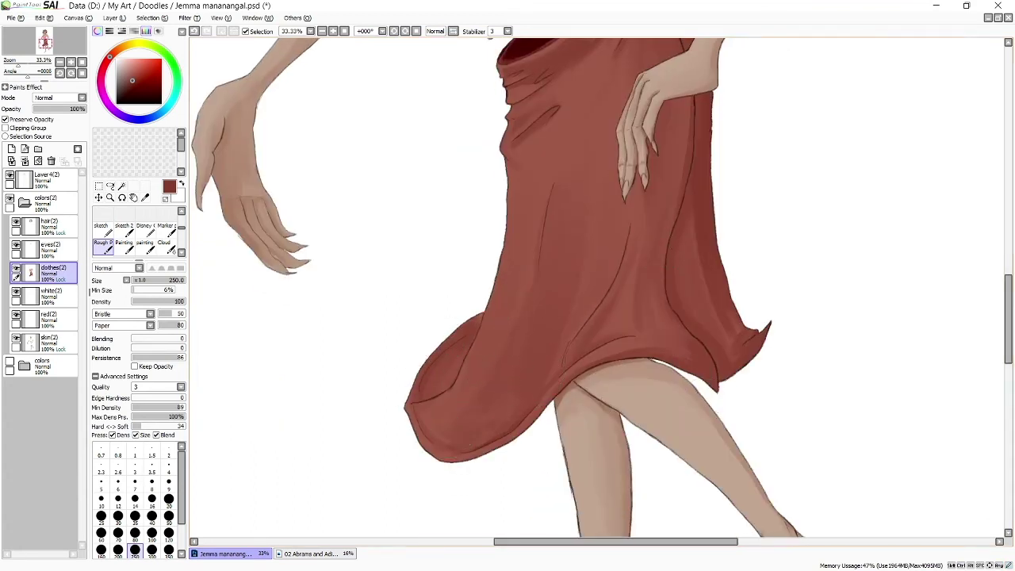
{"action": "left_click_drag", "start_coordinate": [572, 357], "coordinate": [564, 332]}
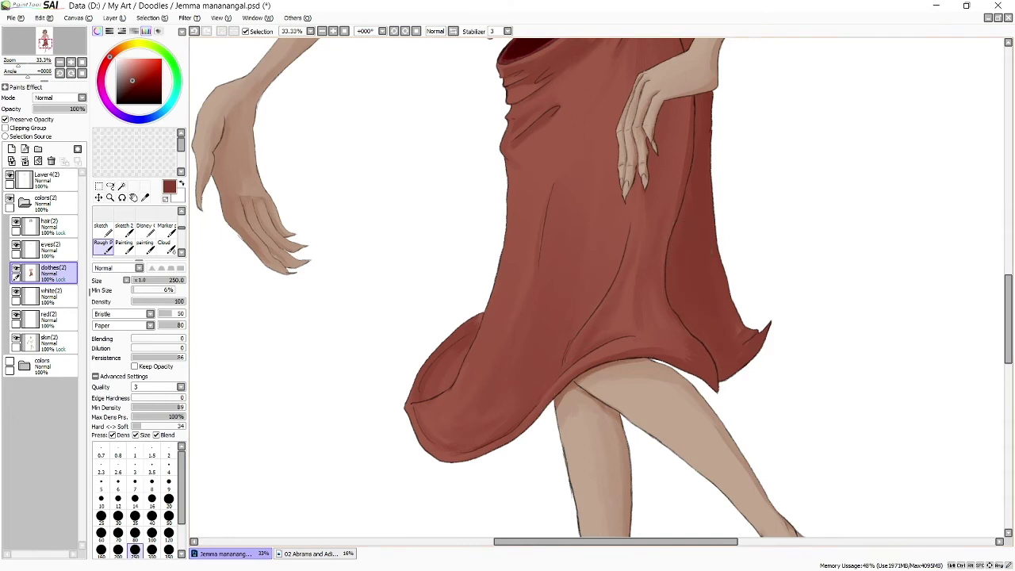
{"action": "scroll", "coordinate": [698, 247], "scroll_direction": "up", "scroll_amount": 5}
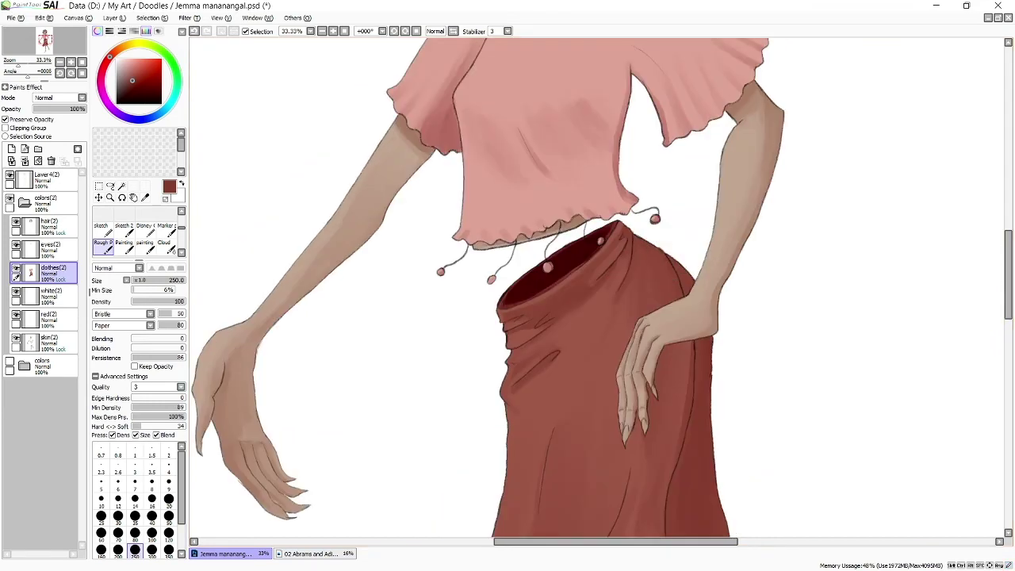
Shade the skirt's inner hem edge and lower-left area in darker red at sizes 120 and 60
{"action": "left_click", "coordinate": [133, 87]}
{"action": "left_click", "coordinate": [168, 533]}
{"action": "scroll", "coordinate": [682, 301], "scroll_direction": "down", "scroll_amount": 2}
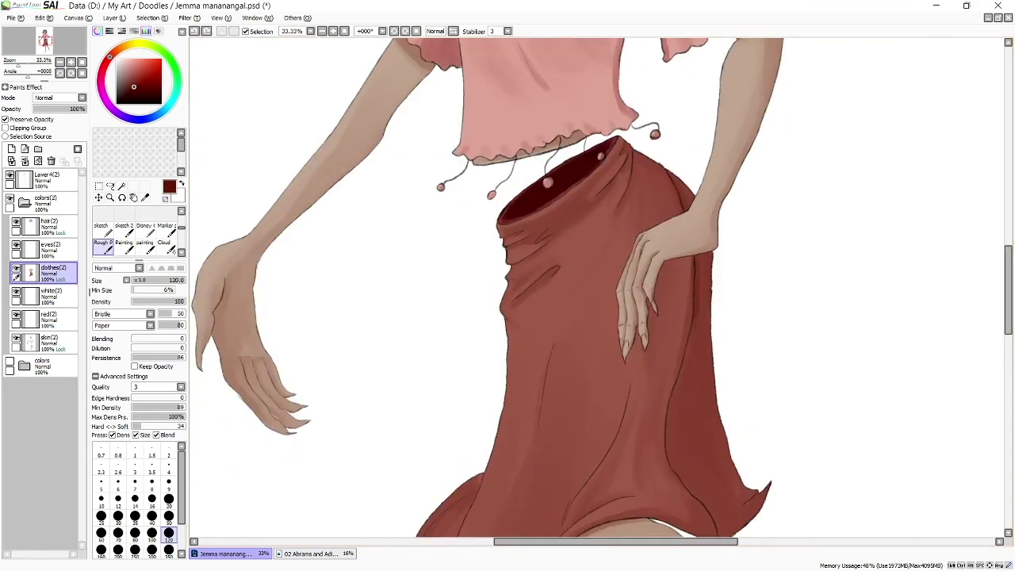
{"action": "scroll", "coordinate": [705, 503], "scroll_direction": "down", "scroll_amount": 2}
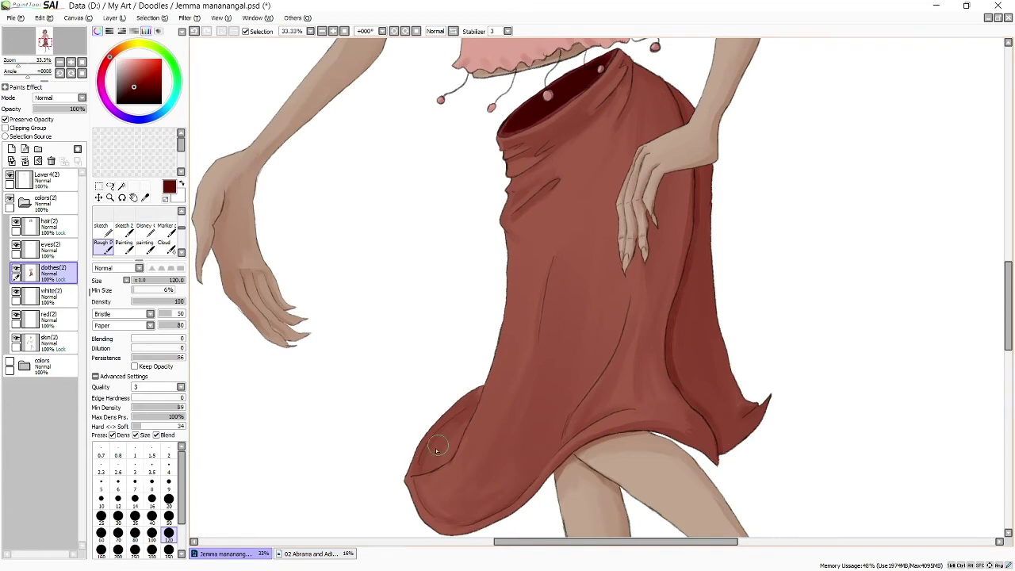
{"action": "left_click_drag", "start_coordinate": [484, 389], "coordinate": [456, 517]}
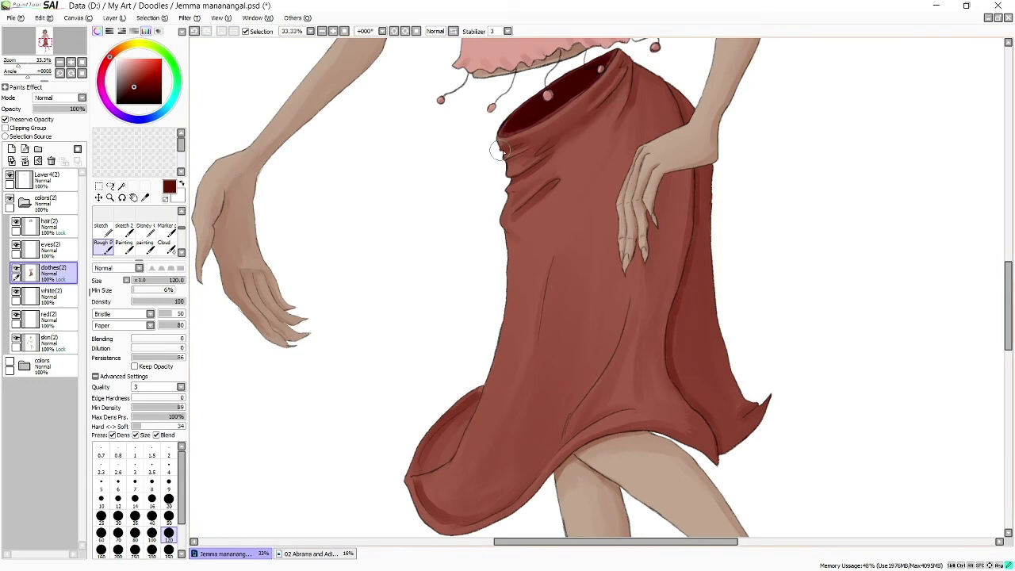
{"action": "left_click", "coordinate": [101, 532]}
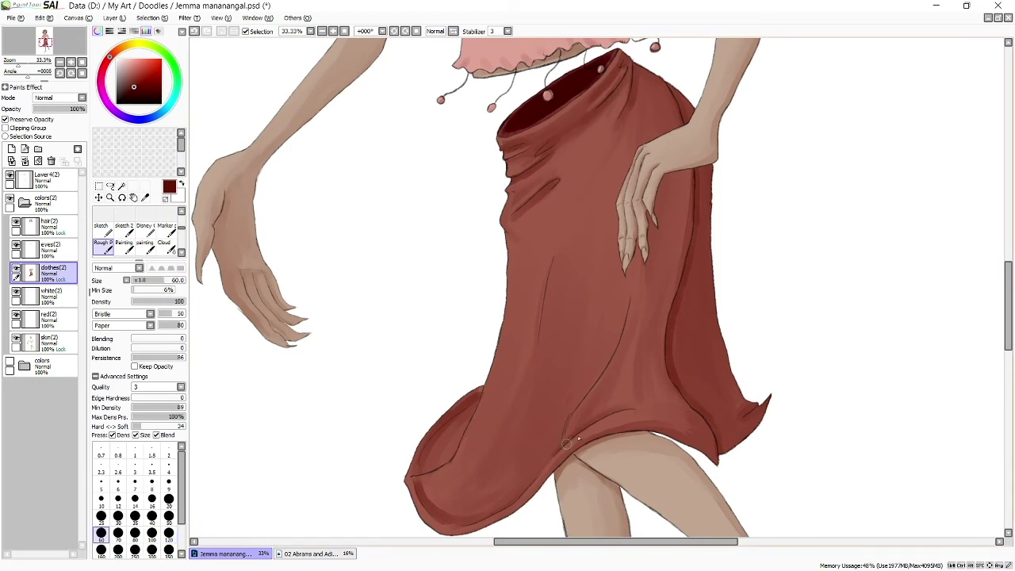
{"action": "left_click_drag", "start_coordinate": [566, 446], "coordinate": [513, 499]}
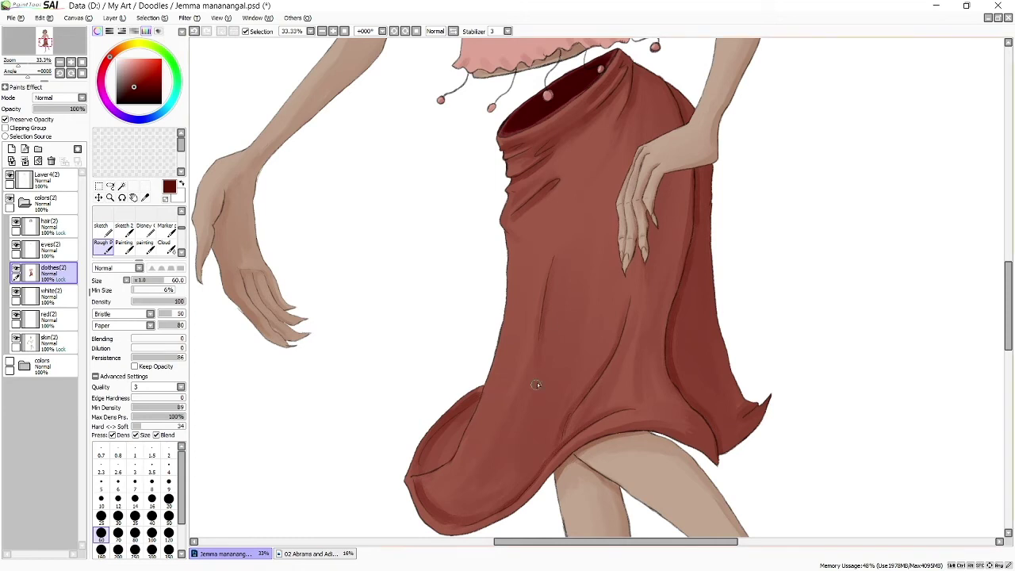
{"action": "left_click_drag", "start_coordinate": [476, 401], "coordinate": [418, 479]}
Switch to a lighter red at brush size 200 and save the illustration
{"action": "scroll", "coordinate": [555, 301], "scroll_direction": "down", "scroll_amount": 1}
{"action": "left_click", "coordinate": [602, 220], "text": "alt"}
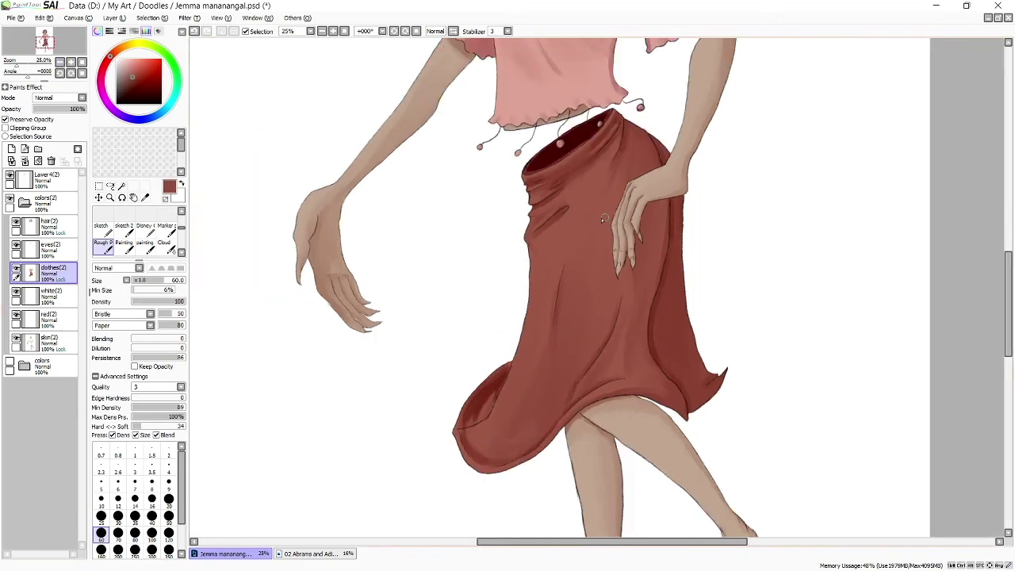
{"action": "key", "text": "bracketright"}
{"action": "key", "text": "bracketright"}
{"action": "key", "text": "bracketright"}
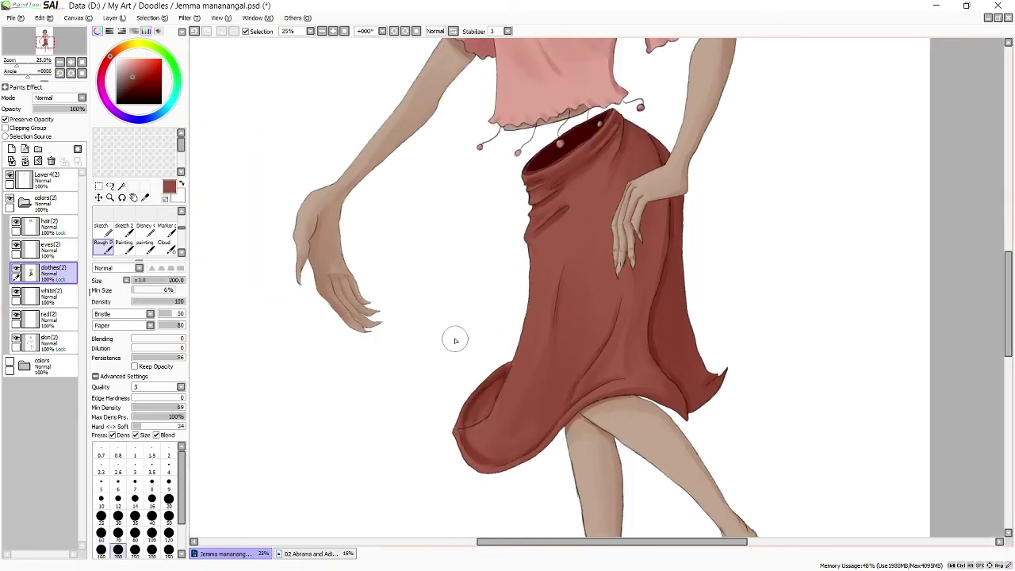
{"action": "key", "text": "ctrl+s"}
Zoom to 50% on the face and paint the upper teeth white on the white(2) layer
{"action": "scroll", "coordinate": [555, 286], "scroll_direction": "up", "scroll_amount": 5}
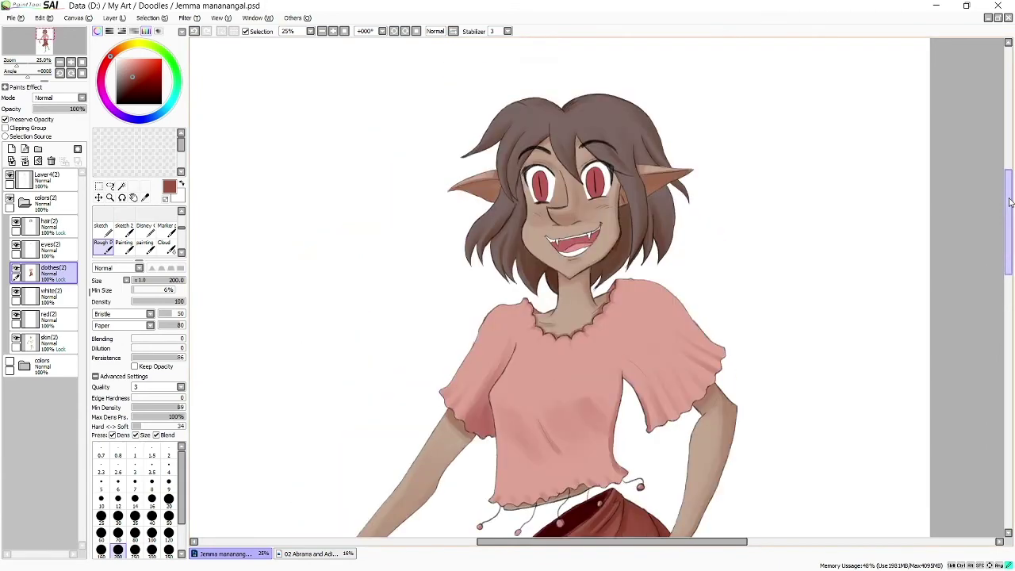
{"action": "scroll", "coordinate": [555, 286], "scroll_direction": "down", "scroll_amount": 3}
{"action": "scroll", "coordinate": [555, 285], "scroll_direction": "up", "scroll_amount": 3}
{"action": "left_click", "coordinate": [48, 295]}
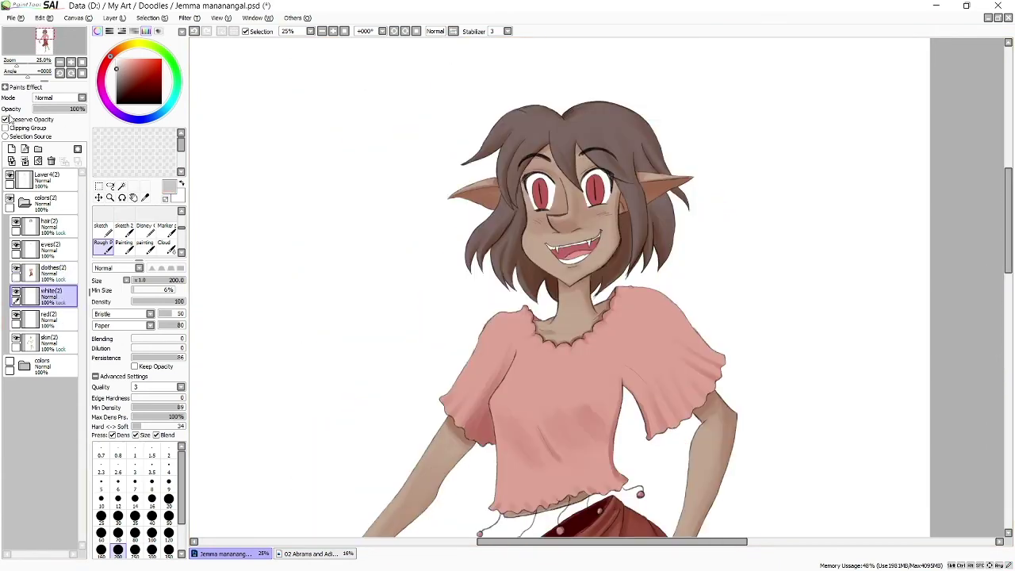
{"action": "left_click", "coordinate": [70, 61]}
{"action": "scroll", "coordinate": [609, 222], "scroll_direction": "up", "scroll_amount": 2}
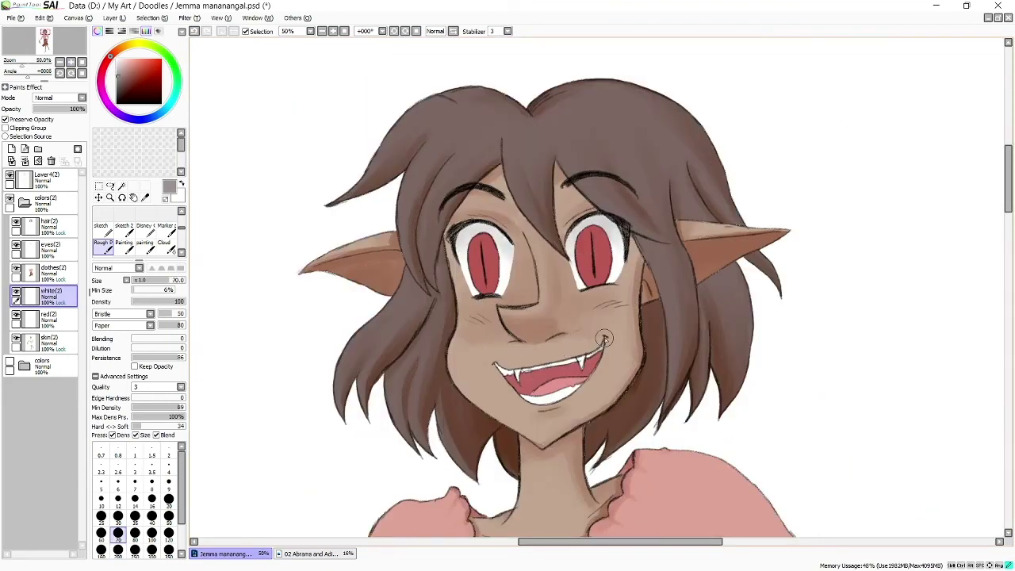
{"action": "left_click_drag", "start_coordinate": [503, 367], "coordinate": [601, 351]}
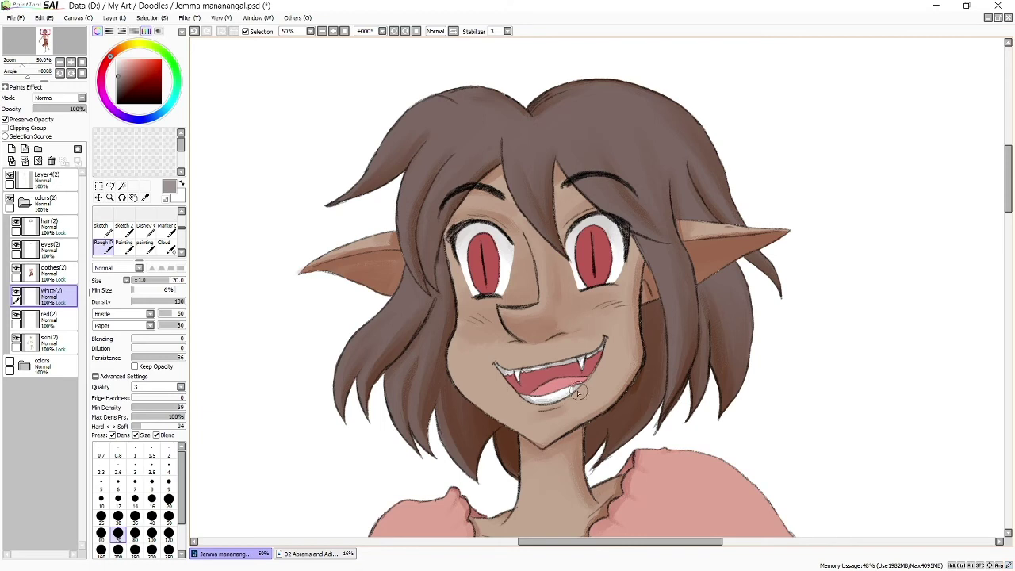
{"action": "left_click", "coordinate": [559, 394], "text": "alt"}
On the red(2) layer, darken the mouth interior and repaint the tongue a lighter pink
{"action": "left_click", "coordinate": [49, 318]}
{"action": "left_click", "coordinate": [572, 373], "text": "alt"}
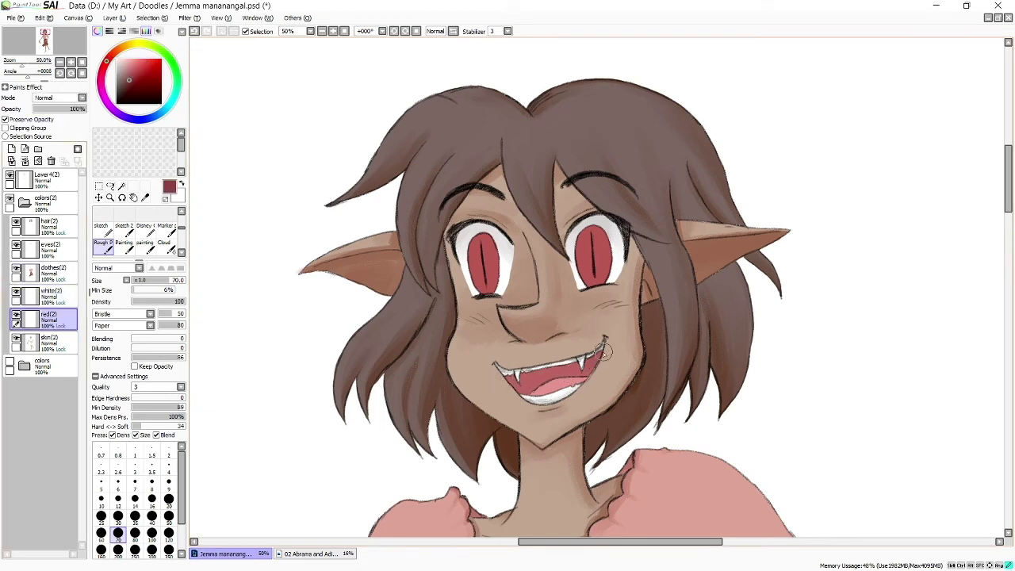
{"action": "left_click_drag", "start_coordinate": [499, 378], "coordinate": [593, 369]}
{"action": "left_click", "coordinate": [543, 380], "text": "alt"}
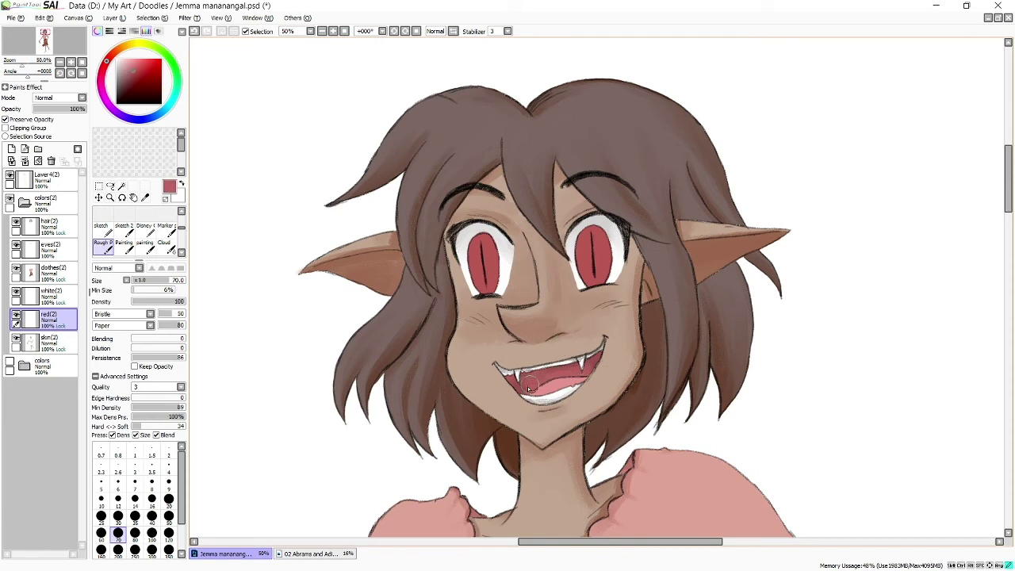
{"action": "left_click", "coordinate": [559, 383], "text": "alt"}
{"action": "left_click", "coordinate": [508, 359], "text": "alt"}
{"action": "left_click_drag", "start_coordinate": [567, 389], "coordinate": [530, 396]}
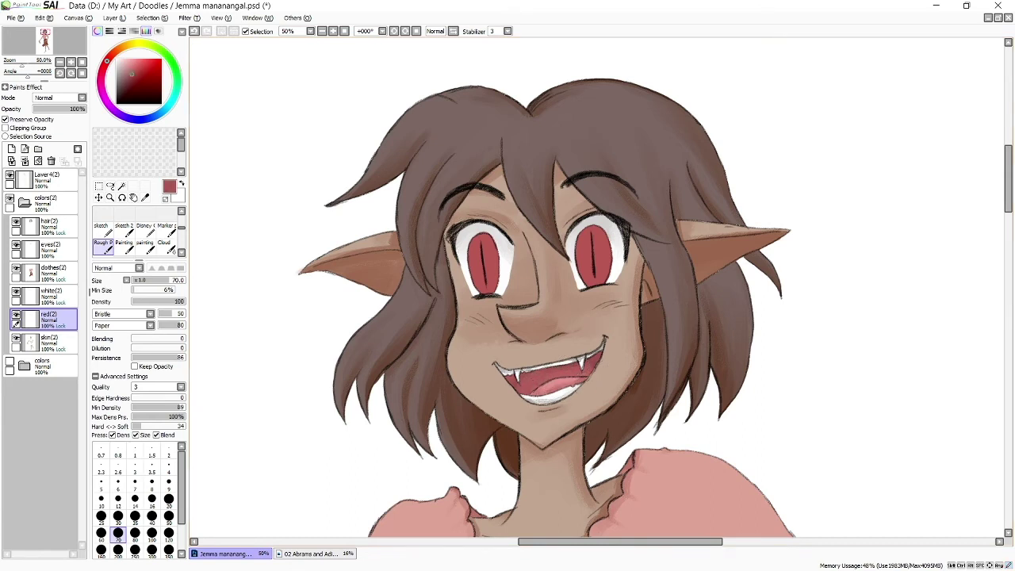
On the eyes(2) layer, shade the eyes with dark red and light pink tones
{"action": "left_click", "coordinate": [590, 242], "text": "alt"}
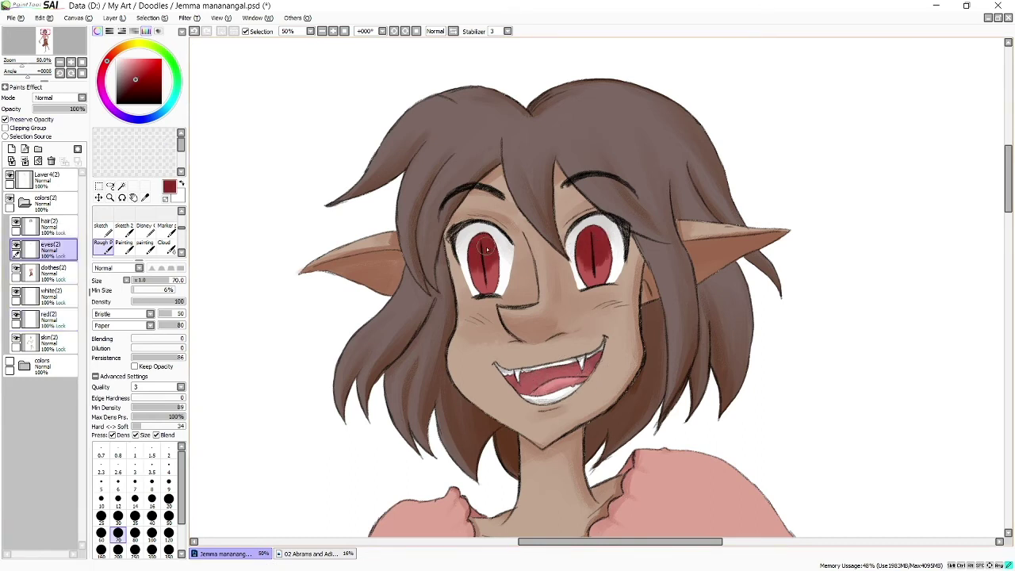
{"action": "left_click", "coordinate": [581, 251], "text": "alt"}
{"action": "left_click", "coordinate": [600, 265], "text": "alt"}
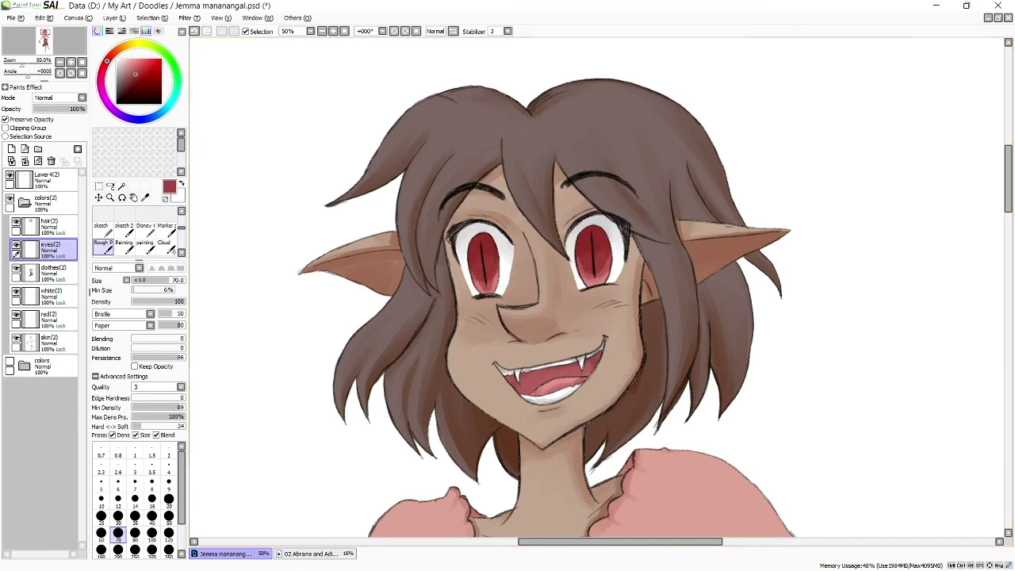
{"action": "left_click", "coordinate": [478, 262], "text": "alt"}
{"action": "scroll", "coordinate": [480, 275], "scroll_direction": "up", "scroll_amount": 3}
{"action": "left_click", "coordinate": [388, 290], "text": "alt"}
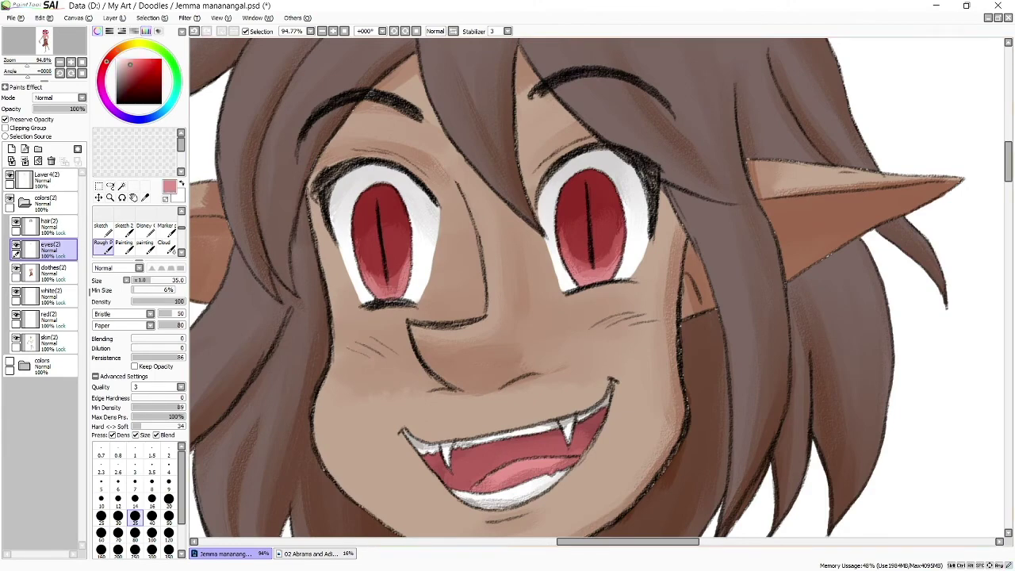
{"action": "scroll", "coordinate": [597, 287], "scroll_direction": "down", "scroll_amount": 3}
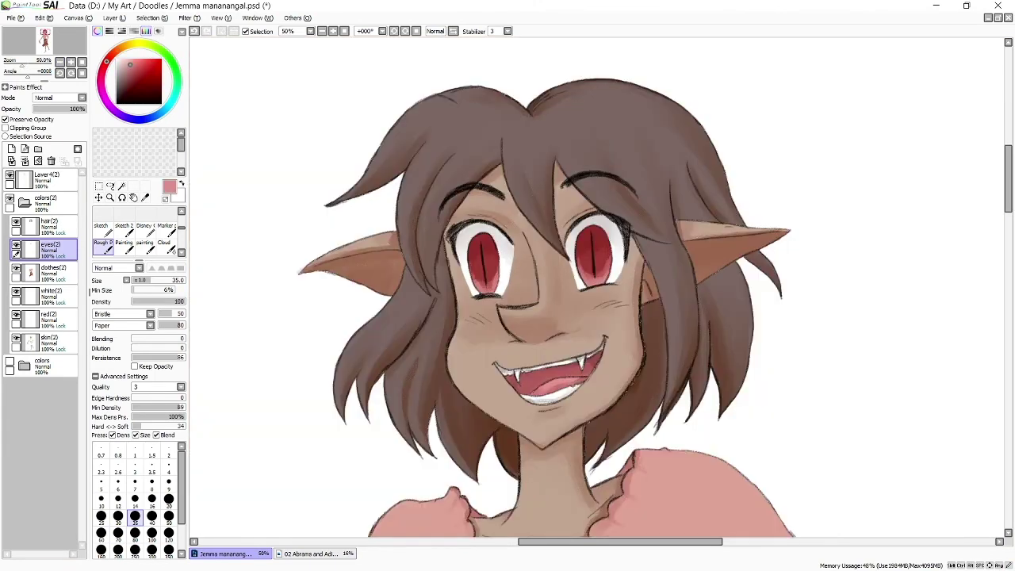
{"action": "left_click", "coordinate": [47, 226]}
{"action": "left_click", "coordinate": [128, 66]}
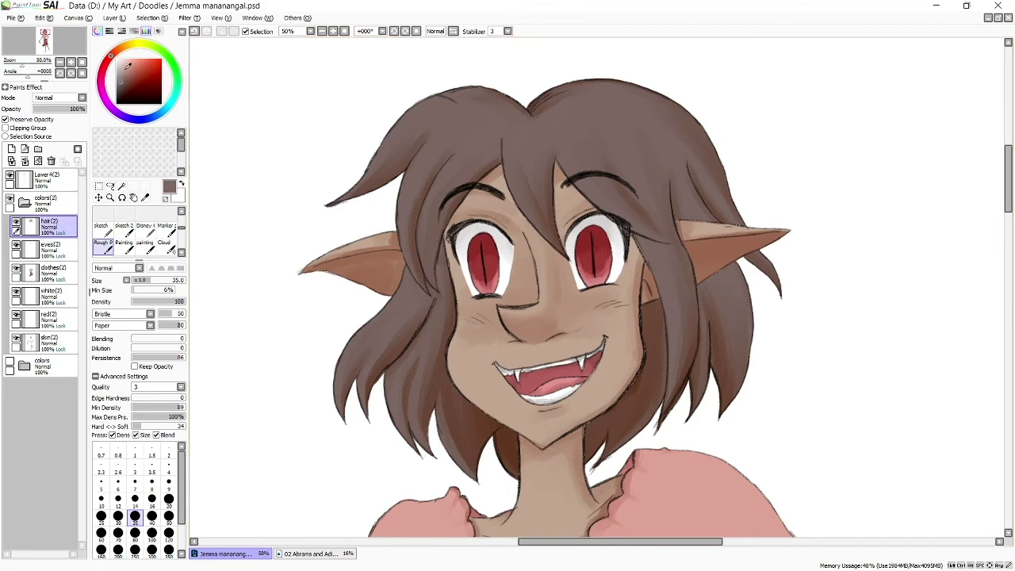
At brush size 100, repaint the hair left of the face and the strands below the right ear
{"action": "left_click", "coordinate": [121, 68]}
{"action": "left_click_drag", "start_coordinate": [417, 101], "coordinate": [381, 159]}
{"action": "key", "text": "ctrl+z"}
{"action": "left_click", "coordinate": [151, 532]}
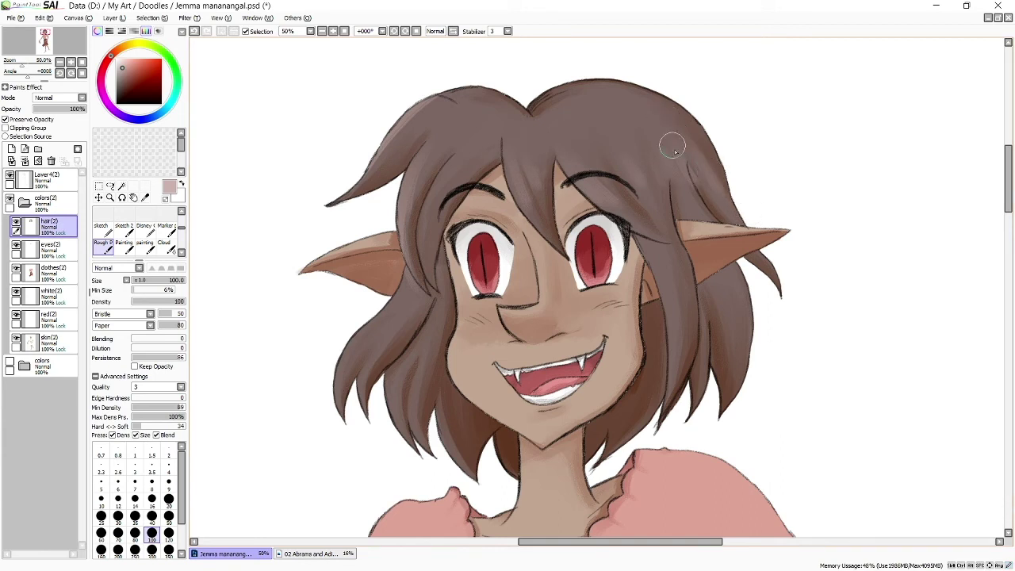
{"action": "left_click_drag", "start_coordinate": [432, 170], "coordinate": [416, 444]}
{"action": "left_click_drag", "start_coordinate": [670, 293], "coordinate": [674, 400]}
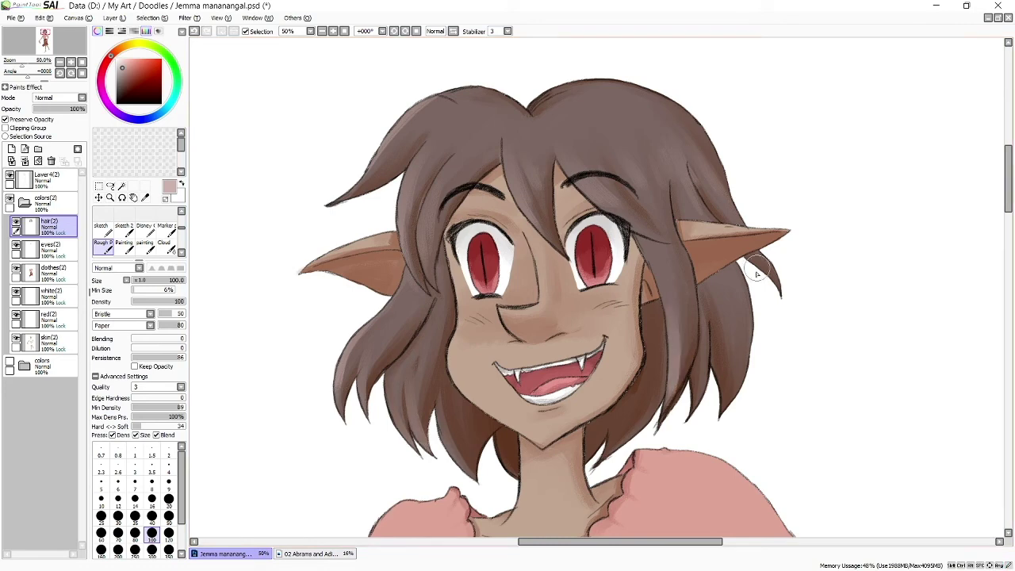
{"action": "left_click_drag", "start_coordinate": [710, 289], "coordinate": [724, 402]}
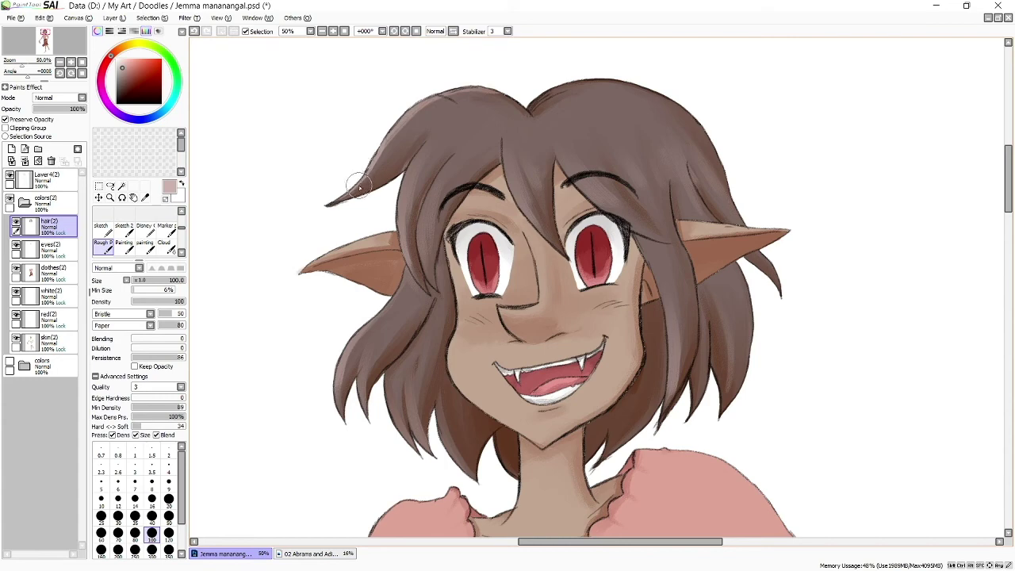
At brush size 50, shade the right hair strand with a darker brown sampled from the hair
{"action": "left_click", "coordinate": [168, 515]}
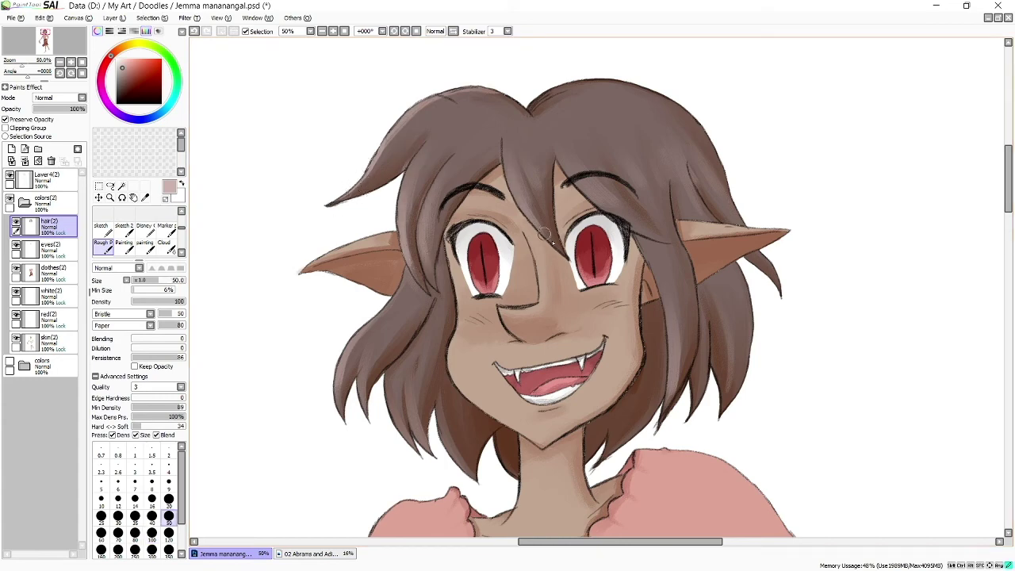
{"action": "left_click", "coordinate": [423, 390], "text": "alt"}
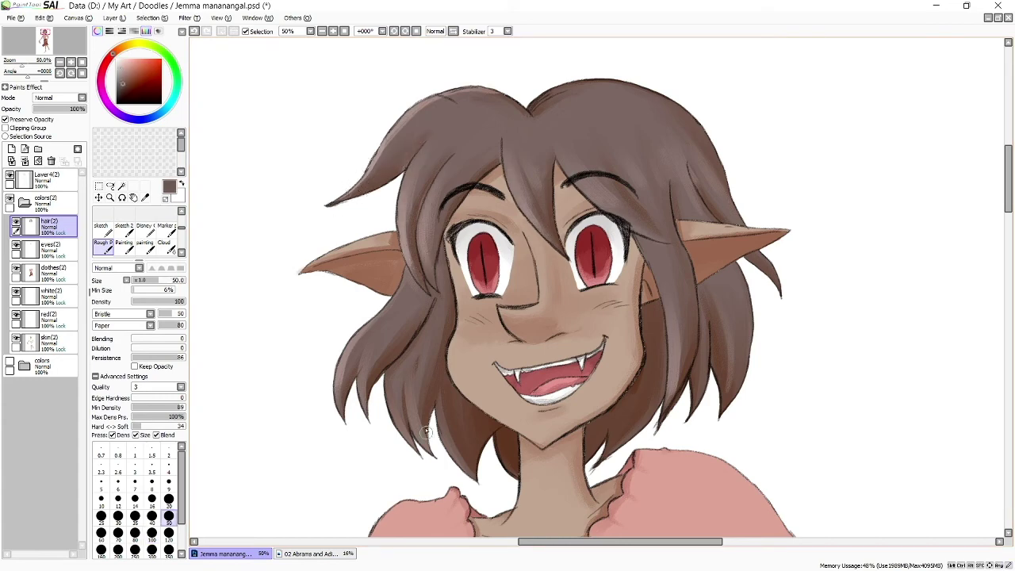
{"action": "left_click", "coordinate": [429, 410], "text": "alt"}
{"action": "left_click_drag", "start_coordinate": [675, 316], "coordinate": [673, 404]}
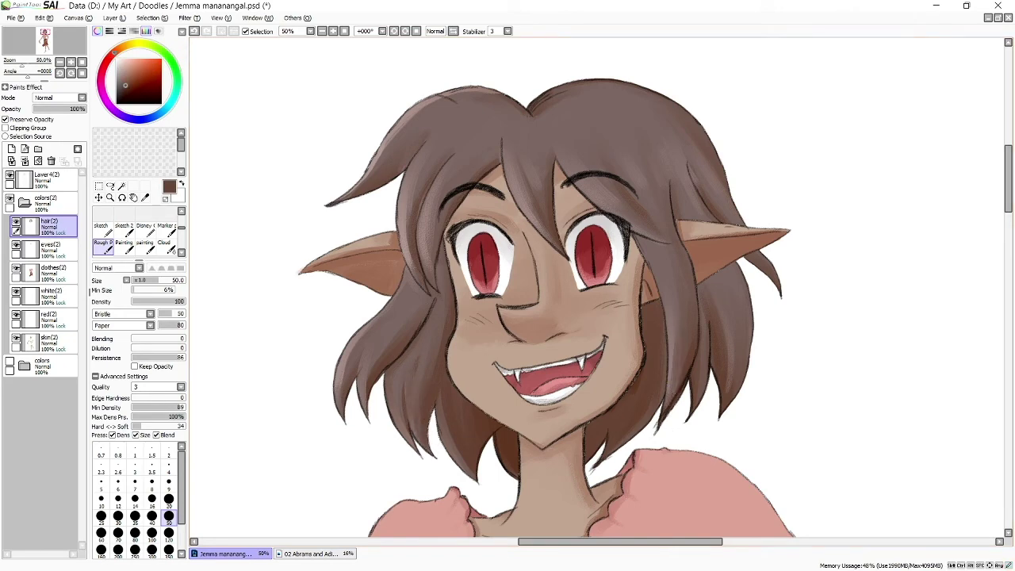
{"action": "scroll", "coordinate": [973, 207], "scroll_direction": "down", "scroll_amount": 2}
{"action": "scroll", "coordinate": [974, 214], "scroll_direction": "down", "scroll_amount": 5}
{"action": "scroll", "coordinate": [975, 222], "scroll_direction": "up", "scroll_amount": 3}
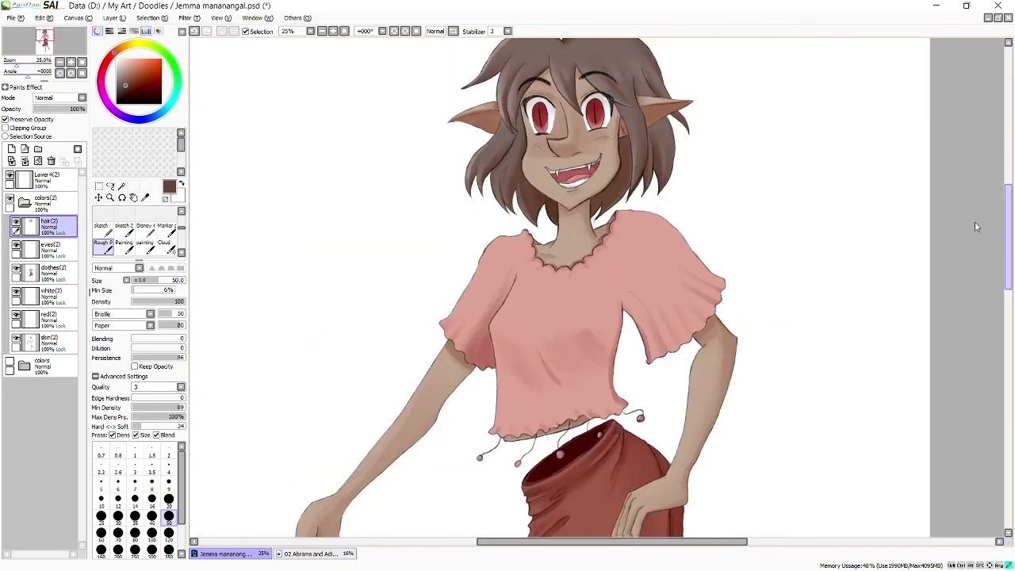
{"action": "scroll", "coordinate": [973, 198], "scroll_direction": "up", "scroll_amount": 2}
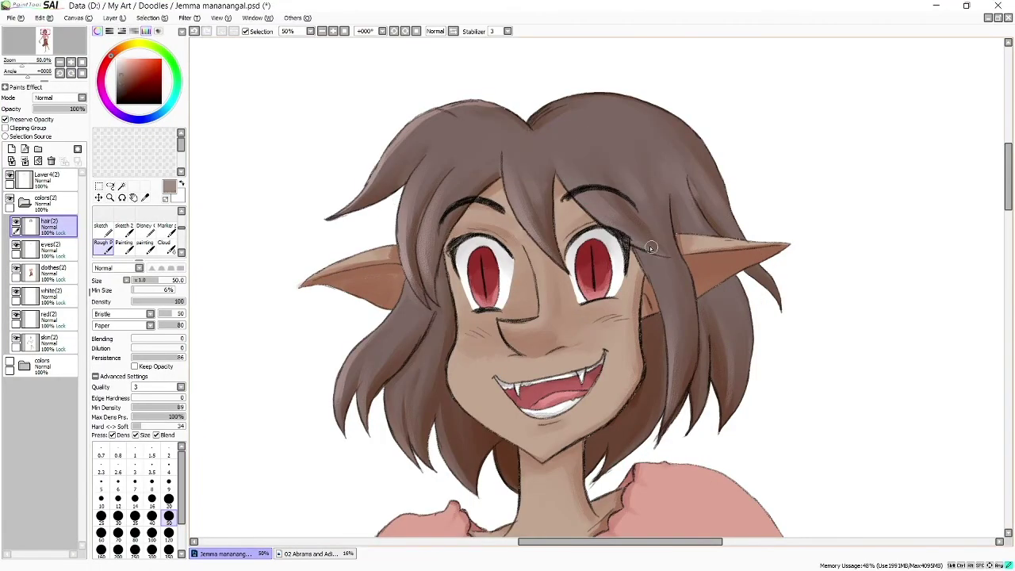
With a finer brush, streak highlights along the bangs over the eyes and the upper-left strands
{"action": "key", "text": "n"}
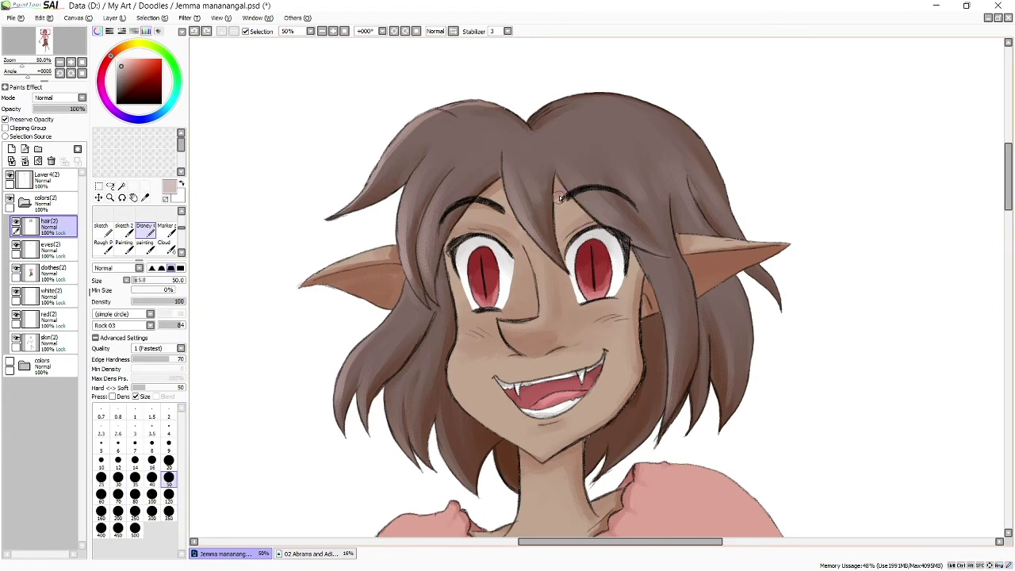
{"action": "left_click_drag", "start_coordinate": [559, 175], "coordinate": [649, 249]}
{"action": "left_click_drag", "start_coordinate": [503, 167], "coordinate": [564, 268]}
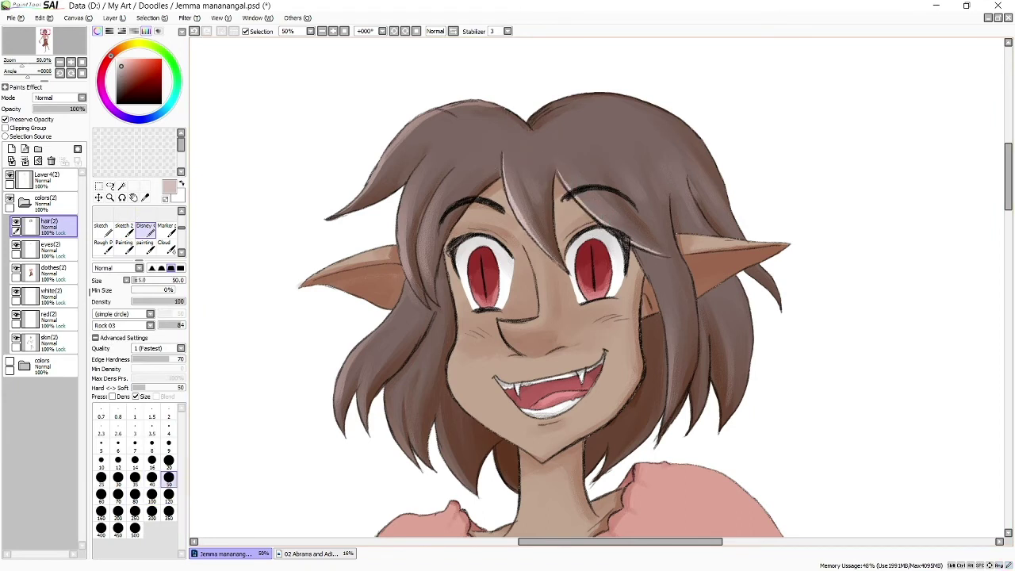
{"action": "left_click_drag", "start_coordinate": [396, 137], "coordinate": [317, 205]}
{"action": "mouse_move", "coordinate": [426, 157]}
{"action": "left_mouse_down"}
{"action": "mouse_move", "coordinate": [405, 251]}
{"action": "mouse_move", "coordinate": [416, 301]}
{"action": "left_mouse_up"}
Highlight the left hair strands with a lighter greyish brown, then save
{"action": "left_click", "coordinate": [426, 313], "text": "alt"}
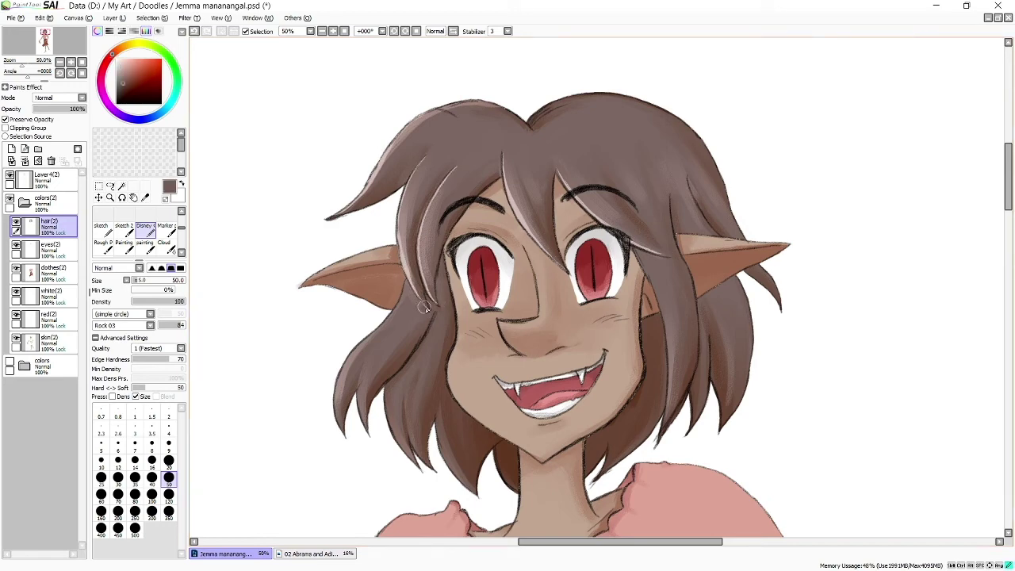
{"action": "left_click", "coordinate": [519, 211], "text": "alt"}
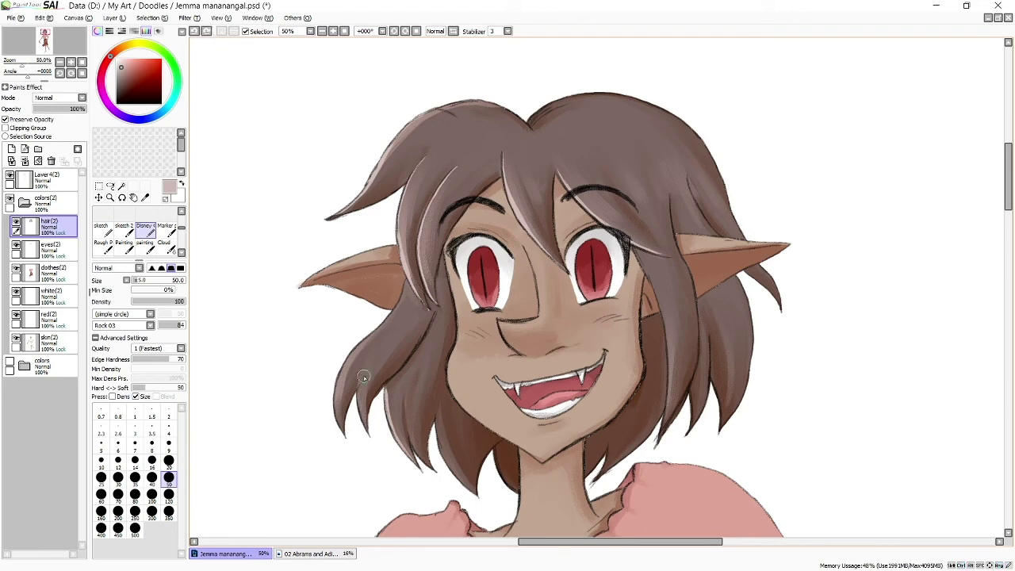
{"action": "left_click_drag", "start_coordinate": [363, 376], "coordinate": [365, 432]}
{"action": "left_click_drag", "start_coordinate": [392, 281], "coordinate": [382, 324]}
{"action": "left_click_drag", "start_coordinate": [363, 337], "coordinate": [340, 428]}
{"action": "key", "text": "ctrl+s"}
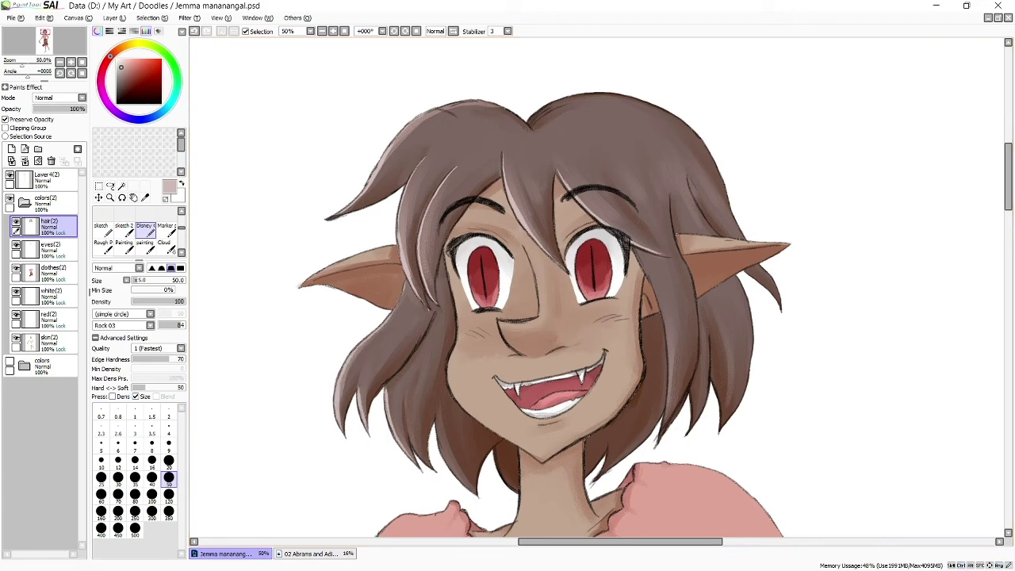
{"action": "left_click_drag", "start_coordinate": [399, 124], "coordinate": [420, 147]}
Save the file and add a new layer above Layer4(2)
{"action": "left_click", "coordinate": [46, 178]}
{"action": "key", "text": "e"}
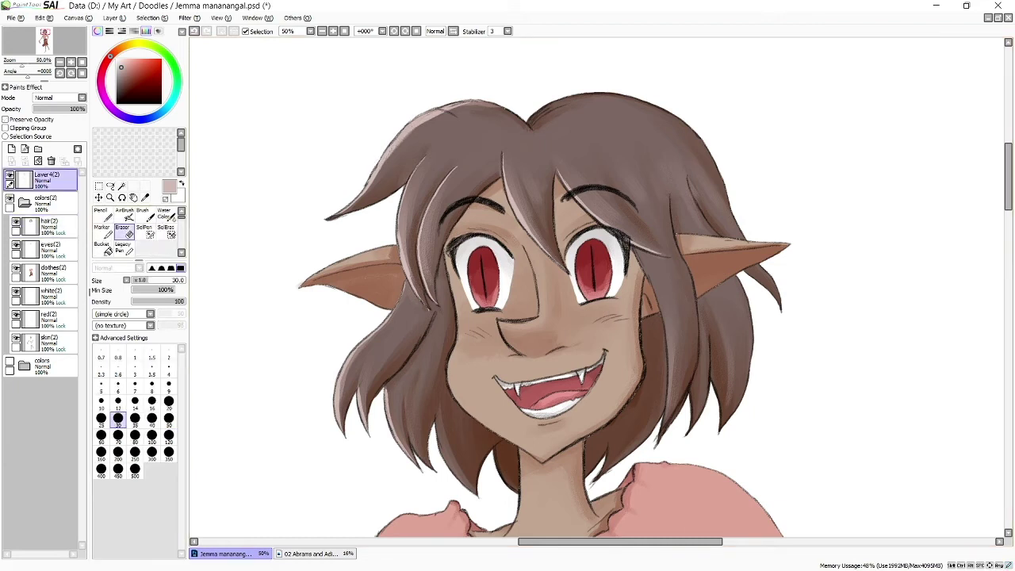
{"action": "key", "text": "ctrl+s"}
{"action": "left_click", "coordinate": [11, 149]}
{"action": "key", "text": "b"}
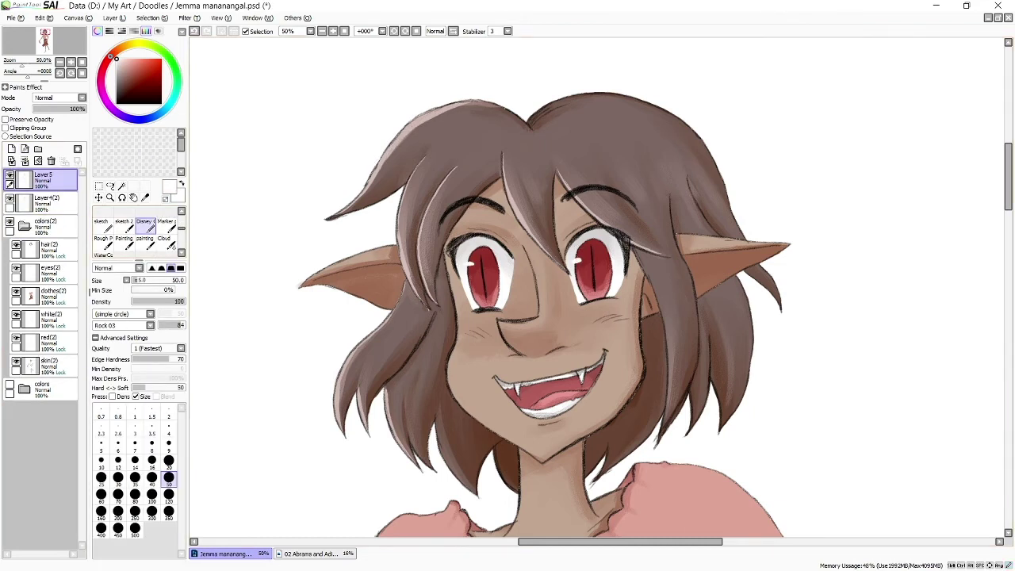
Duplicate the colors(2) folder and add a clipped layer above the colors(2)(2) copy
{"action": "left_click", "coordinate": [24, 225]}
{"action": "left_click", "coordinate": [44, 225]}
{"action": "left_click", "coordinate": [113, 18]}
{"action": "left_click", "coordinate": [159, 80]}
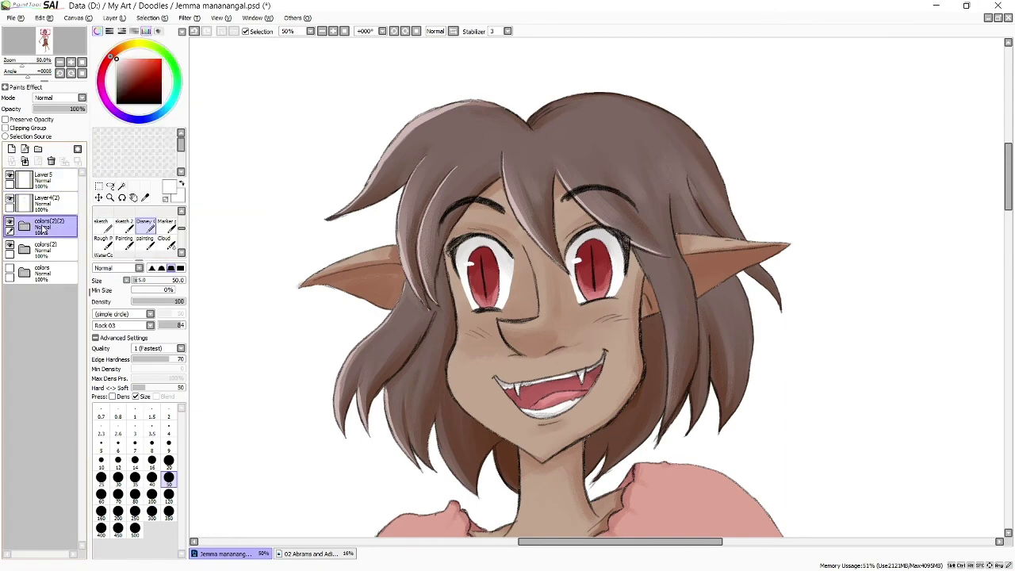
{"action": "left_click", "coordinate": [11, 149]}
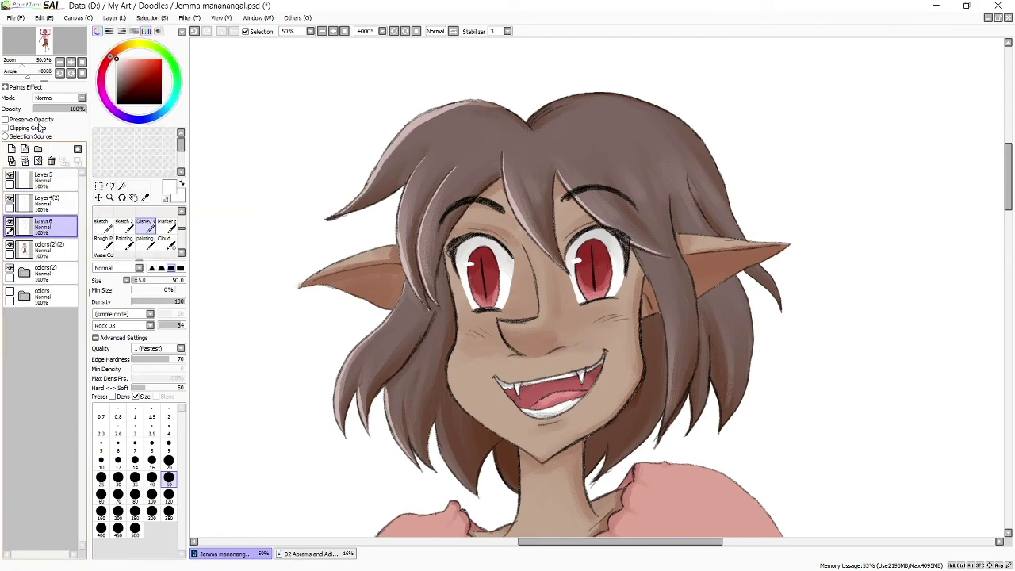
{"action": "left_click", "coordinate": [5, 128]}
Choose a pinkish blush colour with a flat bristle brush, undoing a first test stroke
{"action": "left_click", "coordinate": [124, 237]}
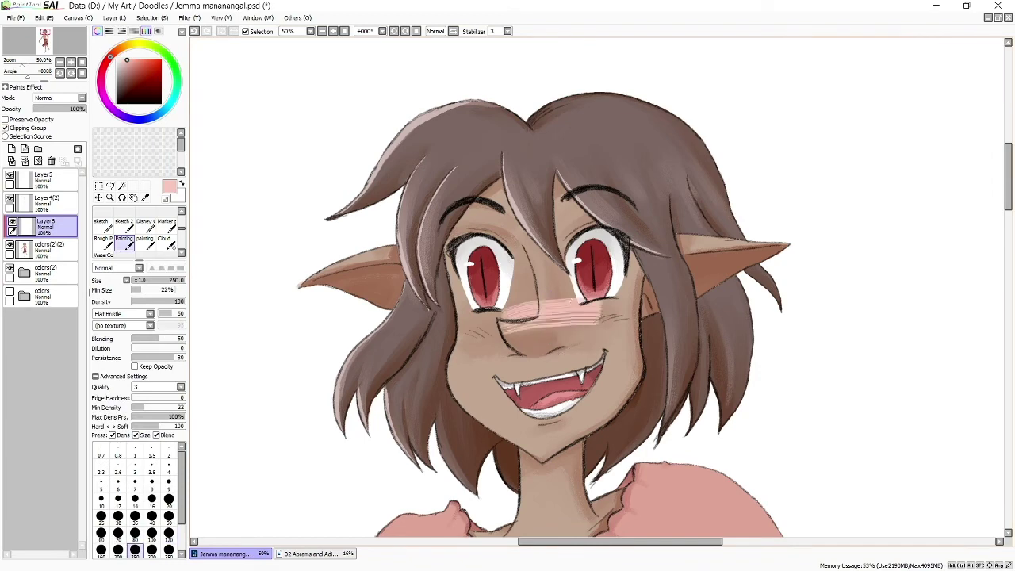
{"action": "left_click", "coordinate": [524, 296], "text": "alt"}
{"action": "left_click", "coordinate": [115, 55]}
{"action": "left_click_drag", "start_coordinate": [575, 333], "coordinate": [614, 314]}
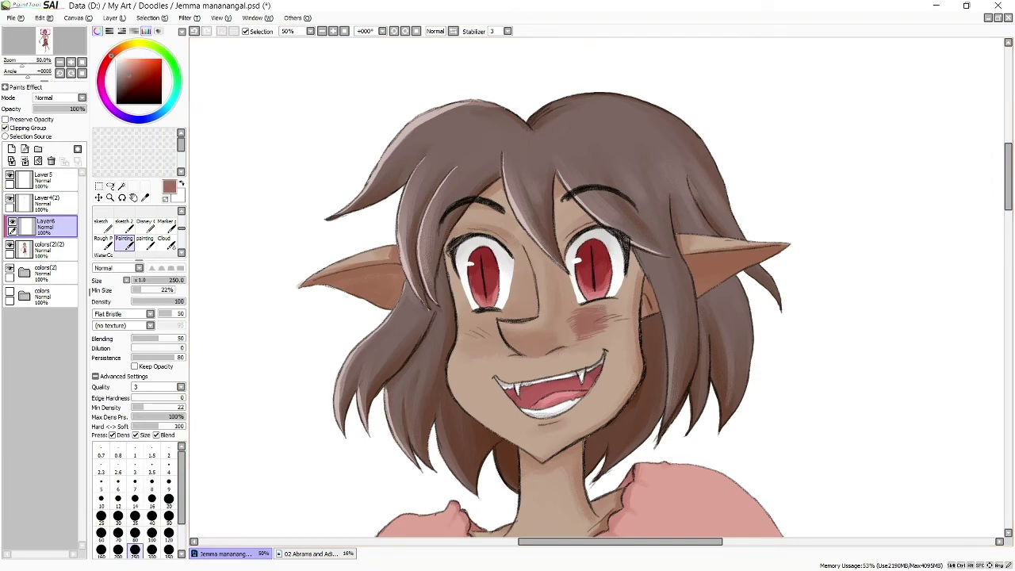
{"action": "key", "text": "ctrl+z"}
{"action": "left_click", "coordinate": [145, 237]}
{"action": "left_click", "coordinate": [168, 549]}
Paint blush under the left eye toward the nose with a size-100 cloud brush, then toggle it to compare
{"action": "left_click", "coordinate": [103, 251]}
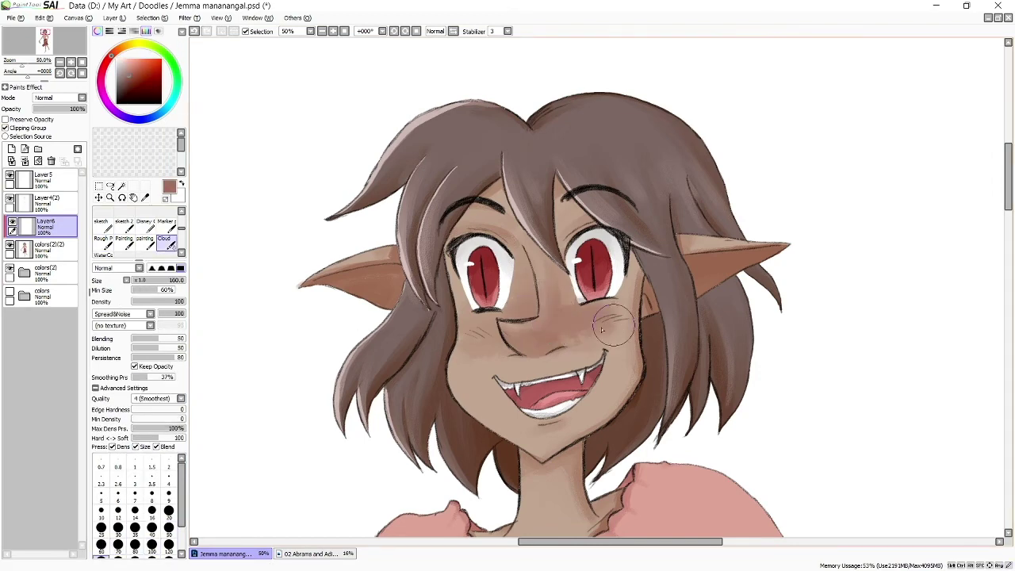
{"action": "left_click", "coordinate": [152, 544]}
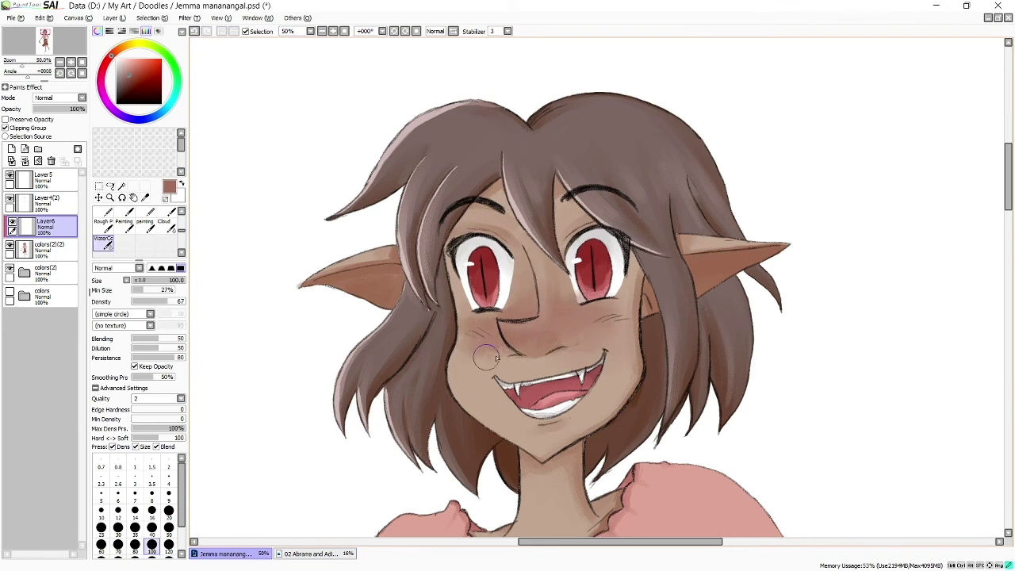
{"action": "left_click", "coordinate": [164, 224]}
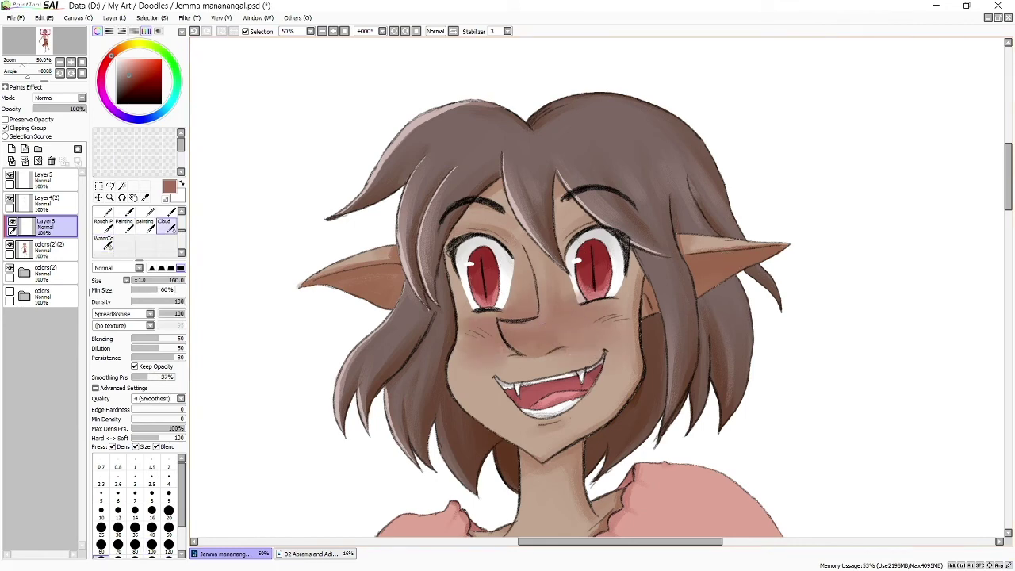
{"action": "left_click_drag", "start_coordinate": [479, 317], "coordinate": [478, 343]}
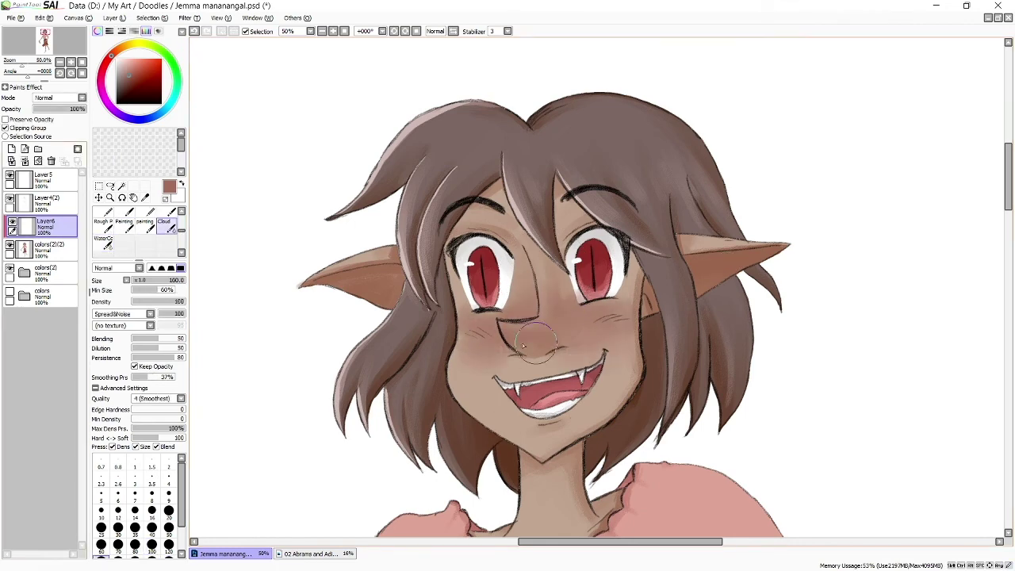
{"action": "left_click", "coordinate": [11, 225]}
{"action": "left_click", "coordinate": [11, 226]}
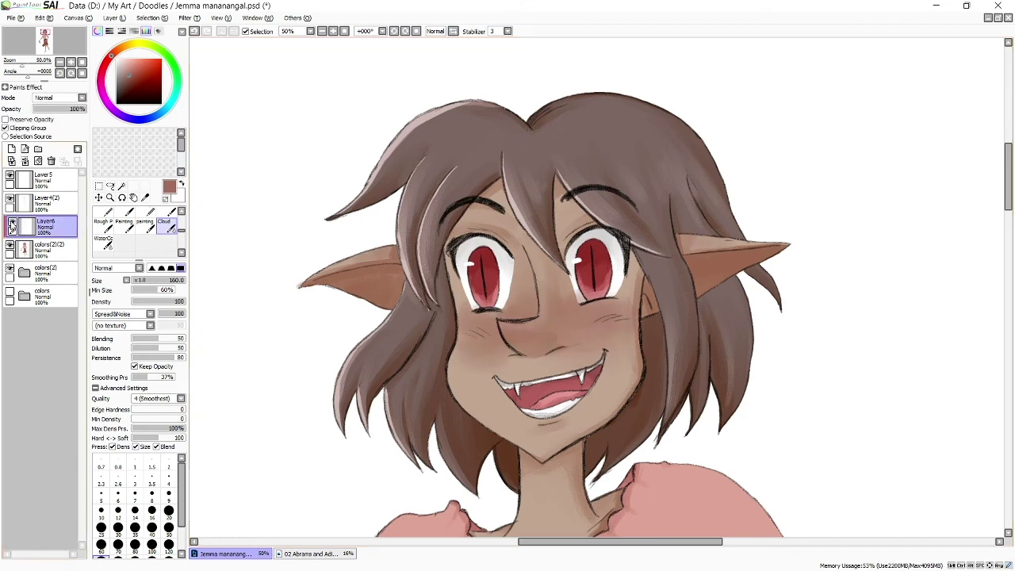
{"action": "key", "text": "e"}
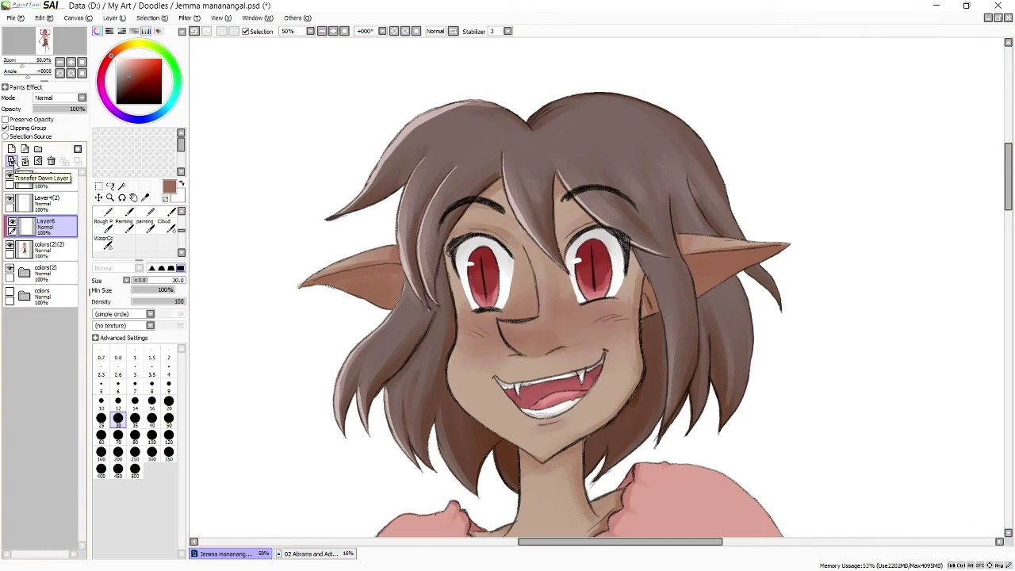
{"action": "left_click", "coordinate": [24, 128]}
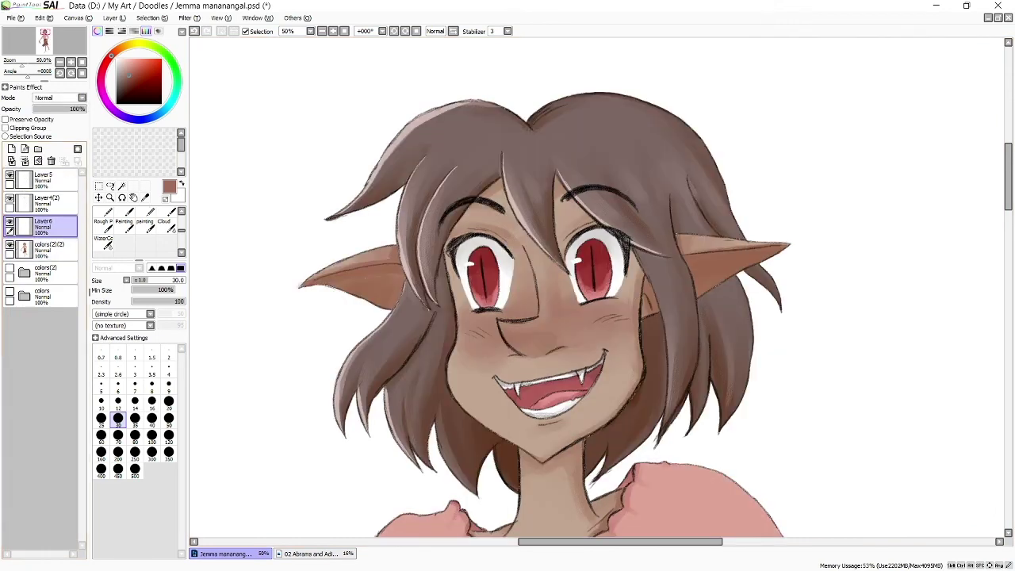
Re-clip the blush layer, zoom out to review the whole figure, and save the PSD
{"action": "left_click", "coordinate": [5, 128]}
{"action": "key", "text": "ctrl+minus"}
{"action": "key", "text": "ctrl+minus"}
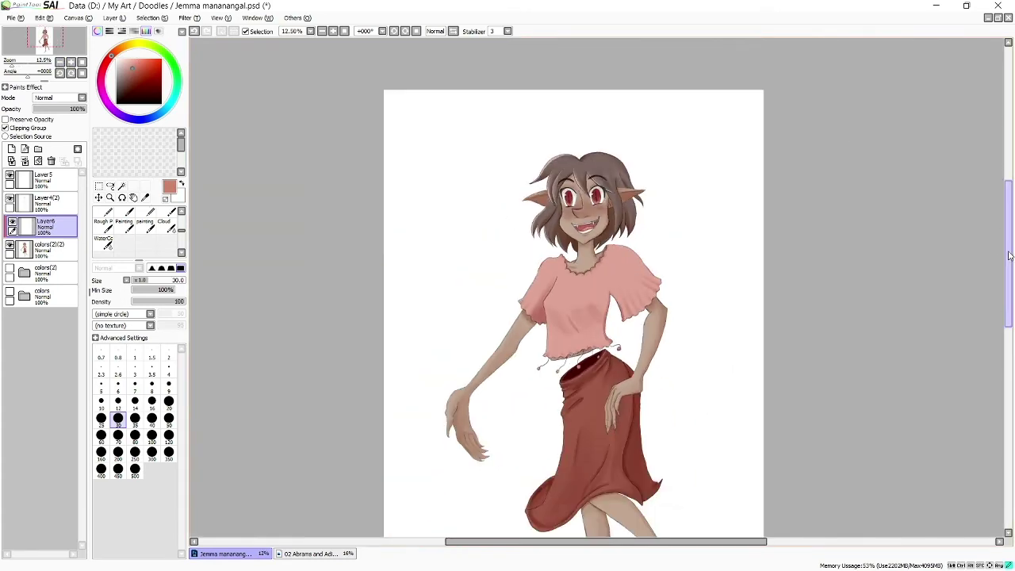
{"action": "key", "text": "ctrl+minus"}
{"action": "key", "text": "ctrl+minus"}
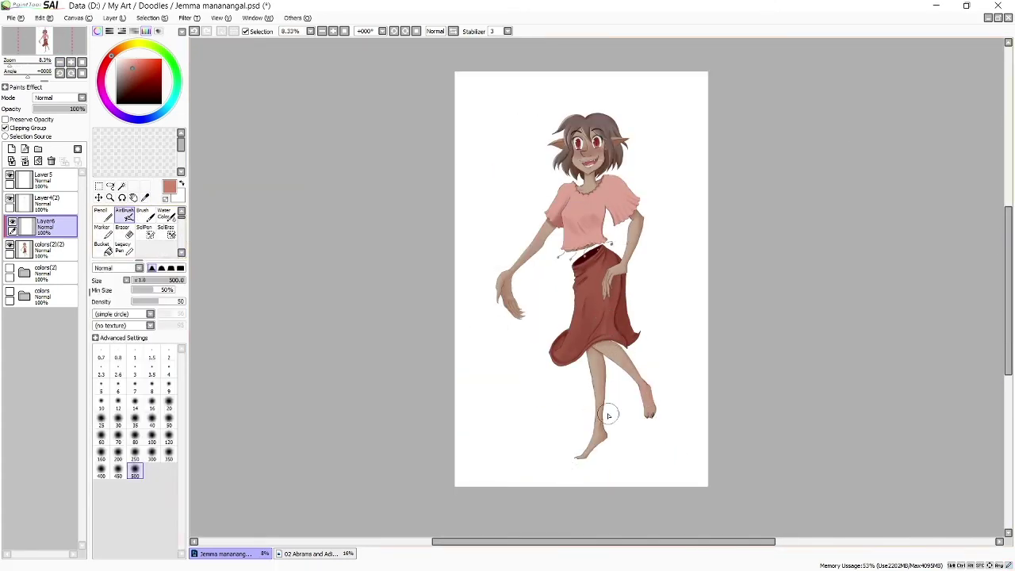
{"action": "scroll", "coordinate": [631, 372], "scroll_direction": "up", "scroll_amount": 1}
{"action": "scroll", "coordinate": [640, 297], "scroll_direction": "up", "scroll_amount": 1}
{"action": "scroll", "coordinate": [640, 297], "scroll_direction": "up", "scroll_amount": 2}
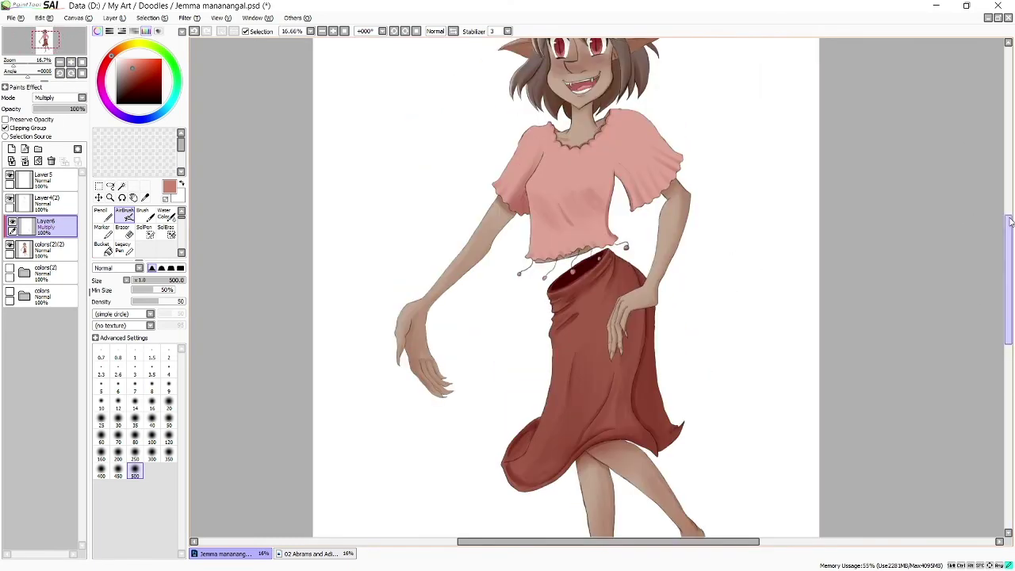
{"action": "scroll", "coordinate": [578, 181], "scroll_direction": "up", "scroll_amount": 1}
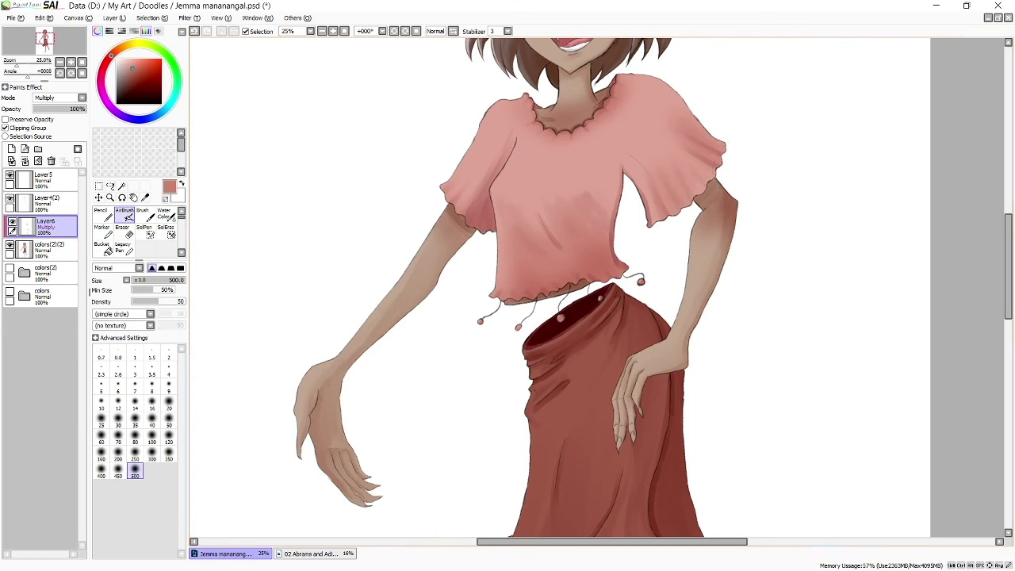
{"action": "scroll", "coordinate": [682, 380], "scroll_direction": "down", "scroll_amount": 2}
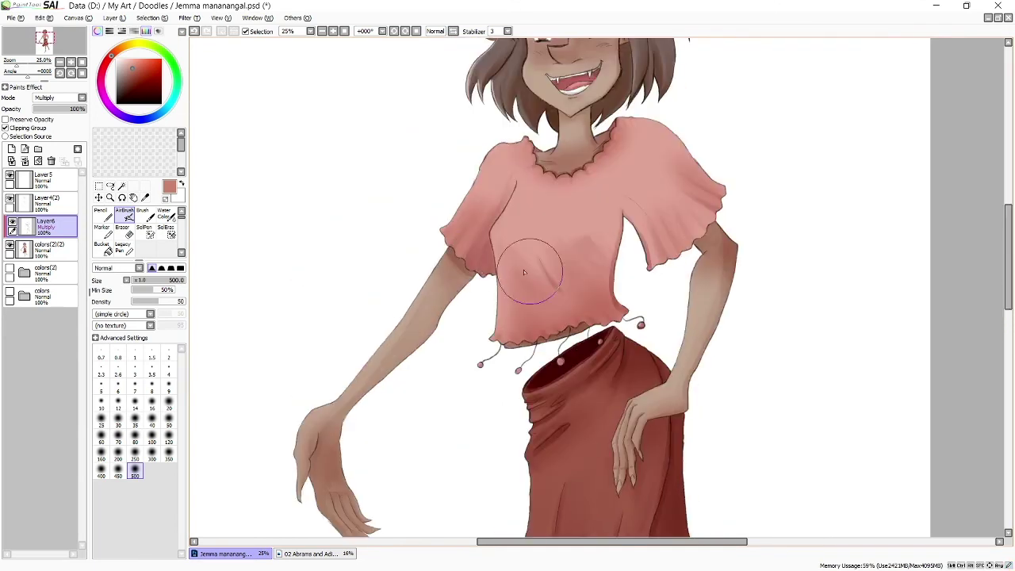
{"action": "scroll", "coordinate": [515, 317], "scroll_direction": "up", "scroll_amount": 2}
{"action": "scroll", "coordinate": [682, 302], "scroll_direction": "up", "scroll_amount": 3}
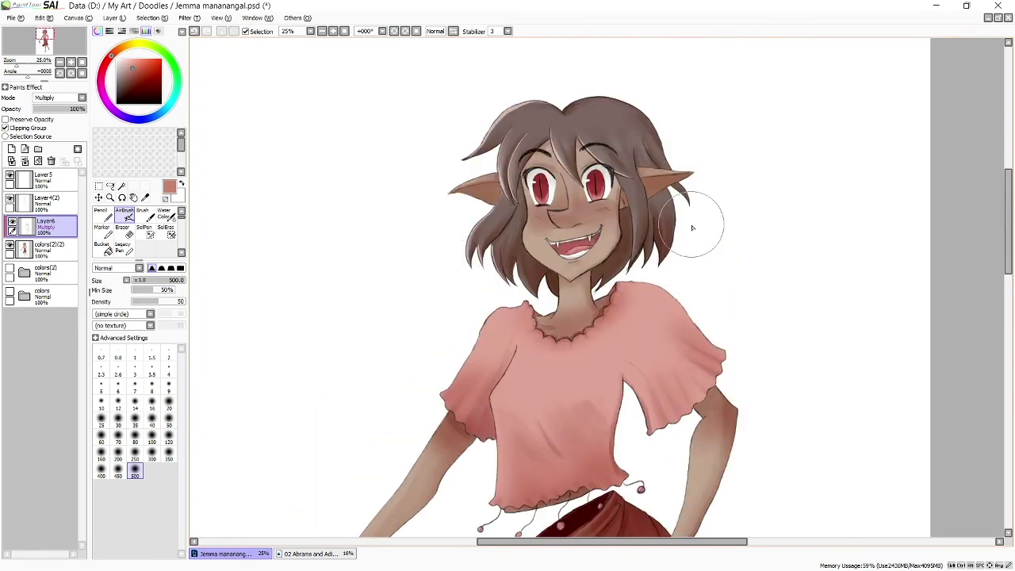
{"action": "scroll", "coordinate": [555, 357], "scroll_direction": "down", "scroll_amount": 1}
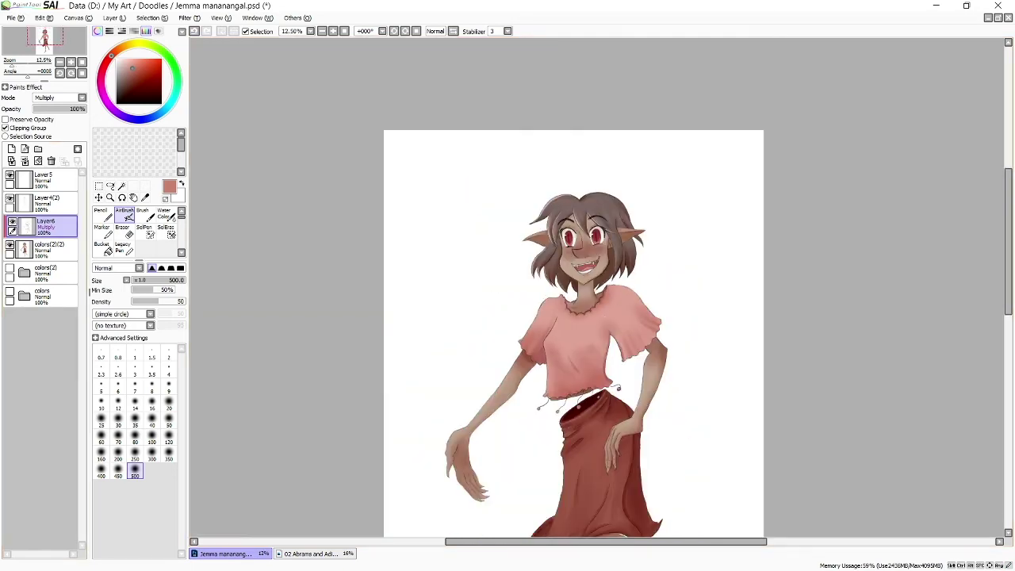
{"action": "key", "text": "ctrl+s"}
{"action": "scroll", "coordinate": [555, 357], "scroll_direction": "down", "scroll_amount": 3}
{"action": "scroll", "coordinate": [555, 356], "scroll_direction": "up", "scroll_amount": 2}
Rename Layer4(2) to 'lineart', duplicate it, and lock the copy's transparency
{"action": "scroll", "coordinate": [599, 285], "scroll_direction": "up", "scroll_amount": 1}
{"action": "left_click", "coordinate": [37, 199]}
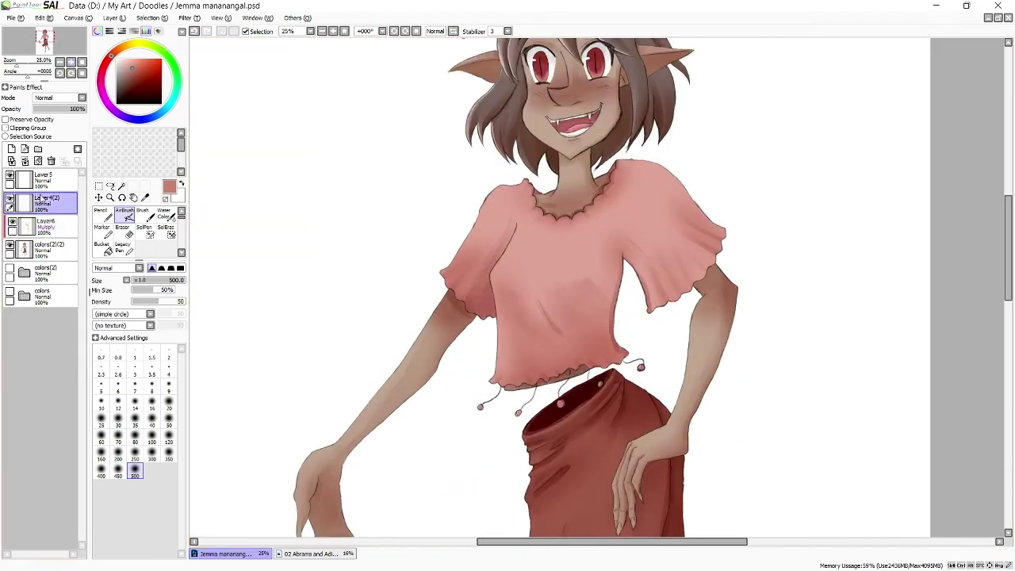
{"action": "double_click", "coordinate": [45, 199]}
{"action": "type", "text": "t"}
{"action": "key", "text": "Return"}
{"action": "left_click", "coordinate": [113, 17]}
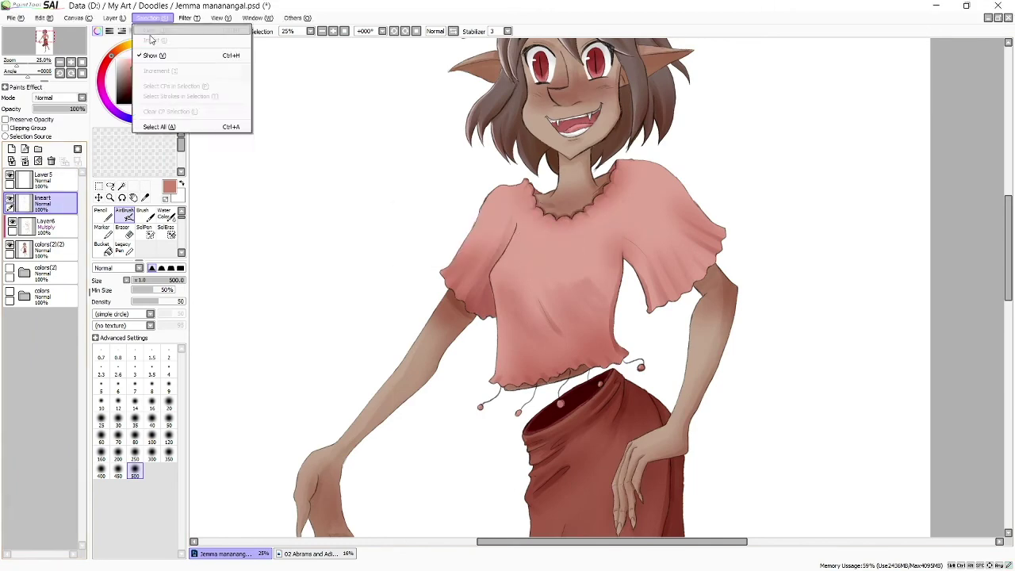
{"action": "left_click", "coordinate": [158, 55]}
{"action": "left_click", "coordinate": [5, 119]}
Set the airbrush size to 60, then change to the regular painting brush
{"action": "scroll", "coordinate": [619, 322], "scroll_direction": "up", "scroll_amount": 3}
{"action": "left_click", "coordinate": [101, 436]}
{"action": "scroll", "coordinate": [559, 289], "scroll_direction": "down", "scroll_amount": 1}
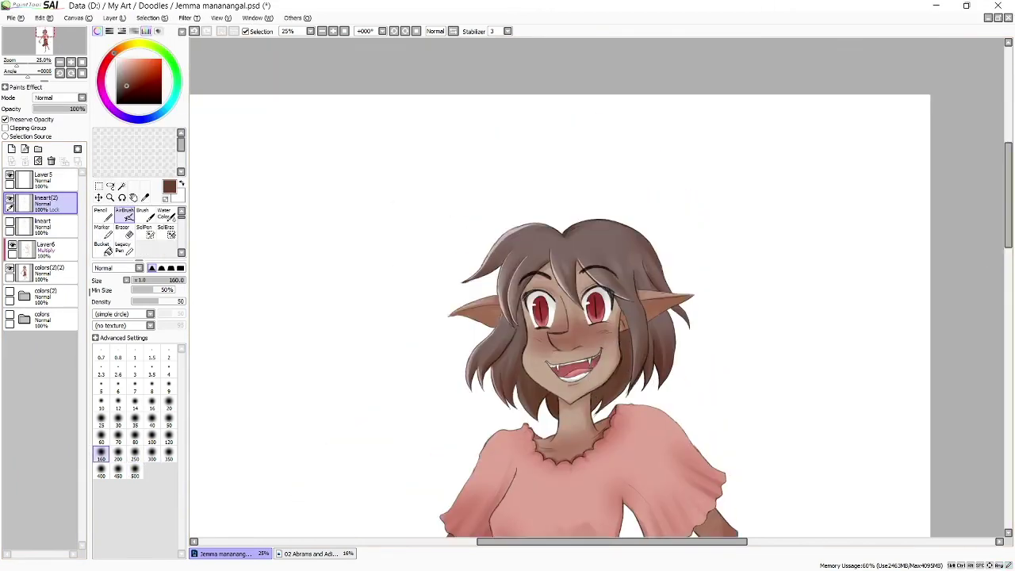
{"action": "scroll", "coordinate": [550, 267], "scroll_direction": "up", "scroll_amount": 1}
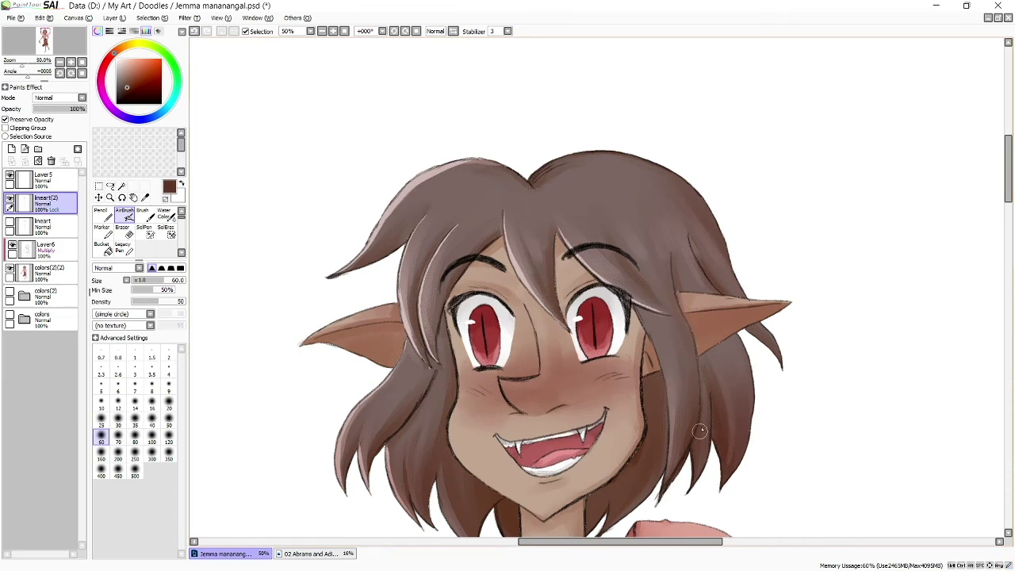
{"action": "scroll", "coordinate": [701, 430], "scroll_direction": "down", "scroll_amount": 3}
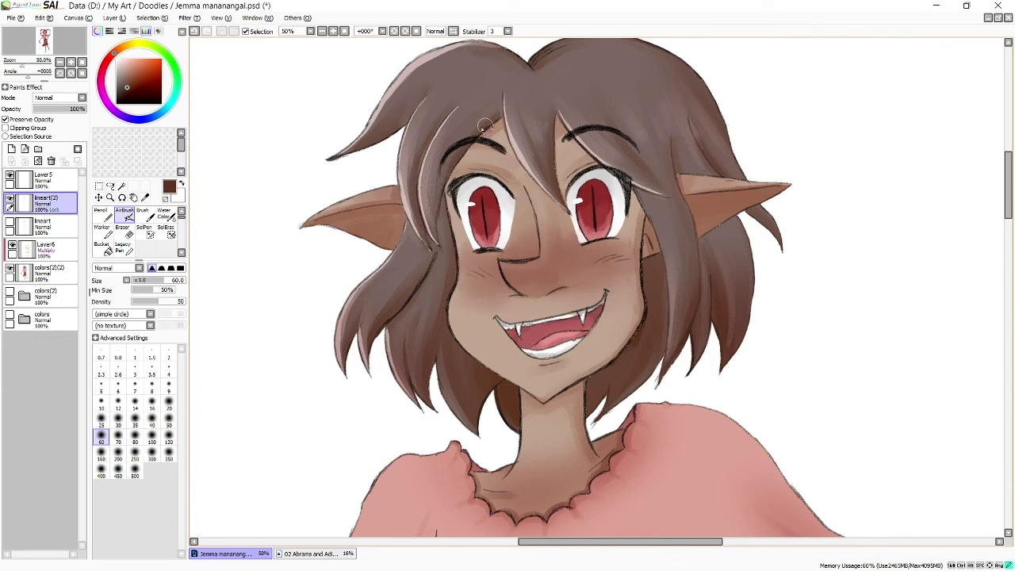
{"action": "key", "text": "b"}
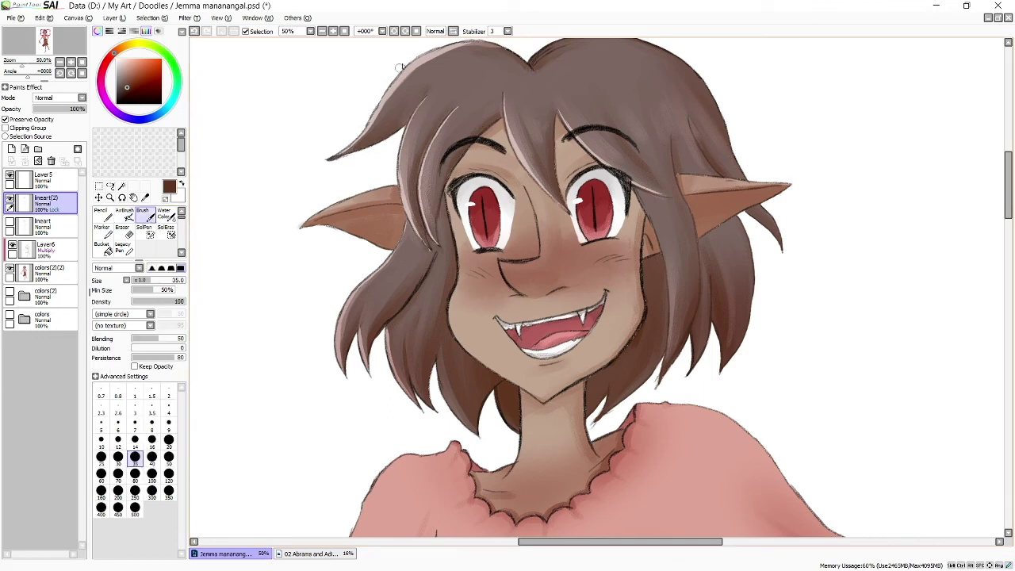
{"action": "scroll", "coordinate": [401, 73], "scroll_direction": "up", "scroll_amount": 4}
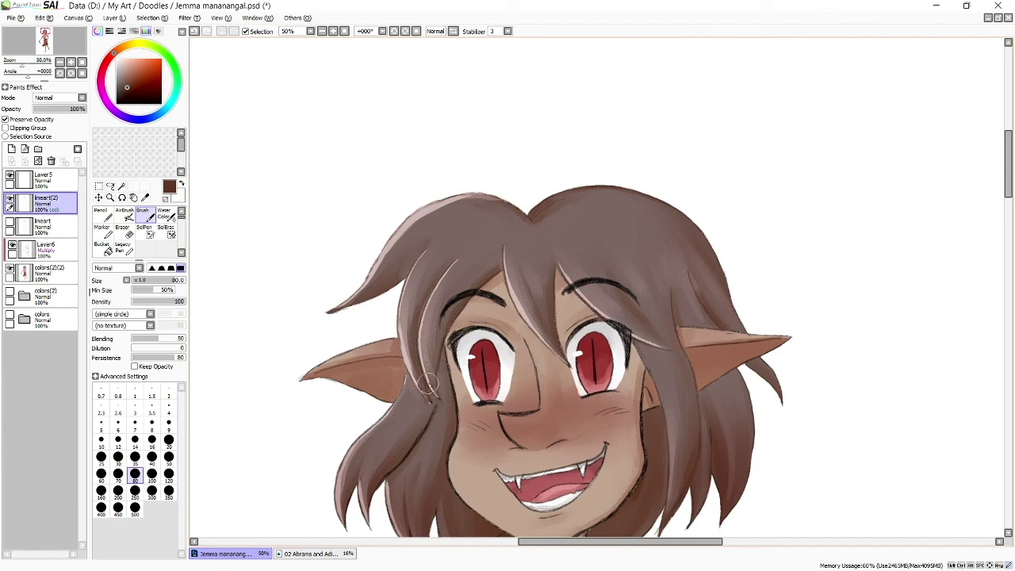
{"action": "scroll", "coordinate": [433, 408], "scroll_direction": "down", "scroll_amount": 2}
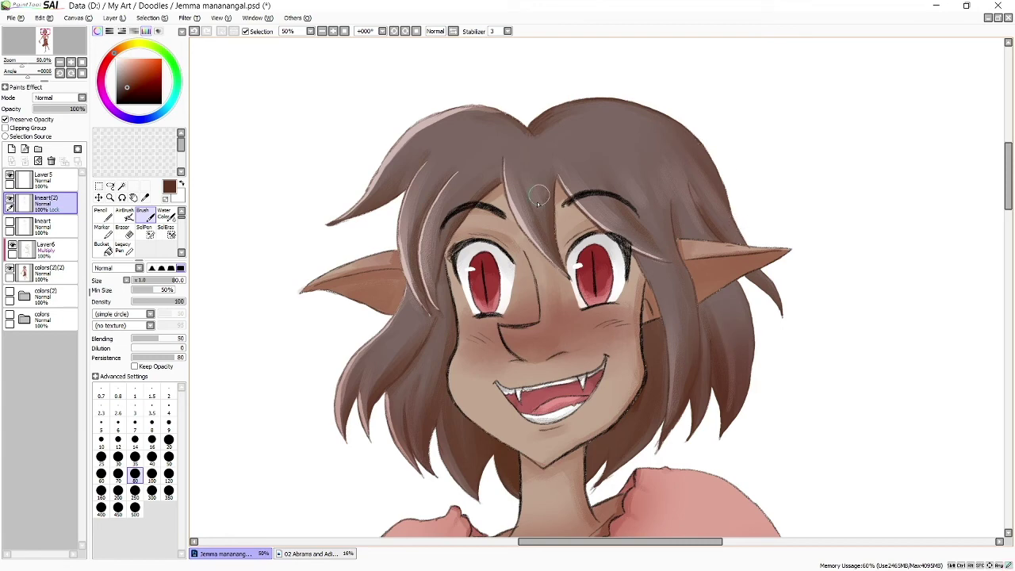
Recolour the hair line near the right eye in a darker red-brown at brush size 40
{"action": "left_click", "coordinate": [519, 337], "text": "alt"}
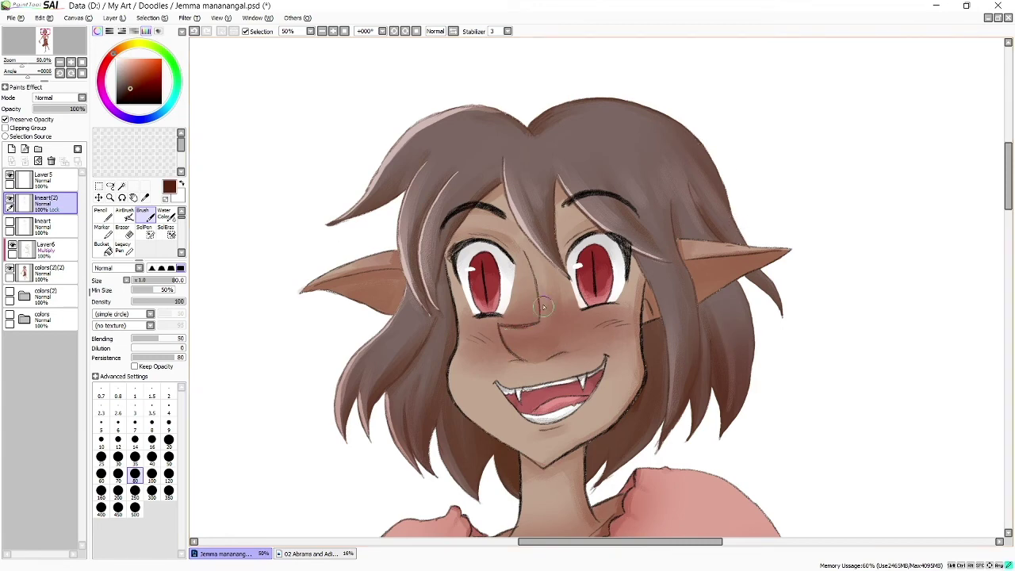
{"action": "key", "text": "bracketleft"}
{"action": "key", "text": "bracketleft"}
{"action": "key", "text": "bracketleft"}
{"action": "left_click_drag", "start_coordinate": [568, 247], "coordinate": [563, 235]}
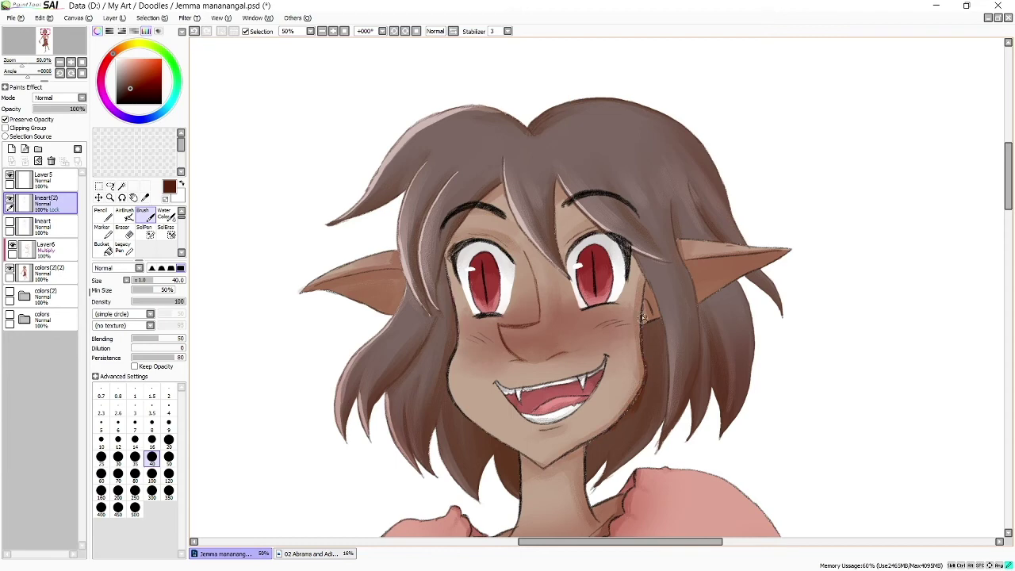
{"action": "scroll", "coordinate": [531, 433], "scroll_direction": "down", "scroll_amount": 1}
{"action": "scroll", "coordinate": [531, 433], "scroll_direction": "down", "scroll_amount": 3}
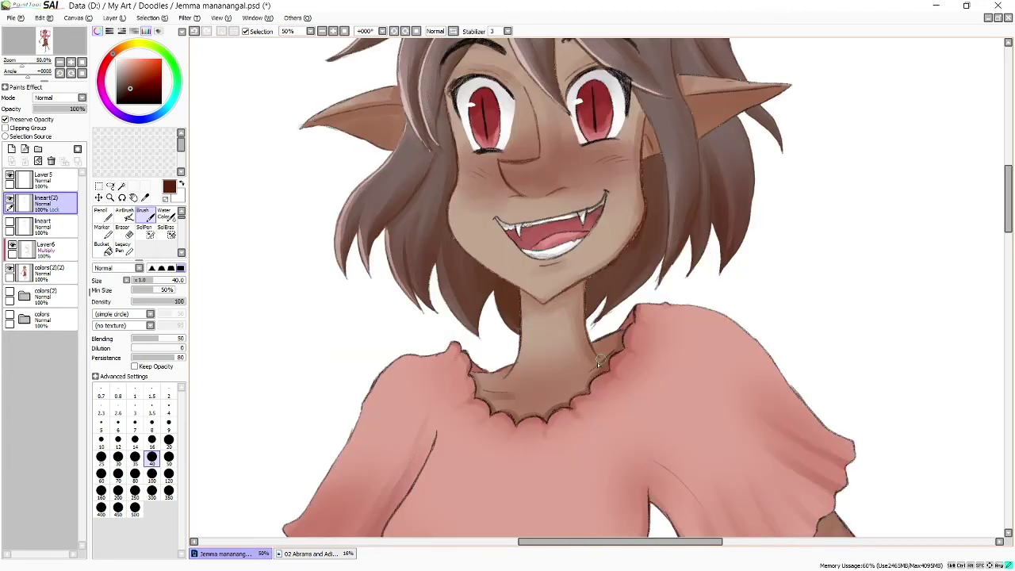
{"action": "scroll", "coordinate": [695, 218], "scroll_direction": "up", "scroll_amount": 3}
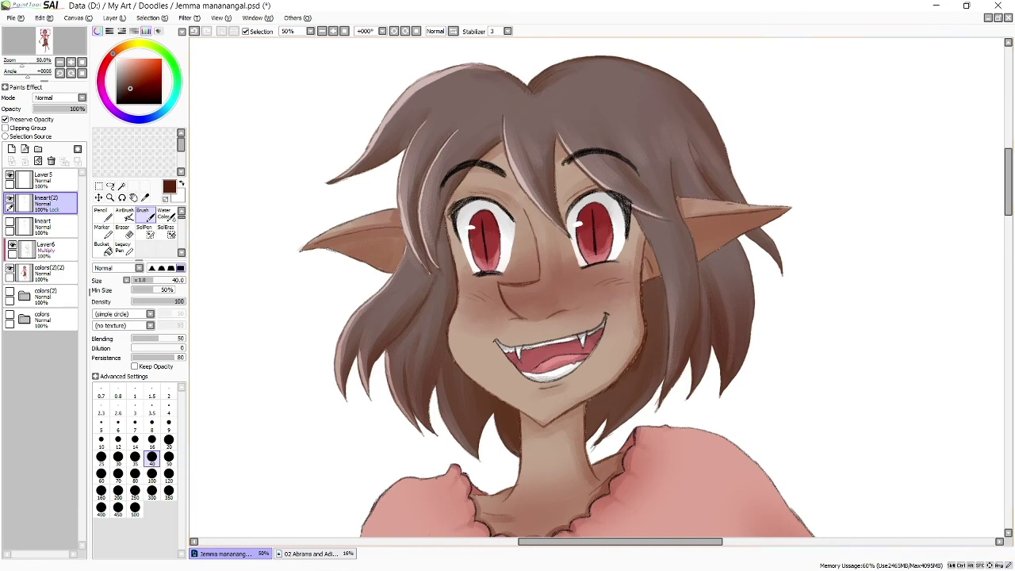
{"action": "scroll", "coordinate": [606, 235], "scroll_direction": "down", "scroll_amount": 1}
{"action": "scroll", "coordinate": [606, 235], "scroll_direction": "down", "scroll_amount": 1}
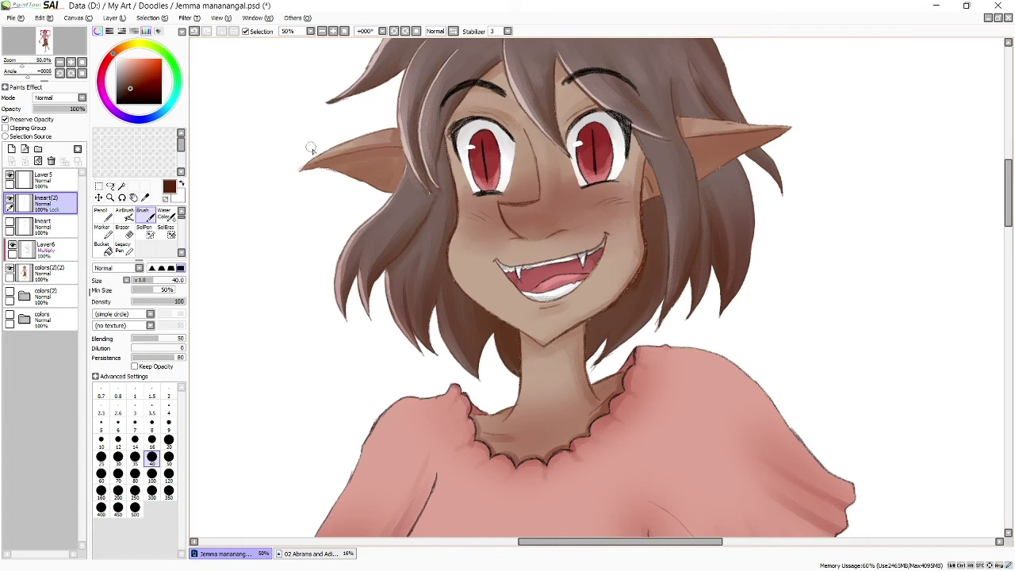
Recolour the shirt outline and beads with a lighter red
{"action": "scroll", "coordinate": [844, 234], "scroll_direction": "down", "scroll_amount": 5}
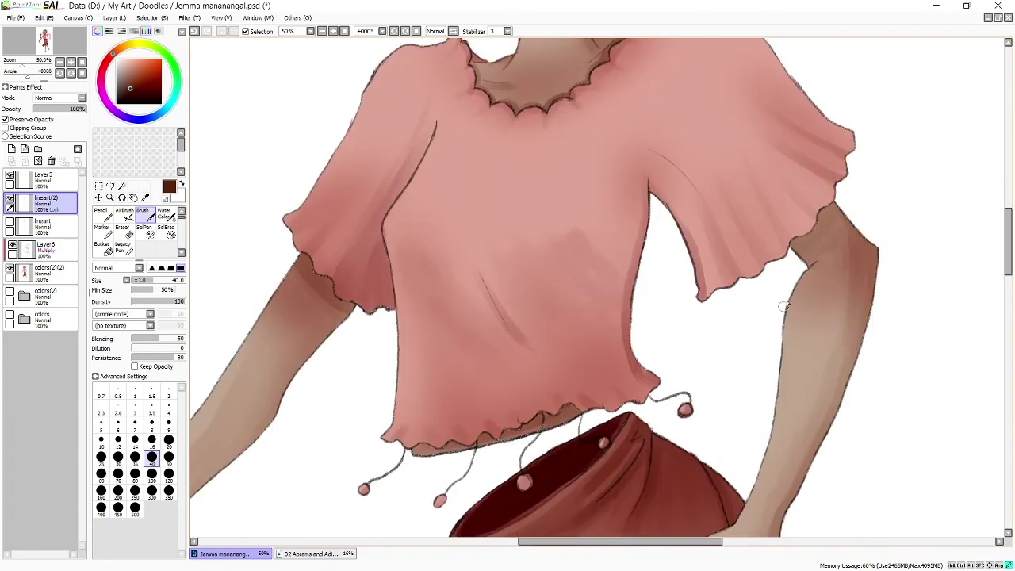
{"action": "scroll", "coordinate": [785, 305], "scroll_direction": "down", "scroll_amount": 1}
{"action": "scroll", "coordinate": [835, 240], "scroll_direction": "down", "scroll_amount": 2}
{"action": "scroll", "coordinate": [854, 232], "scroll_direction": "up", "scroll_amount": 2}
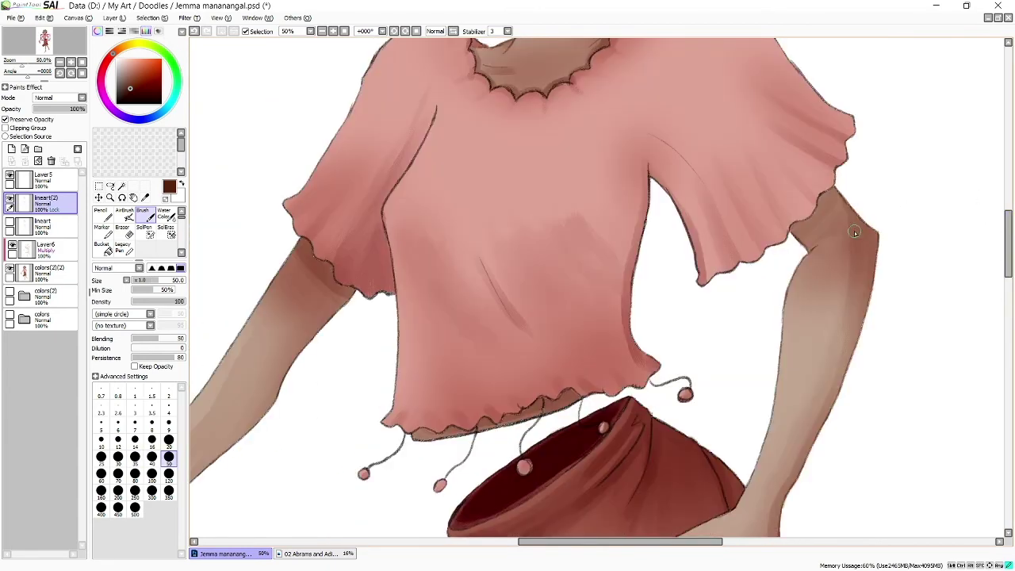
{"action": "scroll", "coordinate": [666, 385], "scroll_direction": "down", "scroll_amount": 2}
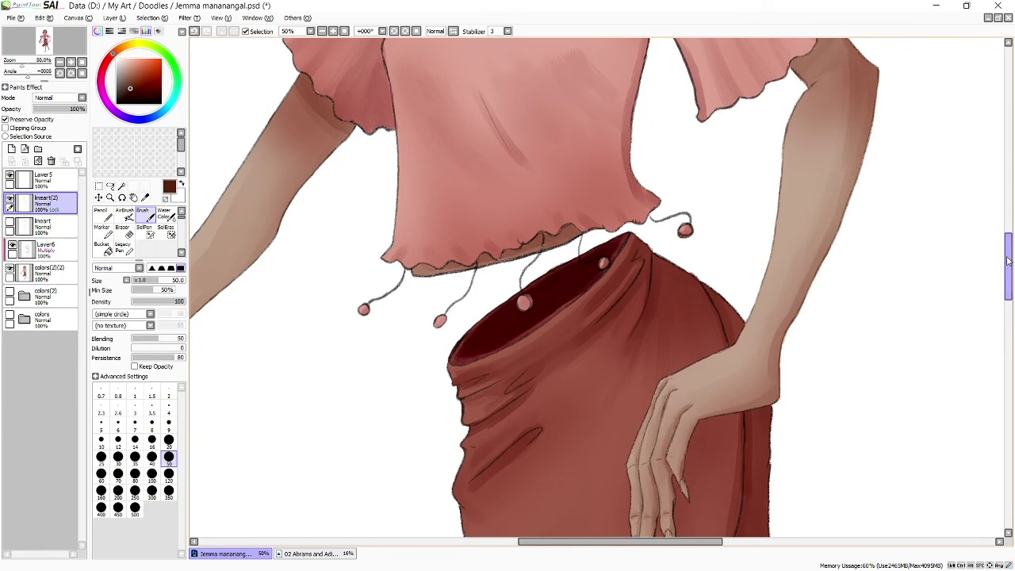
{"action": "scroll", "coordinate": [658, 413], "scroll_direction": "down", "scroll_amount": 2}
{"action": "scroll", "coordinate": [642, 378], "scroll_direction": "up", "scroll_amount": 4}
{"action": "scroll", "coordinate": [610, 333], "scroll_direction": "left", "scroll_amount": 4}
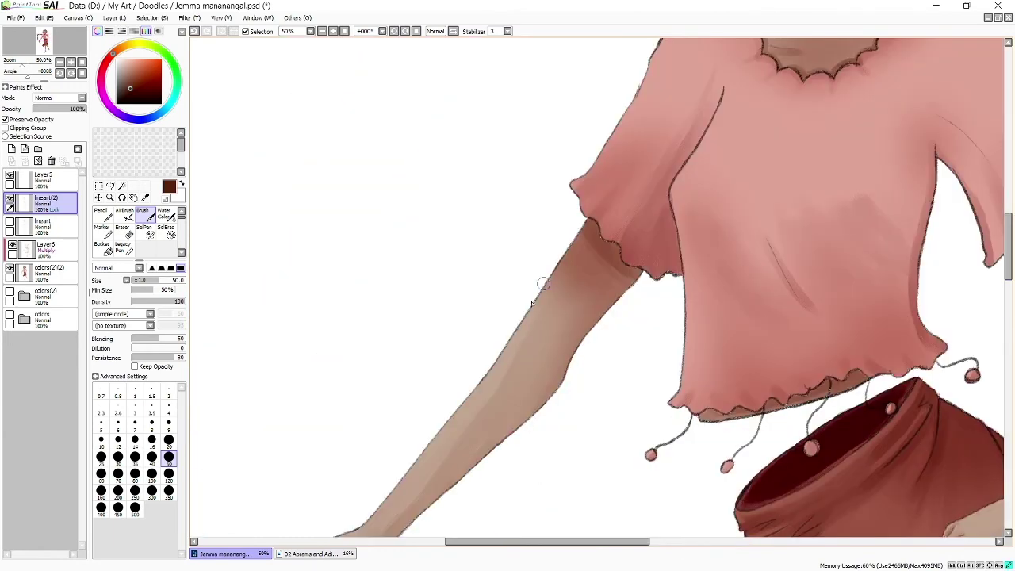
{"action": "scroll", "coordinate": [516, 428], "scroll_direction": "down", "scroll_amount": 1}
{"action": "scroll", "coordinate": [421, 361], "scroll_direction": "down", "scroll_amount": 2}
{"action": "scroll", "coordinate": [420, 360], "scroll_direction": "left", "scroll_amount": 1}
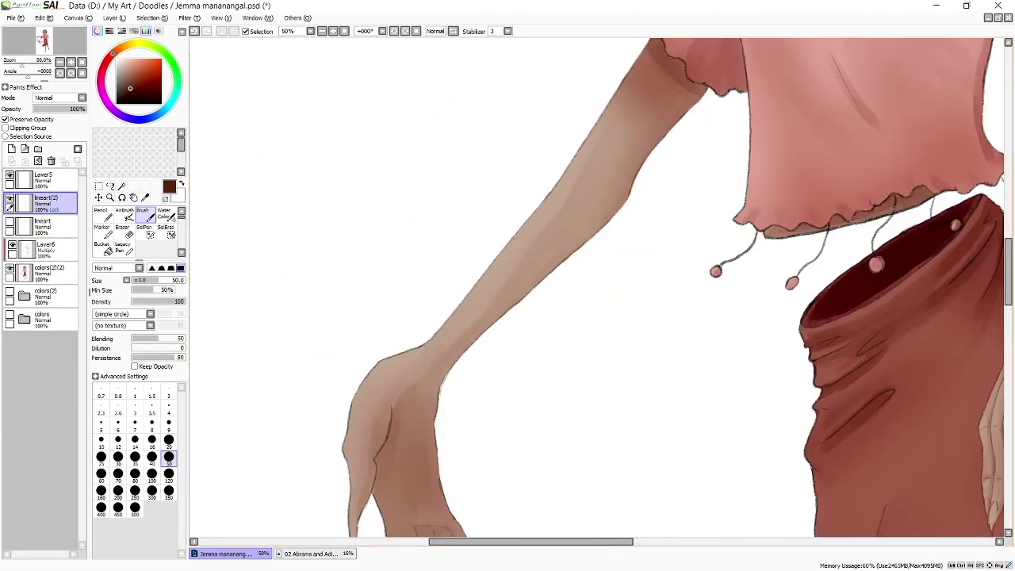
{"action": "scroll", "coordinate": [499, 479], "scroll_direction": "down", "scroll_amount": 2}
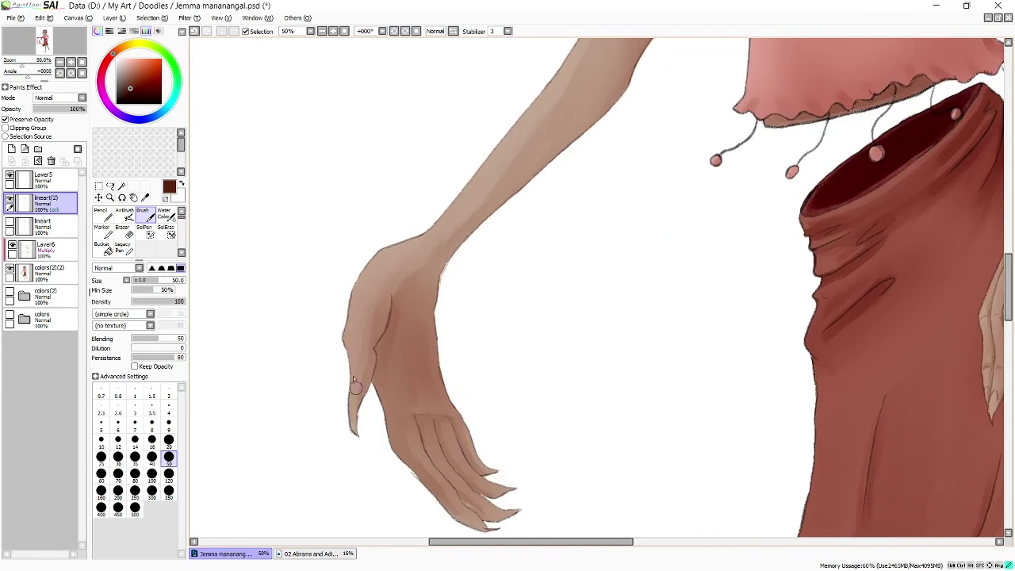
{"action": "scroll", "coordinate": [478, 532], "scroll_direction": "up", "scroll_amount": 4}
{"action": "scroll", "coordinate": [639, 450], "scroll_direction": "right", "scroll_amount": 5}
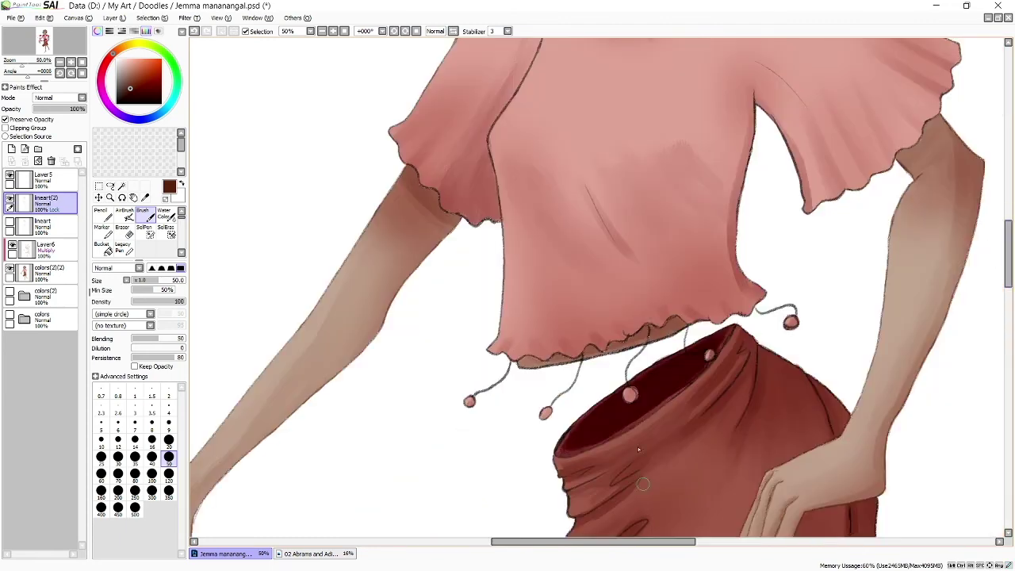
{"action": "left_click", "coordinate": [737, 278], "text": "alt"}
{"action": "mouse_move", "coordinate": [755, 89]}
{"action": "left_mouse_down"}
{"action": "mouse_move", "coordinate": [487, 349]}
{"action": "mouse_move", "coordinate": [686, 358]}
{"action": "left_mouse_up"}
Tint the scalloped collar lines pink and lighten the lines along the left sleeve
{"action": "scroll", "coordinate": [831, 237], "scroll_direction": "up", "scroll_amount": 2}
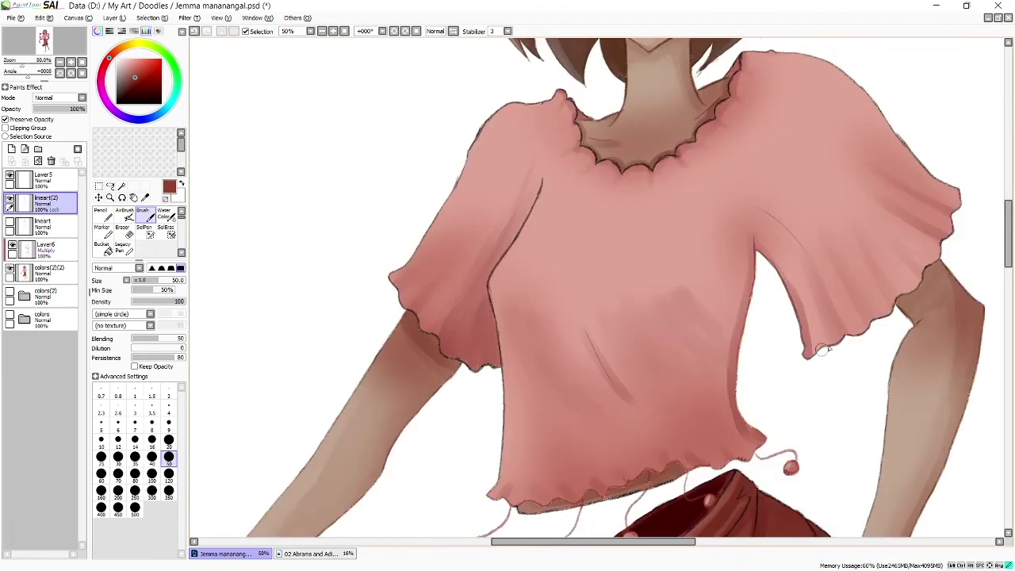
{"action": "scroll", "coordinate": [943, 238], "scroll_direction": "up", "scroll_amount": 2}
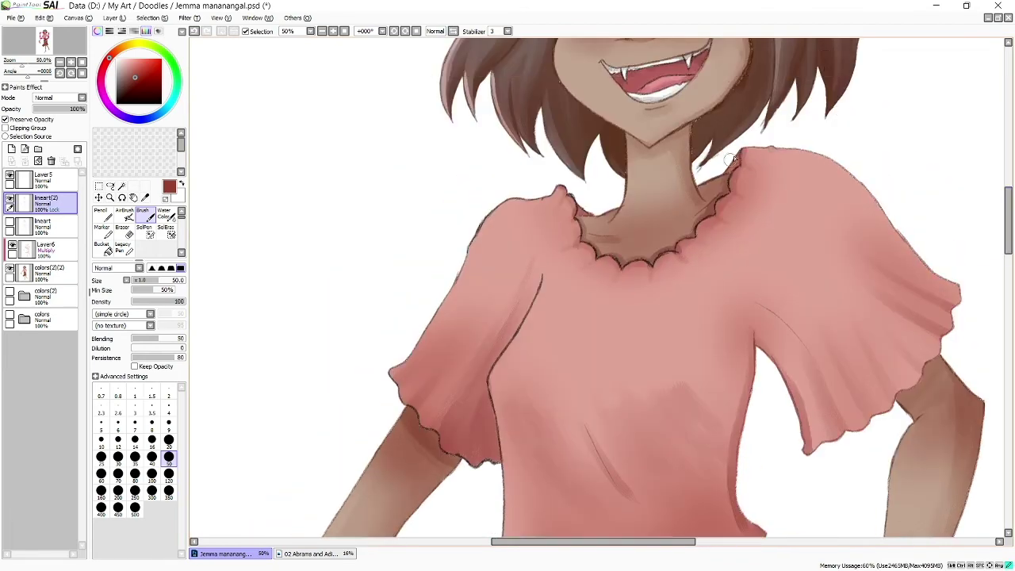
{"action": "left_click_drag", "start_coordinate": [682, 244], "coordinate": [584, 248]}
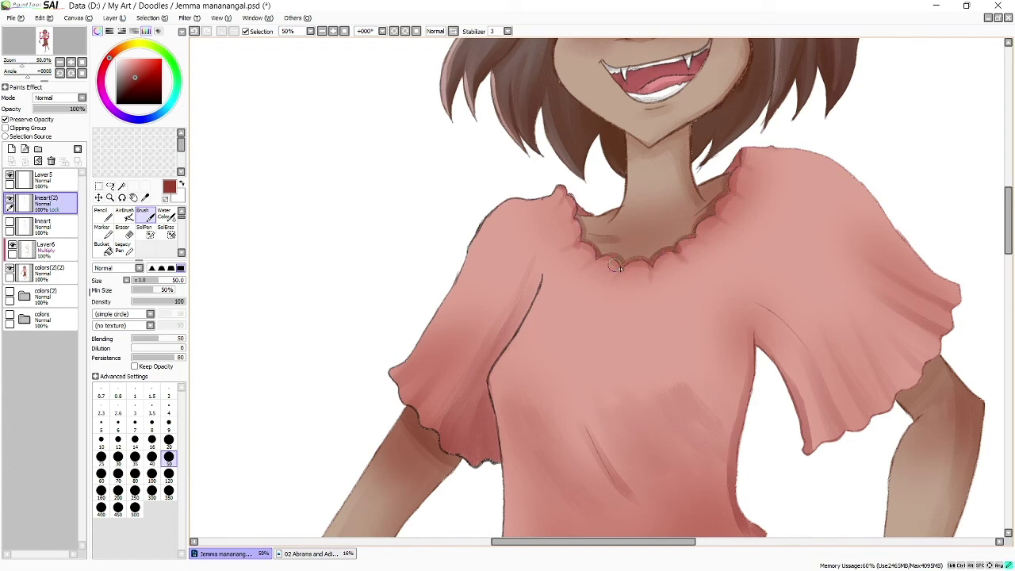
{"action": "left_click_drag", "start_coordinate": [555, 194], "coordinate": [404, 396]}
{"action": "scroll", "coordinate": [611, 280], "scroll_direction": "down", "scroll_amount": 5}
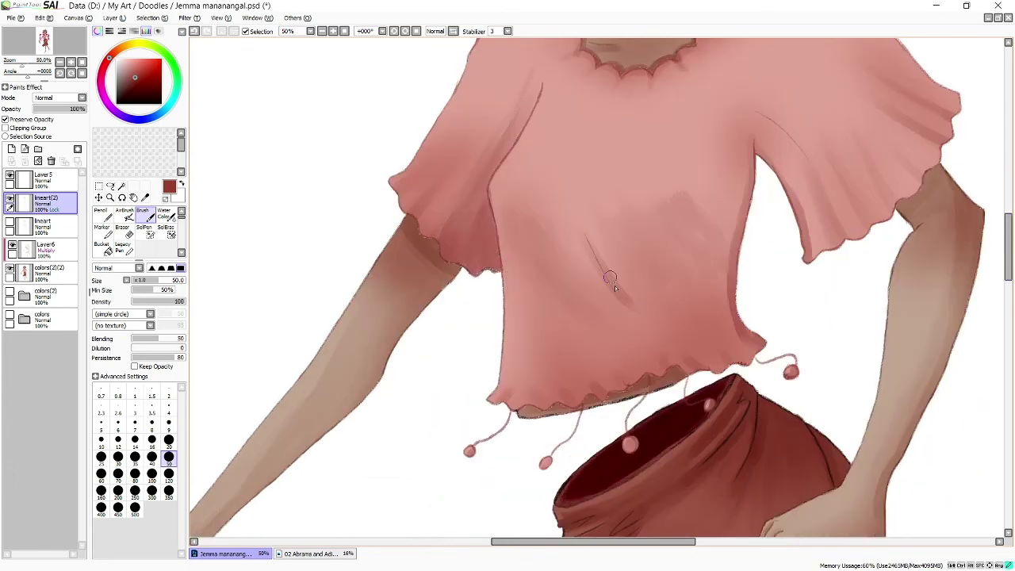
{"action": "scroll", "coordinate": [890, 294], "scroll_direction": "up", "scroll_amount": 10}
Pick a brownish-mauve, then sample the shirt hem's pink and the skirt's dark red
{"action": "left_click", "coordinate": [747, 254], "text": "alt"}
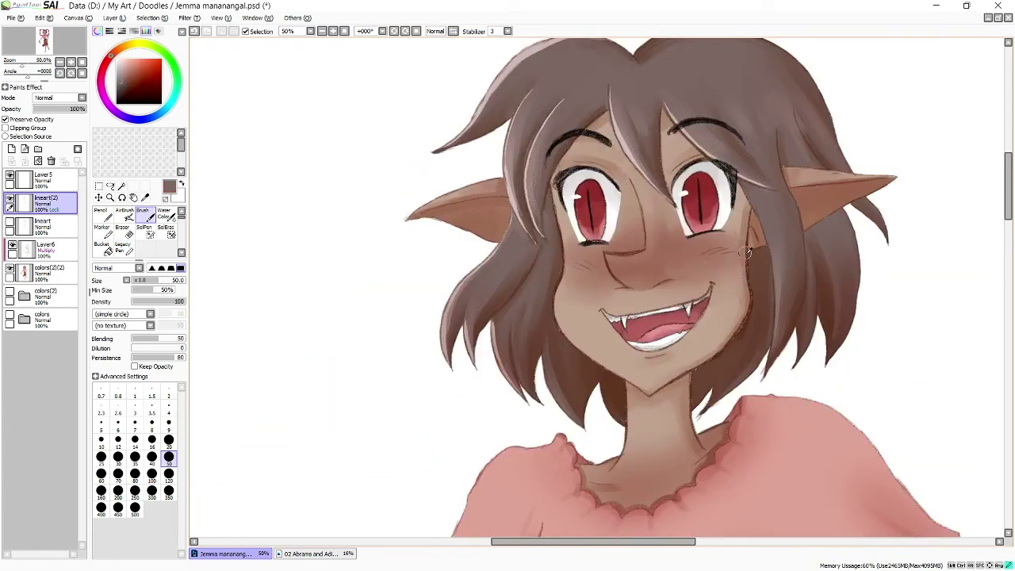
{"action": "scroll", "coordinate": [522, 384], "scroll_direction": "down", "scroll_amount": 12}
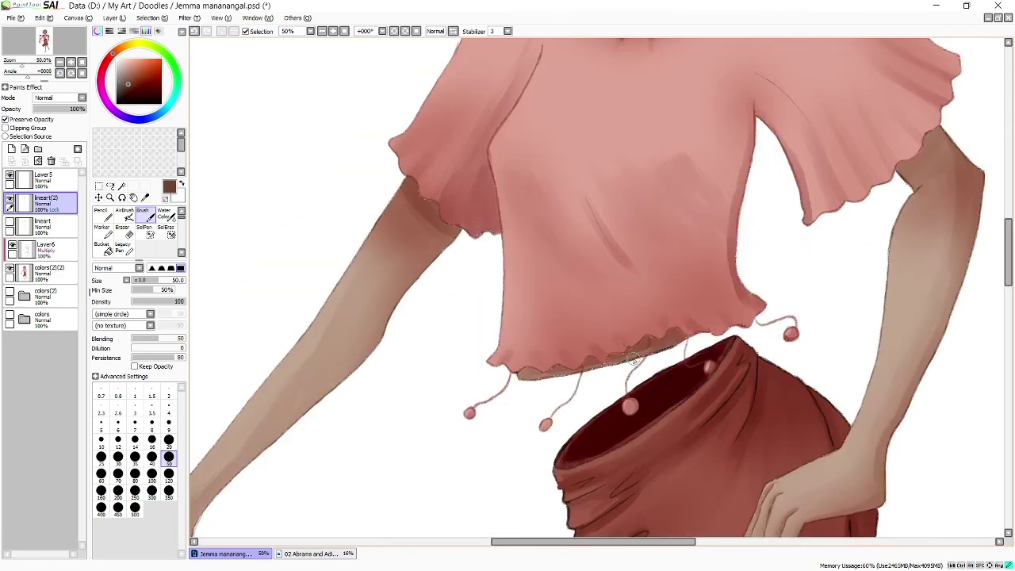
{"action": "left_click", "coordinate": [517, 367], "text": "alt"}
{"action": "scroll", "coordinate": [917, 283], "scroll_direction": "down", "scroll_amount": 6}
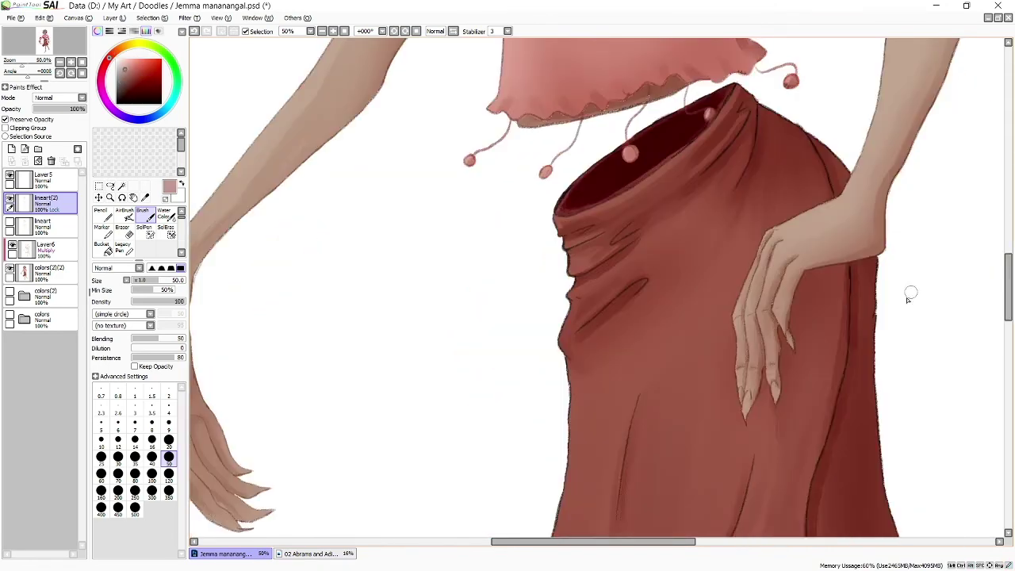
{"action": "left_click", "coordinate": [853, 311], "text": "alt"}
Zoom out to the legs, sample a skin-brown colour and enlarge the brush to 70
{"action": "key", "text": "minus"}
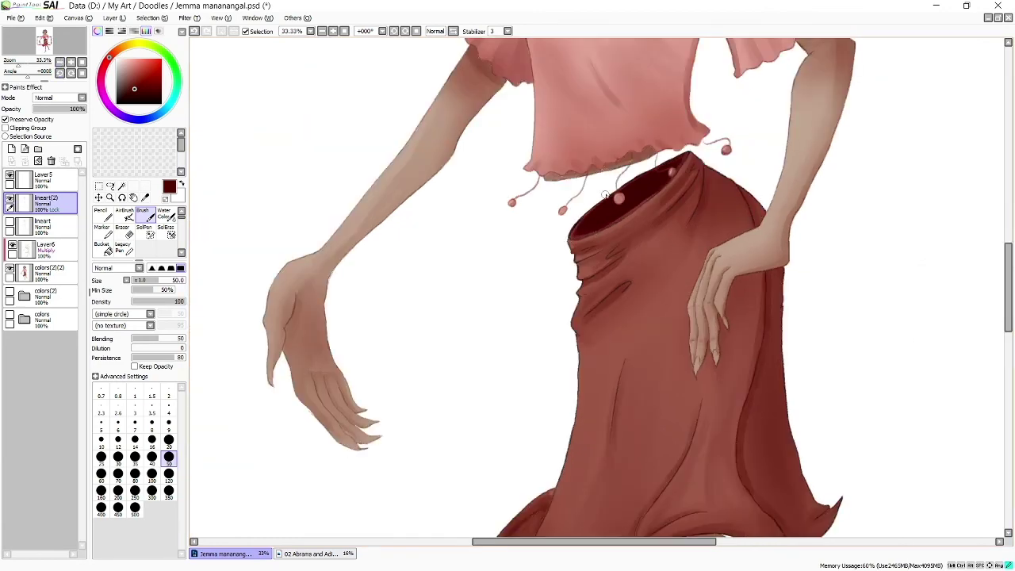
{"action": "scroll", "coordinate": [625, 274], "scroll_direction": "down", "scroll_amount": 2}
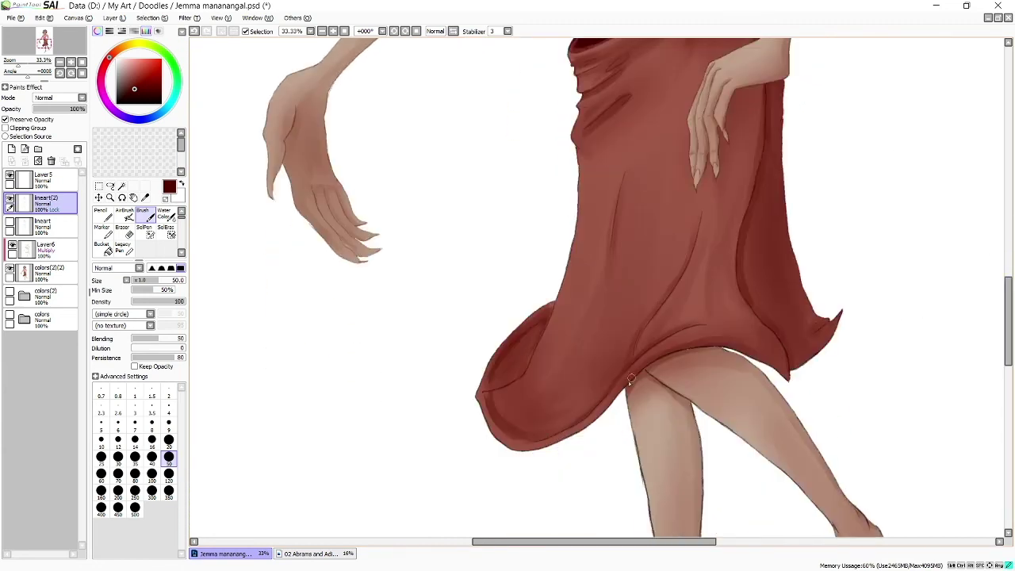
{"action": "scroll", "coordinate": [800, 311], "scroll_direction": "up", "scroll_amount": 10}
{"action": "scroll", "coordinate": [700, 232], "scroll_direction": "down", "scroll_amount": 10}
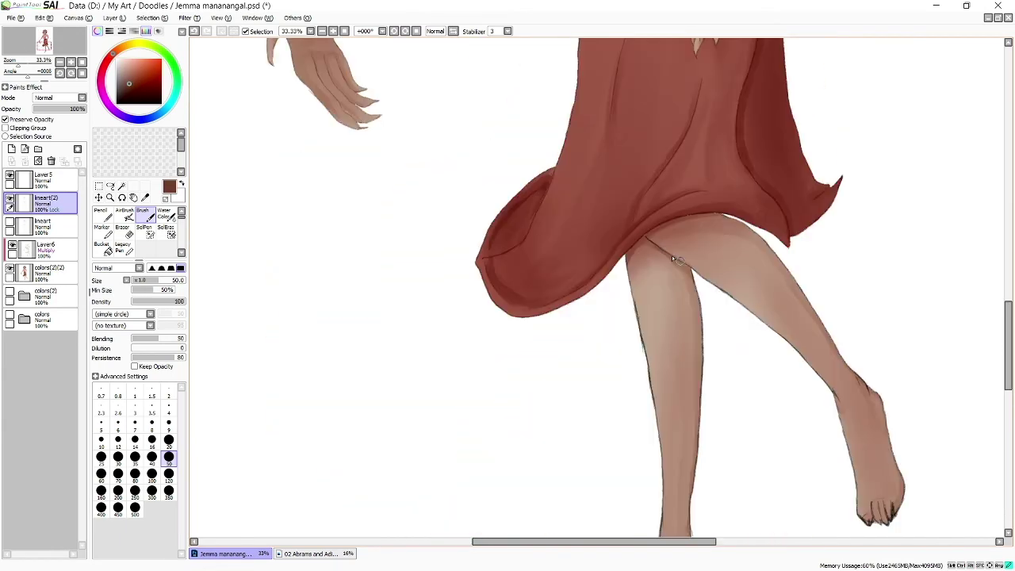
{"action": "left_click", "coordinate": [672, 255], "text": "alt"}
{"action": "key", "text": "bracketright"}
{"action": "key", "text": "bracketright"}
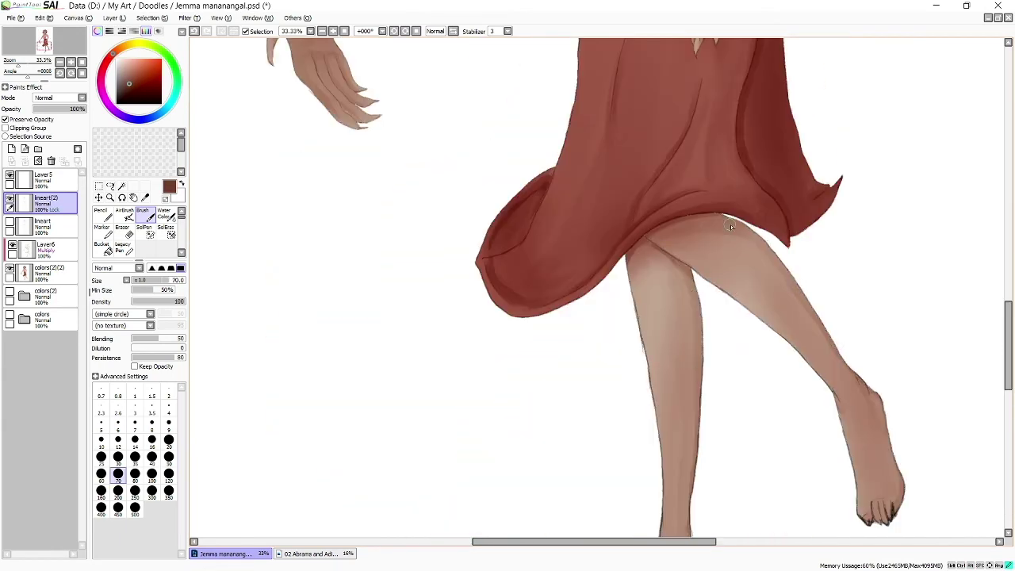
{"action": "scroll", "coordinate": [866, 381], "scroll_direction": "down", "scroll_amount": 5}
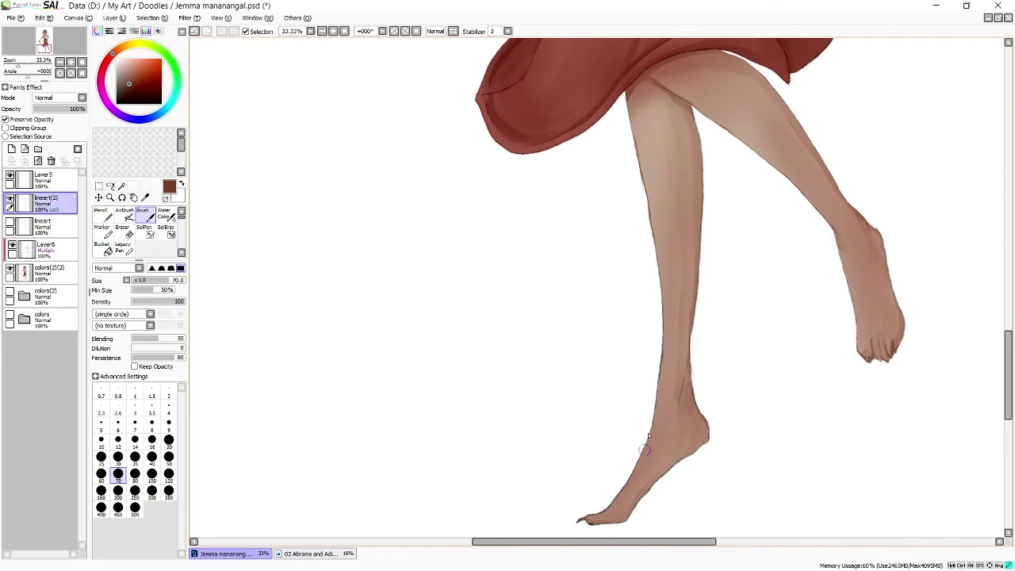
{"action": "scroll", "coordinate": [834, 238], "scroll_direction": "up", "scroll_amount": 2}
{"action": "scroll", "coordinate": [834, 238], "scroll_direction": "up", "scroll_amount": 10}
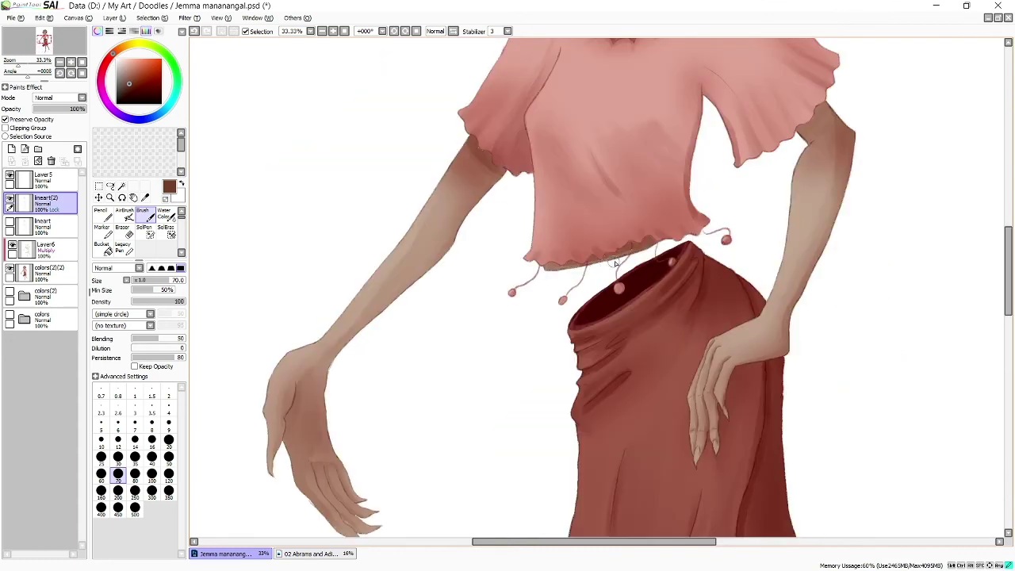
{"action": "scroll", "coordinate": [834, 238], "scroll_direction": "down", "scroll_amount": 1}
Save the illustration, undo the last stroke, and open the character lineup drawing for reference
{"action": "key", "text": "ctrl+s"}
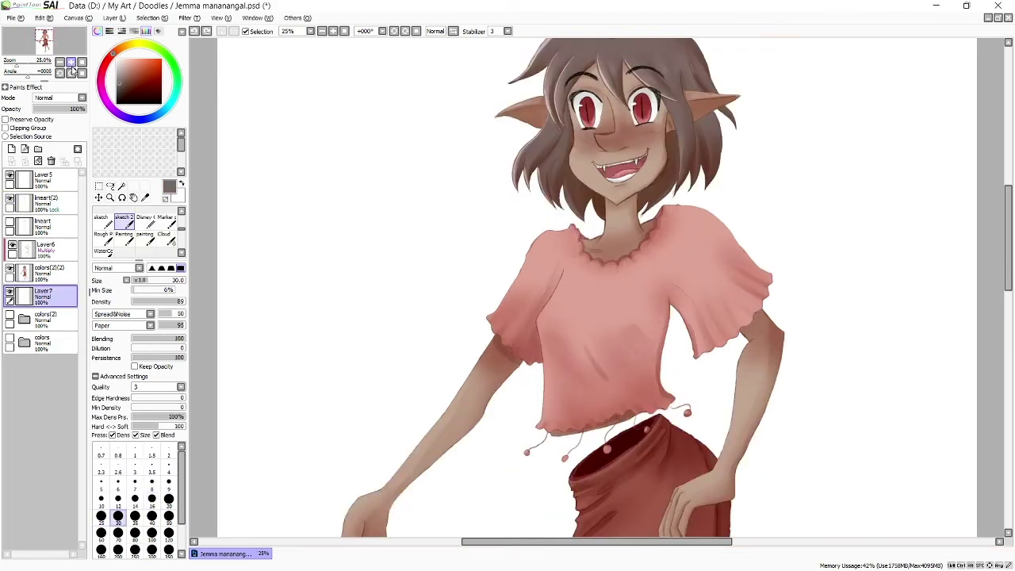
{"action": "key", "text": "ctrl+z"}
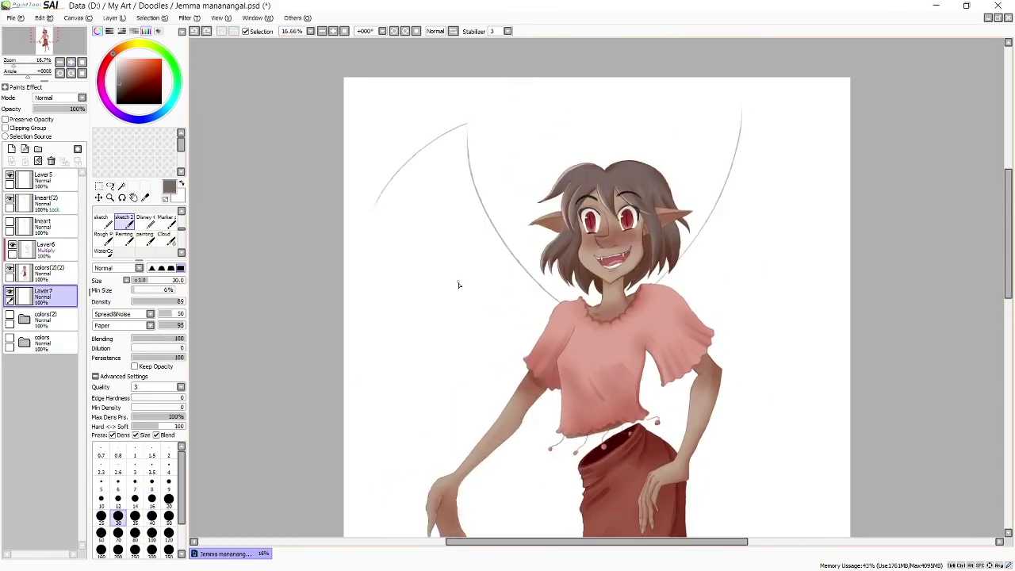
{"action": "left_click", "coordinate": [12, 17]}
{"action": "left_click", "coordinate": [237, 63]}
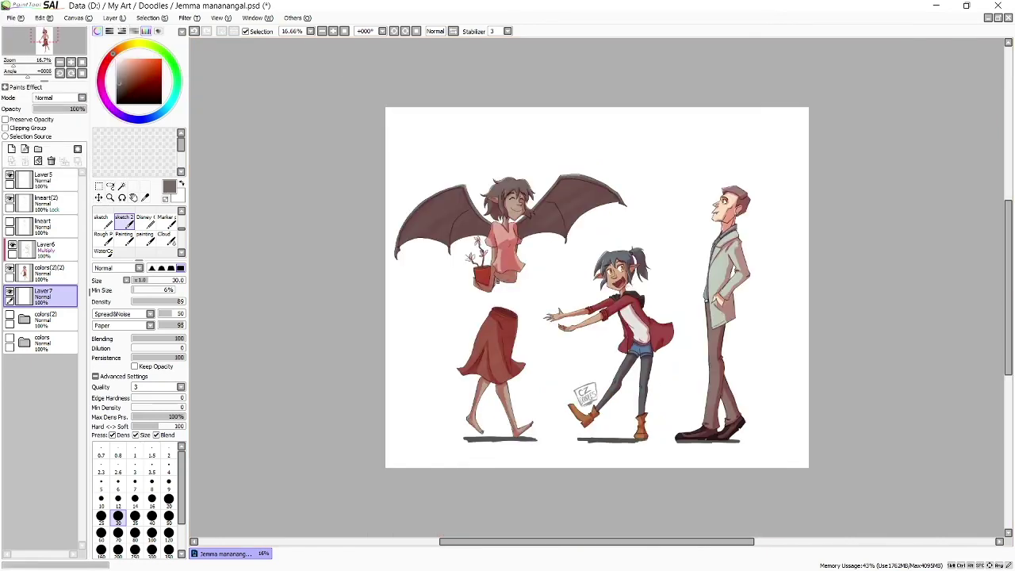
{"action": "left_click", "coordinate": [226, 553]}
Hide the colors(2)(2) layer and sketch the right wing's inner edge on Layer7
{"action": "scroll", "coordinate": [579, 547], "scroll_direction": "down", "scroll_amount": 2}
{"action": "scroll", "coordinate": [579, 548], "scroll_direction": "right", "scroll_amount": 1}
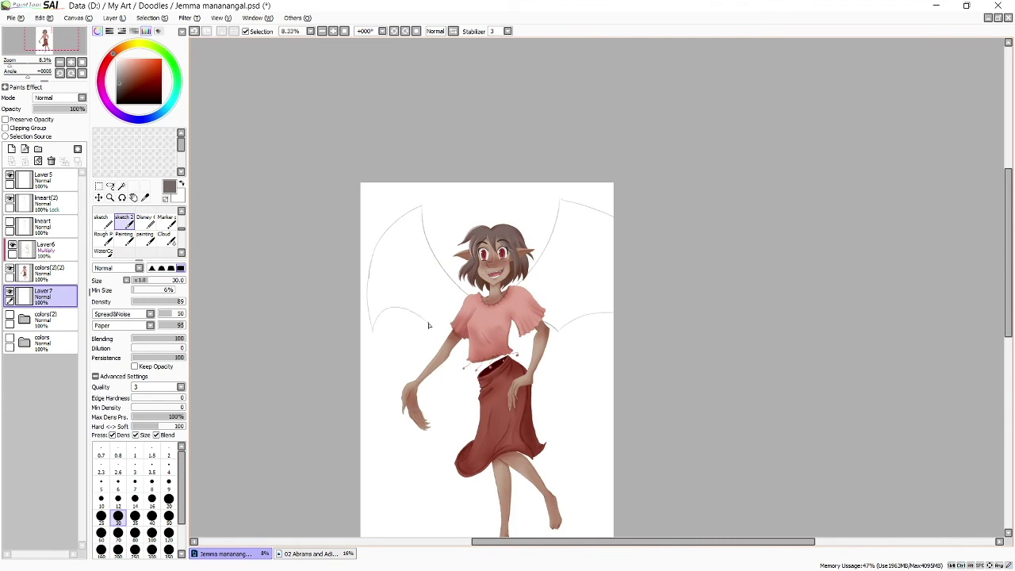
{"action": "left_click", "coordinate": [10, 272]}
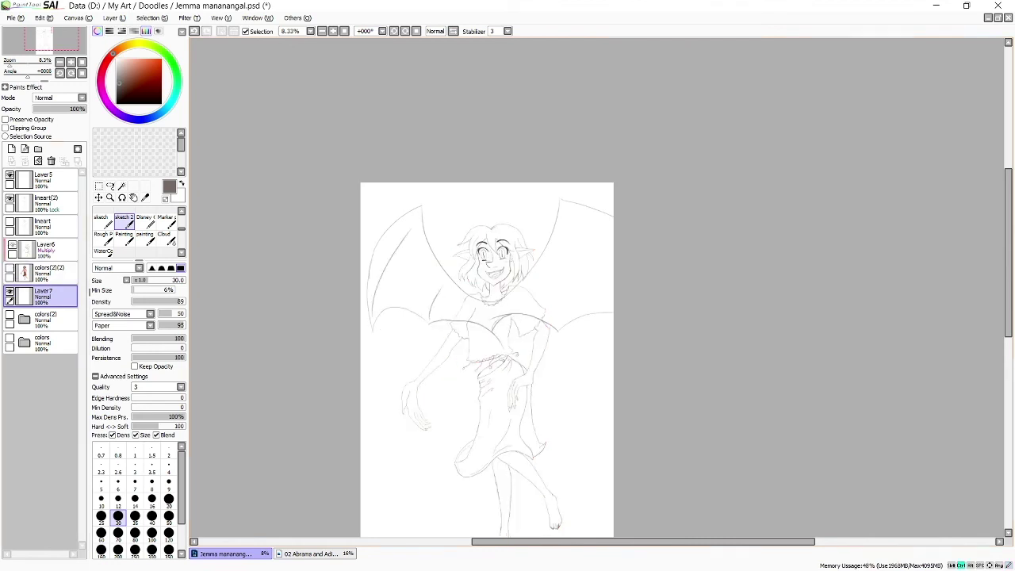
{"action": "left_click_drag", "start_coordinate": [561, 214], "coordinate": [514, 276]}
{"action": "scroll", "coordinate": [565, 239], "scroll_direction": "up", "scroll_amount": 2}
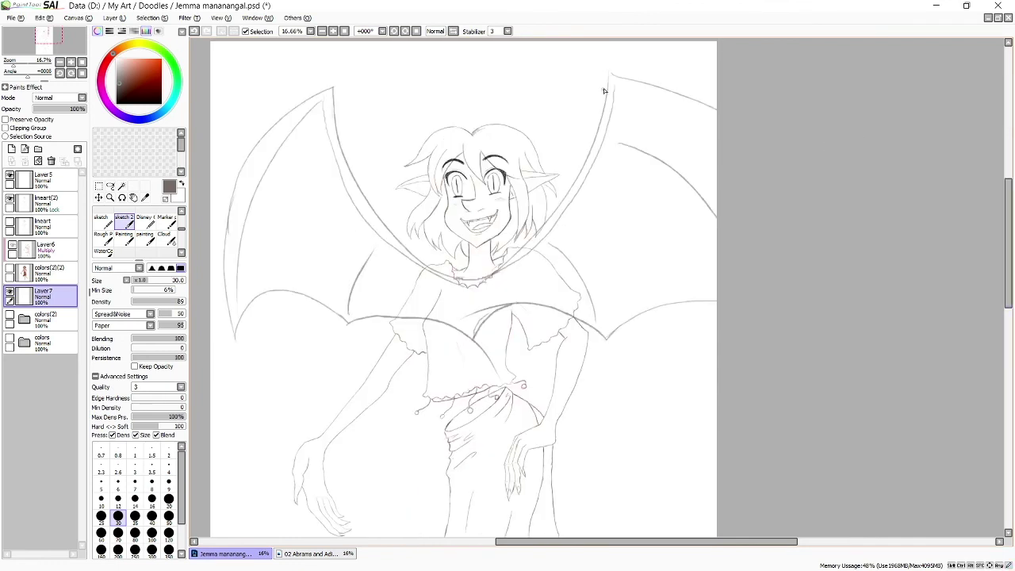
{"action": "key", "text": "e"}
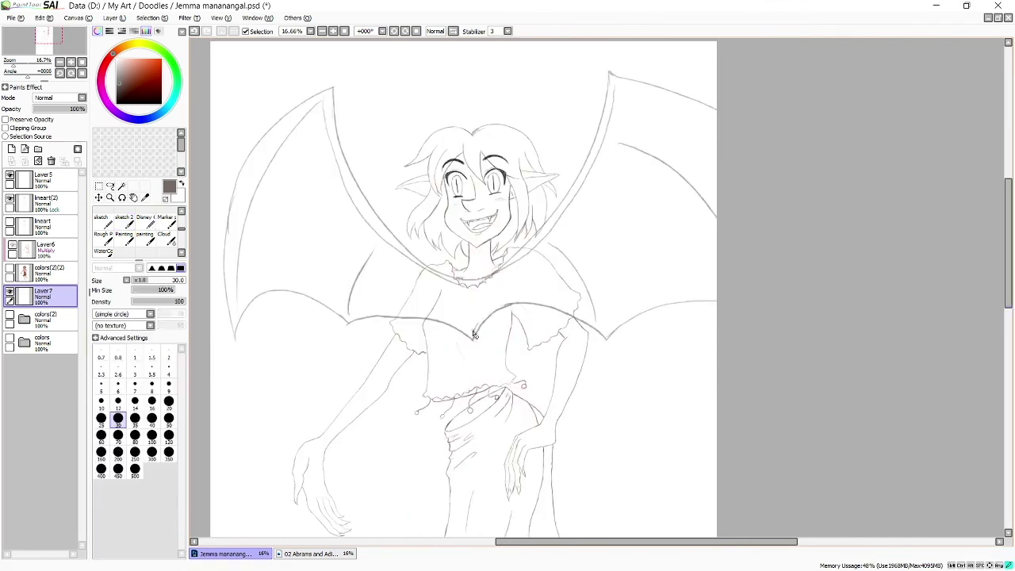
Select the area inside the wing outlines and fill it grey on a new layer
{"action": "left_click", "coordinate": [122, 185]}
{"action": "left_click", "coordinate": [278, 222]}
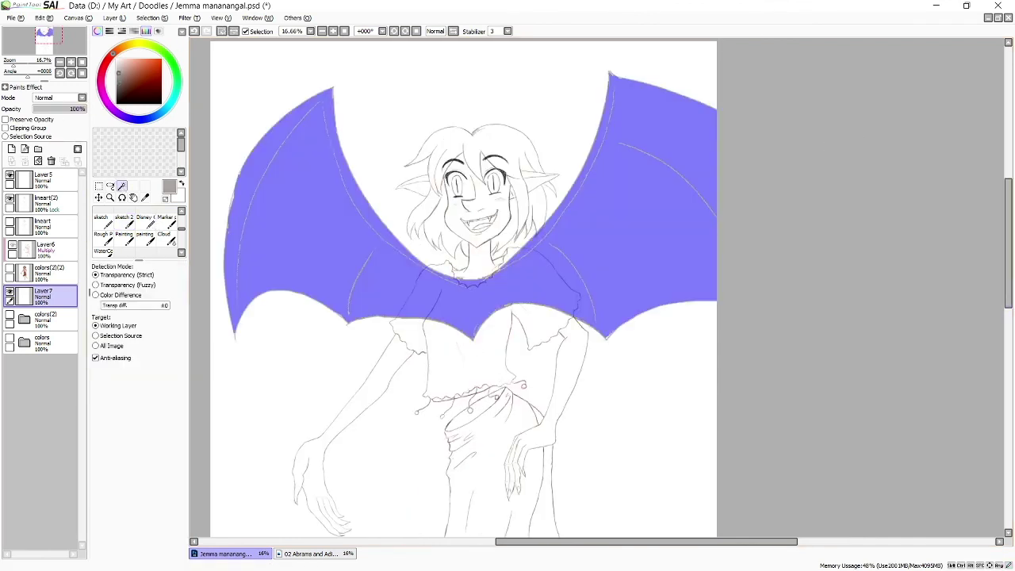
{"action": "left_click", "coordinate": [151, 18]}
{"action": "left_click", "coordinate": [12, 149]}
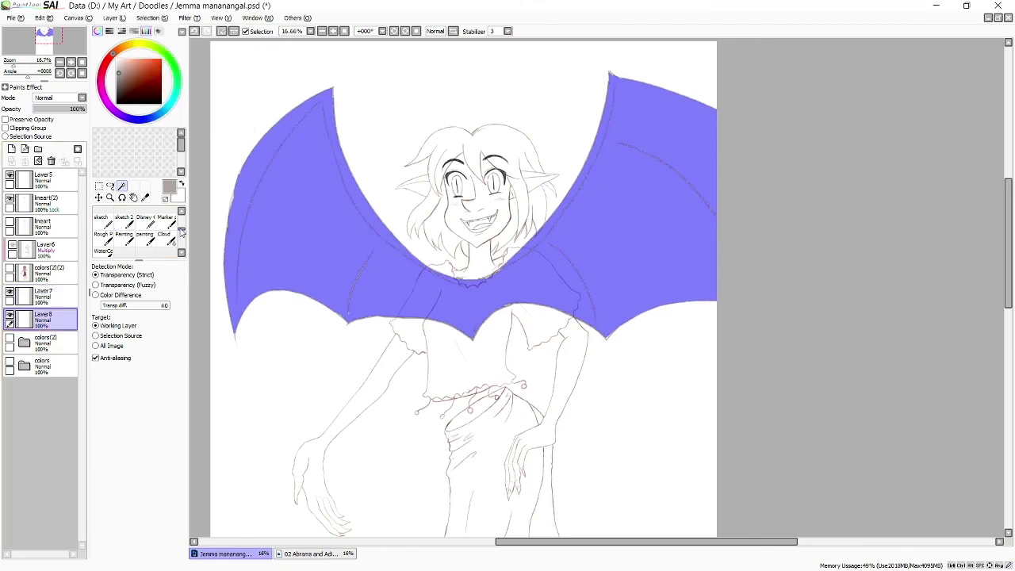
{"action": "left_click", "coordinate": [181, 252]}
{"action": "left_click", "coordinate": [180, 252]}
Choose a painterly brush, show the coloured layers again and make Layer7 active
{"action": "left_click", "coordinate": [181, 252]}
{"action": "left_click", "coordinate": [124, 239]}
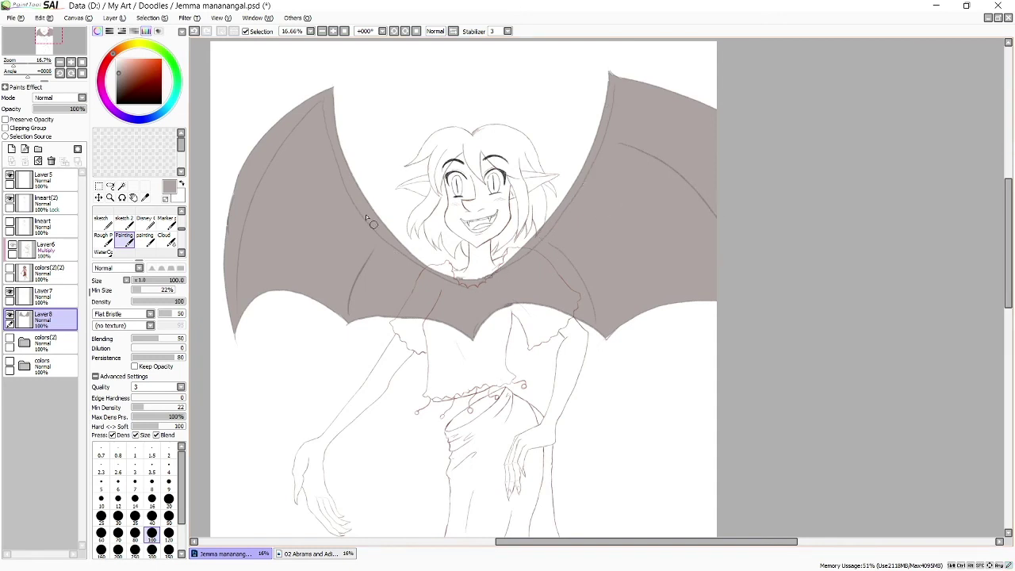
{"action": "left_click", "coordinate": [9, 272]}
{"action": "left_click", "coordinate": [44, 295]}
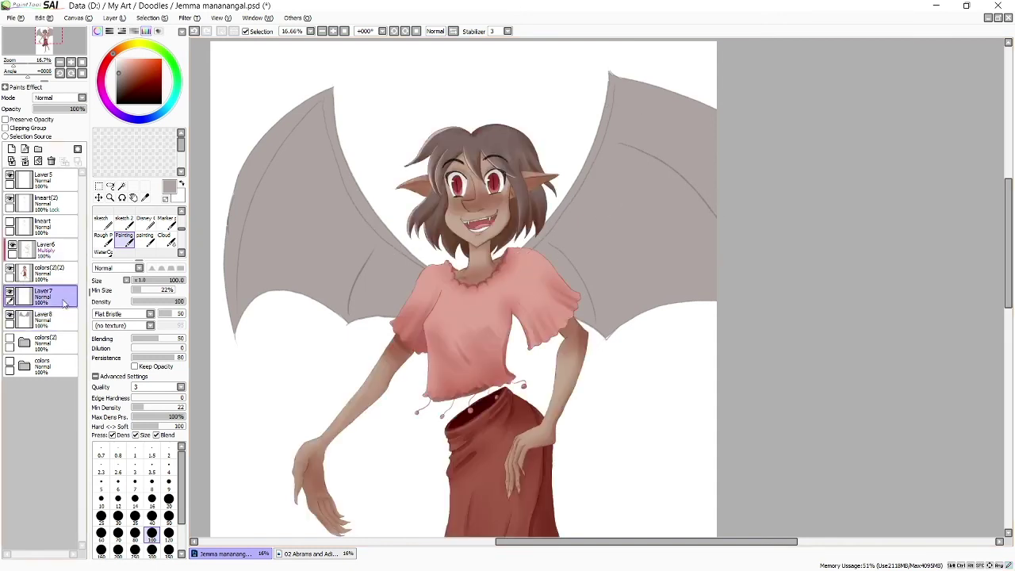
{"action": "key", "text": "ctrl+minus"}
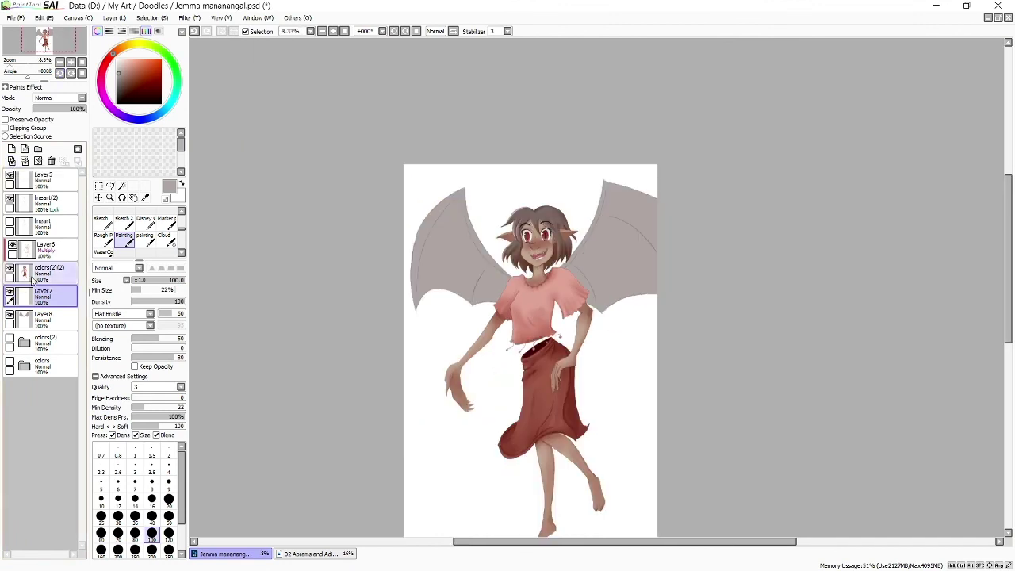
{"action": "key", "text": "ctrl+t"}
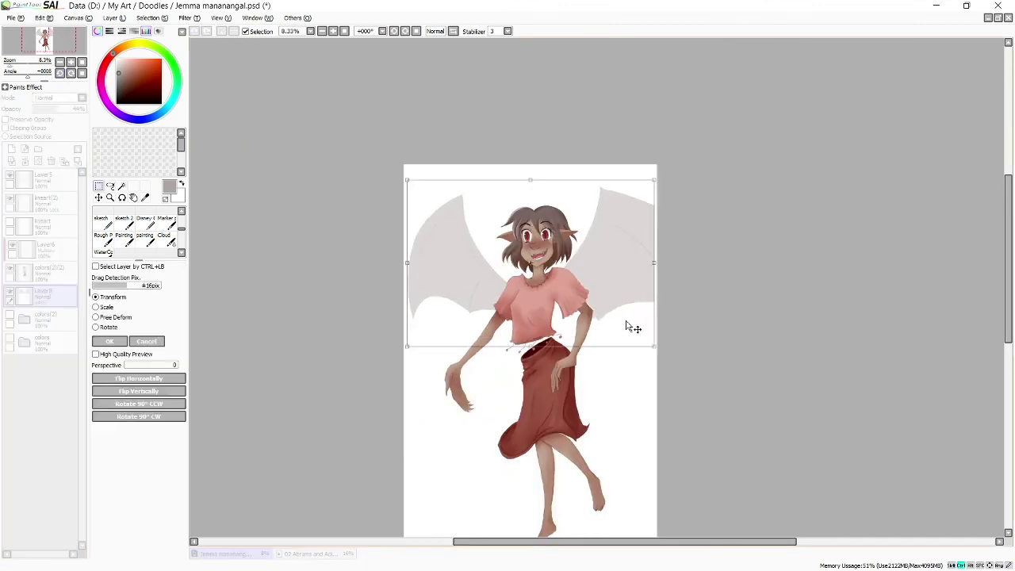
Finish the wing transform and set up a pink watercolour brush
{"action": "key", "text": "Return"}
{"action": "scroll", "coordinate": [138, 234], "scroll_direction": "up", "scroll_amount": 2}
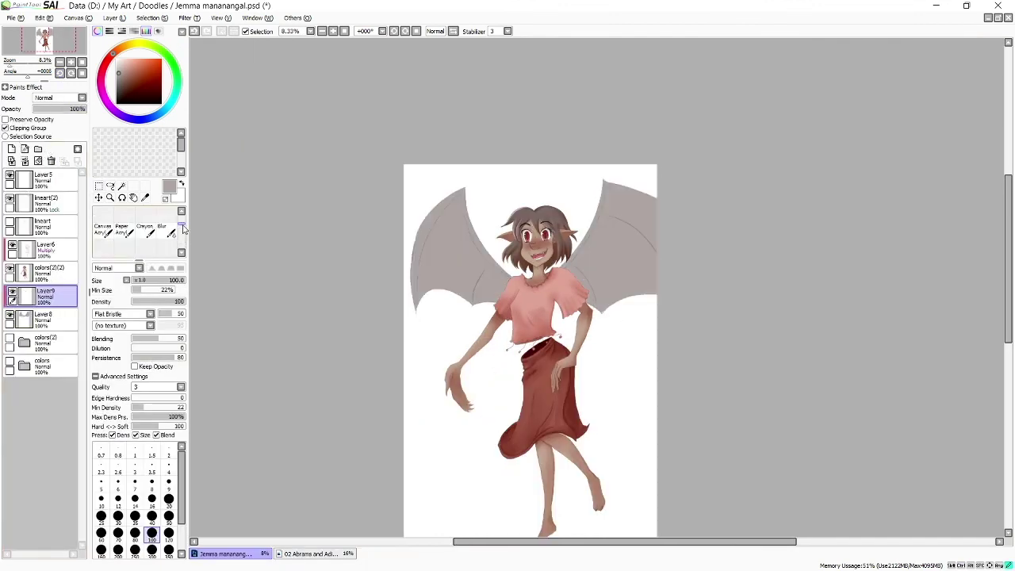
{"action": "left_click", "coordinate": [125, 216]}
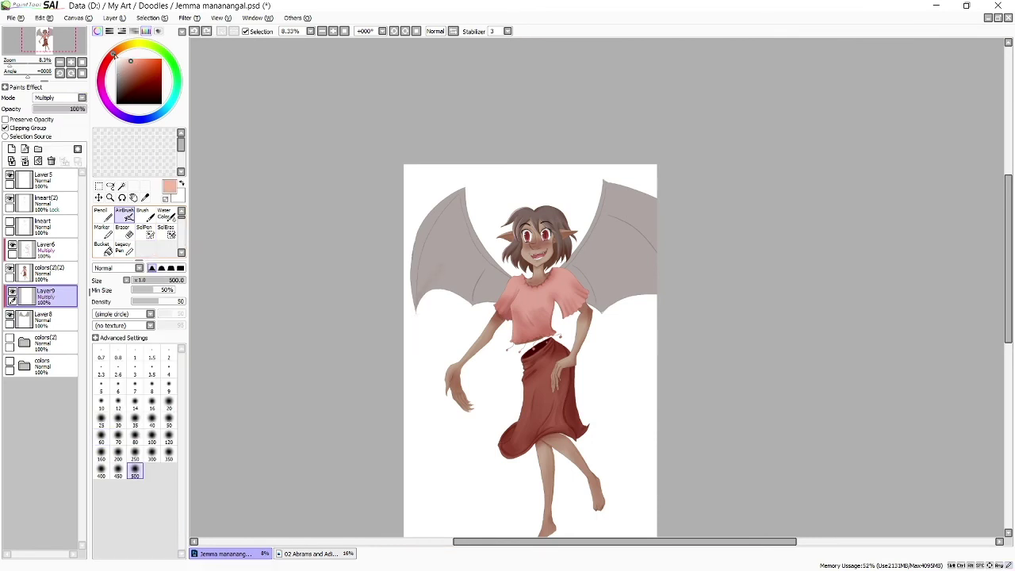
{"action": "left_click", "coordinate": [105, 61]}
{"action": "scroll", "coordinate": [139, 232], "scroll_direction": "down", "scroll_amount": 2}
{"action": "left_click", "coordinate": [103, 241]}
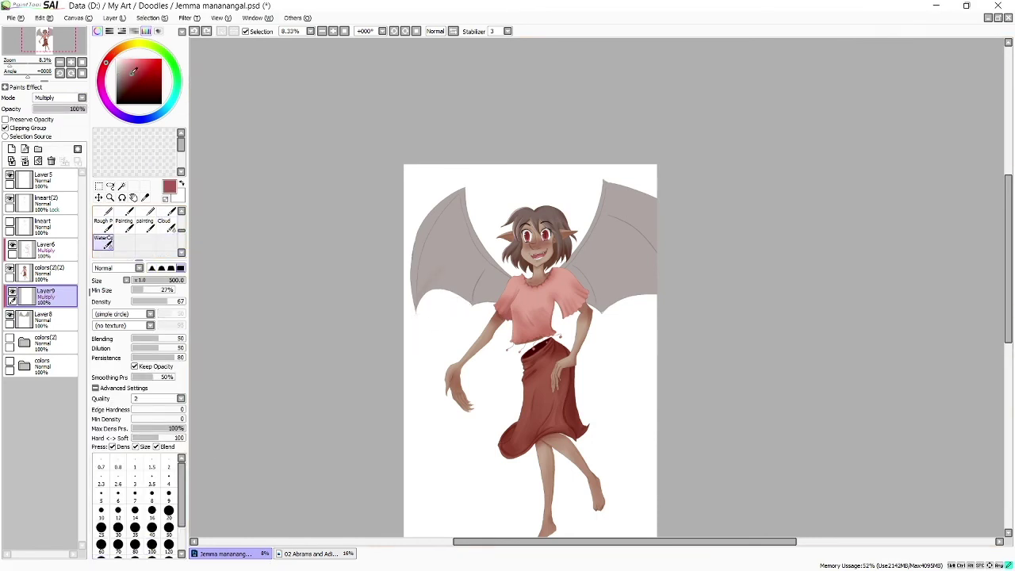
Paint dark red shading across both wings, replacing an undone trial stroke
{"action": "mouse_move", "coordinate": [436, 238]}
{"action": "left_mouse_down"}
{"action": "mouse_move", "coordinate": [420, 305]}
{"action": "mouse_move", "coordinate": [614, 194]}
{"action": "mouse_move", "coordinate": [634, 270]}
{"action": "mouse_move", "coordinate": [637, 246]}
{"action": "mouse_move", "coordinate": [602, 285]}
{"action": "mouse_move", "coordinate": [498, 275]}
{"action": "mouse_move", "coordinate": [423, 245]}
{"action": "mouse_move", "coordinate": [642, 207]}
{"action": "mouse_move", "coordinate": [626, 223]}
{"action": "left_mouse_up"}
{"action": "key", "text": "ctrl+z"}
{"action": "left_click", "coordinate": [164, 224]}
{"action": "key", "text": "c"}
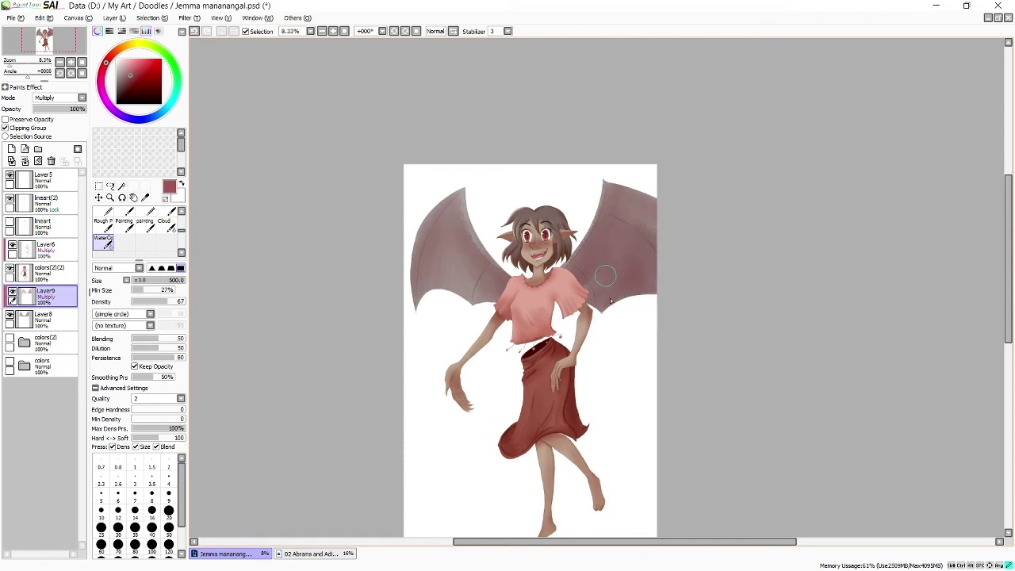
{"action": "mouse_move", "coordinate": [610, 300]}
{"action": "left_mouse_down"}
{"action": "mouse_move", "coordinate": [454, 265]}
{"action": "mouse_move", "coordinate": [486, 239]}
{"action": "left_mouse_up"}
{"action": "key", "text": "e"}
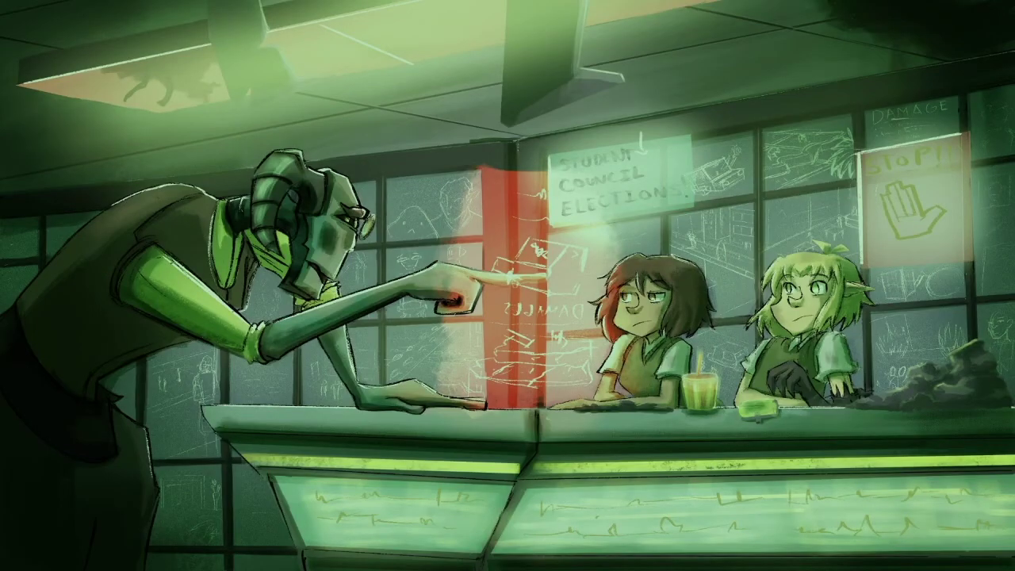
Open the illustration's PSD file in Photoshop
{"action": "key", "text": "ctrl+o"}
{"action": "scroll", "coordinate": [491, 218], "scroll_direction": "down", "scroll_amount": 5}
{"action": "scroll", "coordinate": [491, 218], "scroll_direction": "down", "scroll_amount": 2}
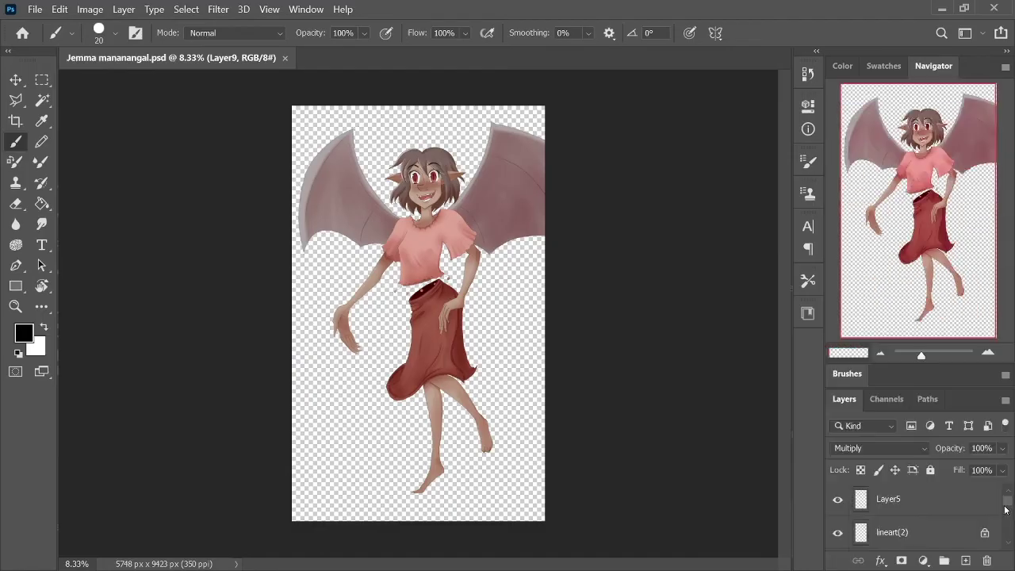
{"action": "key", "text": "x"}
Extend the canvas to the right and fill the bottom layer and new strip with white
{"action": "left_click", "coordinate": [347, 433]}
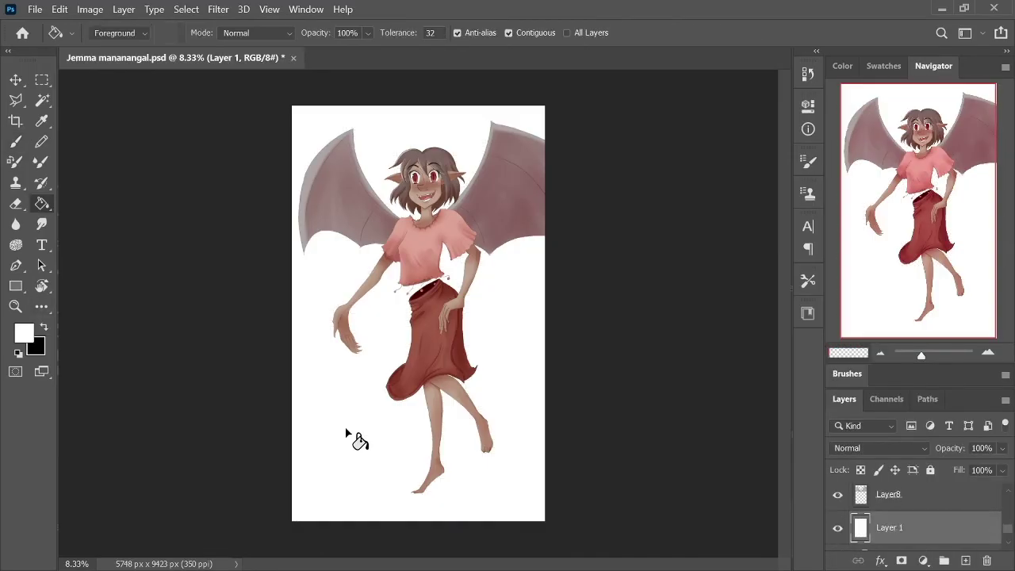
{"action": "key", "text": "c"}
{"action": "left_click_drag", "start_coordinate": [545, 313], "coordinate": [565, 290]}
{"action": "key", "text": "Return"}
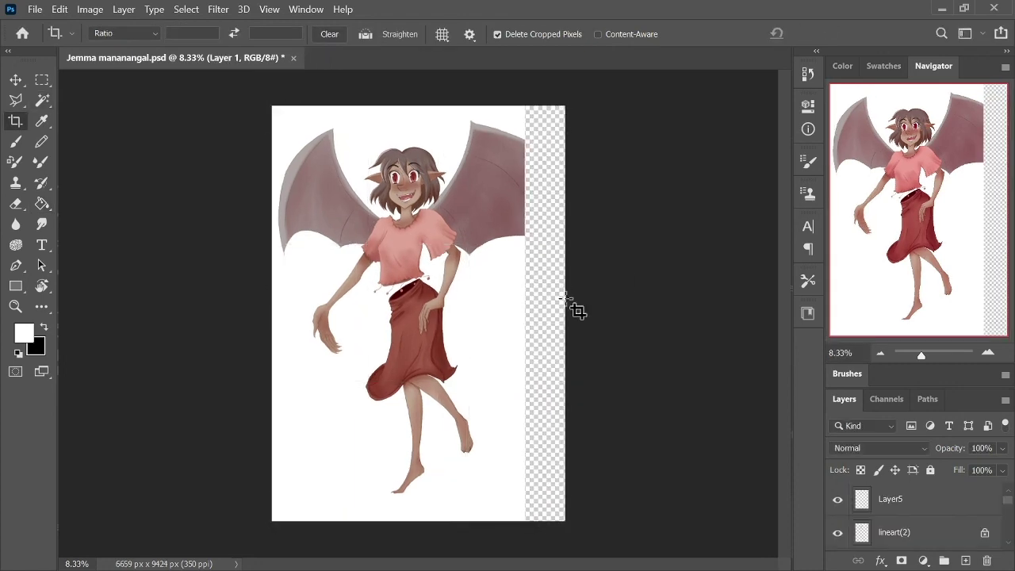
{"action": "left_click", "coordinate": [915, 529]}
{"action": "key", "text": "g"}
{"action": "left_click", "coordinate": [547, 309]}
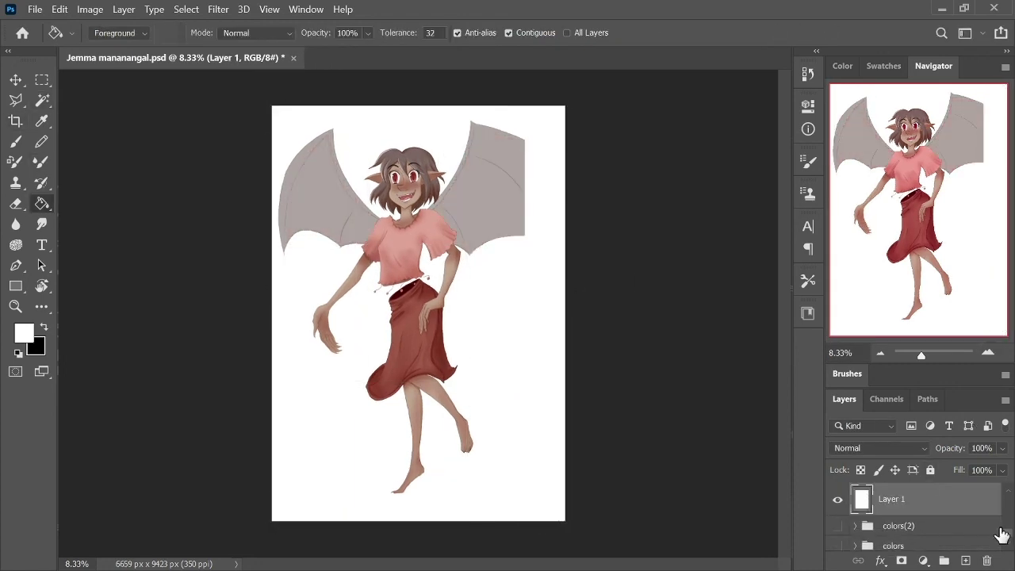
Add Layer 2 beneath colors(2)(2) and sample the grey wing colour
{"action": "left_click", "coordinate": [965, 561]}
{"action": "left_click_drag", "start_coordinate": [1008, 526], "coordinate": [978, 534]}
{"action": "key", "text": "ctrl+plus"}
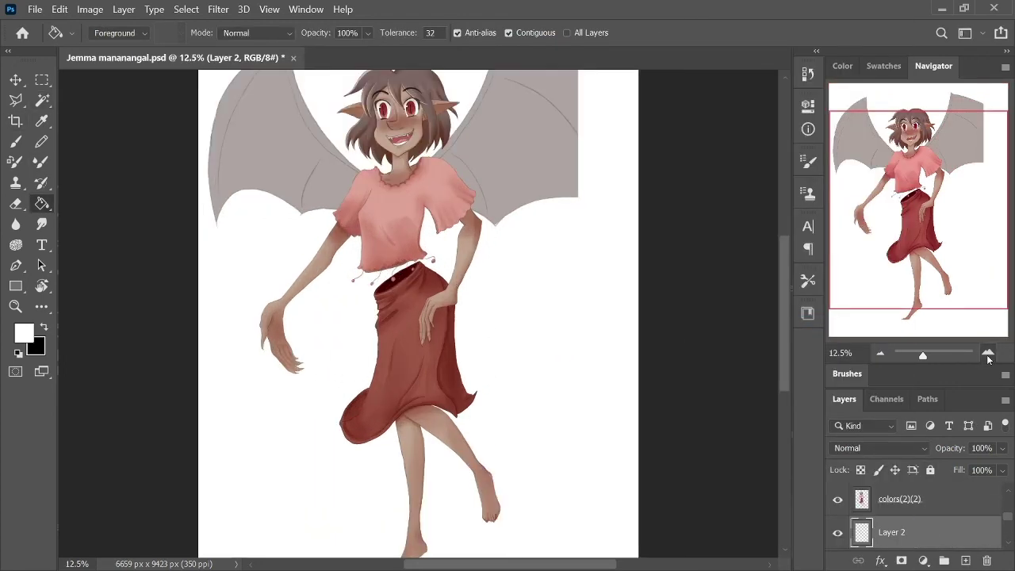
{"action": "key", "text": "ctrl+plus"}
{"action": "key", "text": "ctrl+plus"}
{"action": "key", "text": "ctrl+z"}
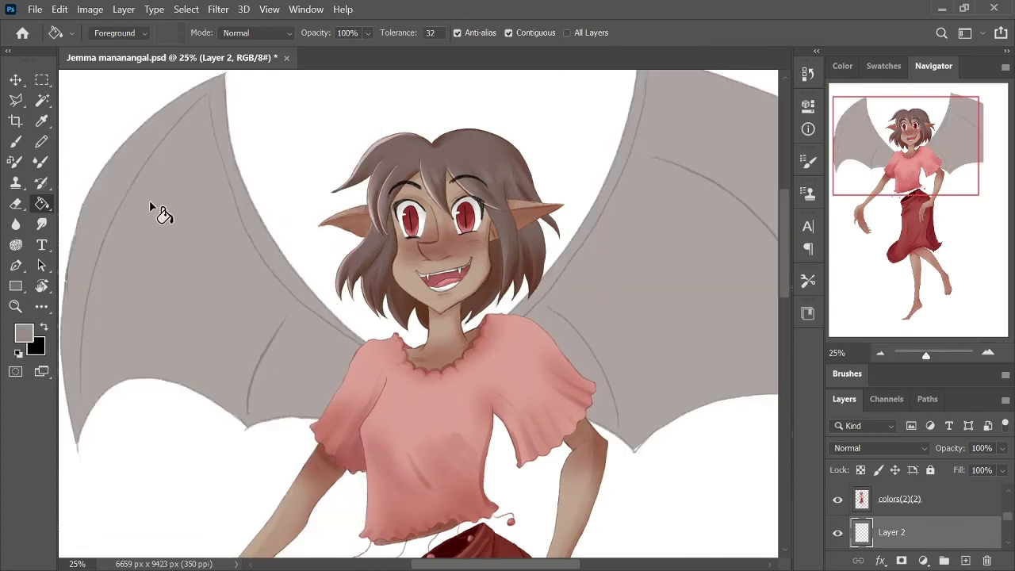
{"action": "key", "text": "b"}
{"action": "key", "text": "ctrl+minus"}
{"action": "key", "text": "ctrl+minus"}
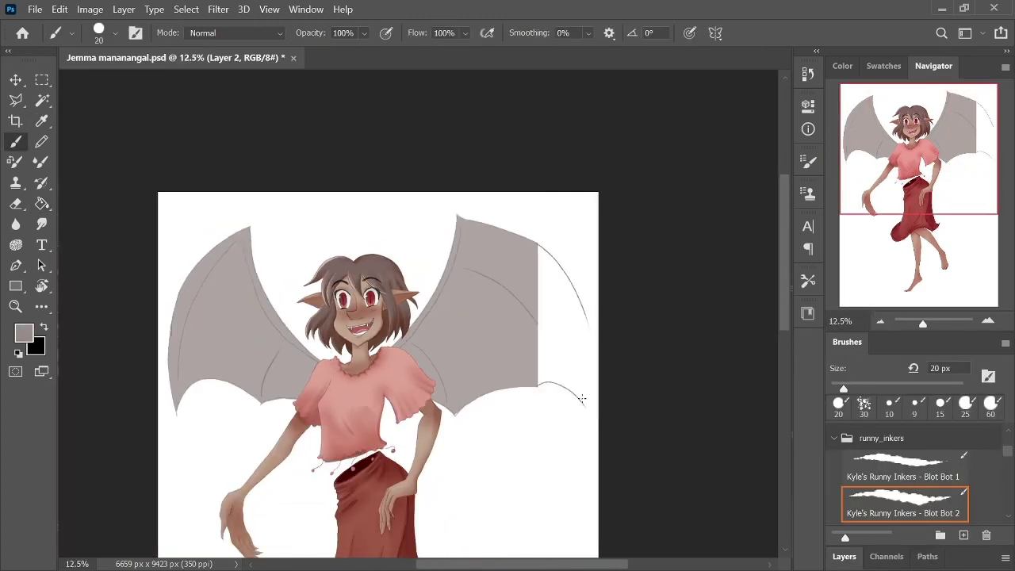
Make Layer9 active and fill the right wing's white gap with grey
{"action": "left_click", "coordinate": [844, 556]}
{"action": "left_click", "coordinate": [896, 535]}
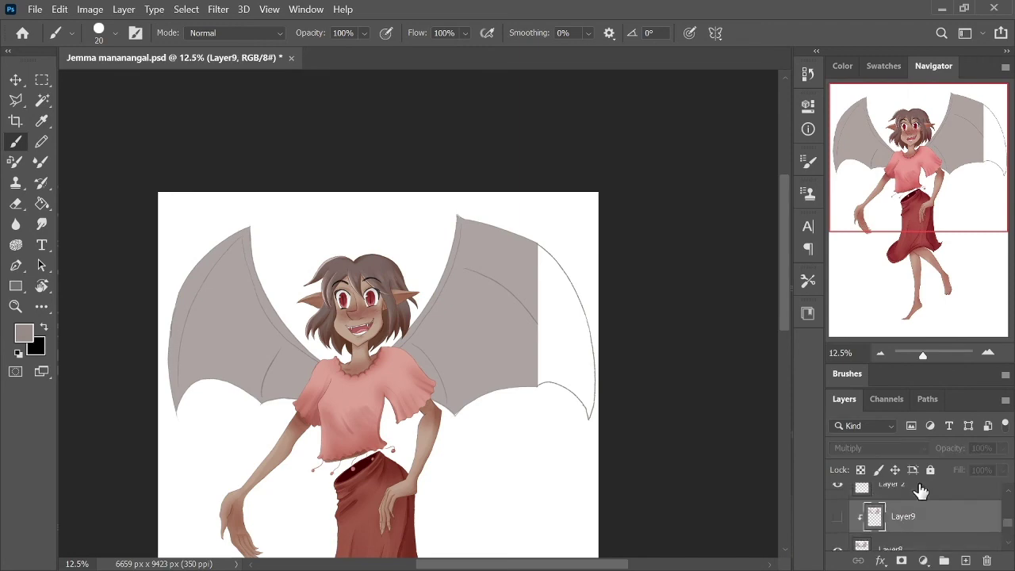
{"action": "right_click", "coordinate": [904, 516]}
{"action": "right_click", "coordinate": [862, 520]}
{"action": "key", "text": "Escape"}
{"action": "key", "text": "g"}
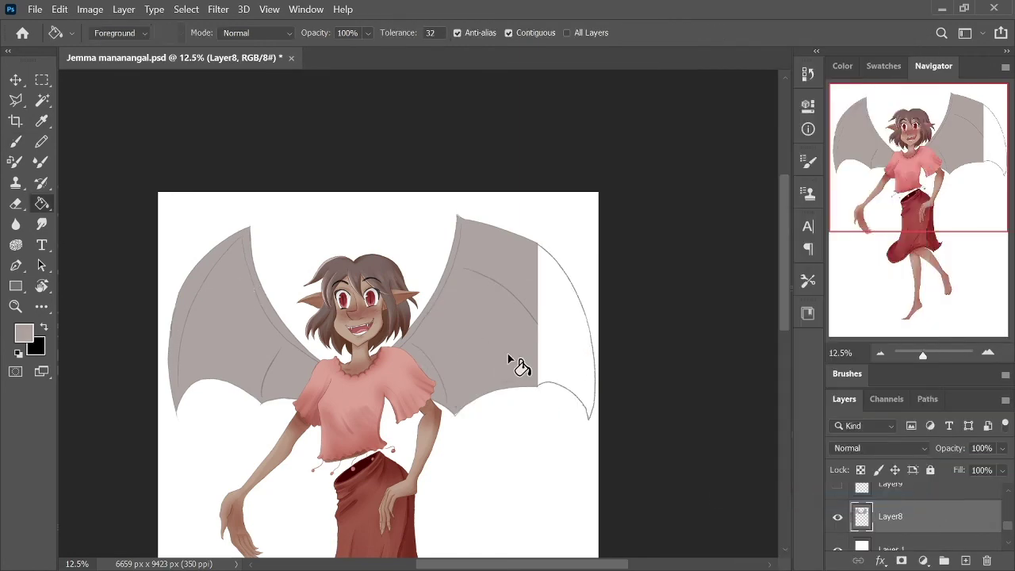
{"action": "left_click", "coordinate": [547, 333]}
{"action": "left_click_drag", "start_coordinate": [950, 230], "coordinate": [950, 279]}
Outline the right wing with the Polygonal Lasso and move it down slightly
{"action": "key", "text": "l"}
{"action": "left_click", "coordinate": [392, 277]}
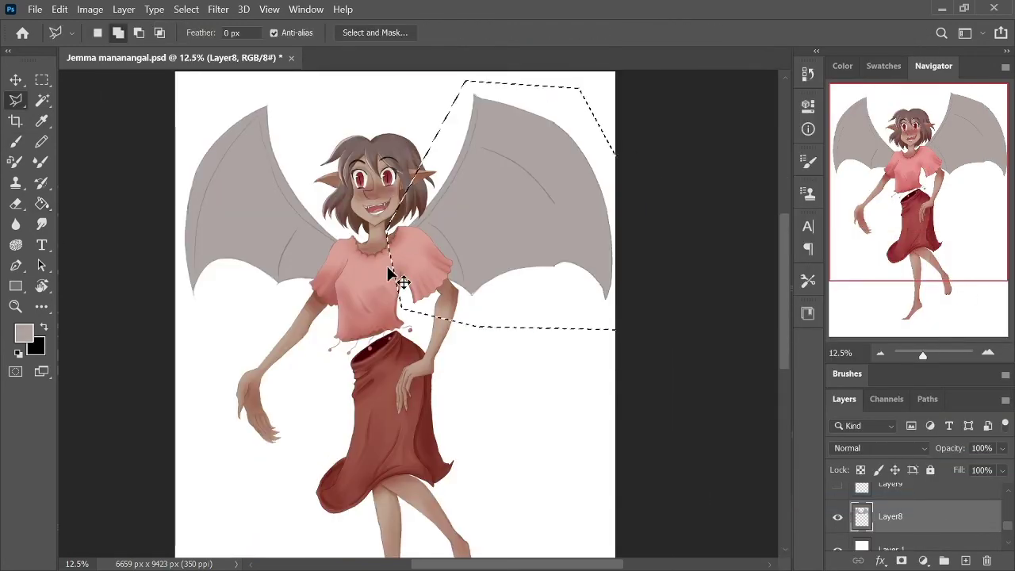
{"action": "key", "text": "ctrl+t"}
{"action": "left_click_drag", "start_coordinate": [564, 245], "coordinate": [581, 273]}
{"action": "key", "text": "Return"}
{"action": "key", "text": "ctrl+d"}
Clip Layer 2 to the wing layer Layer8
{"action": "right_click", "coordinate": [900, 494]}
{"action": "left_click", "coordinate": [725, 324]}
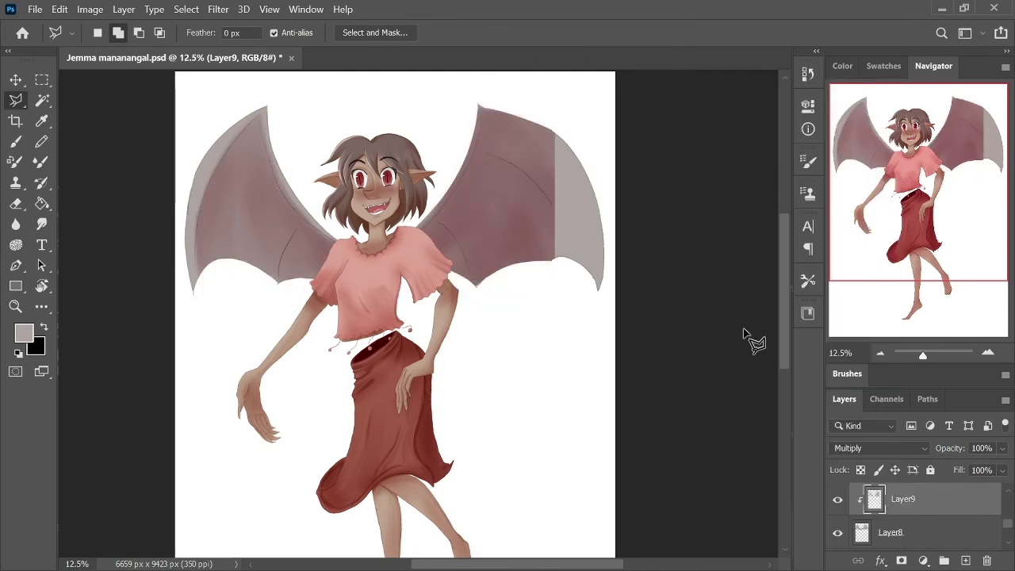
{"action": "left_click", "coordinate": [847, 373]}
Paint both wings pink with the Brandon Paint Brush on the clipped Layer 2
{"action": "scroll", "coordinate": [834, 494], "scroll_direction": "up", "scroll_amount": 3}
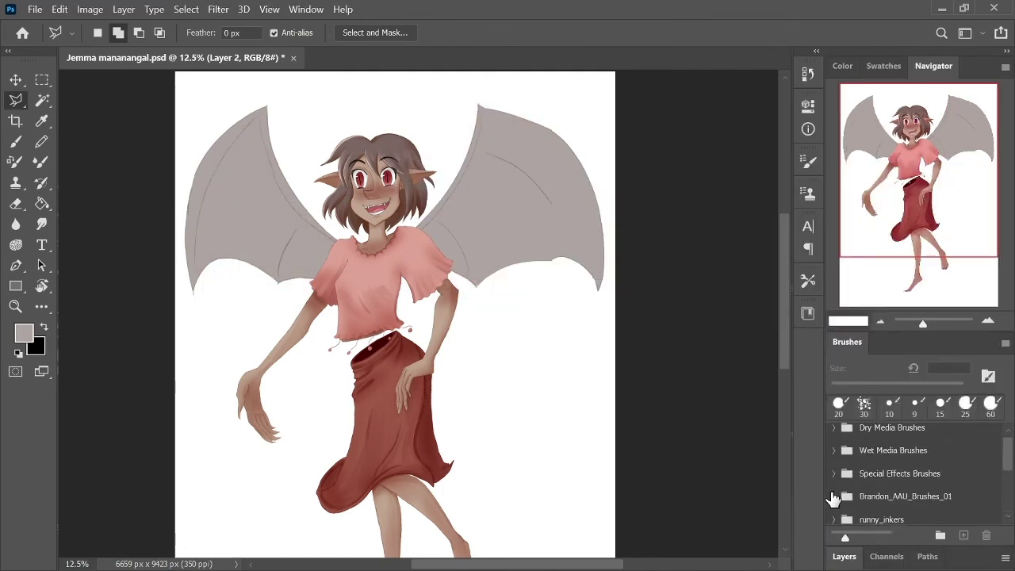
{"action": "left_click", "coordinate": [894, 453]}
{"action": "left_click_drag", "start_coordinate": [214, 206], "coordinate": [333, 261]}
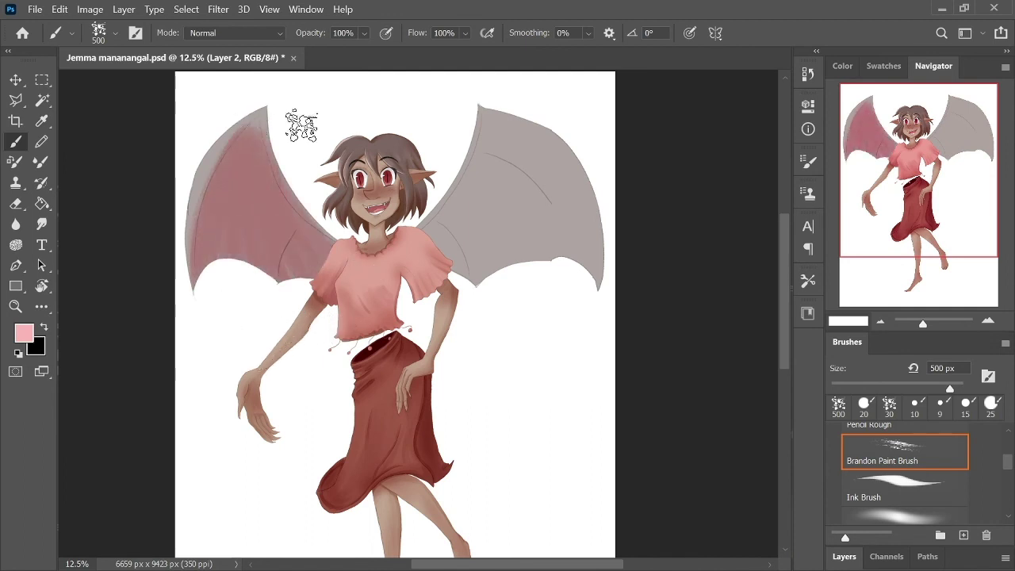
{"action": "mouse_move", "coordinate": [468, 135]}
{"action": "left_mouse_down"}
{"action": "mouse_move", "coordinate": [475, 238]}
{"action": "mouse_move", "coordinate": [567, 226]}
{"action": "left_mouse_up"}
{"action": "mouse_move", "coordinate": [597, 318]}
{"action": "left_mouse_down"}
{"action": "mouse_move", "coordinate": [600, 340]}
{"action": "mouse_move", "coordinate": [499, 204]}
{"action": "mouse_move", "coordinate": [537, 141]}
{"action": "mouse_move", "coordinate": [581, 302]}
{"action": "left_mouse_up"}
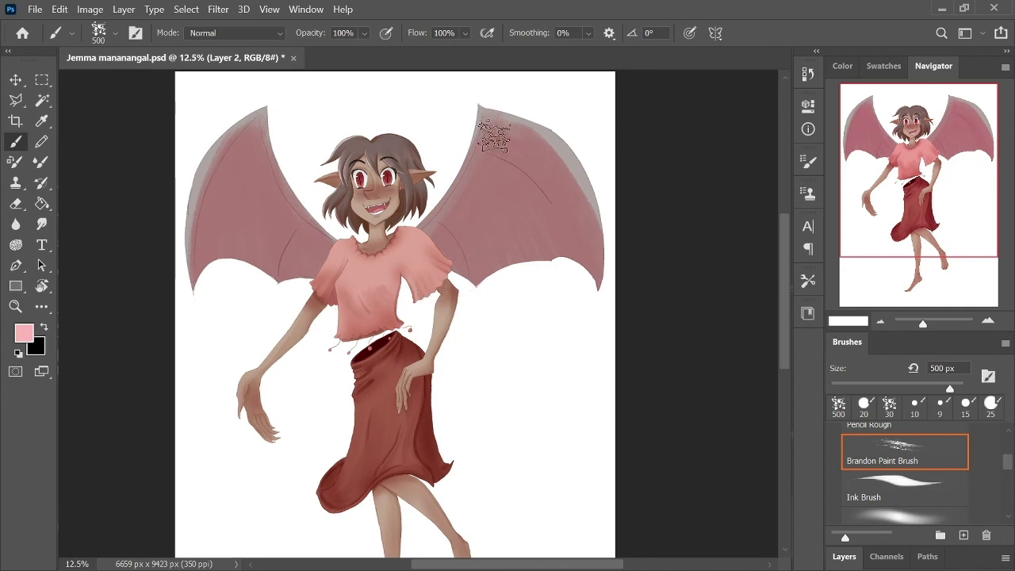
{"action": "left_click", "coordinate": [844, 556]}
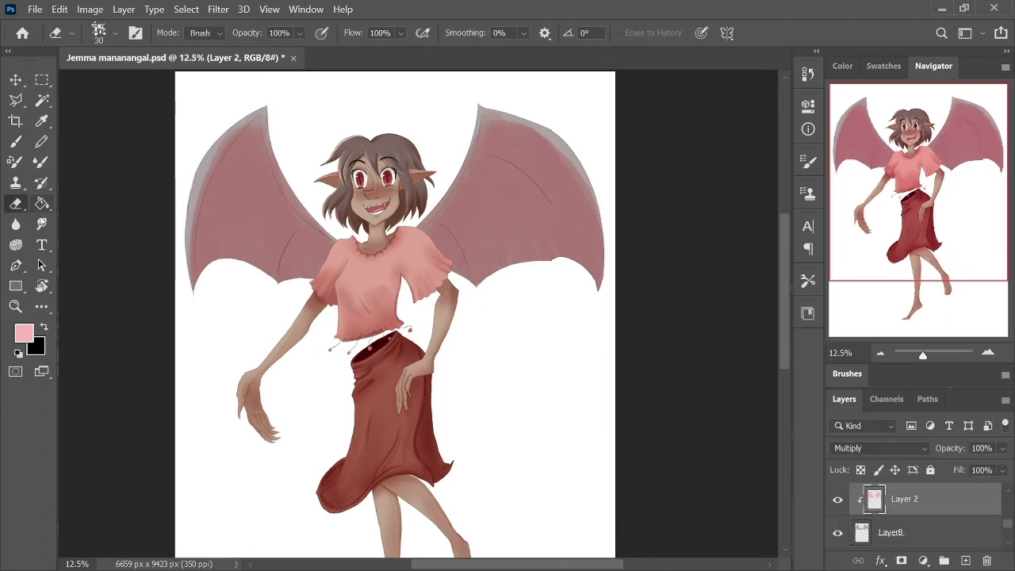
{"action": "key", "text": "e"}
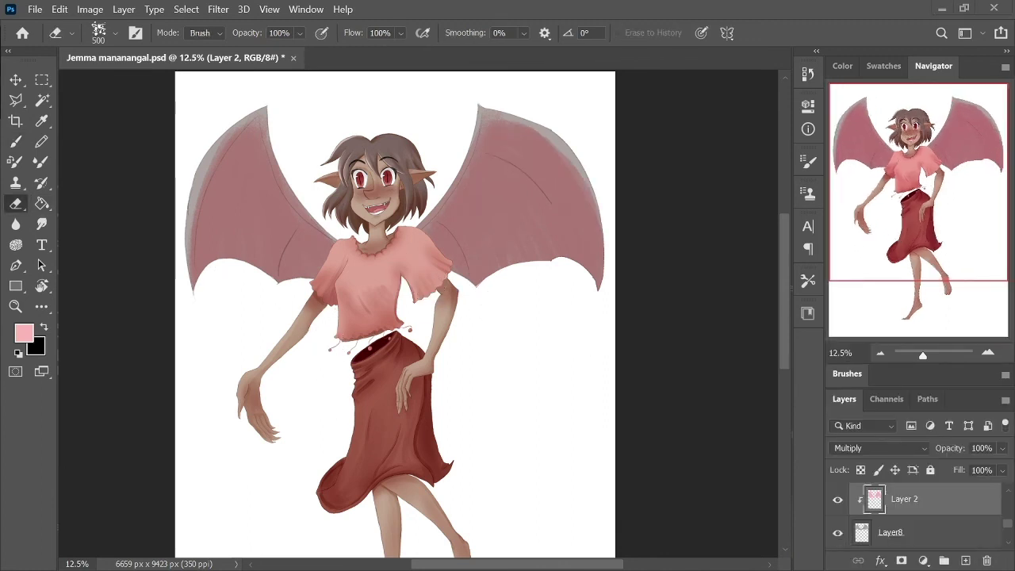
{"action": "scroll", "coordinate": [222, 288], "scroll_direction": "left", "scroll_amount": 1}
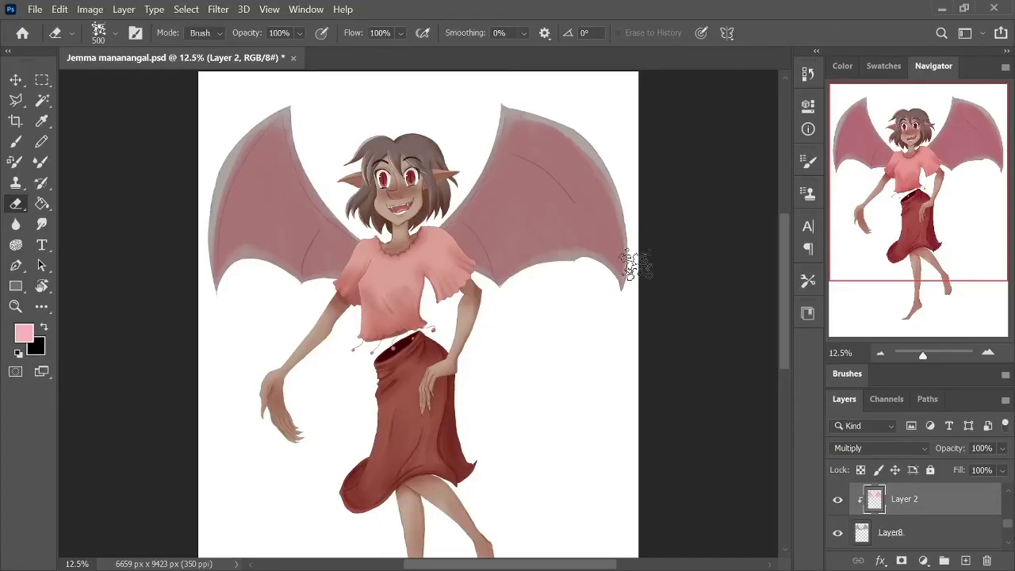
Boost the wings' saturation by +24 with Hue/Saturation and choose a new foreground colour
{"action": "key", "text": "ctrl+u"}
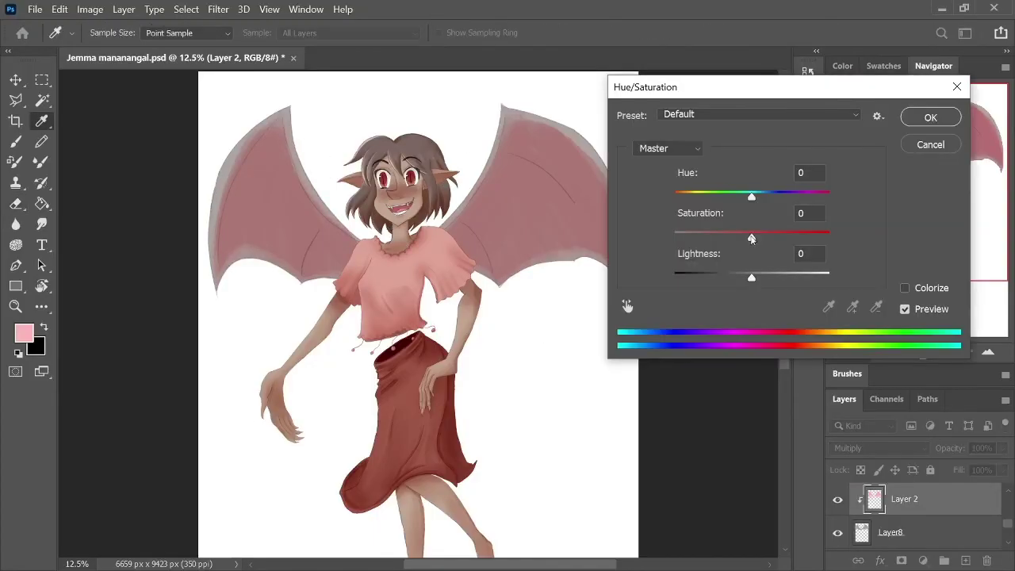
{"action": "left_click_drag", "start_coordinate": [750, 239], "coordinate": [777, 238]}
{"action": "left_click", "coordinate": [931, 117]}
{"action": "left_click", "coordinate": [24, 333]}
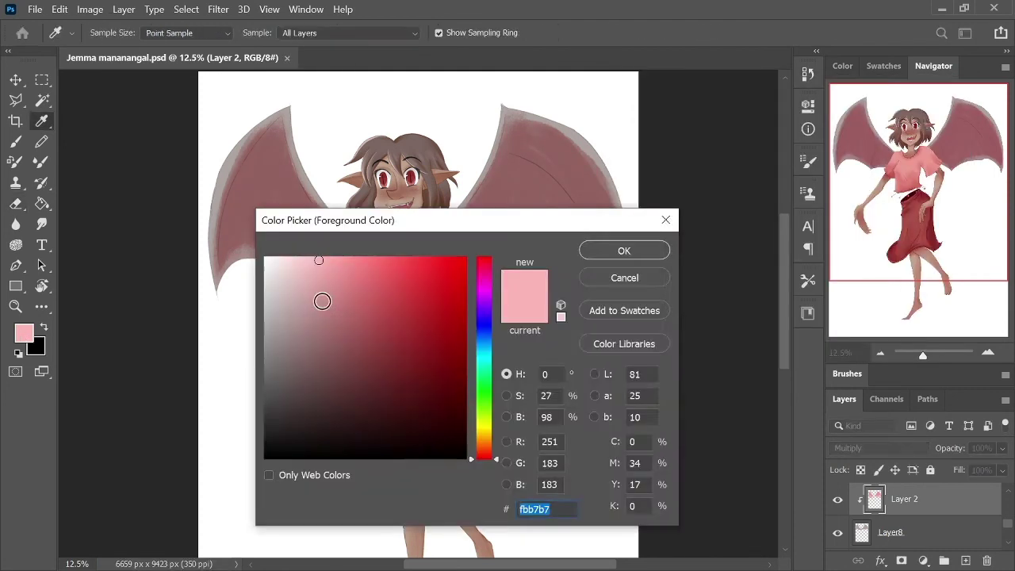
{"action": "key", "text": "Return"}
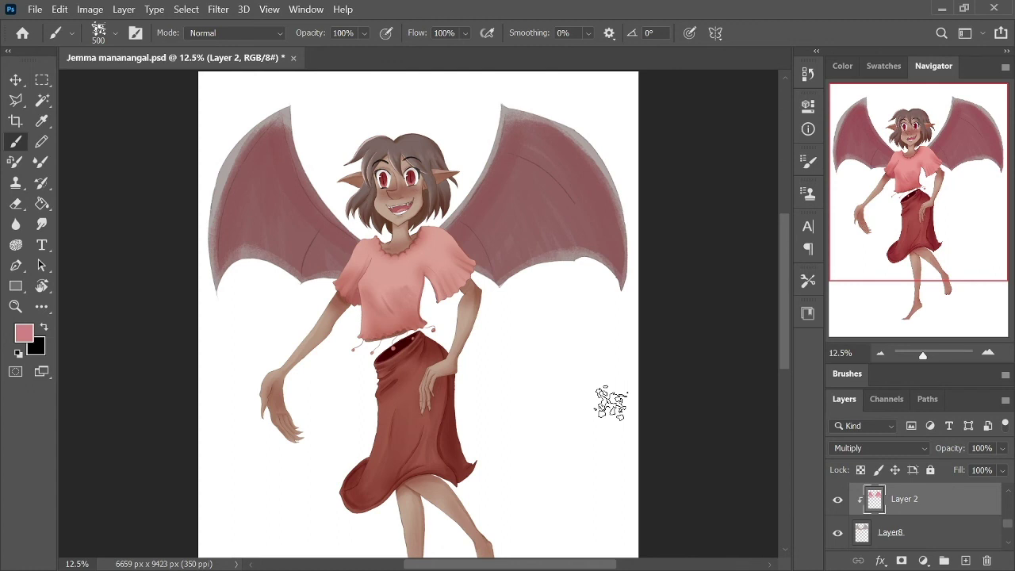
Enlarge the eraser to 1000, zoom out to the whole figure and group the wing layers
{"action": "scroll", "coordinate": [611, 404], "scroll_direction": "right", "scroll_amount": 1}
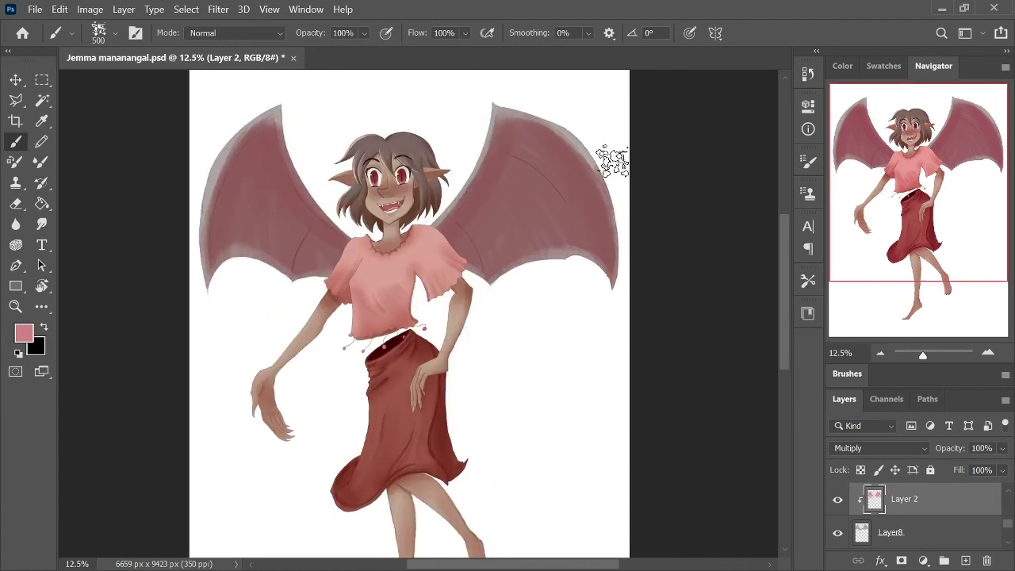
{"action": "key", "text": "e"}
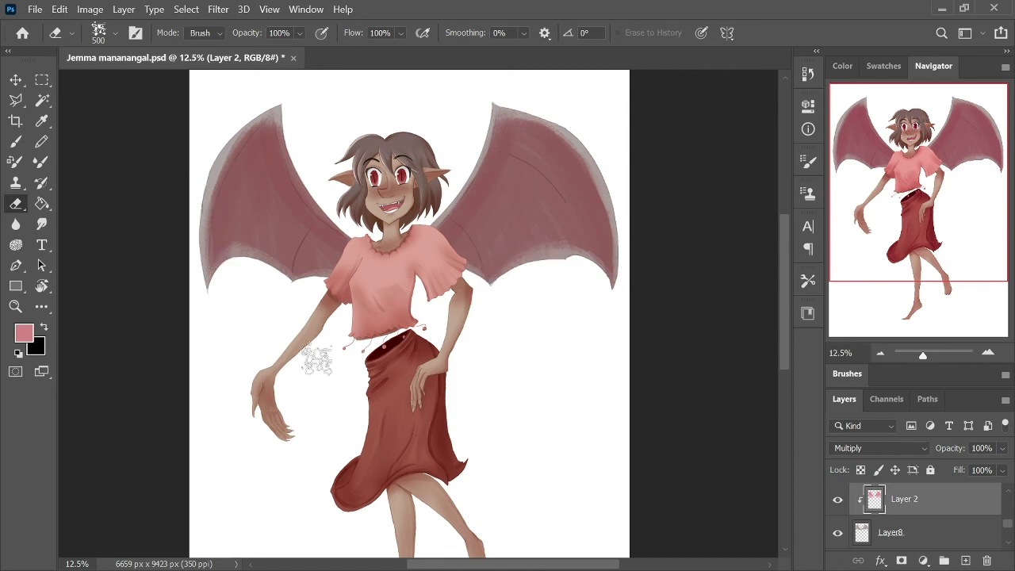
{"action": "key", "text": "bracketright"}
{"action": "key", "text": "bracketright"}
{"action": "key", "text": "bracketright"}
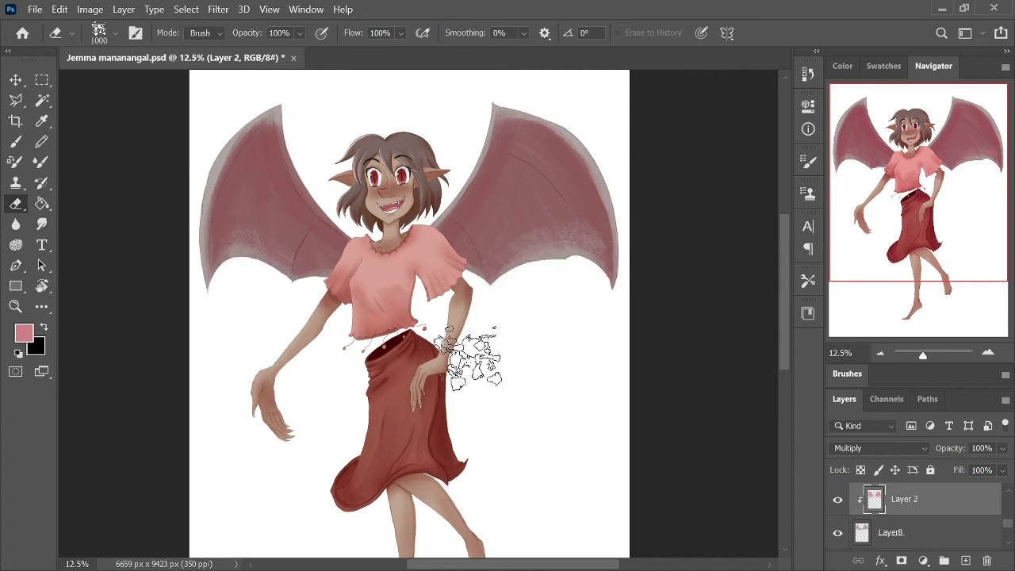
{"action": "key", "text": "ctrl+minus"}
{"action": "key", "text": "ctrl+g"}
{"action": "key", "text": "ctrl+shift+g"}
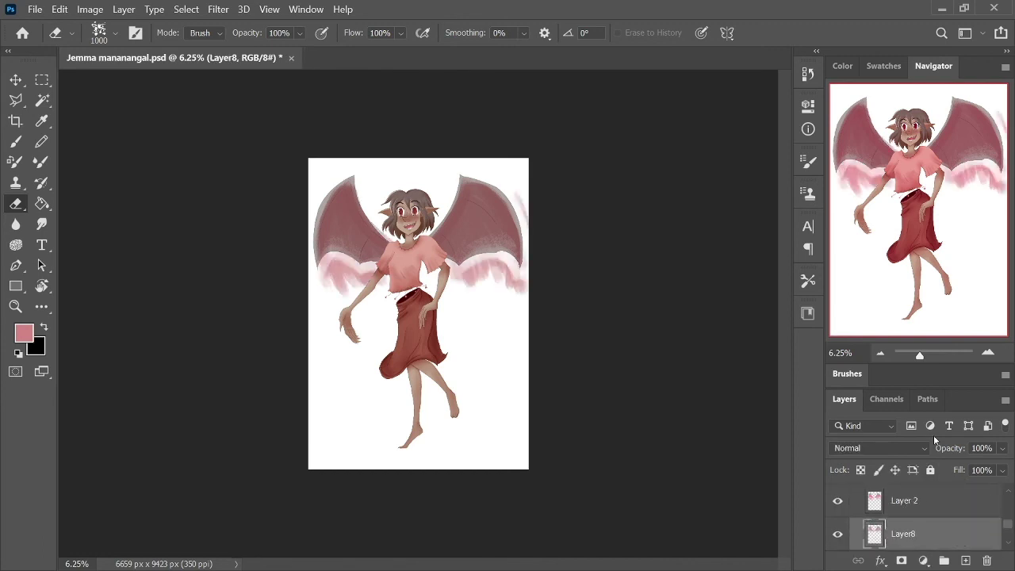
Group the two wing layers, set the group's opacity to 80%, and save
{"action": "left_click", "coordinate": [904, 501], "text": "shift"}
{"action": "key", "text": "ctrl+g"}
{"action": "left_click_drag", "start_coordinate": [1002, 448], "coordinate": [985, 485]}
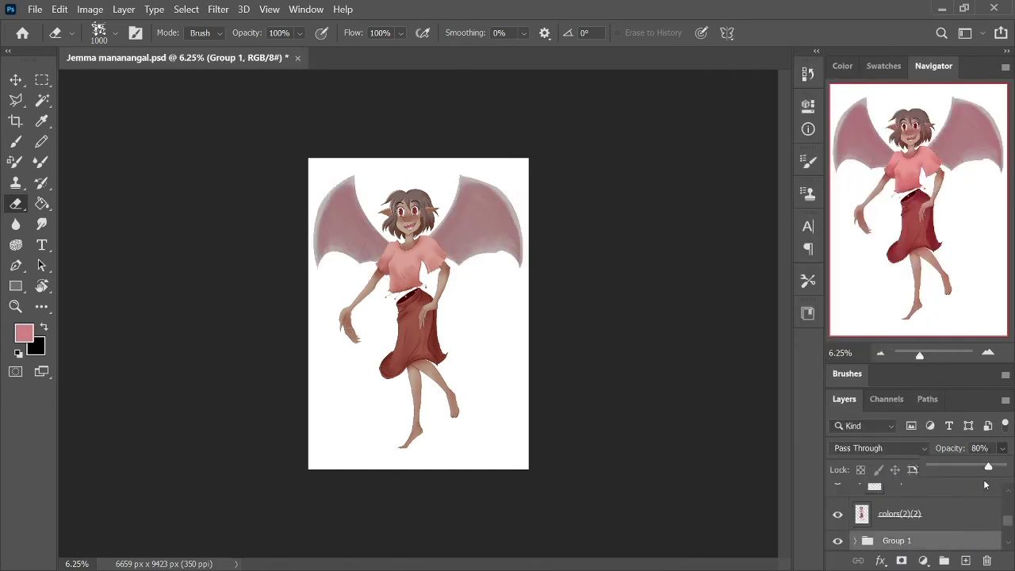
{"action": "key", "text": "ctrl+s"}
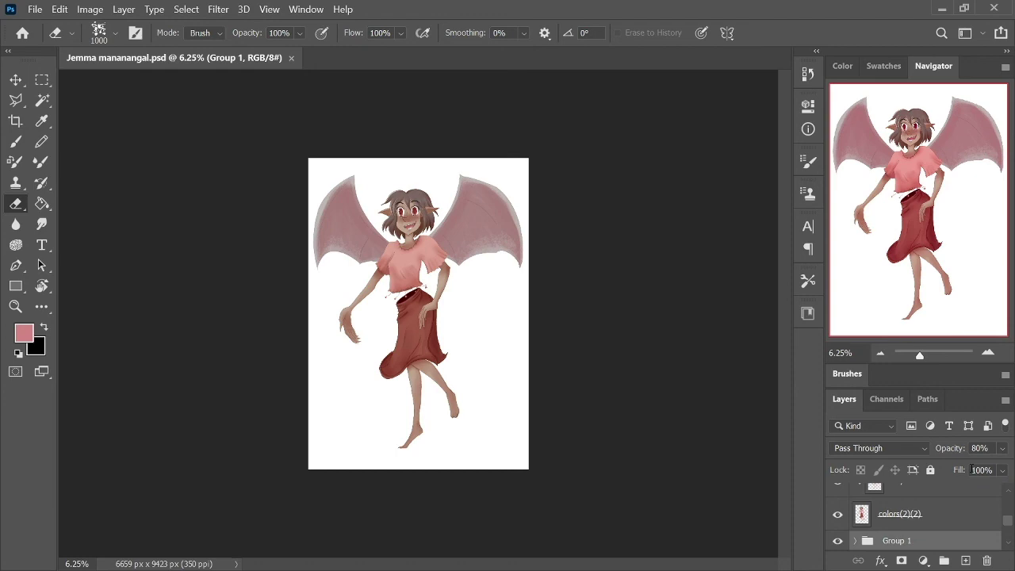
{"action": "left_click_drag", "start_coordinate": [920, 355], "coordinate": [924, 354]}
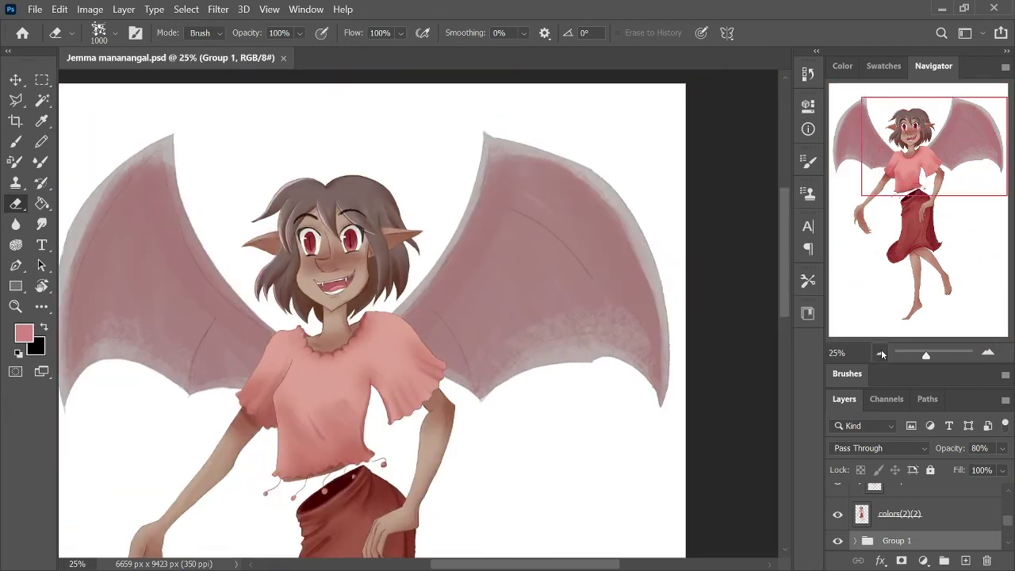
{"action": "key", "text": "ctrl+0"}
Merge the artwork into a Group 2 copy layer and duplicate it as Group 2 copy 2
{"action": "left_click", "coordinate": [904, 523]}
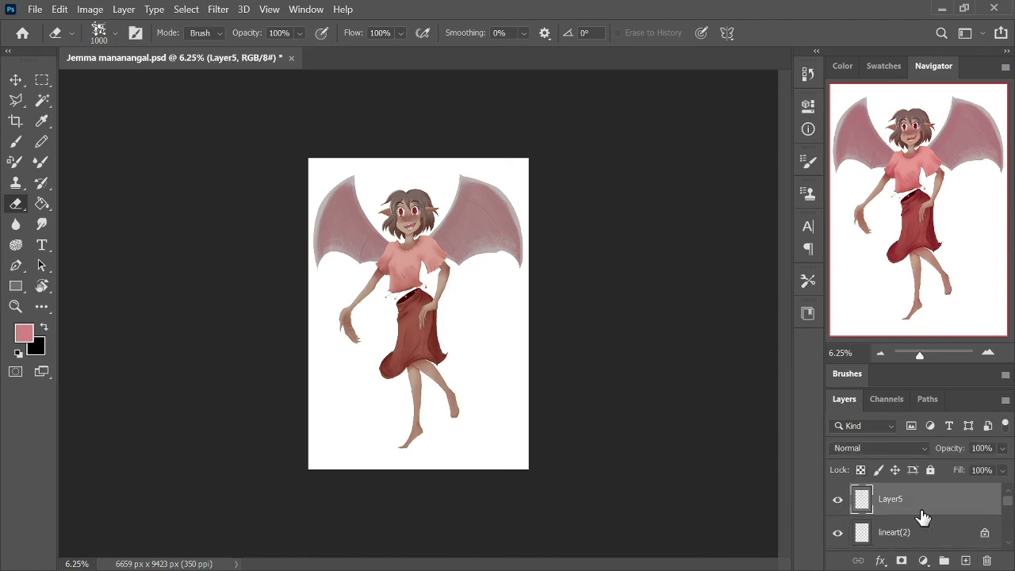
{"action": "scroll", "coordinate": [935, 515], "scroll_direction": "down", "scroll_amount": 3}
{"action": "right_click", "coordinate": [934, 515]}
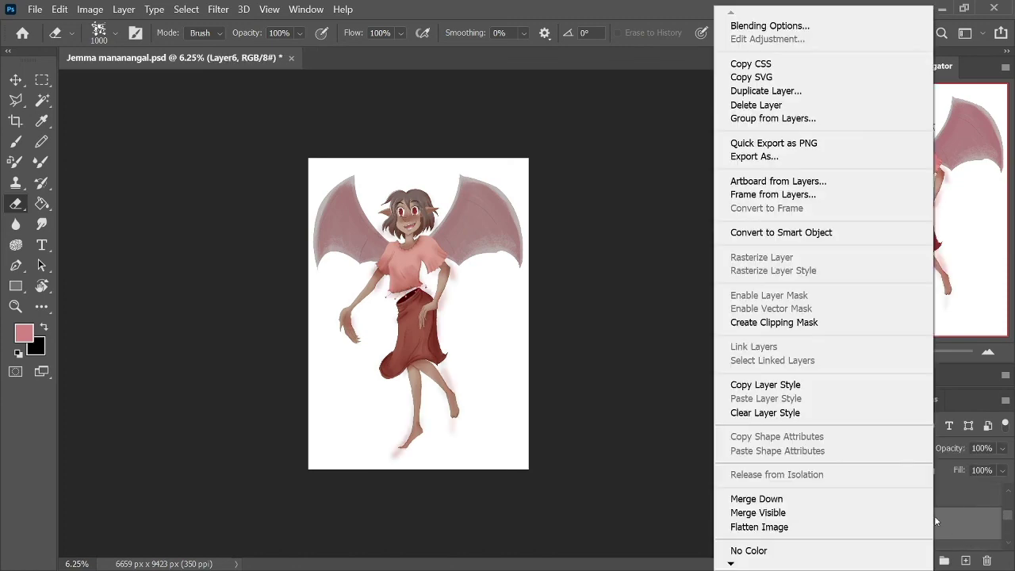
{"action": "left_click", "coordinate": [879, 353]}
{"action": "left_click", "coordinate": [987, 353]}
{"action": "right_click", "coordinate": [872, 489]}
{"action": "left_click", "coordinate": [793, 90]}
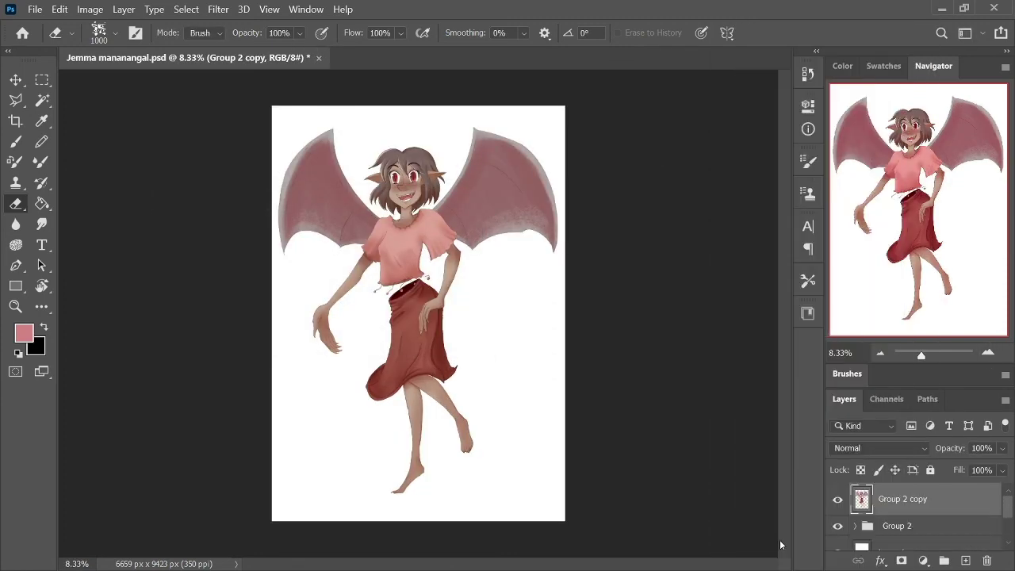
{"action": "right_click", "coordinate": [925, 492]}
{"action": "left_click", "coordinate": [765, 91]}
{"action": "scroll", "coordinate": [408, 182], "scroll_direction": "up", "scroll_amount": 5}
Apply Add Noise grain to the duplicated Group 2 copy 2 layer
{"action": "left_click", "coordinate": [218, 9]}
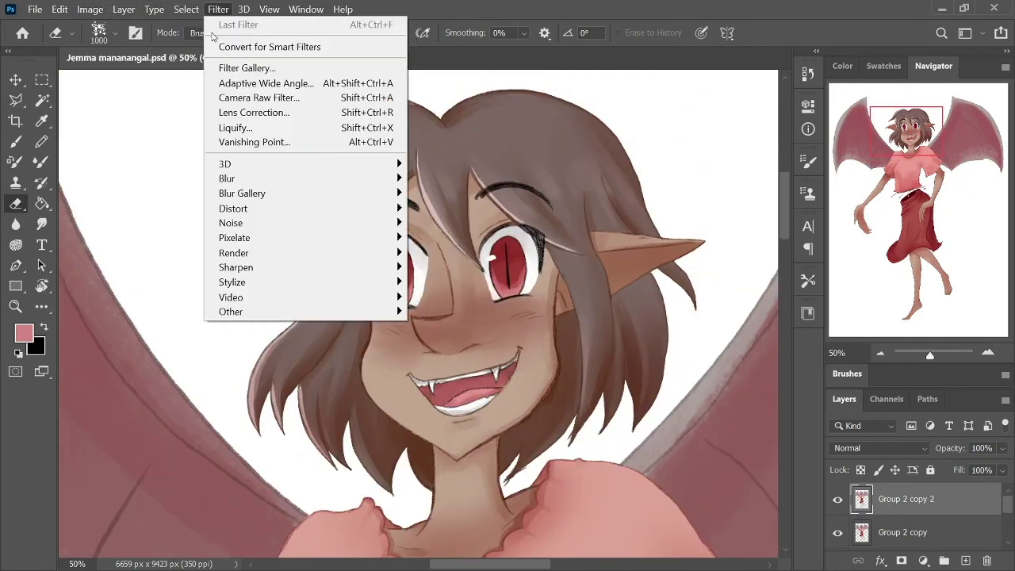
{"action": "left_click", "coordinate": [238, 227]}
{"action": "left_click", "coordinate": [444, 227]}
{"action": "key", "text": "Return"}
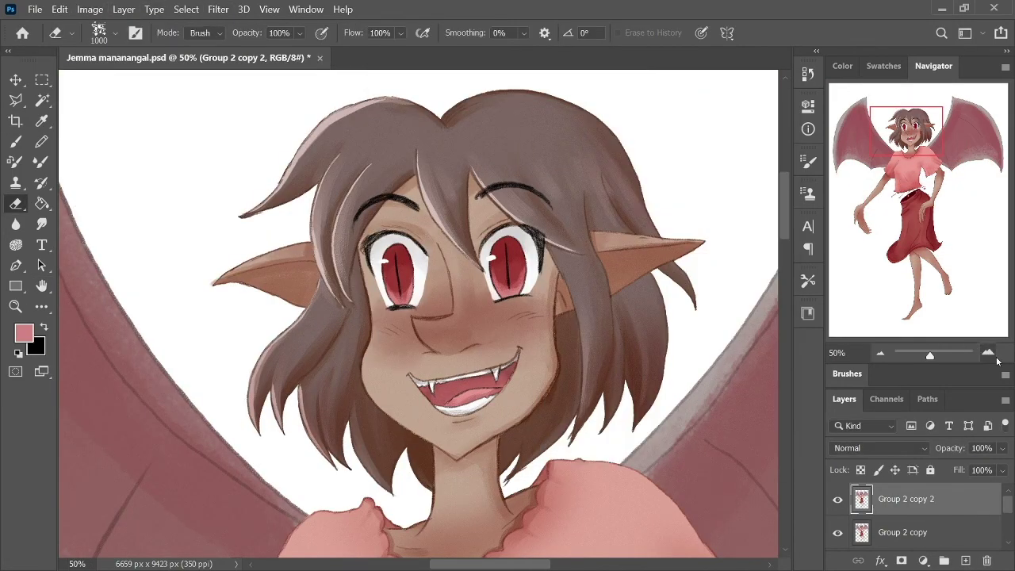